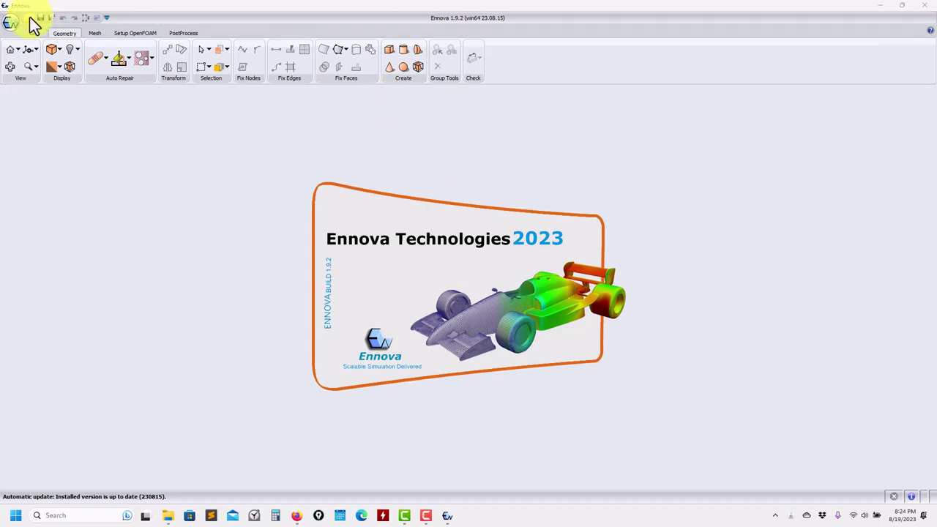
Open the geometry file elbow-step.step from the sample-elbow2 geometries folder.
{"action": "left_click", "coordinate": [29, 18]}
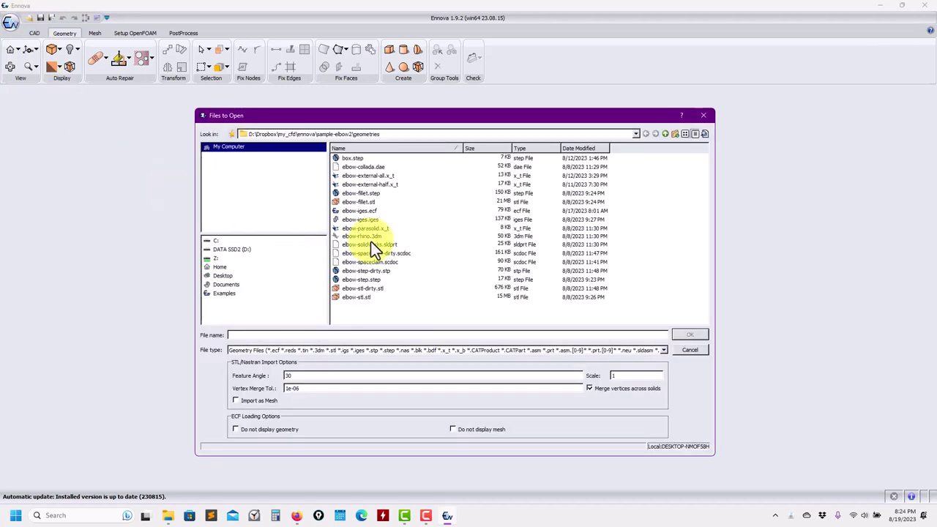
{"action": "left_click", "coordinate": [366, 280]}
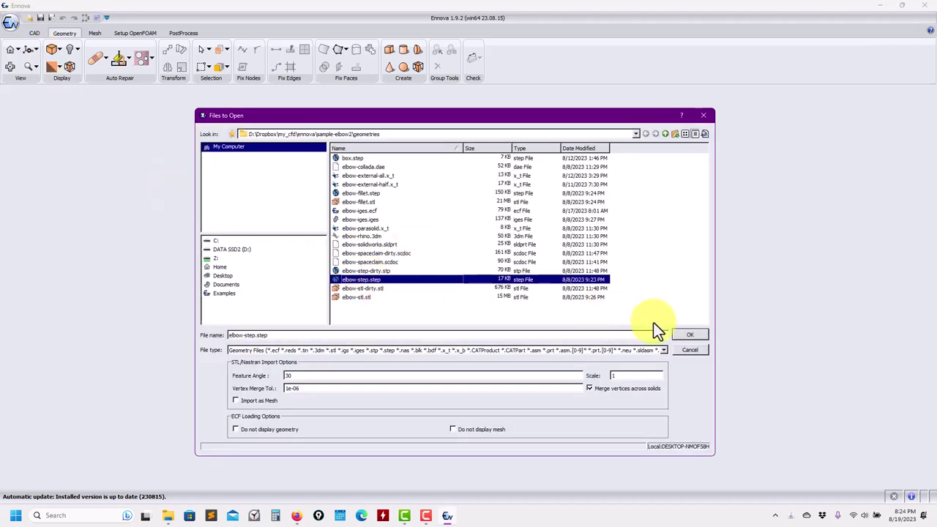
{"action": "left_click", "coordinate": [688, 335]}
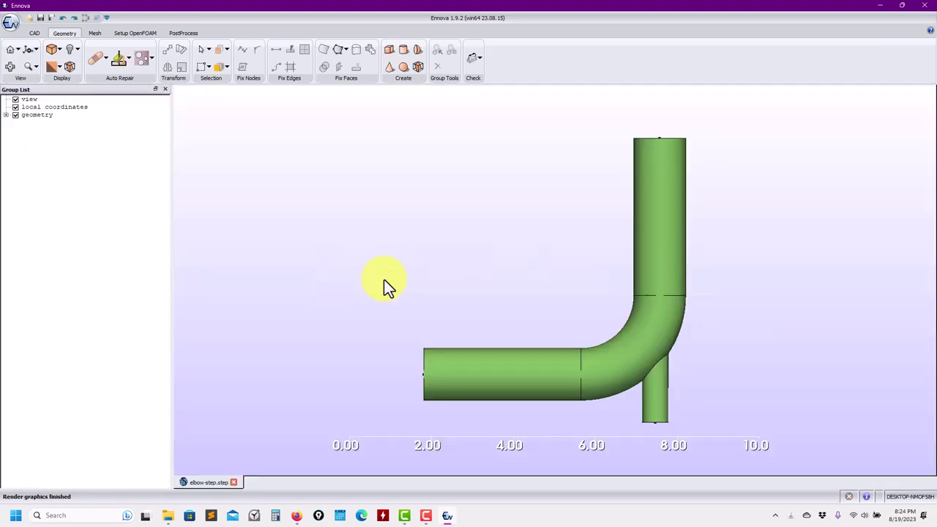
Expand the geometry and Volume1 groups to list the elbow's surface group, and bring up the meshing tools.
{"action": "left_click_drag", "start_coordinate": [383, 279], "coordinate": [508, 301]}
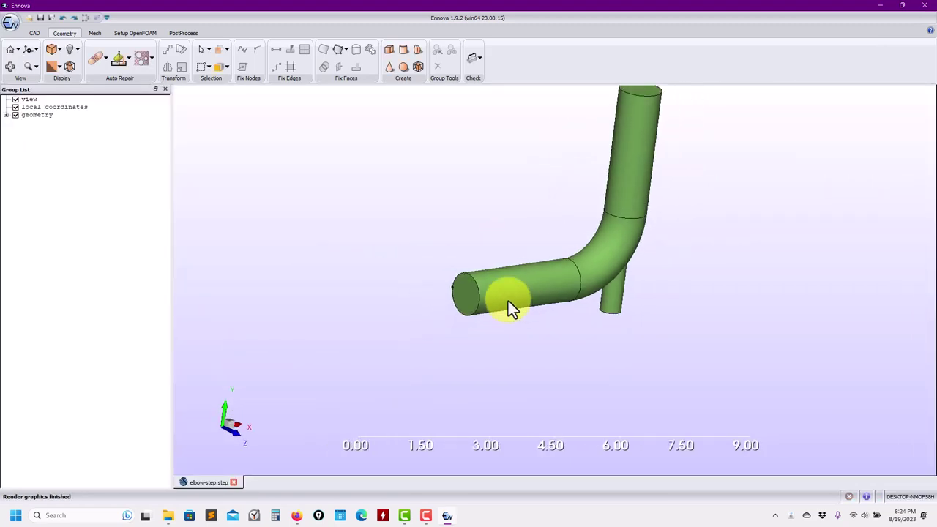
{"action": "middle_click_drag", "start_coordinate": [510, 307], "coordinate": [448, 366]}
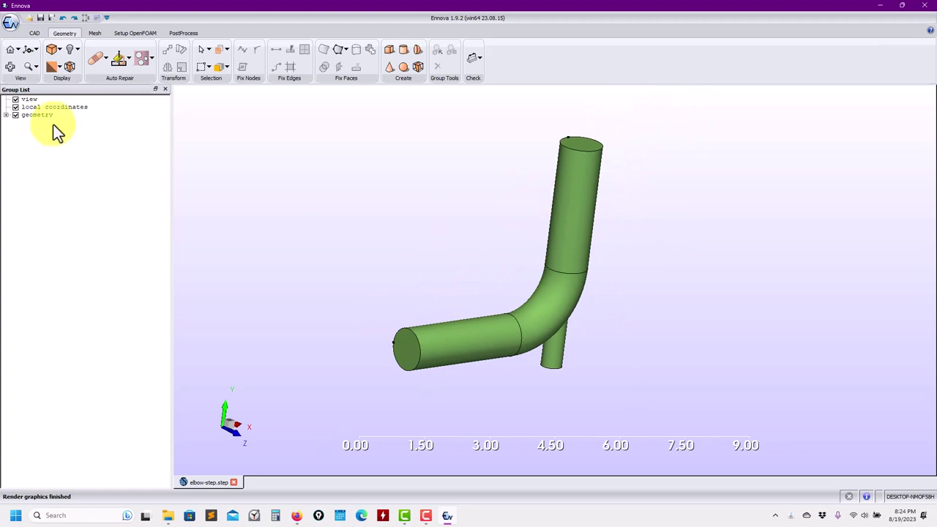
{"action": "left_click", "coordinate": [6, 115]}
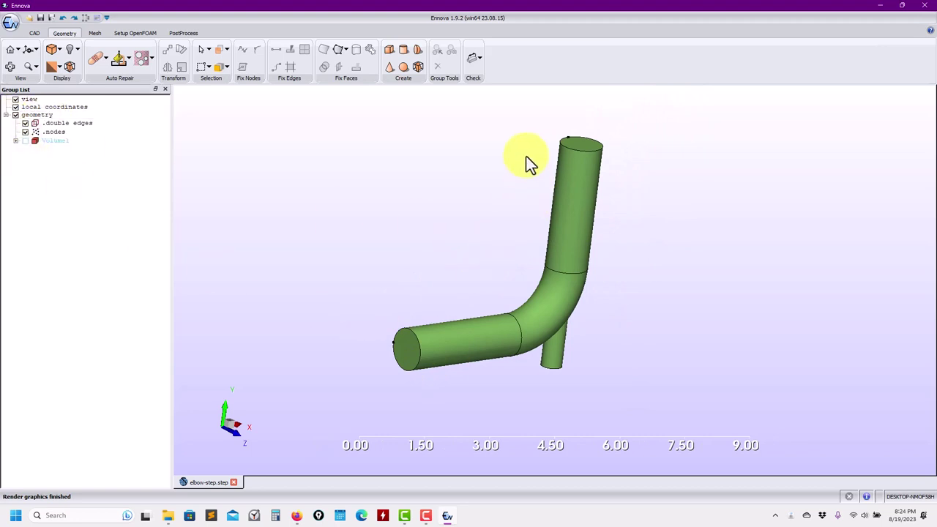
{"action": "scroll", "coordinate": [525, 301], "scroll_direction": "down", "scroll_amount": 2}
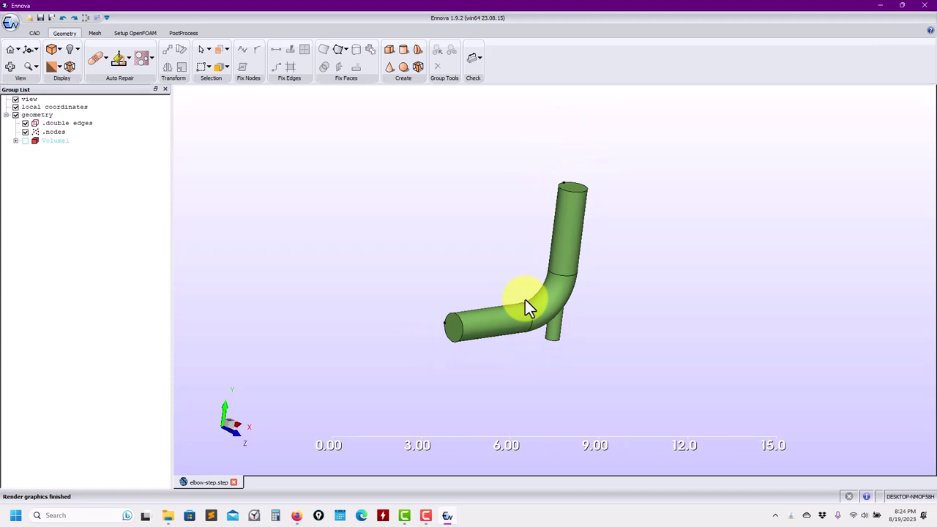
{"action": "scroll", "coordinate": [524, 299], "scroll_direction": "up", "scroll_amount": 2}
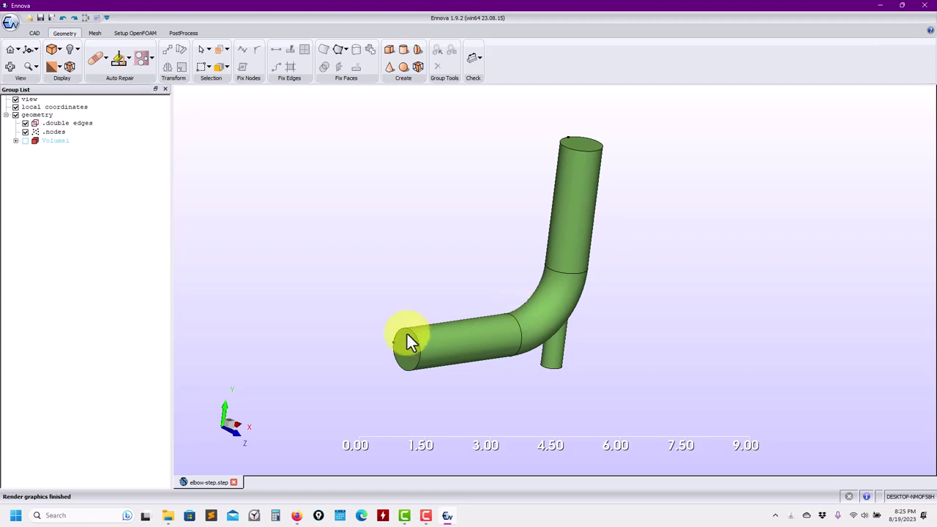
{"action": "scroll", "coordinate": [451, 346], "scroll_direction": "up", "scroll_amount": 4}
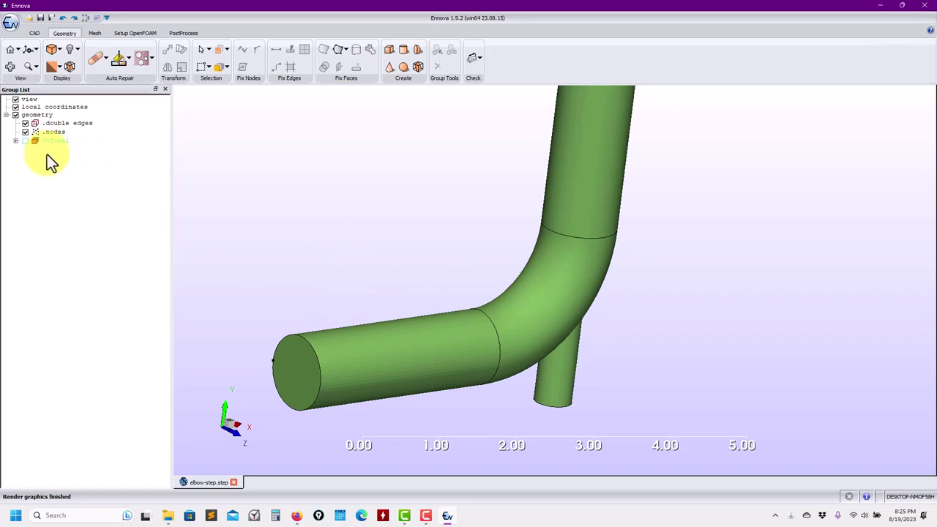
{"action": "left_click", "coordinate": [14, 145]}
{"action": "left_click", "coordinate": [96, 33]}
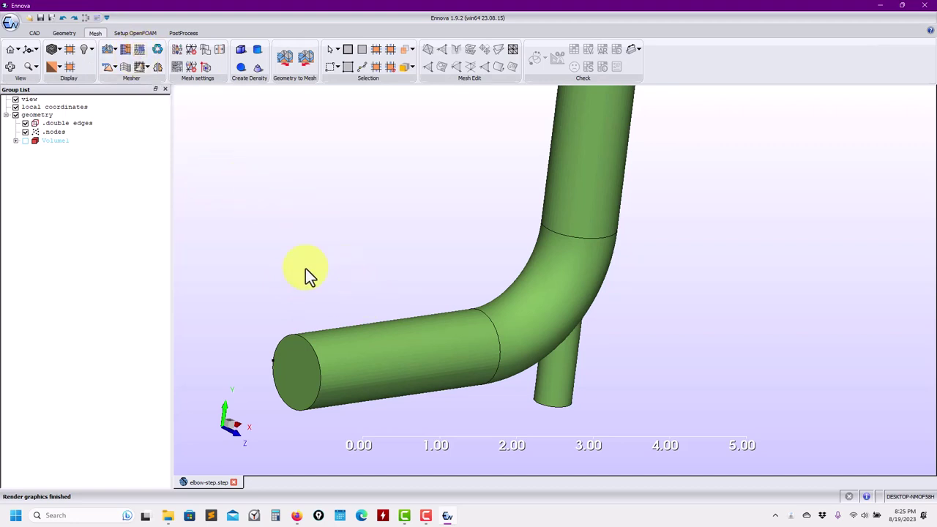
{"action": "left_click", "coordinate": [16, 140]}
Move the circular end face of the elbow's large horizontal pipe to a new group named in1.
{"action": "scroll", "coordinate": [578, 212], "scroll_direction": "down", "scroll_amount": 3}
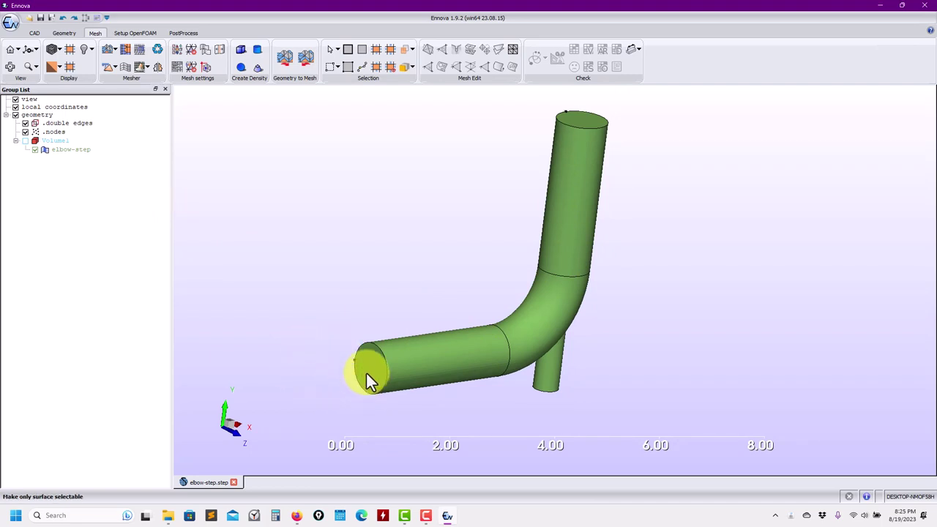
{"action": "left_click_drag", "start_coordinate": [369, 375], "coordinate": [405, 358]}
{"action": "left_click", "coordinate": [405, 356]}
{"action": "right_click", "coordinate": [406, 357]}
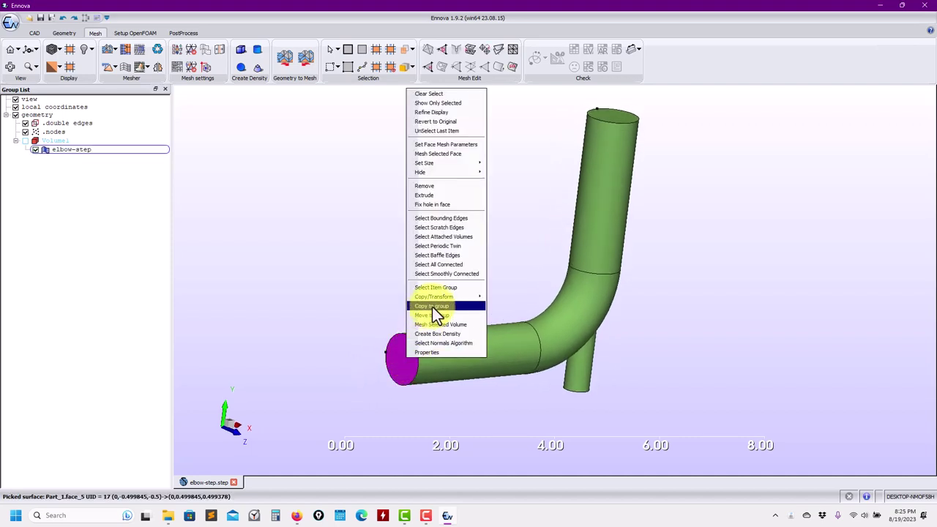
{"action": "left_click", "coordinate": [468, 316]}
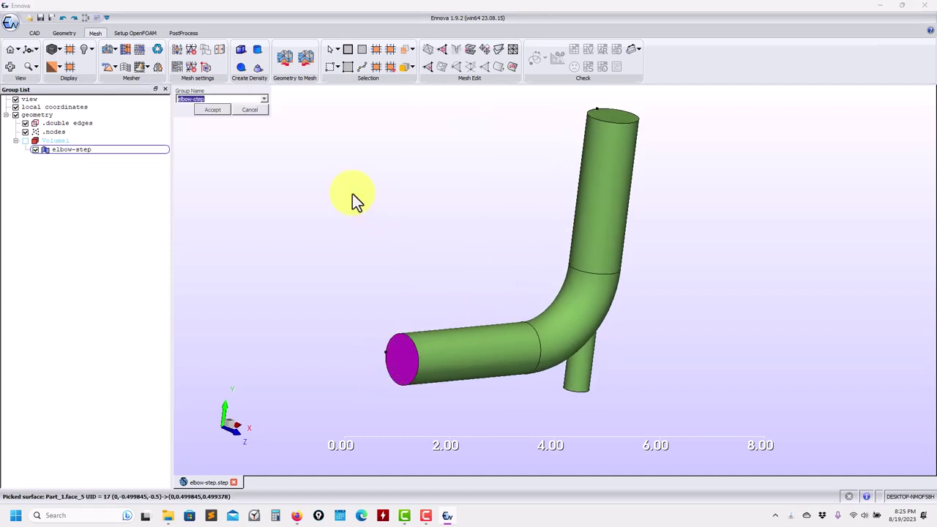
{"action": "type", "text": "inl"}
{"action": "key", "text": "Return"}
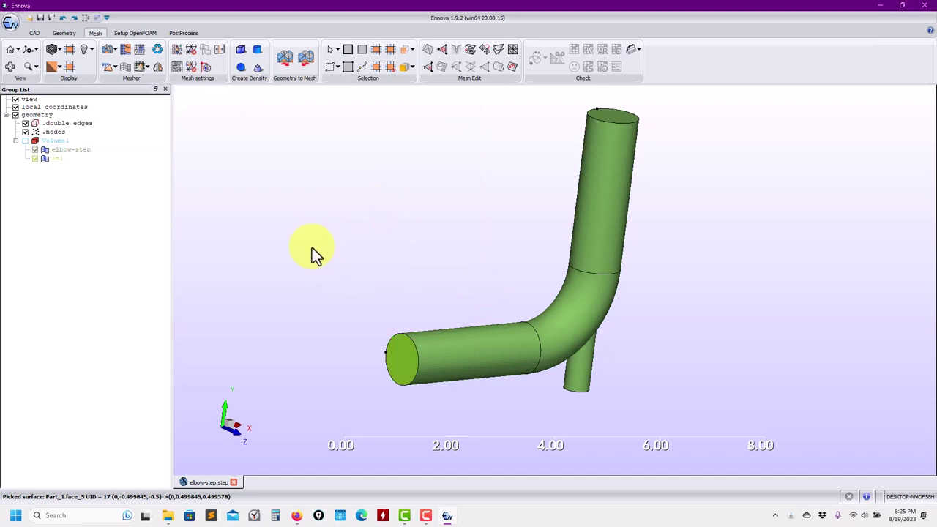
Move the circular end face of the small branch pipe to a new group named in2.
{"action": "left_click_drag", "start_coordinate": [312, 255], "coordinate": [534, 338]}
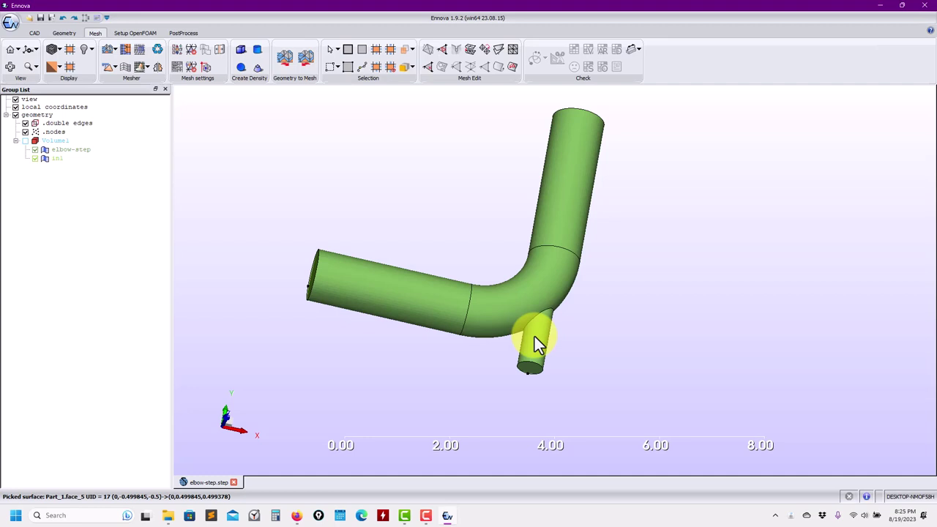
{"action": "left_click_drag", "start_coordinate": [527, 288], "coordinate": [505, 322]}
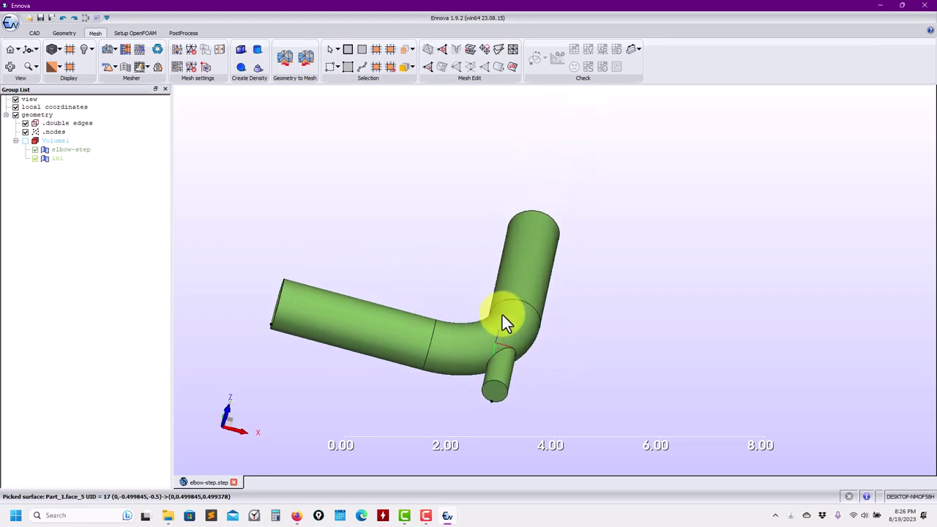
{"action": "scroll", "coordinate": [504, 322], "scroll_direction": "up", "scroll_amount": 5}
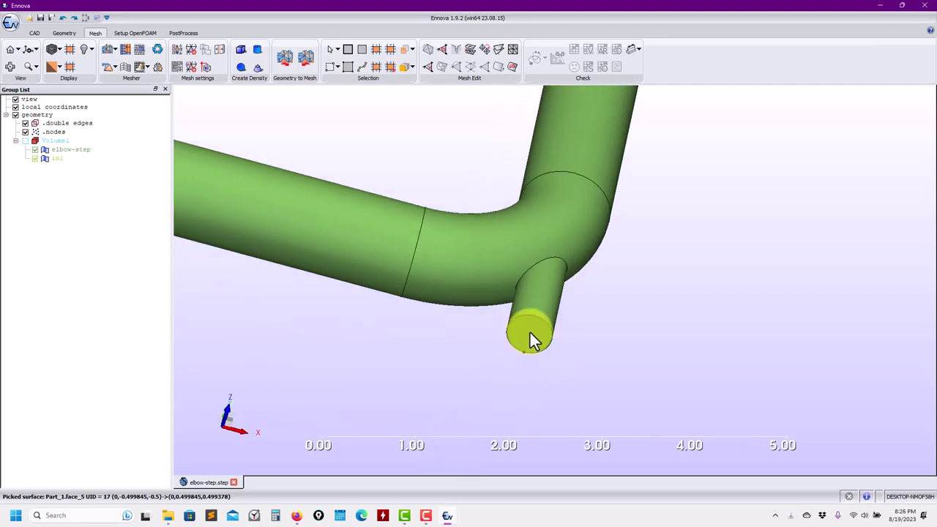
{"action": "left_click", "coordinate": [530, 332]}
{"action": "right_click", "coordinate": [530, 332]}
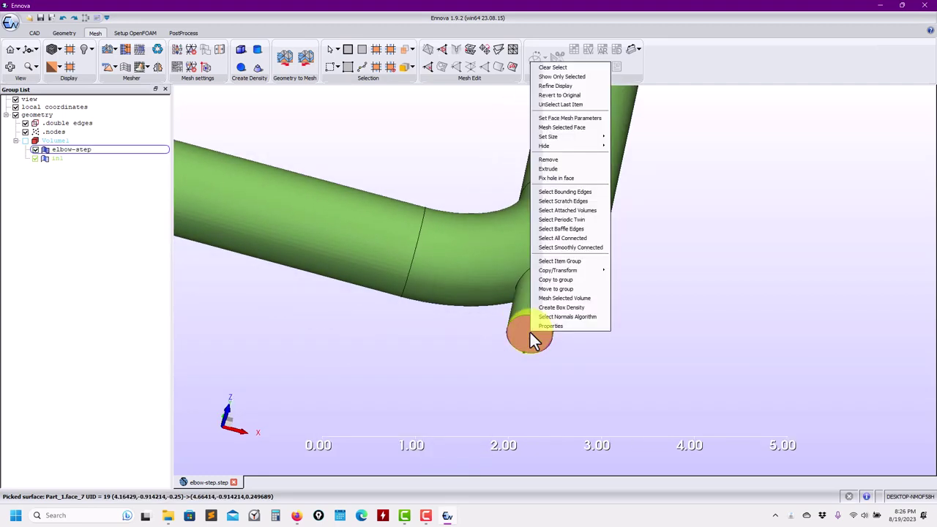
{"action": "left_click", "coordinate": [571, 290]}
{"action": "type", "text": "in2"}
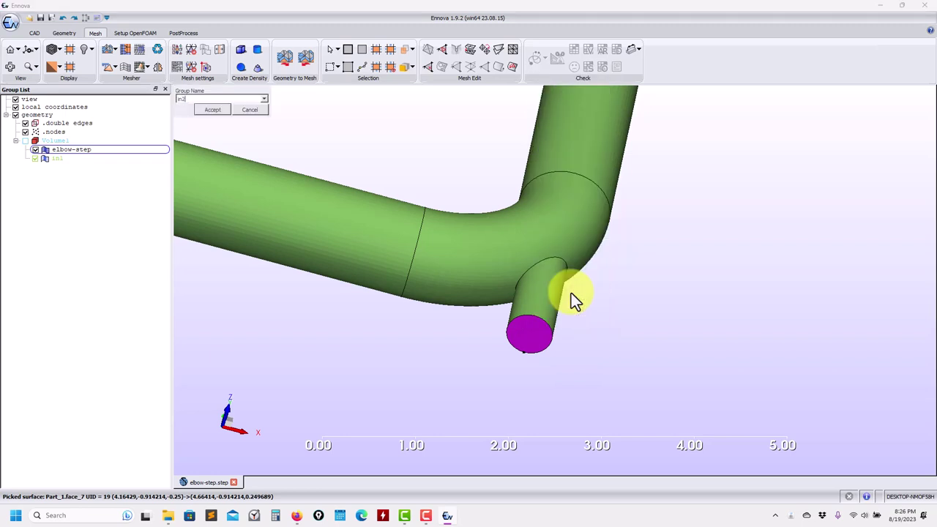
{"action": "key", "text": "Return"}
Move the circular end face of the large vertical pipe to a new group named out.
{"action": "middle_click_drag", "start_coordinate": [571, 293], "coordinate": [605, 159]}
{"action": "left_click", "coordinate": [605, 158]}
{"action": "right_click", "coordinate": [604, 159]}
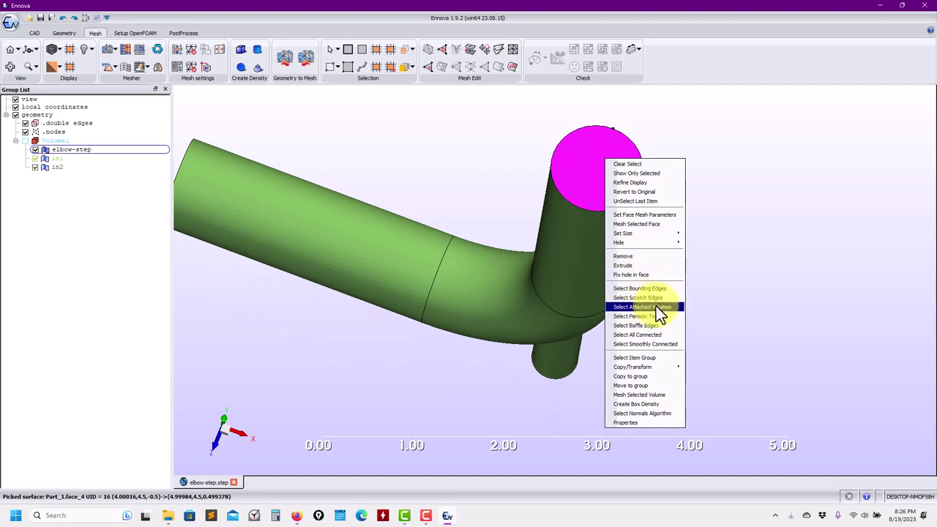
{"action": "left_click", "coordinate": [647, 386]}
{"action": "type", "text": "out"}
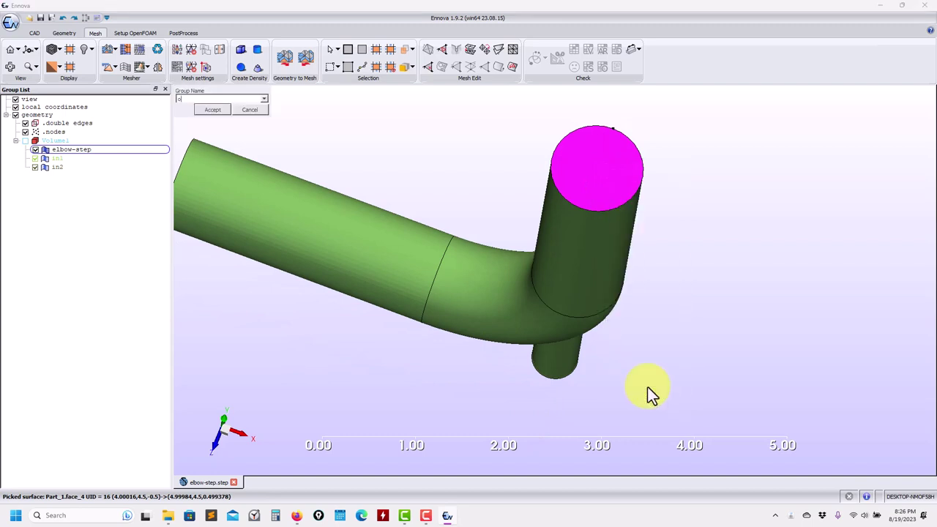
{"action": "key", "text": "Return"}
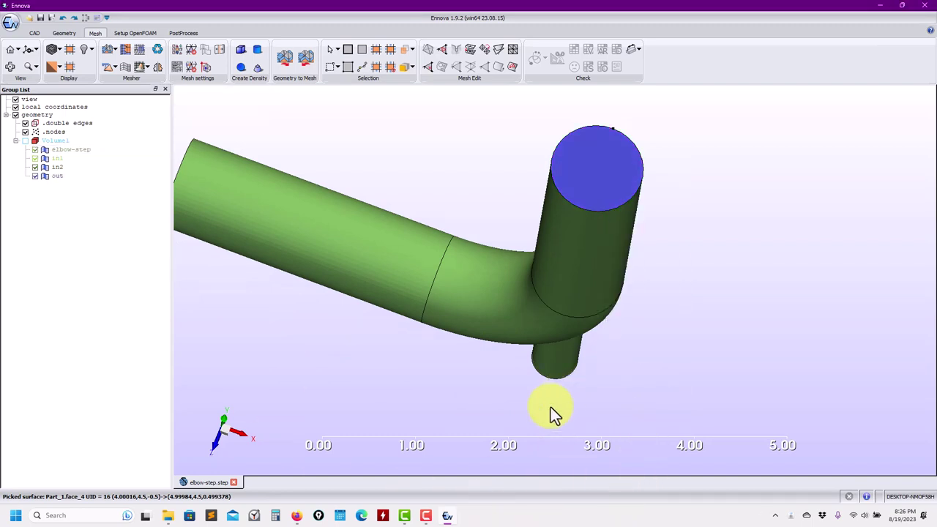
Move the cylindrical wall face of the small branch pipe to a new group named wall2.
{"action": "middle_click_drag", "start_coordinate": [548, 301], "coordinate": [582, 259]}
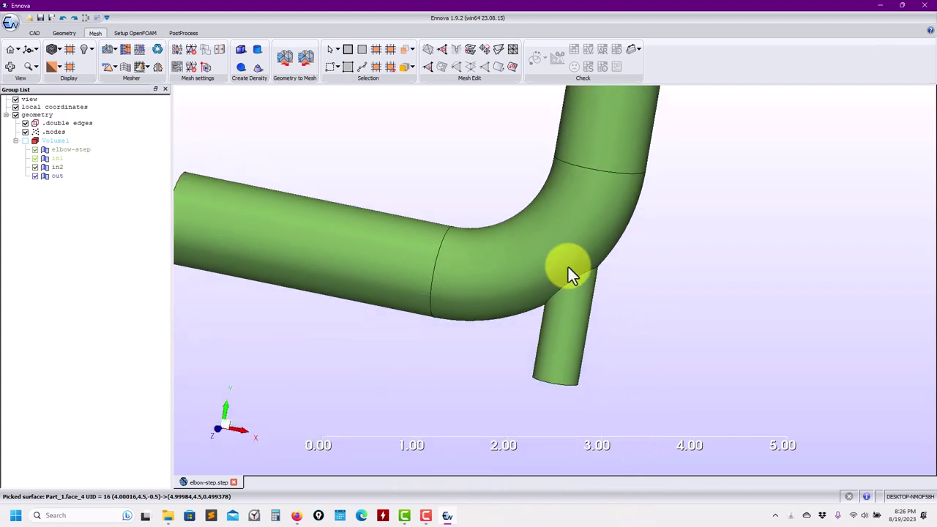
{"action": "left_click", "coordinate": [568, 312]}
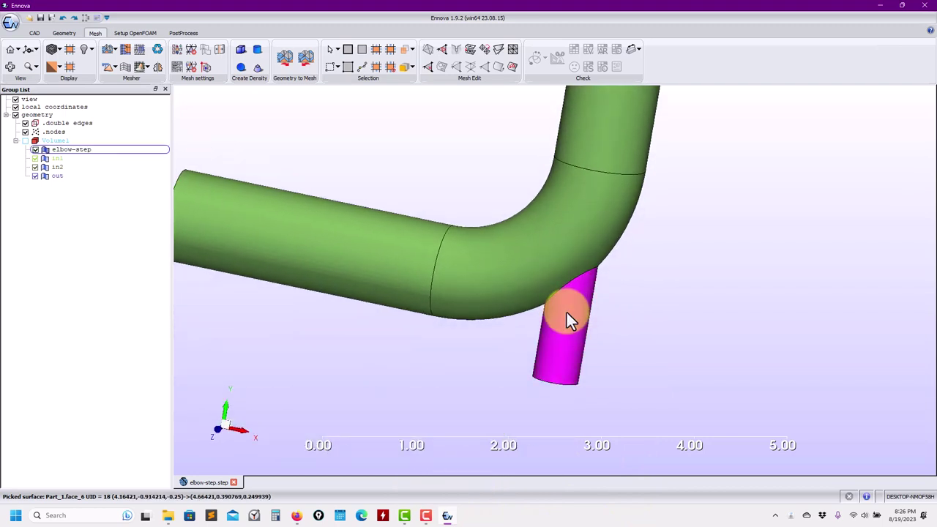
{"action": "right_click", "coordinate": [574, 312]}
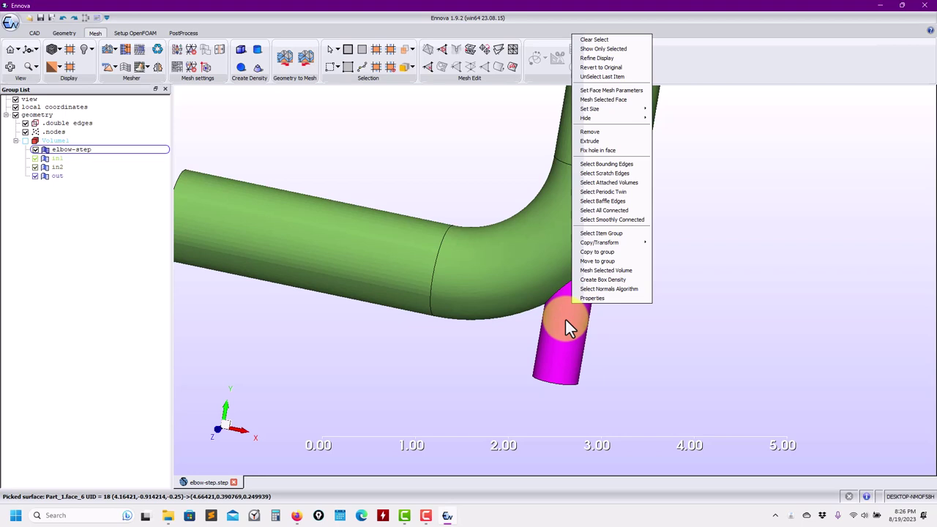
{"action": "left_click", "coordinate": [600, 262]}
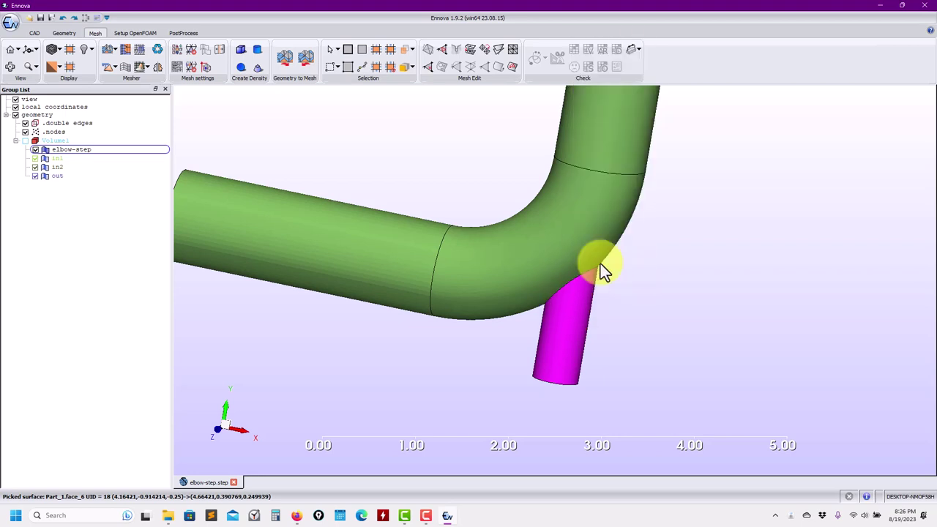
{"action": "type", "text": "wall2"}
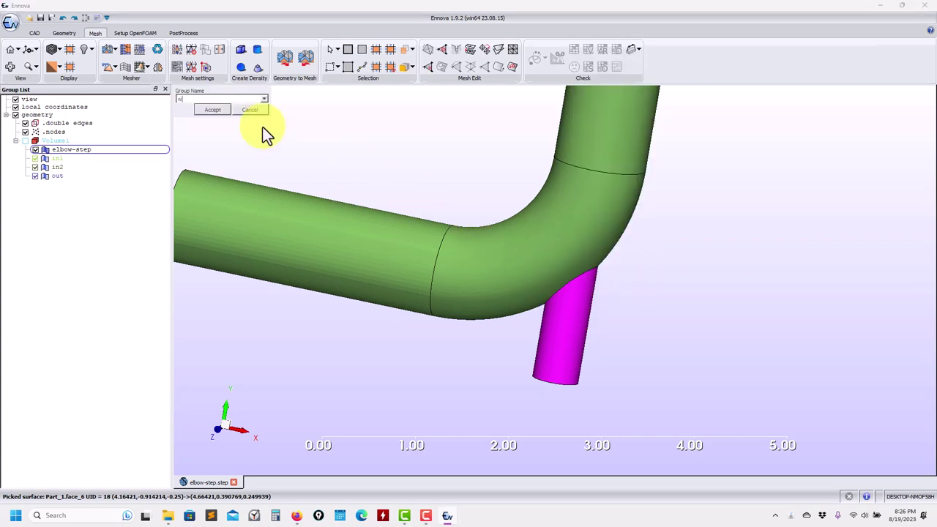
{"action": "key", "text": "Return"}
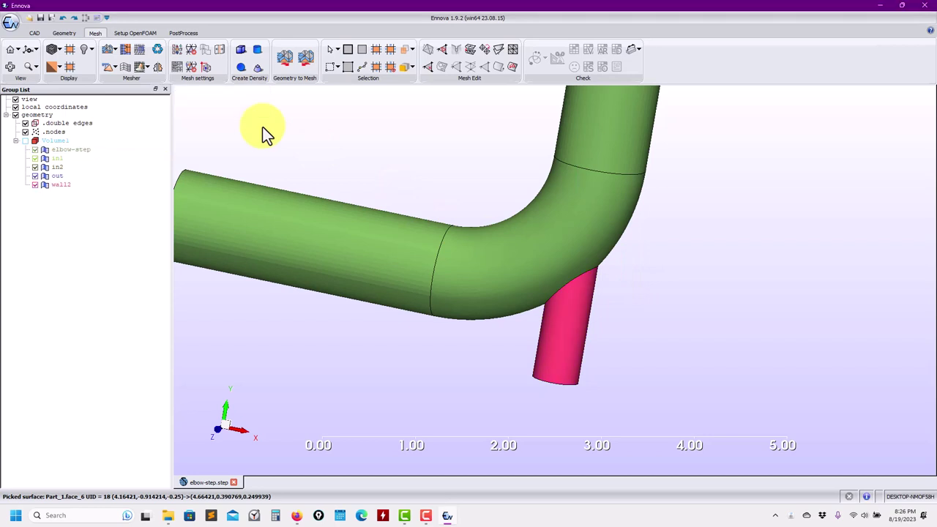
Rename the elbow-step surface group, which holds the main pipe walls, as wall1.
{"action": "left_click", "coordinate": [67, 151]}
{"action": "right_click", "coordinate": [68, 153]}
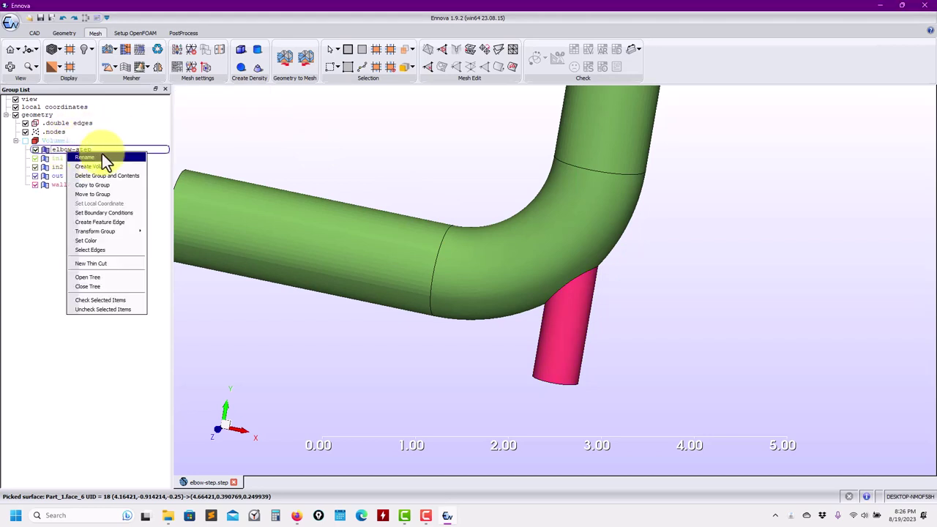
{"action": "left_click", "coordinate": [102, 158]}
{"action": "type", "text": "wall1"}
{"action": "key", "text": "Return"}
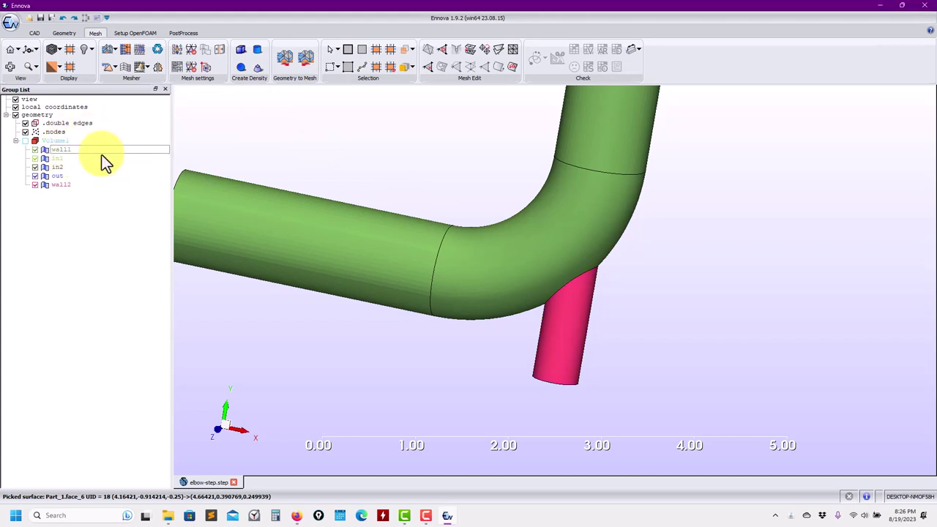
{"action": "middle_click_drag", "start_coordinate": [303, 273], "coordinate": [351, 196]}
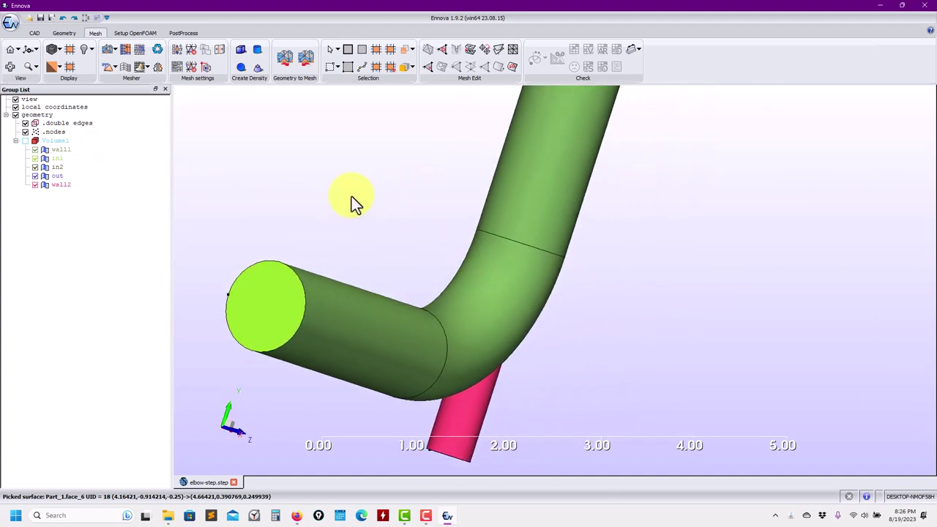
{"action": "left_click", "coordinate": [64, 33]}
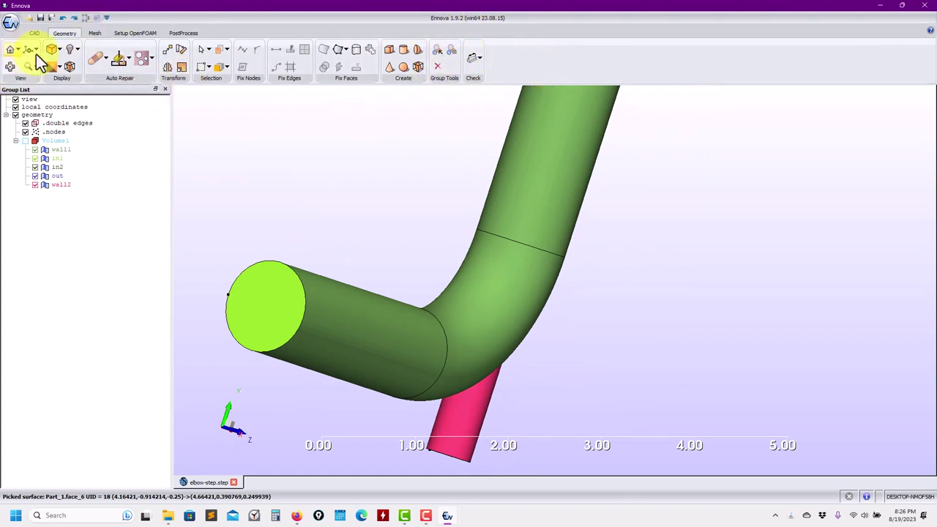
{"action": "left_click", "coordinate": [97, 35]}
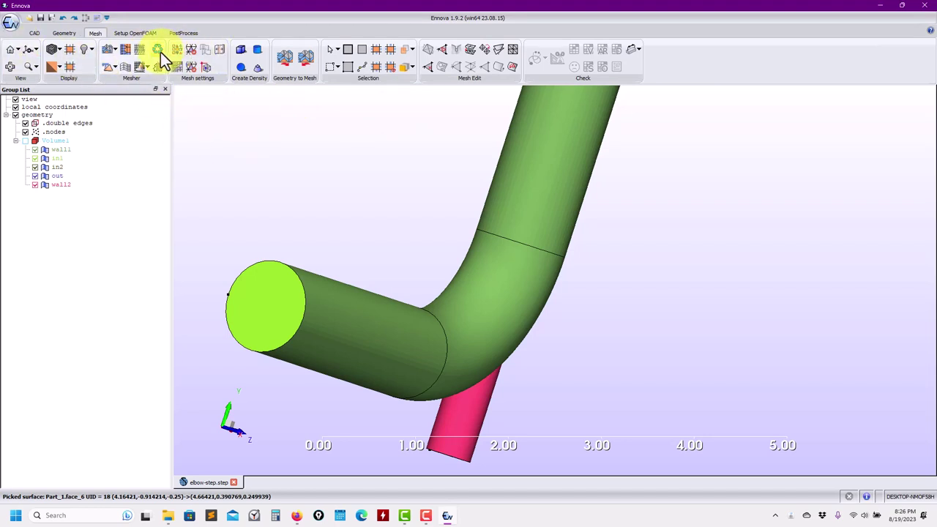
{"action": "scroll", "coordinate": [439, 194], "scroll_direction": "down", "scroll_amount": 4}
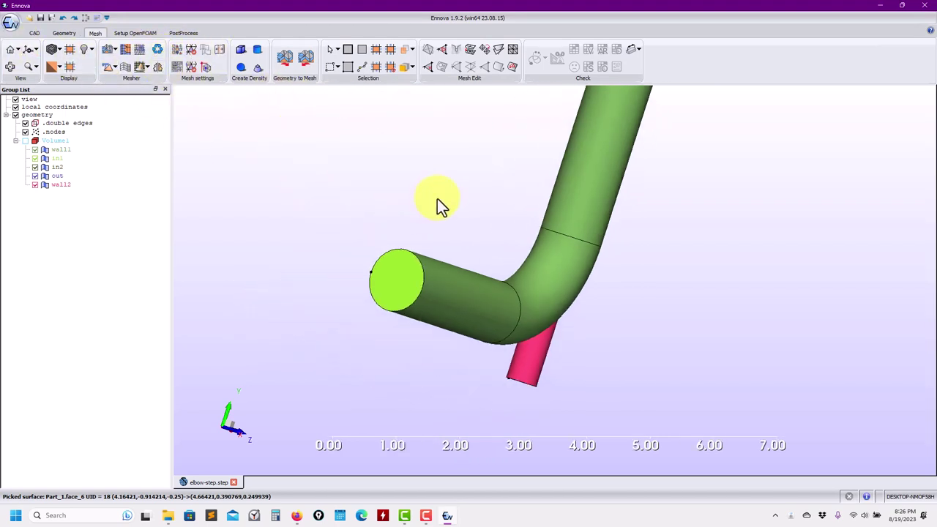
{"action": "scroll", "coordinate": [384, 194], "scroll_direction": "down", "scroll_amount": 1}
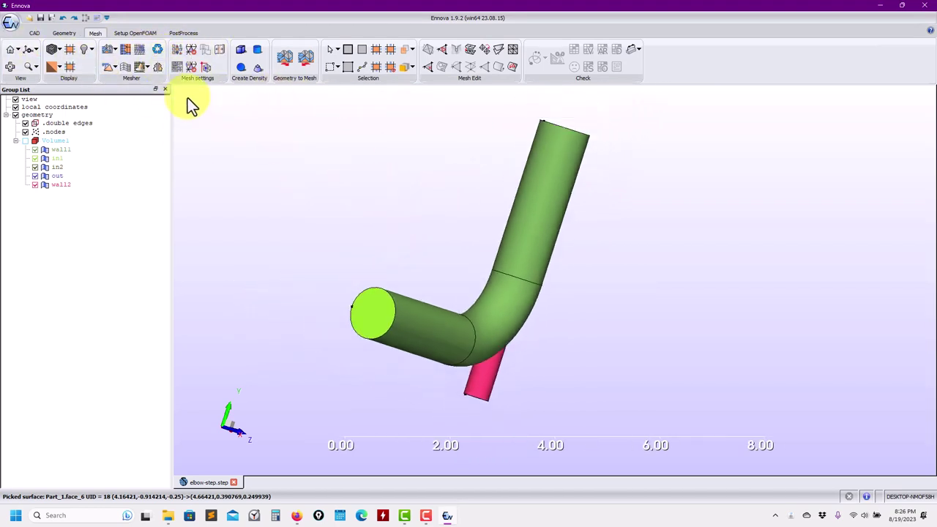
Open the global and local mesh settings, including the parameter table listing all groups.
{"action": "left_click", "coordinate": [177, 50]}
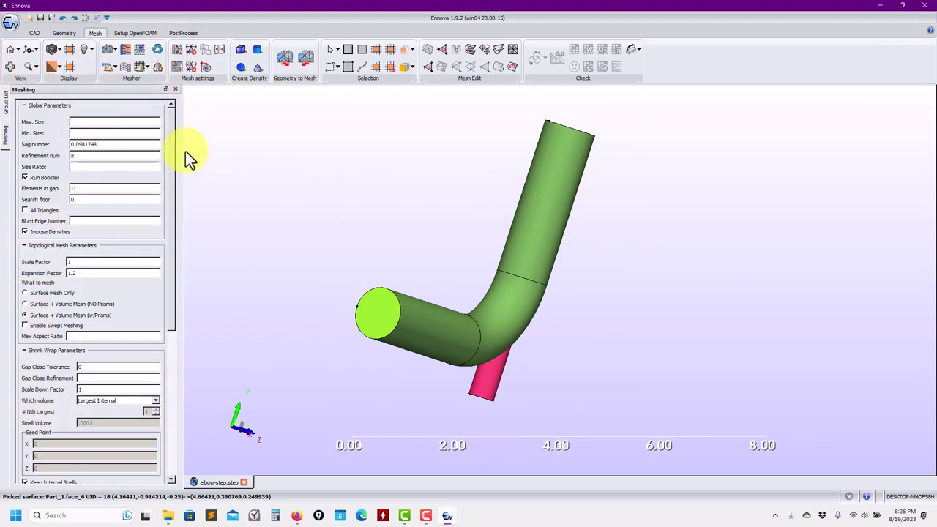
{"action": "left_click", "coordinate": [176, 67]}
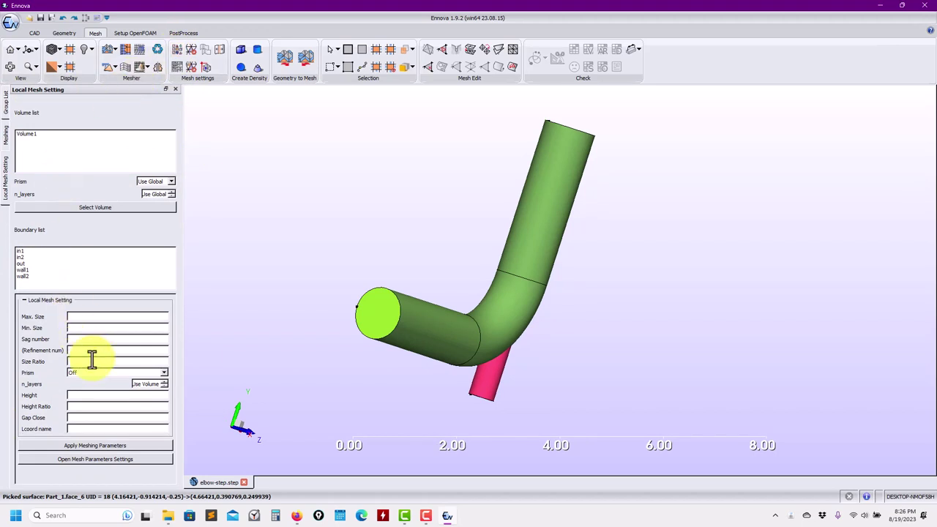
{"action": "left_click", "coordinate": [103, 459]}
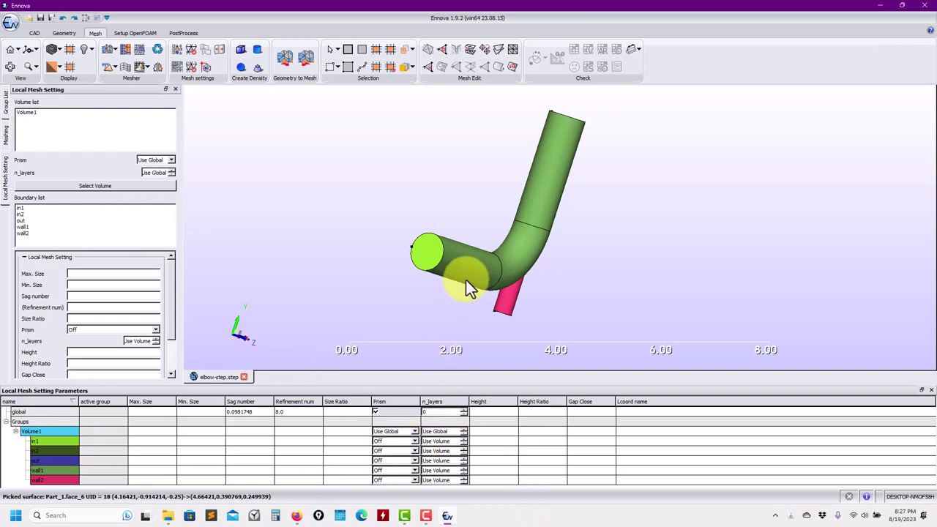
{"action": "left_click_drag", "start_coordinate": [465, 280], "coordinate": [457, 298]}
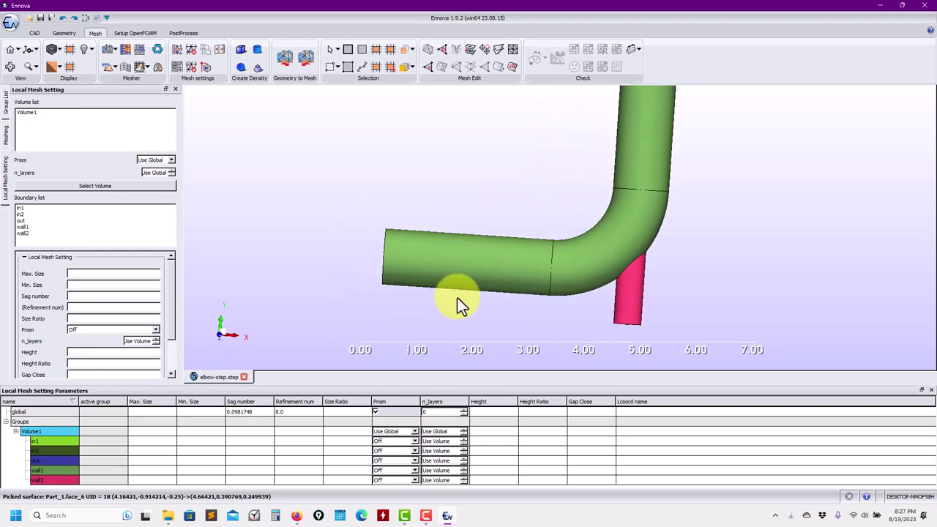
Set the global refinement number to 18 and generate a surface-only mesh of the pipe.
{"action": "left_click", "coordinate": [7, 135]}
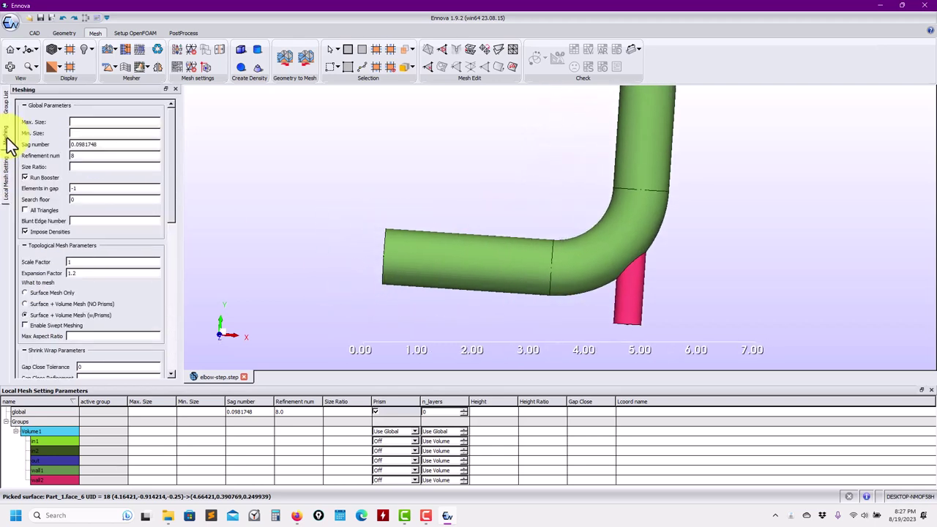
{"action": "double_click", "coordinate": [94, 157]}
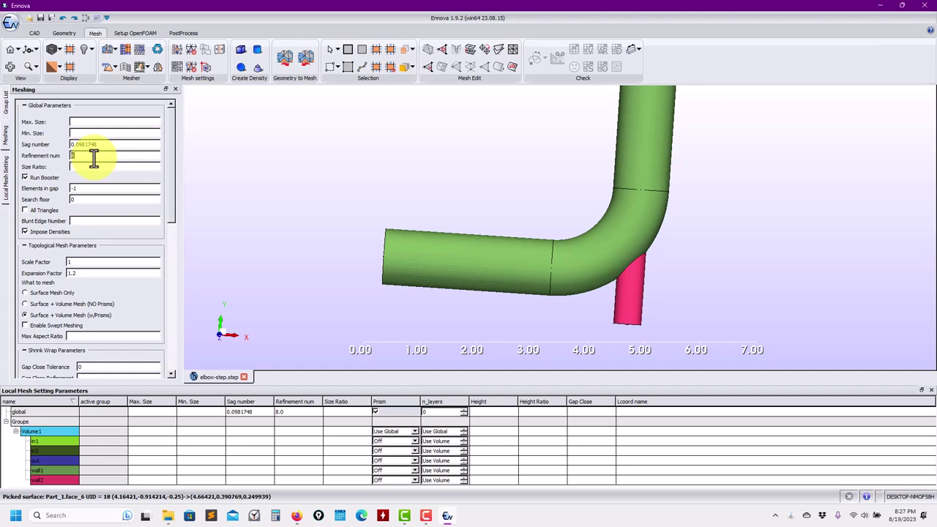
{"action": "type", "text": "1"}
{"action": "left_click", "coordinate": [31, 291]}
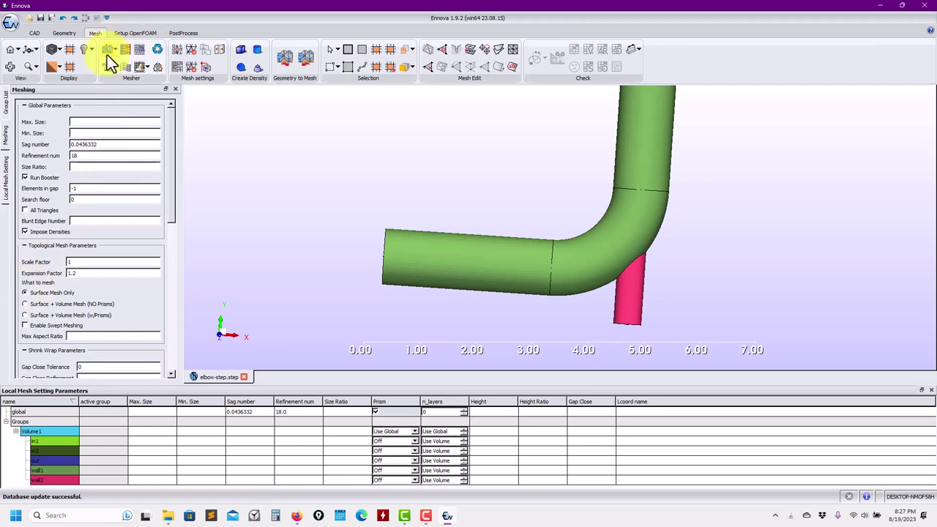
{"action": "left_click", "coordinate": [108, 51]}
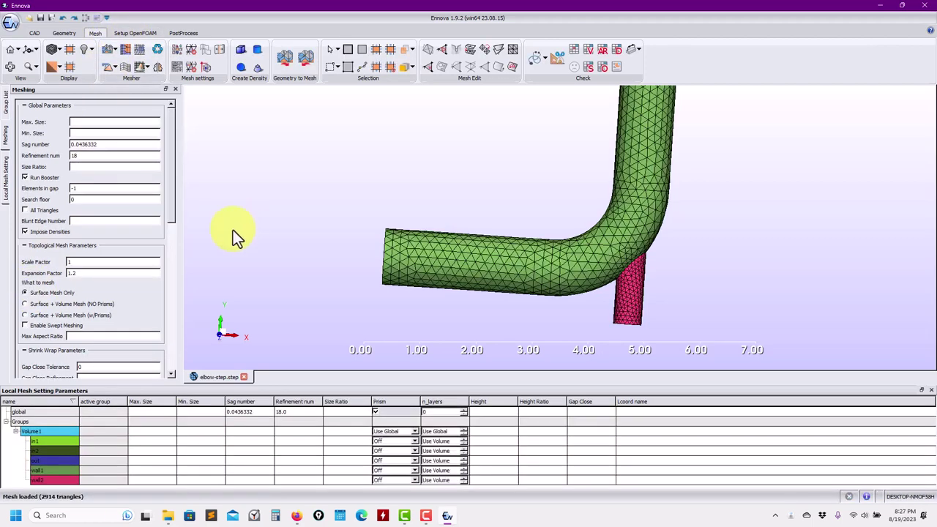
{"action": "left_click_drag", "start_coordinate": [510, 283], "coordinate": [541, 269]}
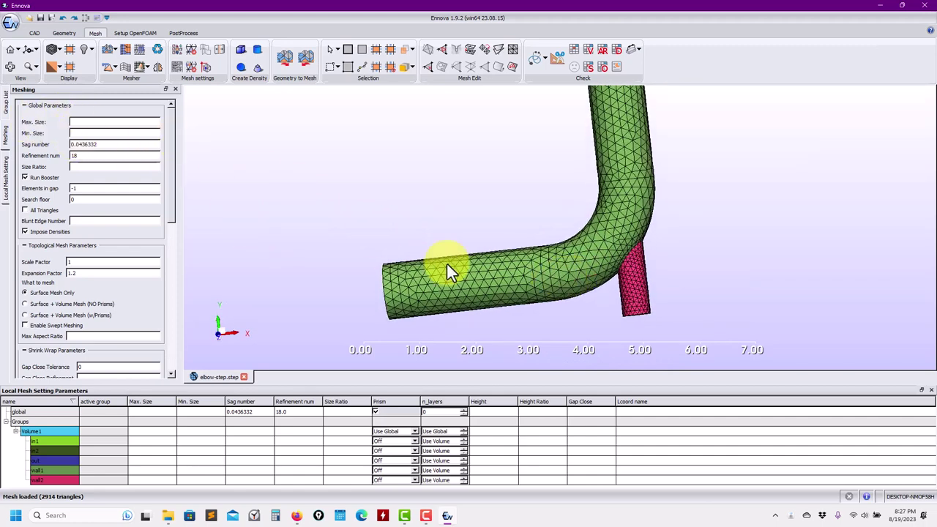
Delete the generated surface mesh to return to the pipe geometry.
{"action": "left_click", "coordinate": [6, 103]}
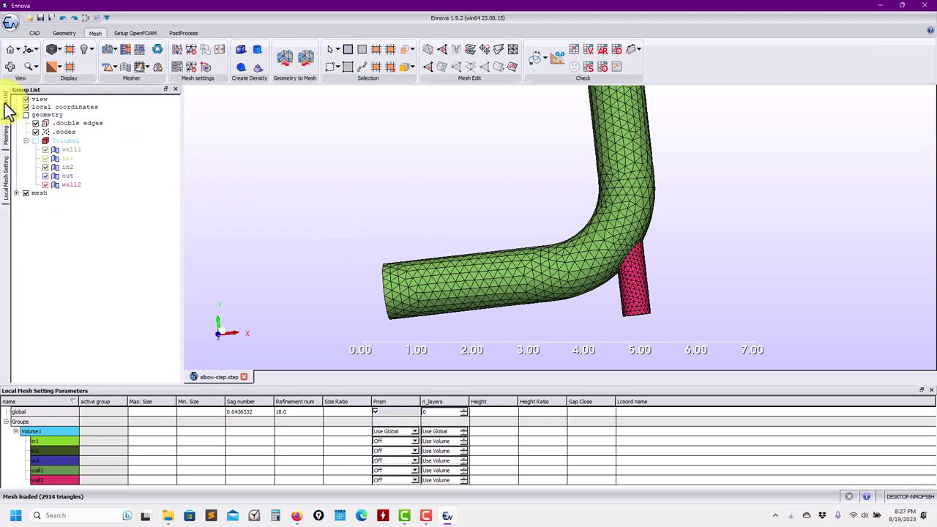
{"action": "right_click", "coordinate": [33, 194]}
{"action": "left_click", "coordinate": [59, 204]}
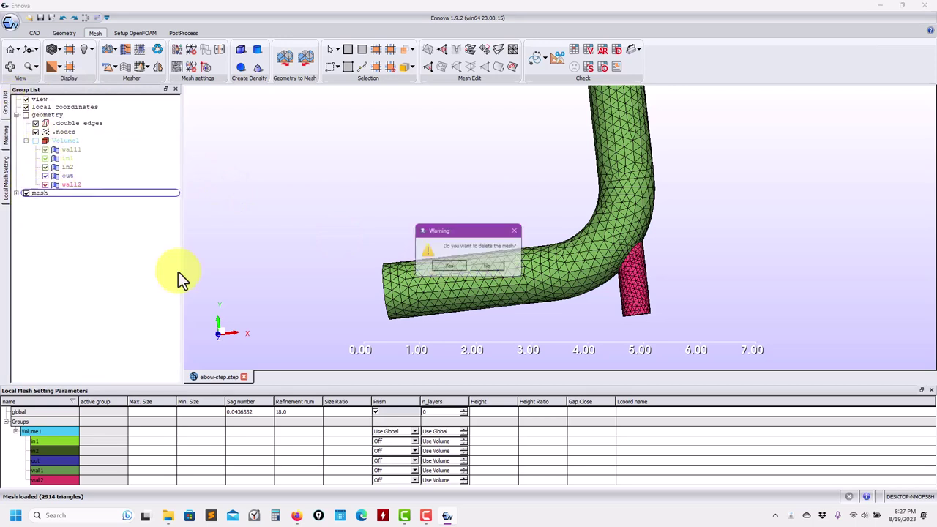
{"action": "left_click", "coordinate": [457, 265]}
{"action": "left_click_drag", "start_coordinate": [461, 261], "coordinate": [307, 203]}
Preview maximum element sizes of 0.1 and 0.01 on the circular in1 inlet face.
{"action": "left_click", "coordinate": [7, 133]}
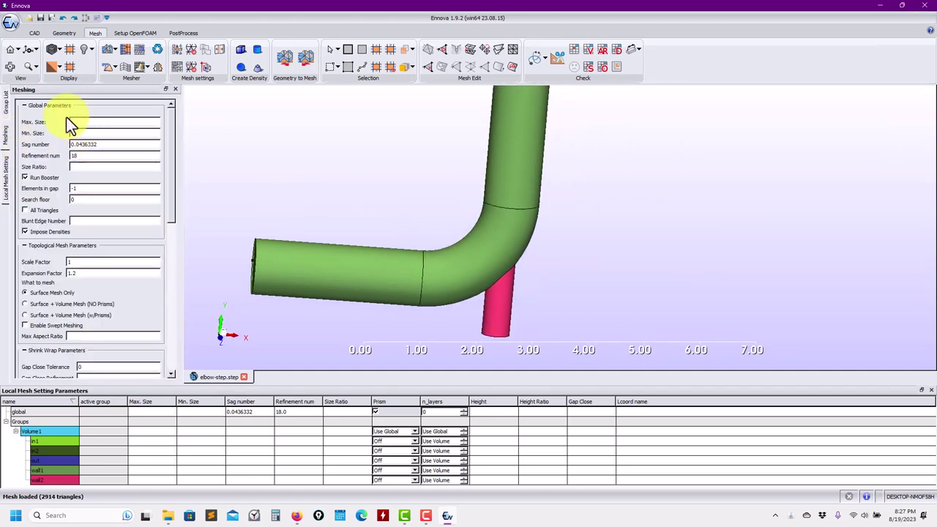
{"action": "left_click_drag", "start_coordinate": [234, 271], "coordinate": [453, 286]}
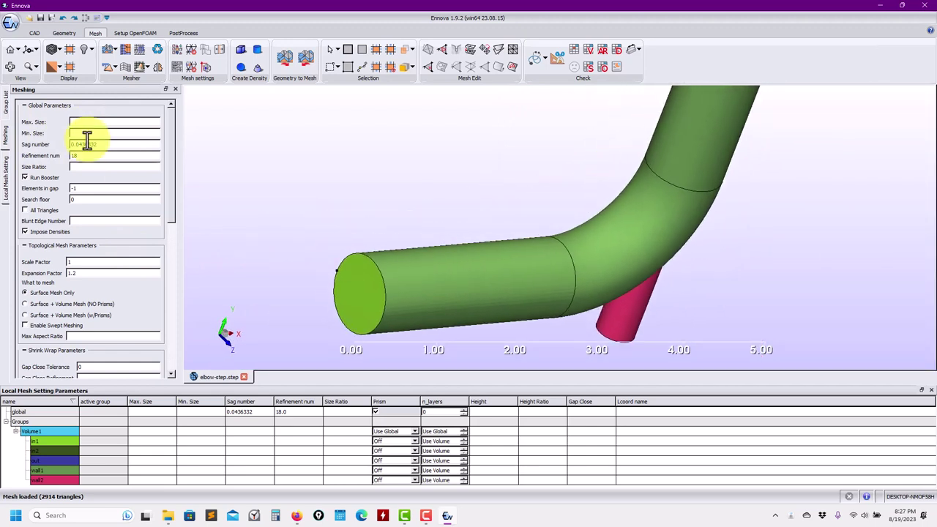
{"action": "left_click", "coordinate": [66, 34]}
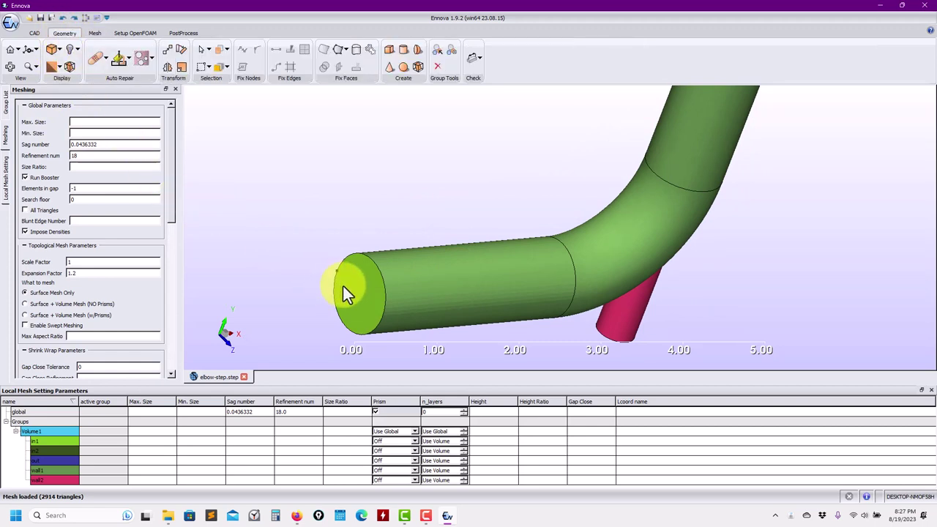
{"action": "left_click", "coordinate": [364, 287]}
{"action": "right_click", "coordinate": [364, 287]}
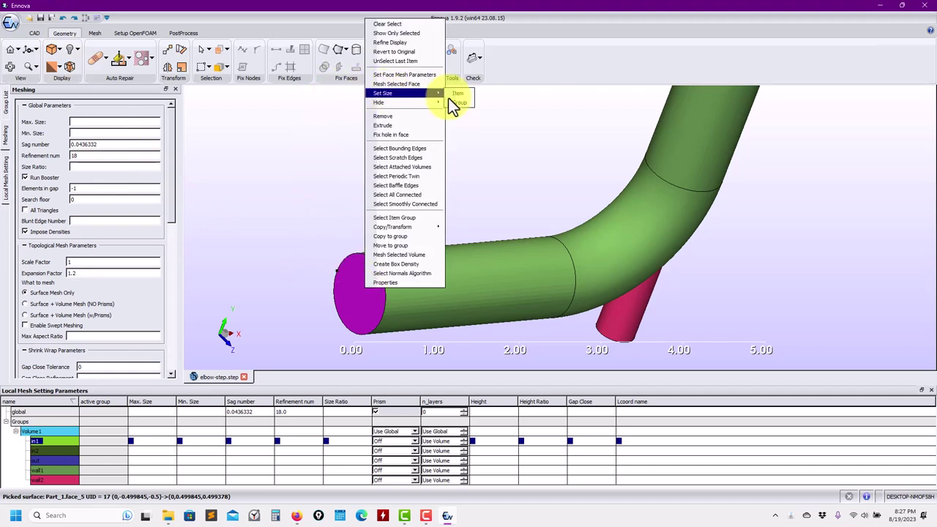
{"action": "left_click", "coordinate": [448, 97]}
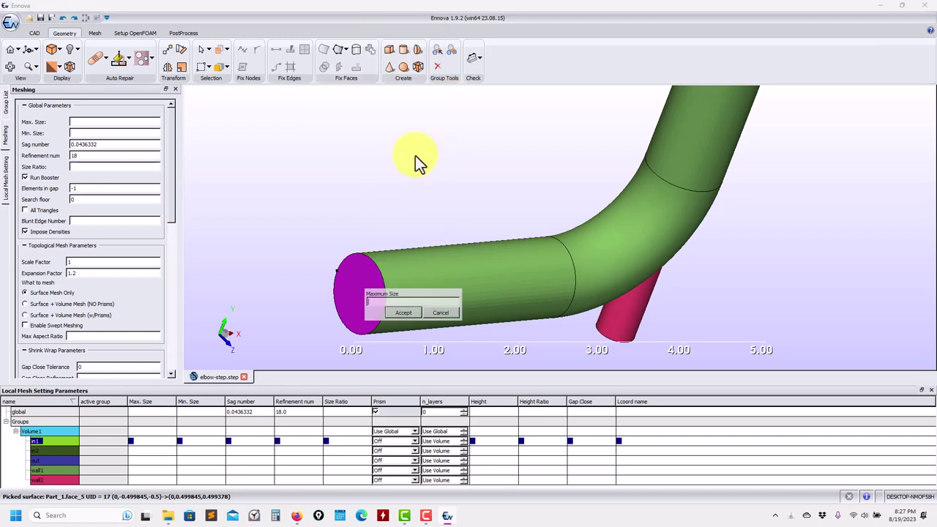
{"action": "type", "text": ".1"}
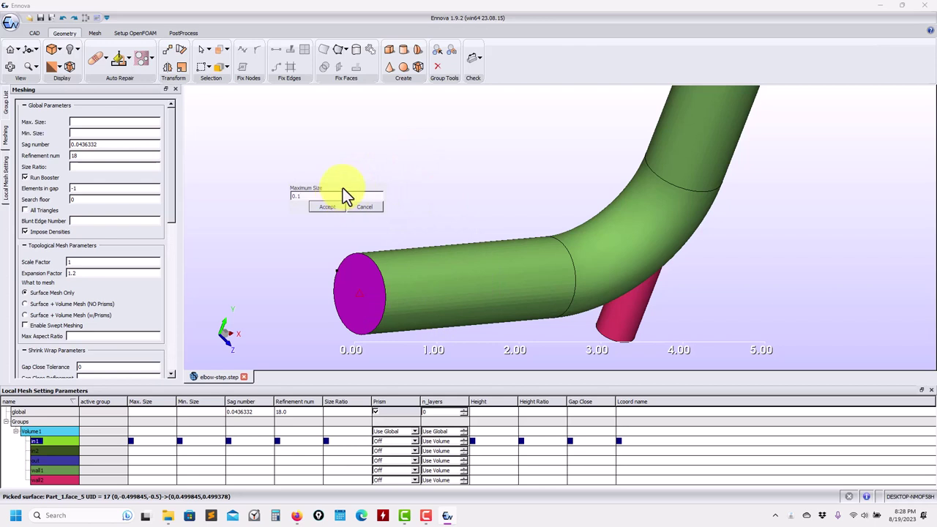
{"action": "type", "text": "01"}
{"action": "double_click", "coordinate": [310, 198]}
{"action": "left_click", "coordinate": [326, 207]}
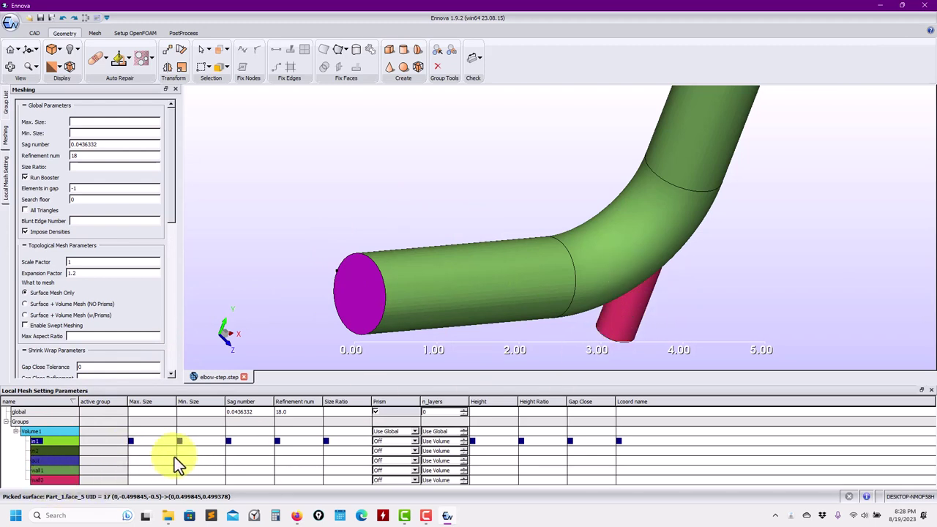
Set the global maximum size to 0.1 and the global minimum size to 0.01.
{"action": "left_click", "coordinate": [155, 414]}
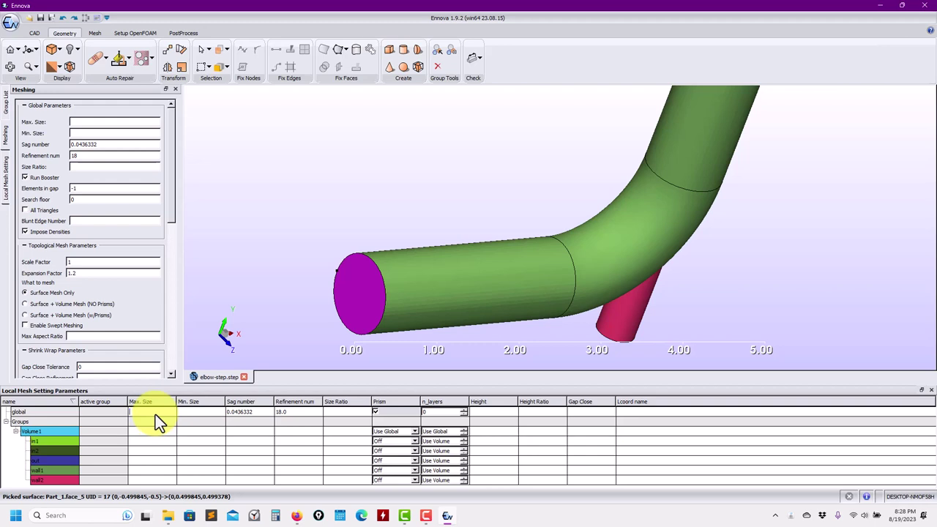
{"action": "left_click", "coordinate": [197, 412]}
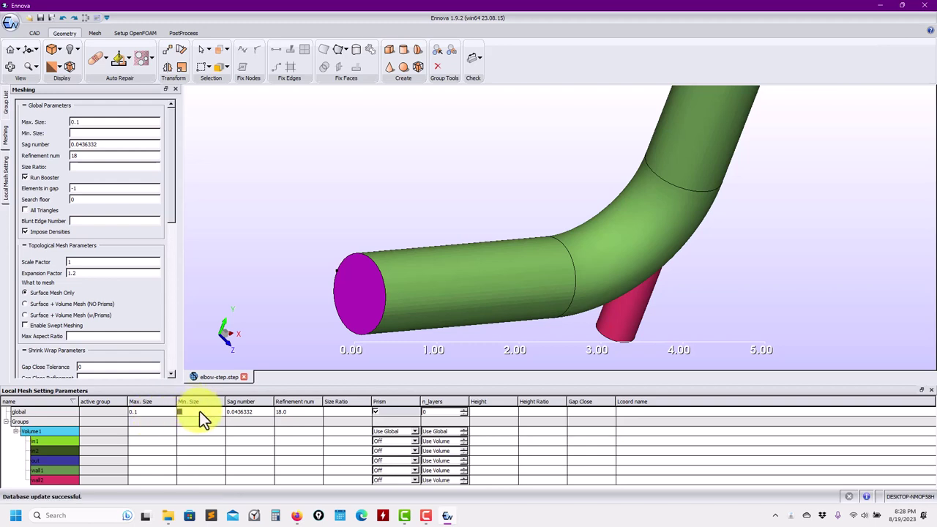
{"action": "key", "text": "Return"}
Generate the surface mesh with the global size limits and inspect the elements where the branch meets the elbow.
{"action": "left_click", "coordinate": [93, 33]}
{"action": "left_click", "coordinate": [107, 52]}
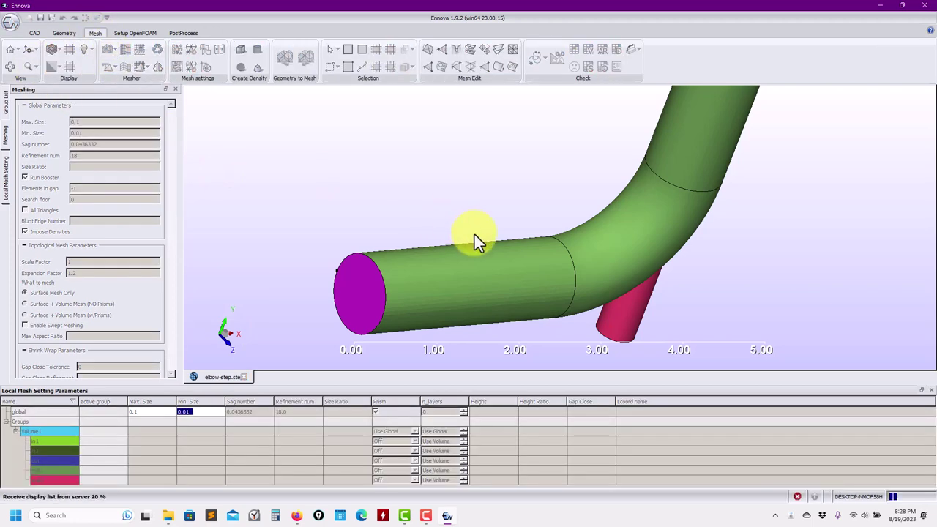
{"action": "left_click_drag", "start_coordinate": [597, 241], "coordinate": [464, 199]}
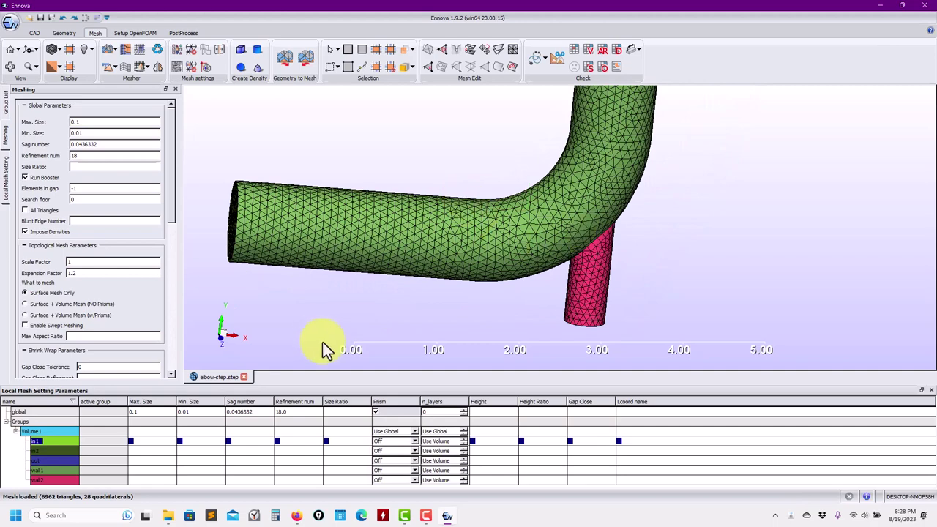
{"action": "scroll", "coordinate": [610, 240], "scroll_direction": "up", "scroll_amount": 10}
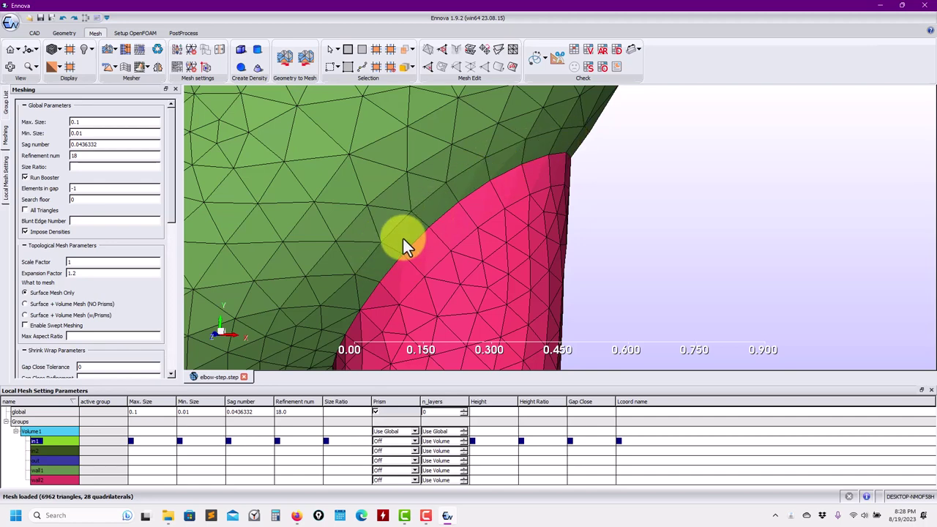
{"action": "scroll", "coordinate": [431, 233], "scroll_direction": "down", "scroll_amount": 10}
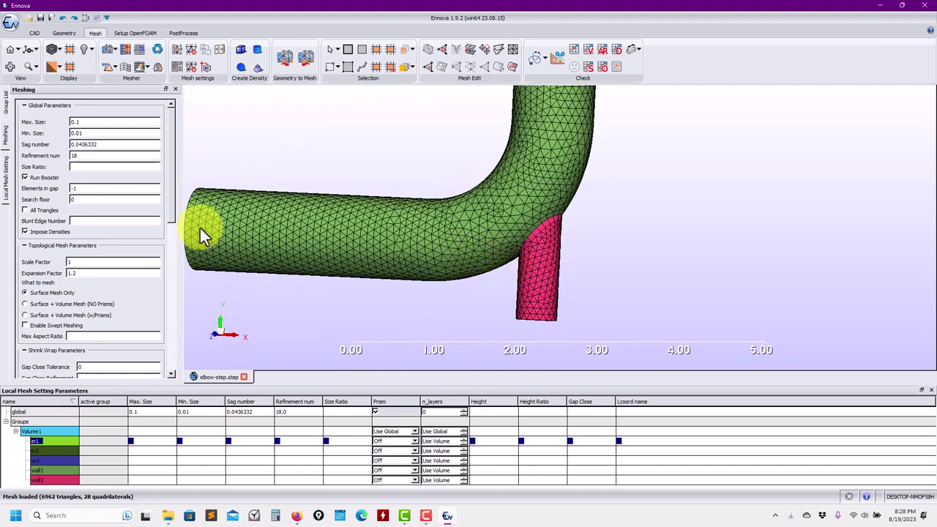
Enable the all-triangles option and regenerate the surface mesh, clearing the existing one.
{"action": "left_click", "coordinate": [45, 212]}
{"action": "left_click", "coordinate": [108, 49]}
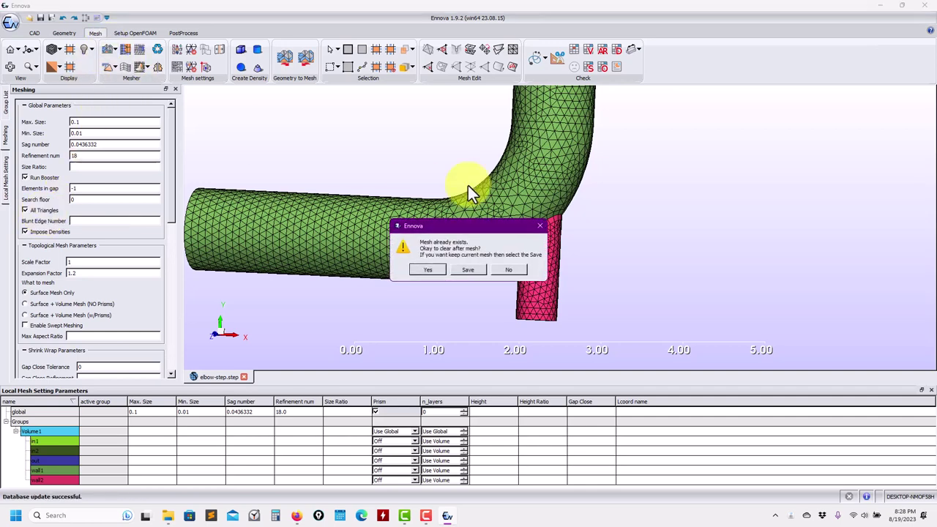
{"action": "left_click", "coordinate": [424, 272]}
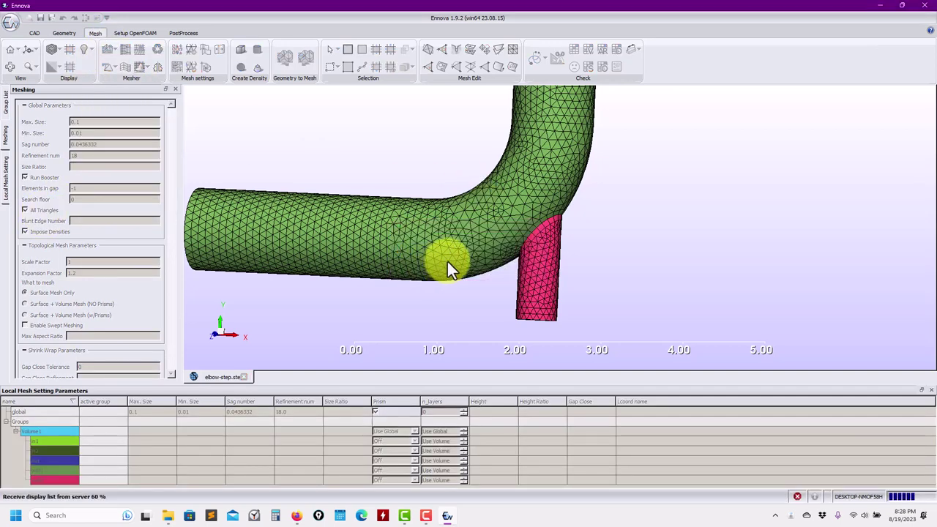
{"action": "scroll", "coordinate": [548, 221], "scroll_direction": "up", "scroll_amount": 2}
{"action": "scroll", "coordinate": [548, 221], "scroll_direction": "down", "scroll_amount": 2}
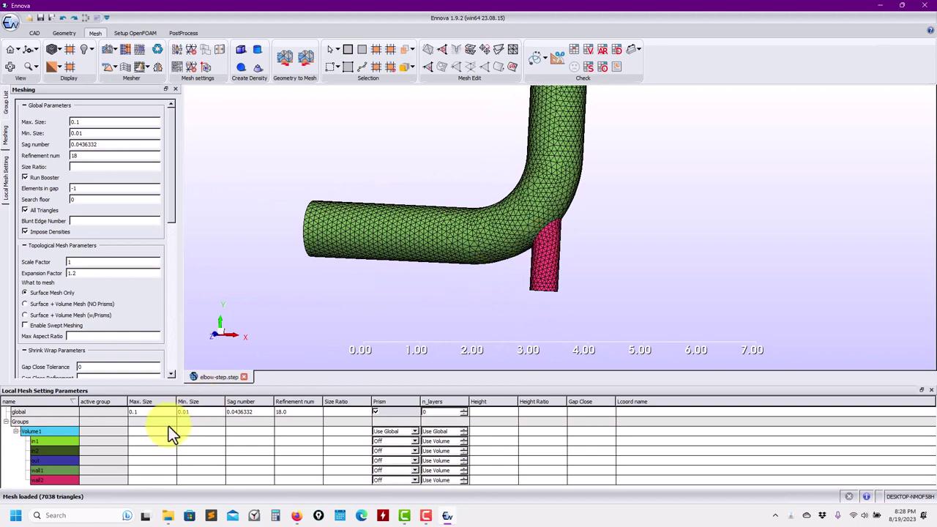
Set the maximum size of the wall2 group to 0.05 and regenerate the surface mesh, clearing the existing one.
{"action": "left_click", "coordinate": [148, 478]}
{"action": "type", "text": "0.05"}
{"action": "key", "text": "Return"}
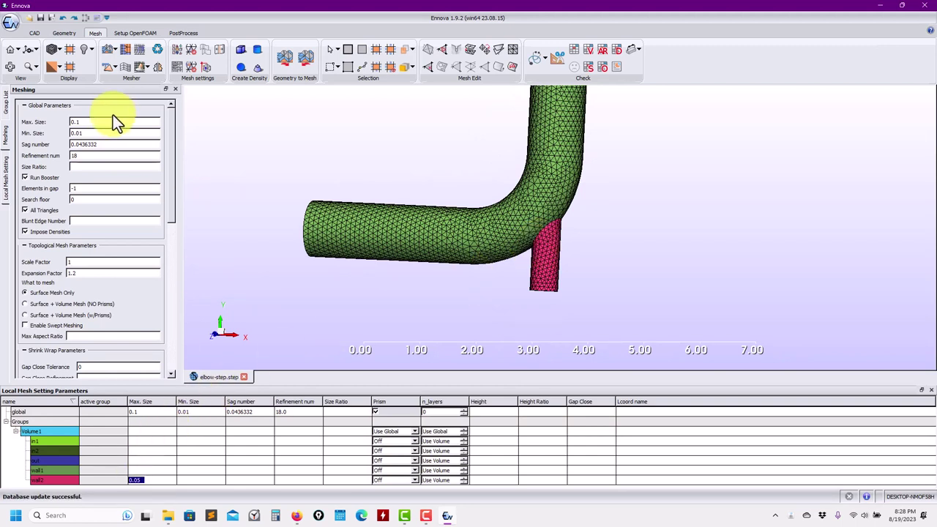
{"action": "left_click", "coordinate": [108, 49]}
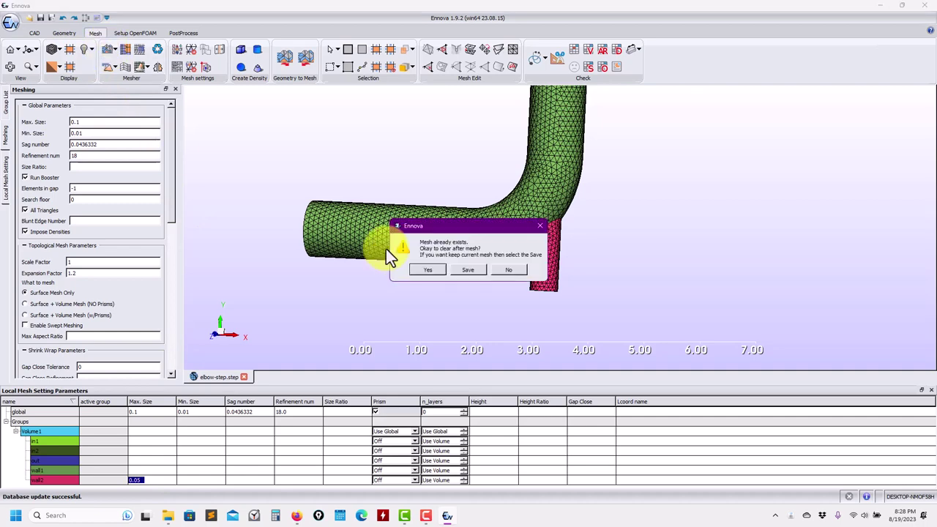
{"action": "left_click", "coordinate": [428, 270]}
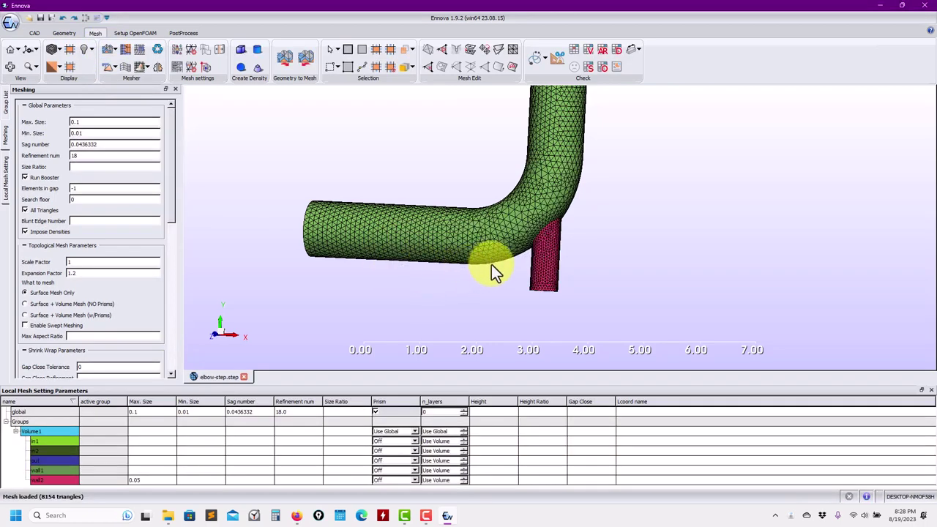
{"action": "scroll", "coordinate": [491, 264], "scroll_direction": "up", "scroll_amount": 3}
{"action": "scroll", "coordinate": [542, 256], "scroll_direction": "down", "scroll_amount": 2}
{"action": "middle_click_drag", "start_coordinate": [541, 256], "coordinate": [535, 175]}
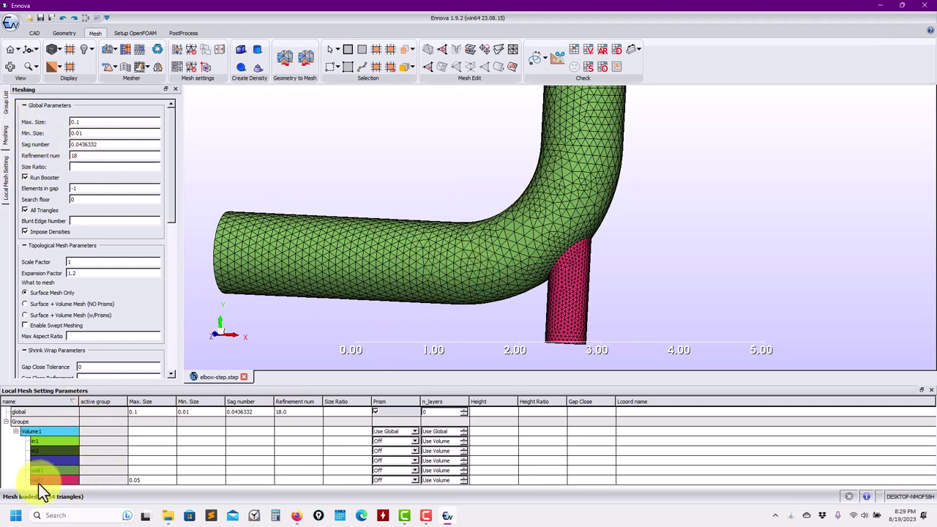
Delete the surface mesh that was built with the local wall2 refinement.
{"action": "left_click", "coordinate": [5, 104]}
{"action": "right_click", "coordinate": [42, 195]}
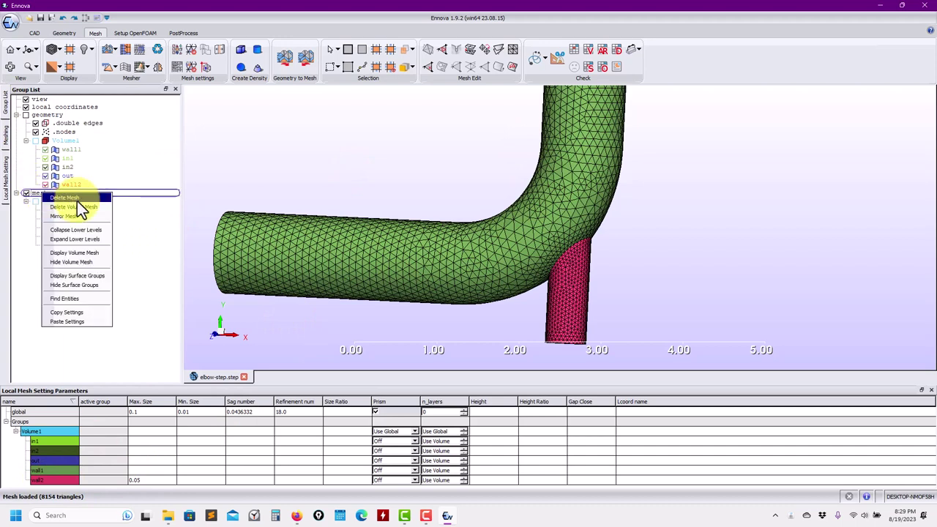
{"action": "left_click", "coordinate": [77, 202]}
{"action": "left_click", "coordinate": [448, 267]}
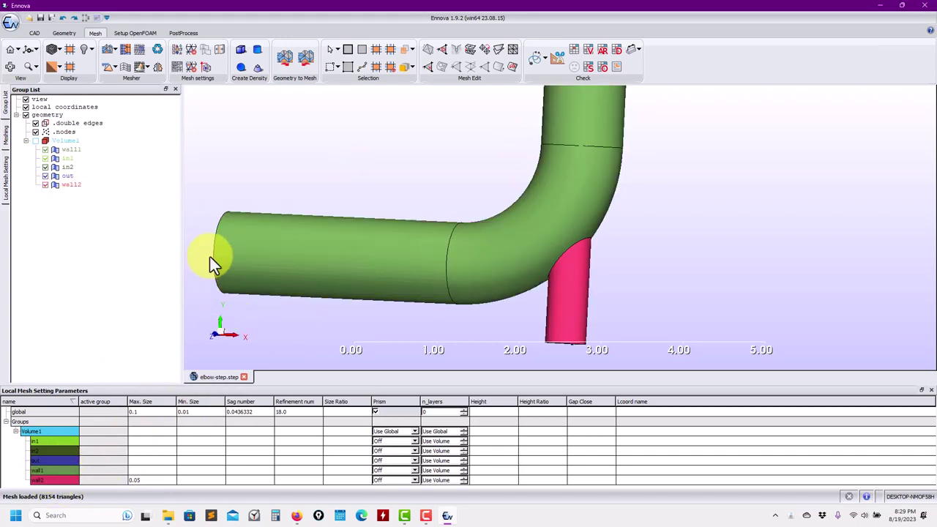
Pick the straight pipe faces, the bend face and the edge between them individually to examine how wall1 is divided.
{"action": "left_click", "coordinate": [73, 33]}
{"action": "left_click", "coordinate": [413, 254]}
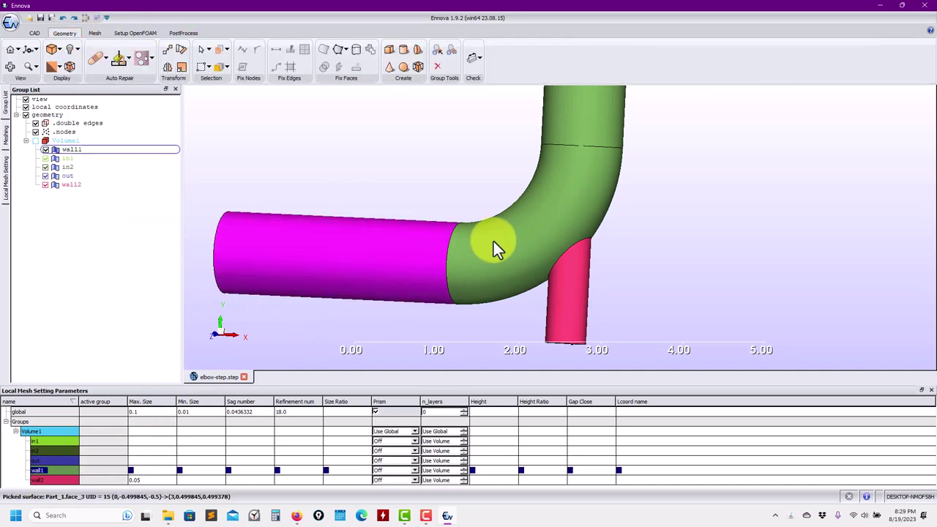
{"action": "left_click", "coordinate": [531, 212]}
{"action": "left_click", "coordinate": [592, 113]}
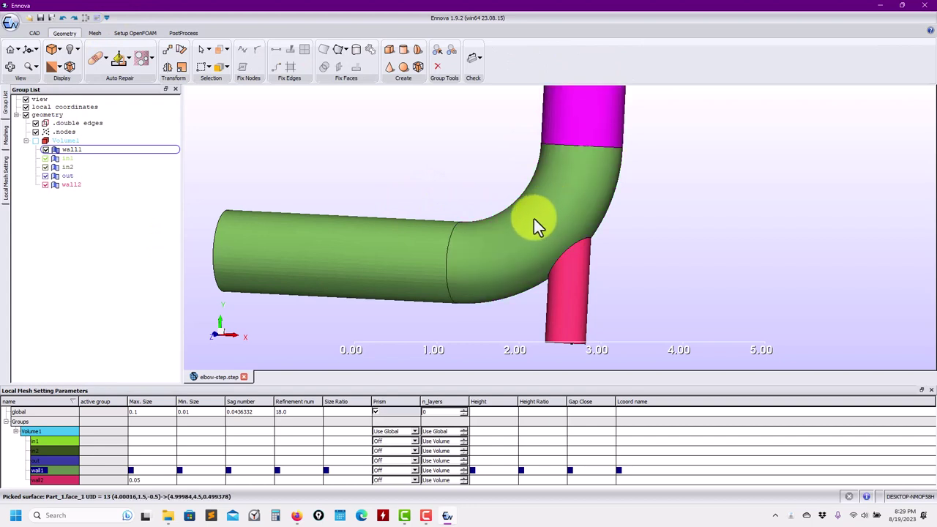
{"action": "left_click", "coordinate": [511, 237]}
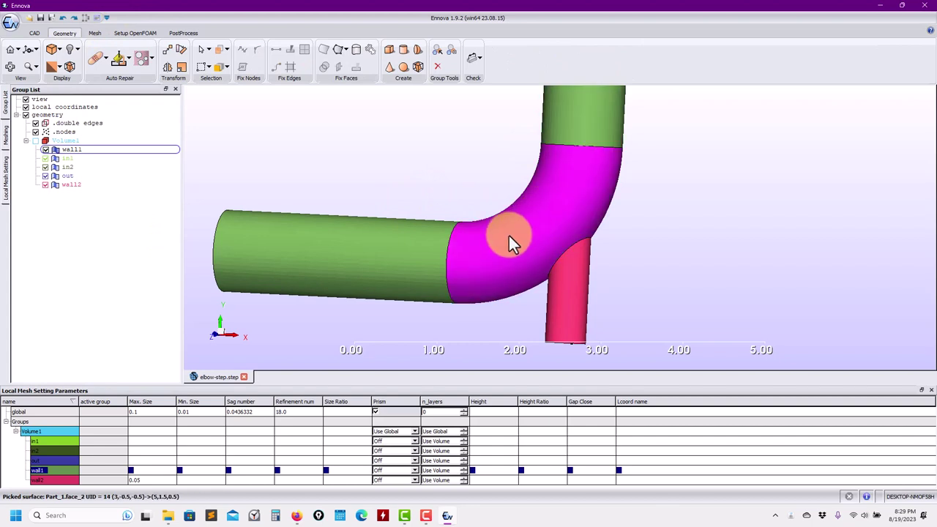
{"action": "left_click", "coordinate": [444, 268]}
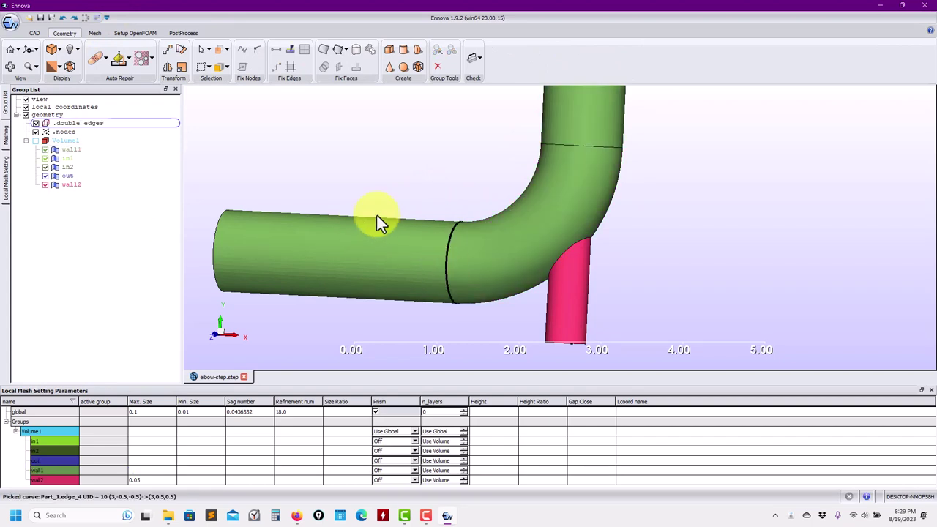
{"action": "middle_click_drag", "start_coordinate": [376, 215], "coordinate": [446, 205]}
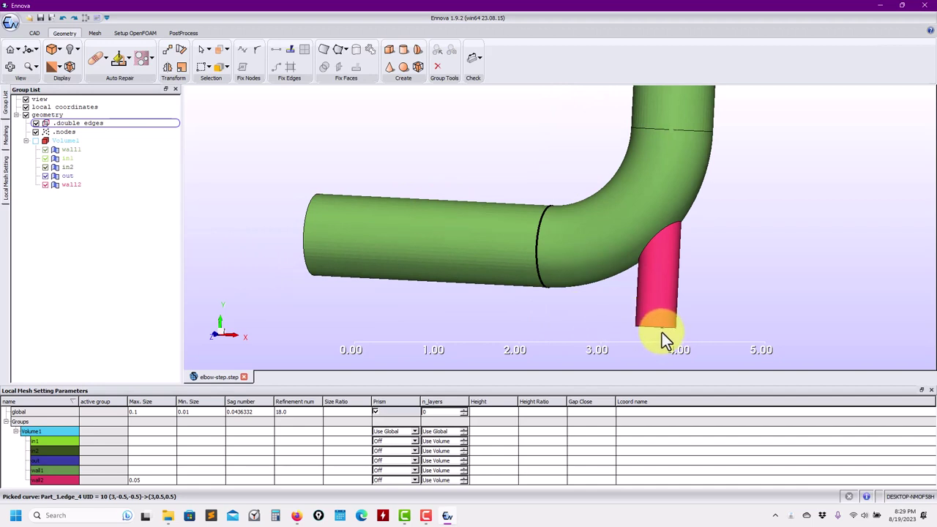
{"action": "middle_click_drag", "start_coordinate": [542, 267], "coordinate": [444, 248]}
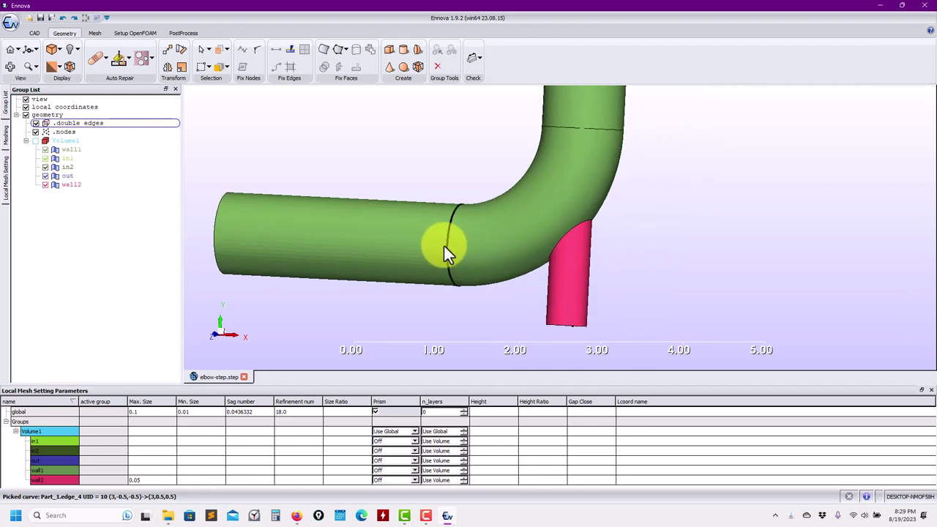
Set the face mesh parameters of the bend face to a maximum size of 0.05 and mesh type NONE.
{"action": "right_click", "coordinate": [503, 235]}
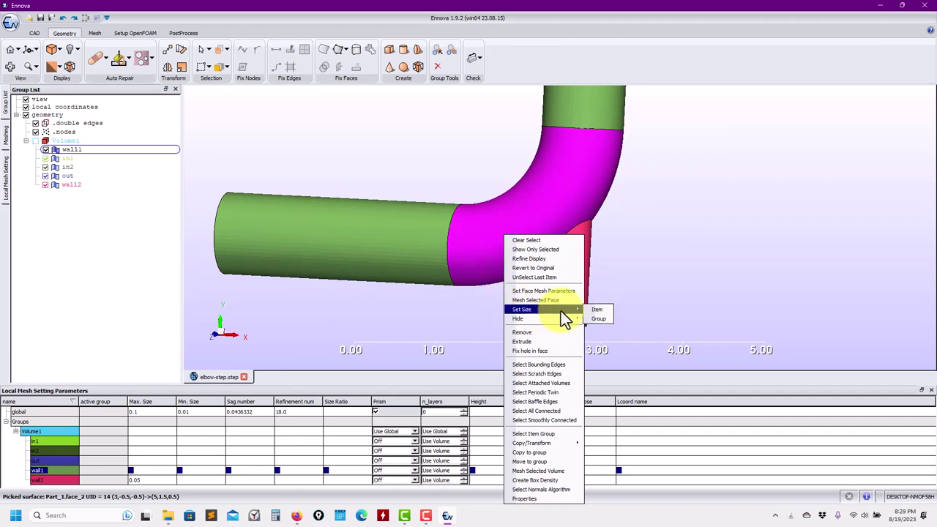
{"action": "left_click", "coordinate": [551, 291]}
{"action": "left_click_drag", "start_coordinate": [472, 229], "coordinate": [258, 230]}
{"action": "left_click_drag", "start_coordinate": [125, 258], "coordinate": [388, 321]}
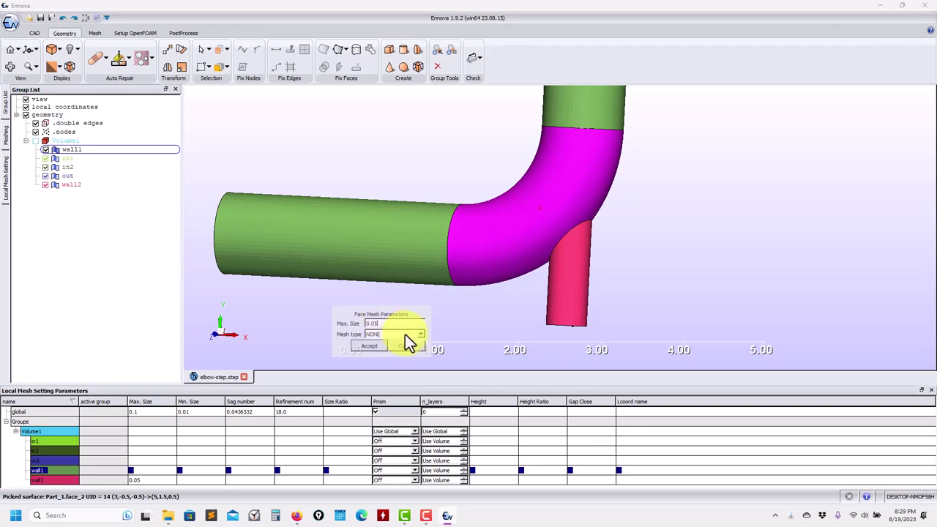
{"action": "left_click", "coordinate": [421, 335]}
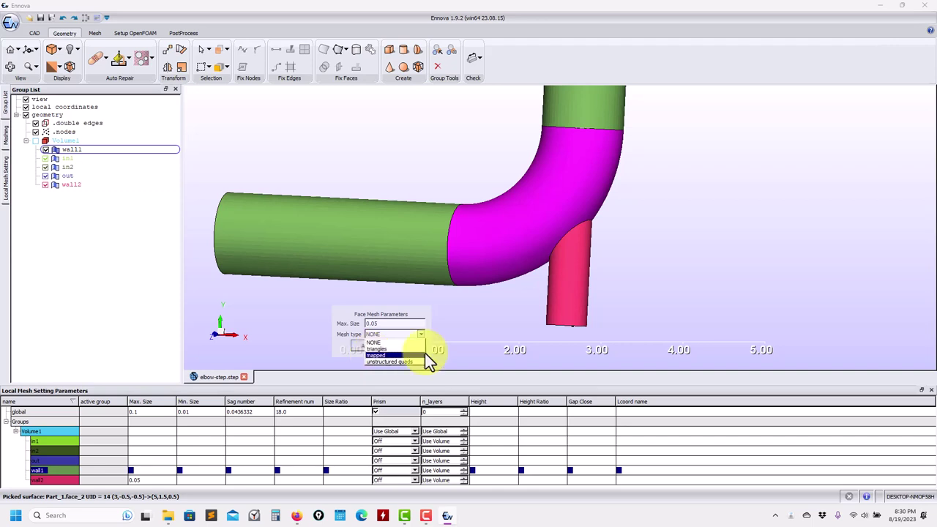
{"action": "left_click", "coordinate": [376, 343]}
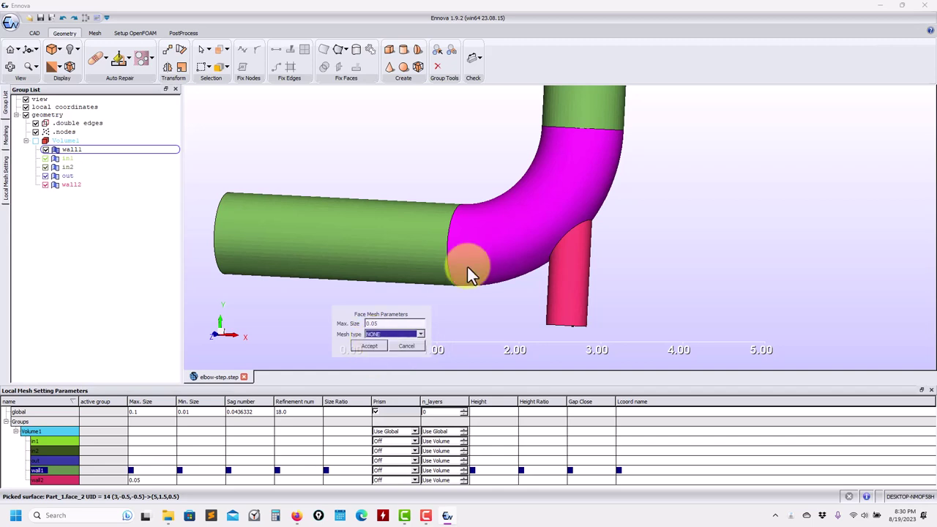
{"action": "left_click", "coordinate": [377, 347]}
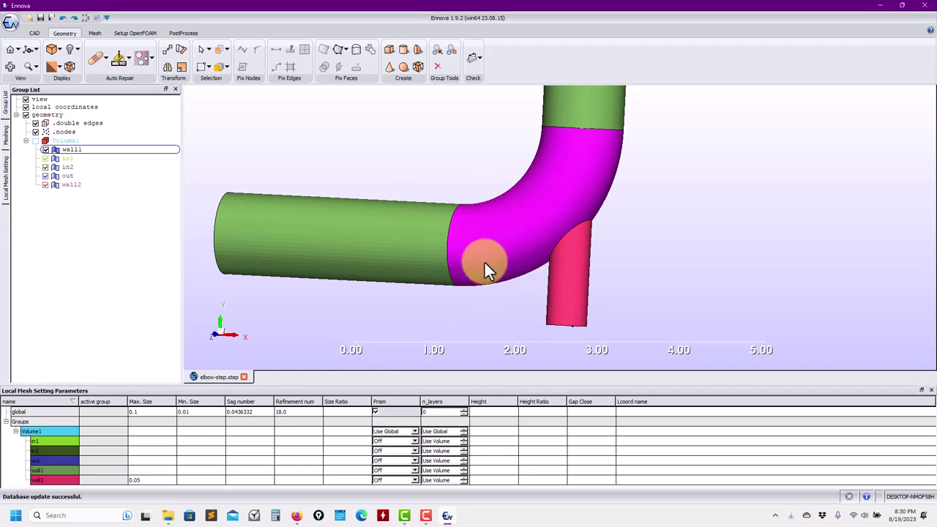
Mesh only the selected bend face and inspect its triangles.
{"action": "right_click", "coordinate": [474, 241]}
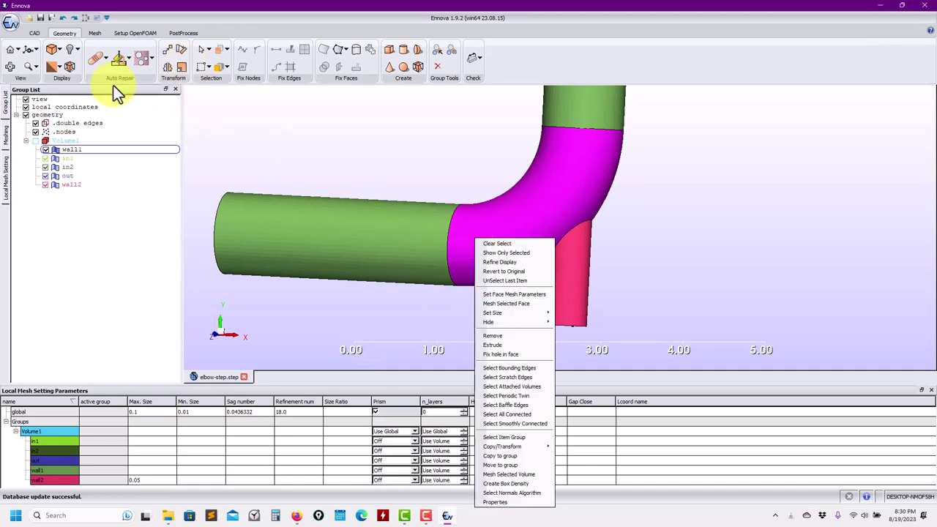
{"action": "left_click", "coordinate": [513, 304]}
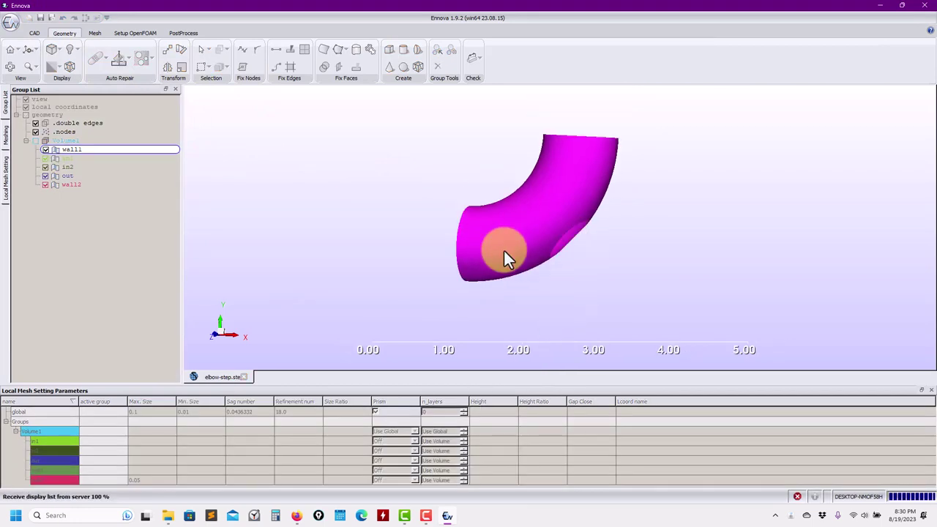
{"action": "scroll", "coordinate": [514, 241], "scroll_direction": "up", "scroll_amount": 4}
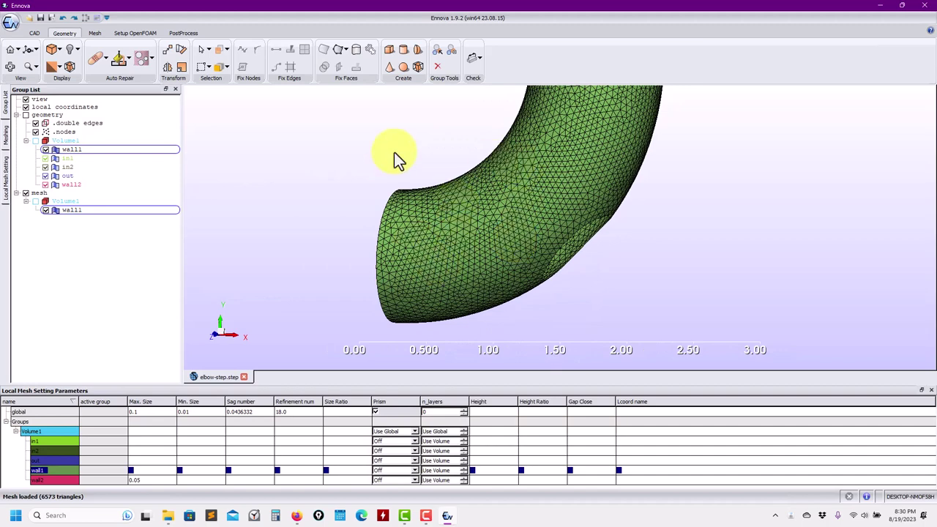
{"action": "scroll", "coordinate": [542, 259], "scroll_direction": "up", "scroll_amount": 2}
{"action": "scroll", "coordinate": [535, 232], "scroll_direction": "down", "scroll_amount": 4}
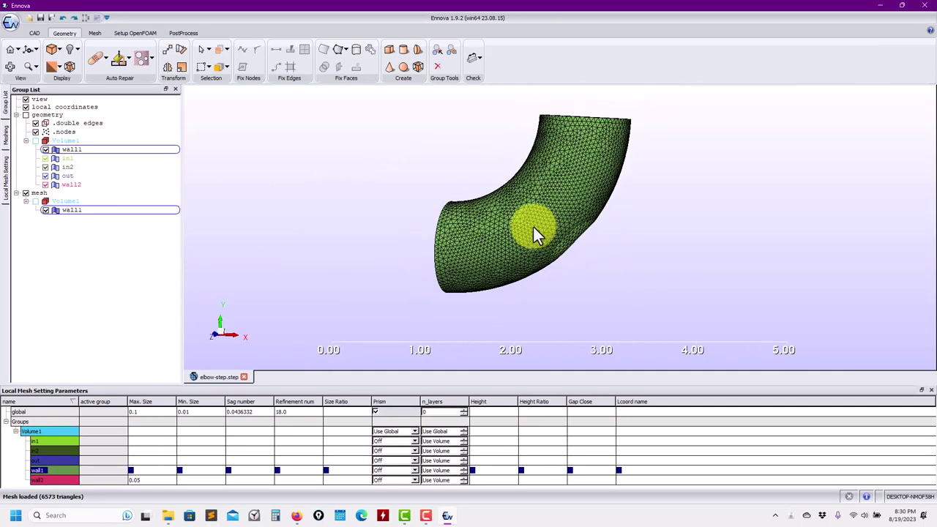
Delete the mesh of the single bend face and generate the surface mesh for the whole geometry.
{"action": "right_click", "coordinate": [42, 204]}
{"action": "left_click", "coordinate": [63, 200]}
{"action": "left_click", "coordinate": [444, 268]}
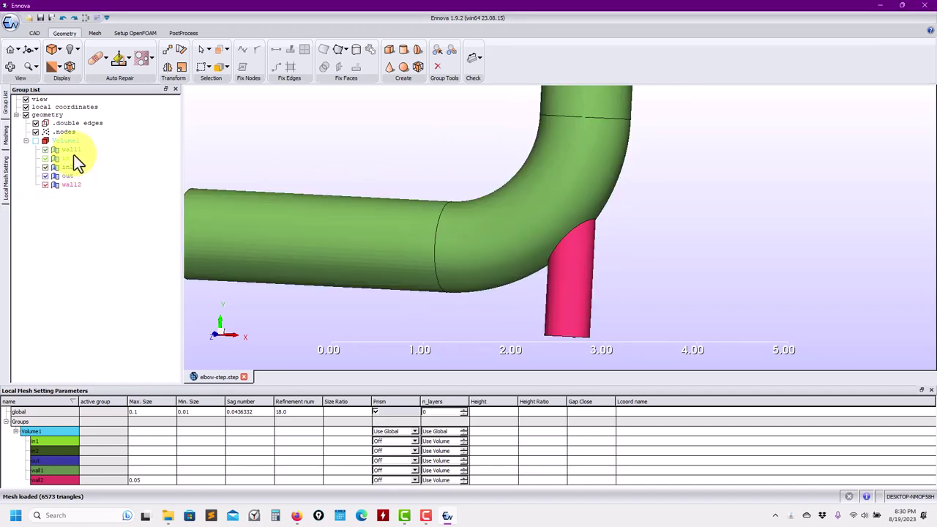
{"action": "left_click", "coordinate": [96, 33]}
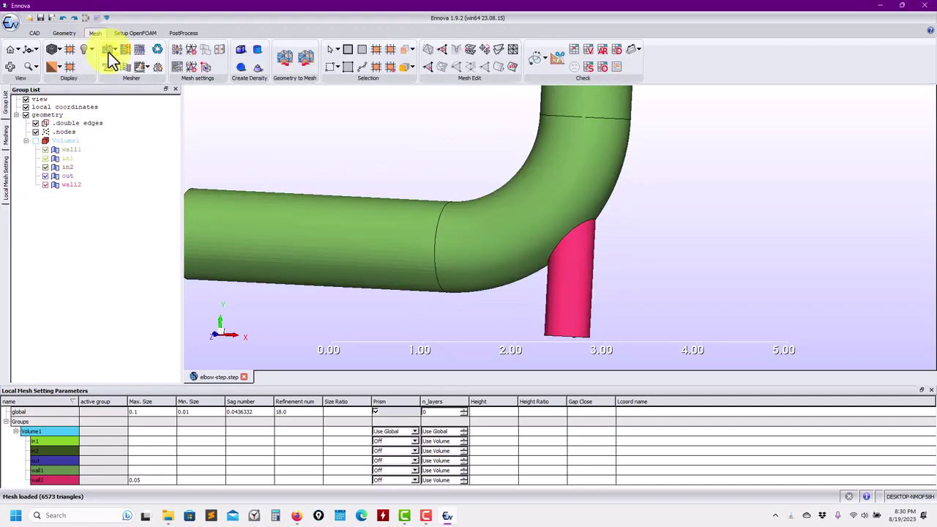
{"action": "left_click", "coordinate": [108, 51]}
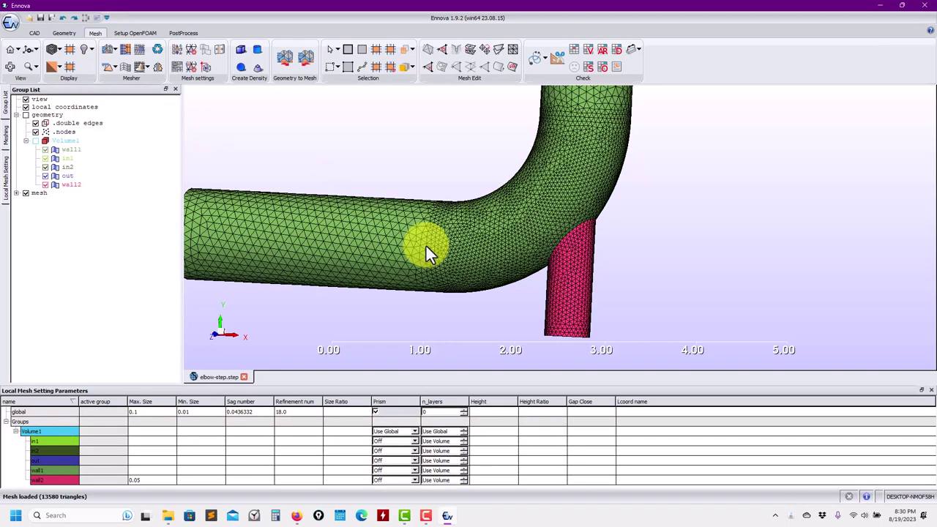
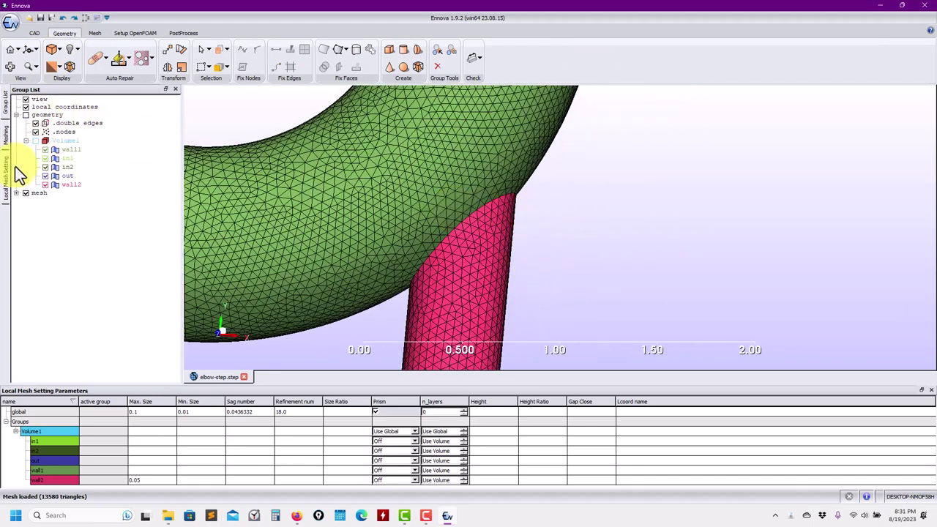
Hide the mesh, show the geometry and select the edge where the wall2 branch meets the bend.
{"action": "left_click", "coordinate": [25, 192]}
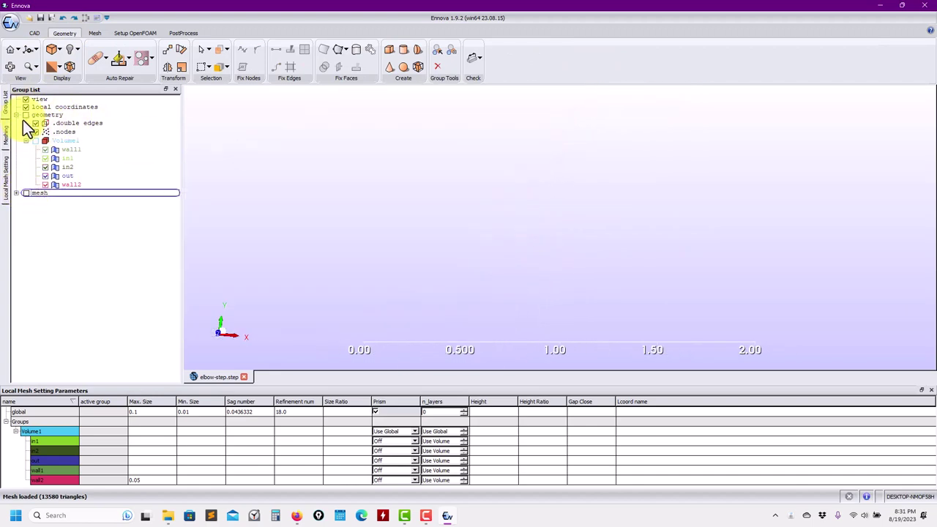
{"action": "left_click", "coordinate": [25, 115]}
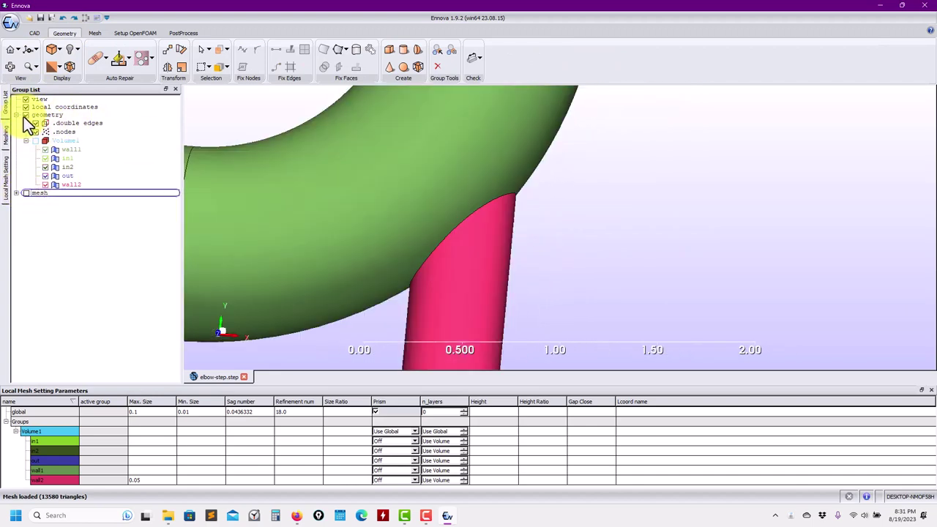
{"action": "left_click", "coordinate": [456, 223]}
{"action": "right_click", "coordinate": [456, 224]}
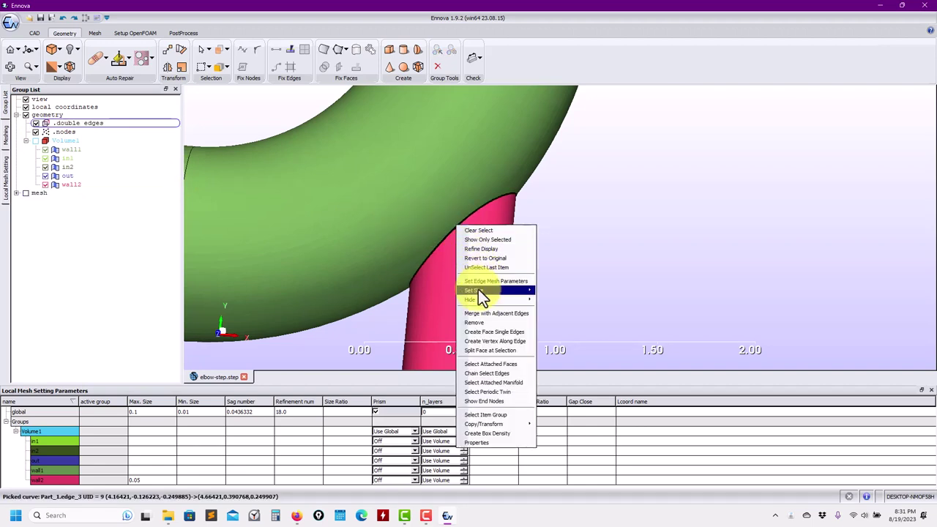
{"action": "mouse_move", "coordinate": [535, 291]}
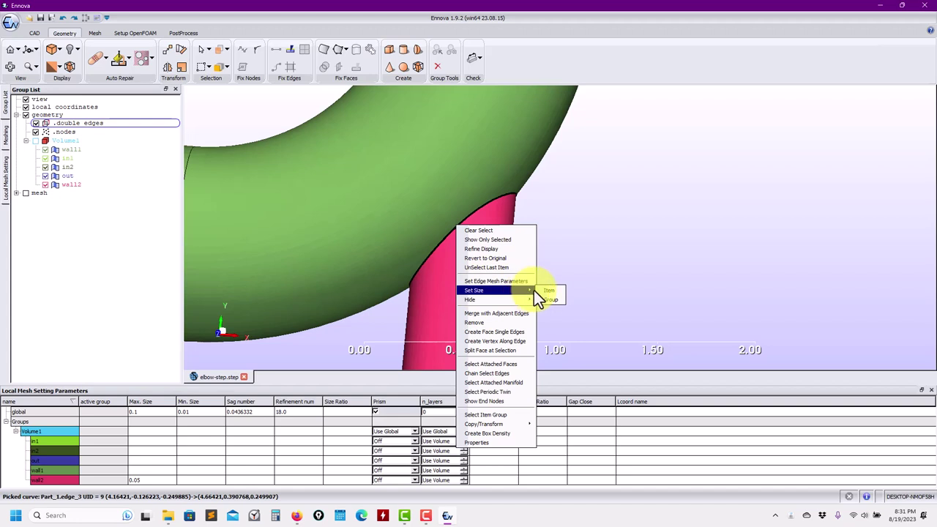
{"action": "left_click", "coordinate": [494, 280]}
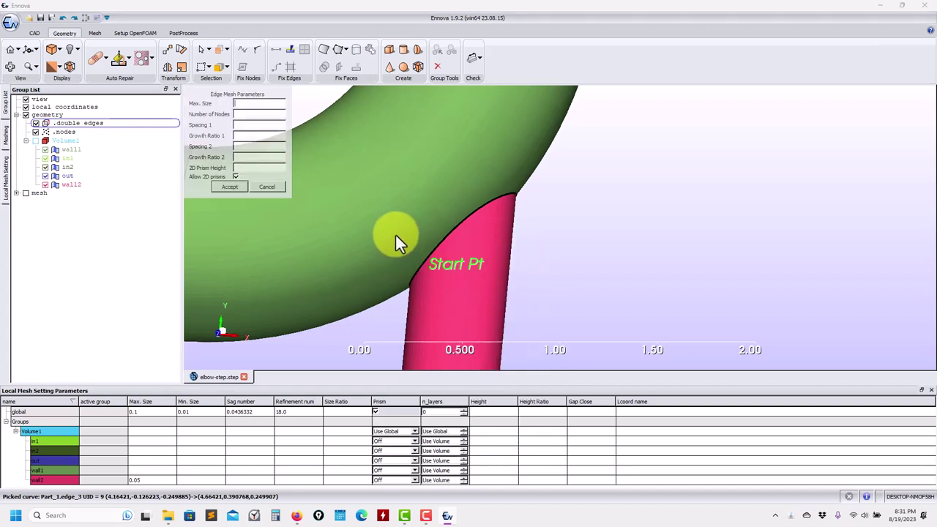
{"action": "left_click", "coordinate": [234, 103]}
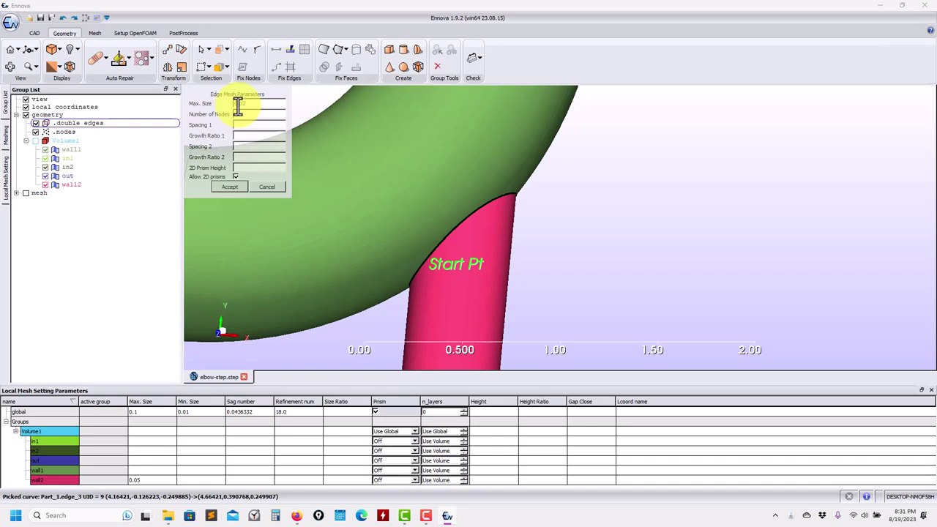
{"action": "key", "text": "BackSpace"}
{"action": "left_click", "coordinate": [267, 187]}
{"action": "middle_click_drag", "start_coordinate": [436, 241], "coordinate": [684, 201]}
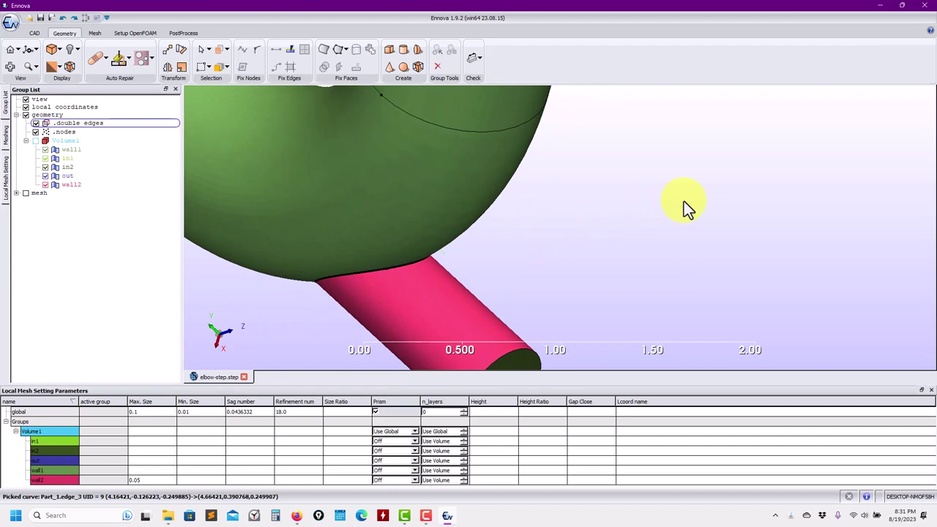
{"action": "right_click", "coordinate": [373, 271]}
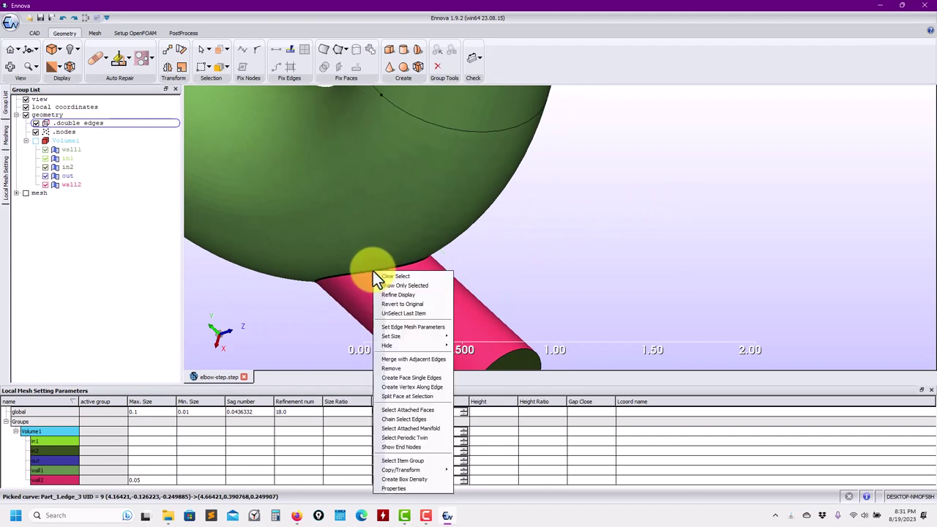
{"action": "left_click", "coordinate": [423, 326]}
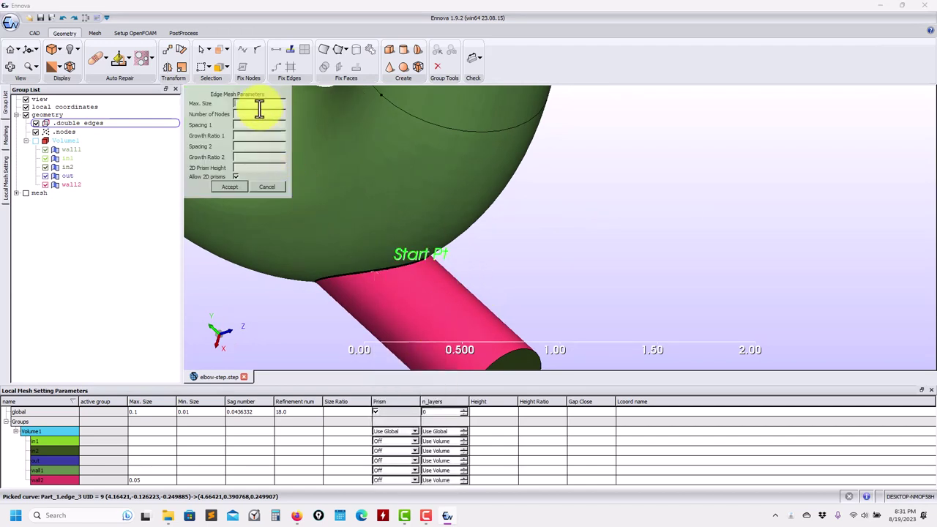
{"action": "left_click", "coordinate": [273, 188]}
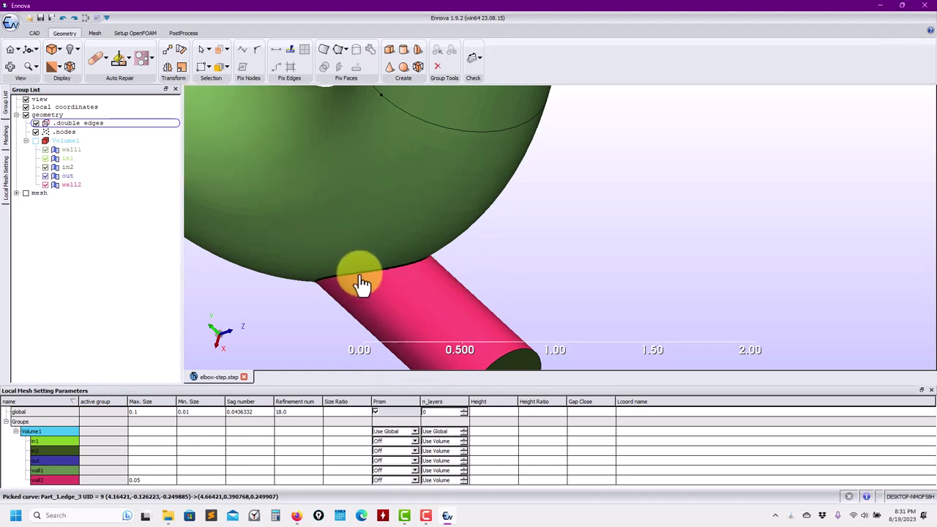
Set the maximum size of the intersection edge, as an individual item, to 0.02.
{"action": "right_click", "coordinate": [359, 274]}
{"action": "mouse_move", "coordinate": [422, 338]}
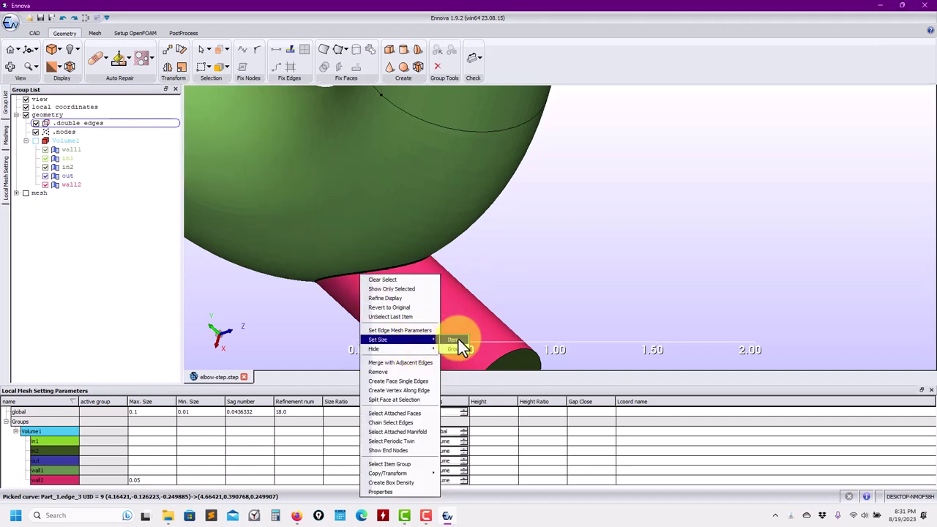
{"action": "left_click", "coordinate": [460, 337]}
{"action": "type", "text": "0.1"}
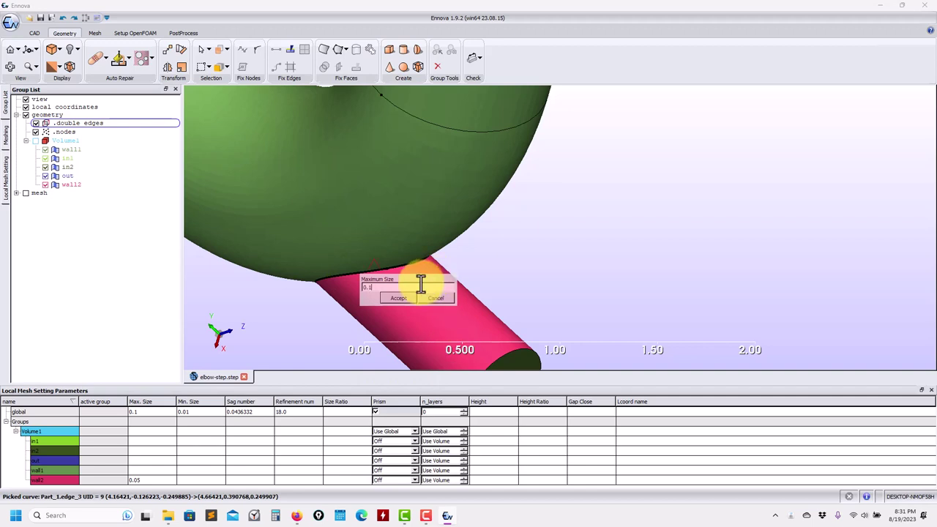
{"action": "key", "text": "BackSpace"}
{"action": "type", "text": "02"}
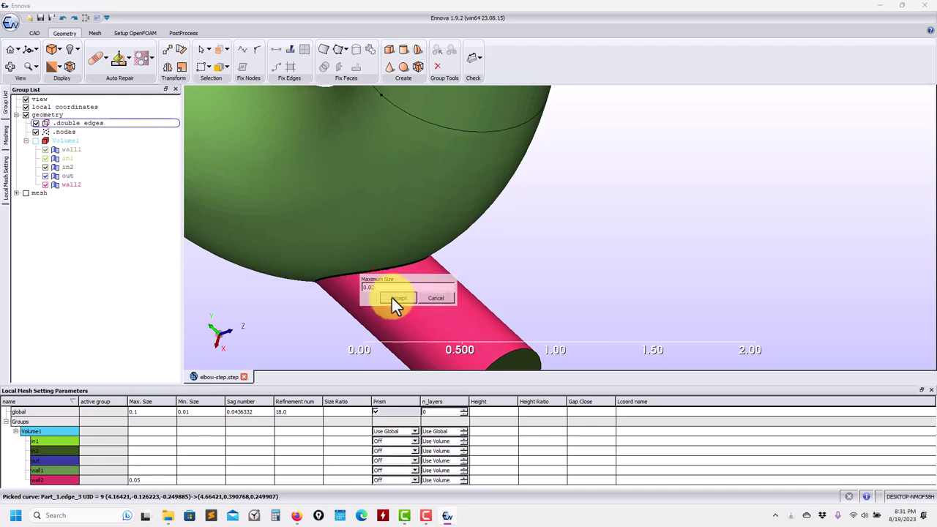
{"action": "left_click", "coordinate": [395, 298]}
Allow 2D prisms on the edge where the wall2 branch meets the bend, with a 2D prism height of 0.01.
{"action": "right_click", "coordinate": [376, 277]}
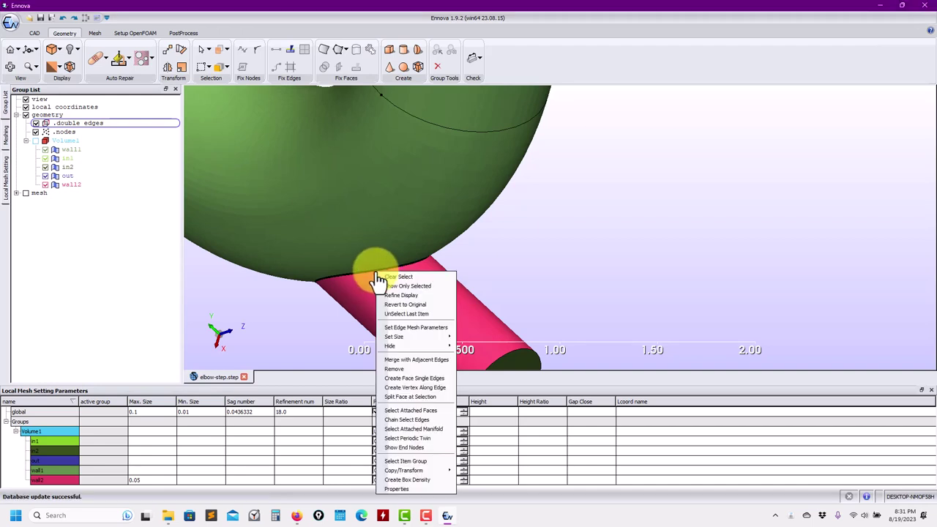
{"action": "left_click", "coordinate": [406, 328]}
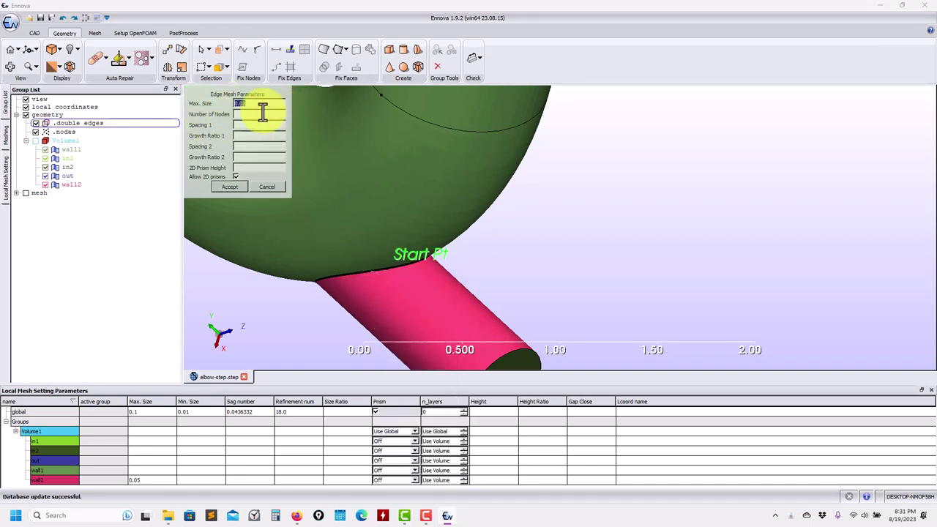
{"action": "left_click", "coordinate": [235, 177]}
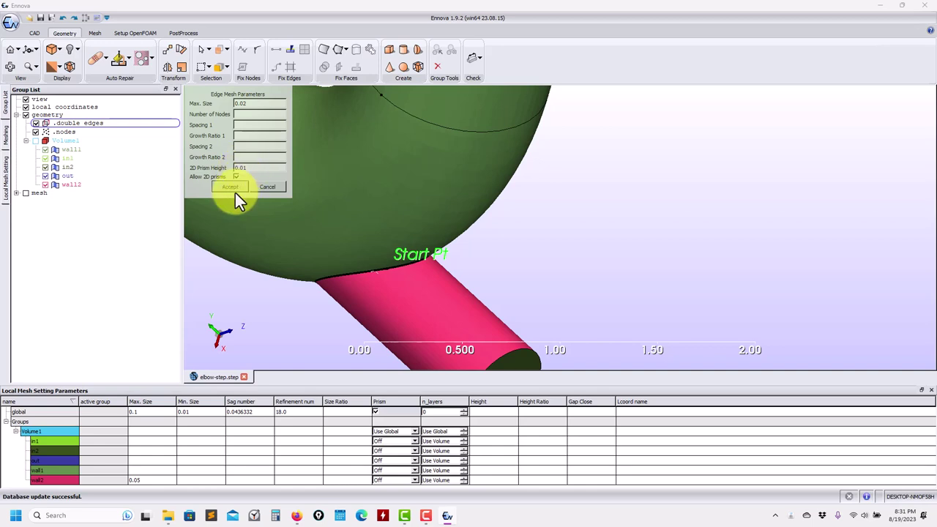
{"action": "left_click", "coordinate": [235, 177]}
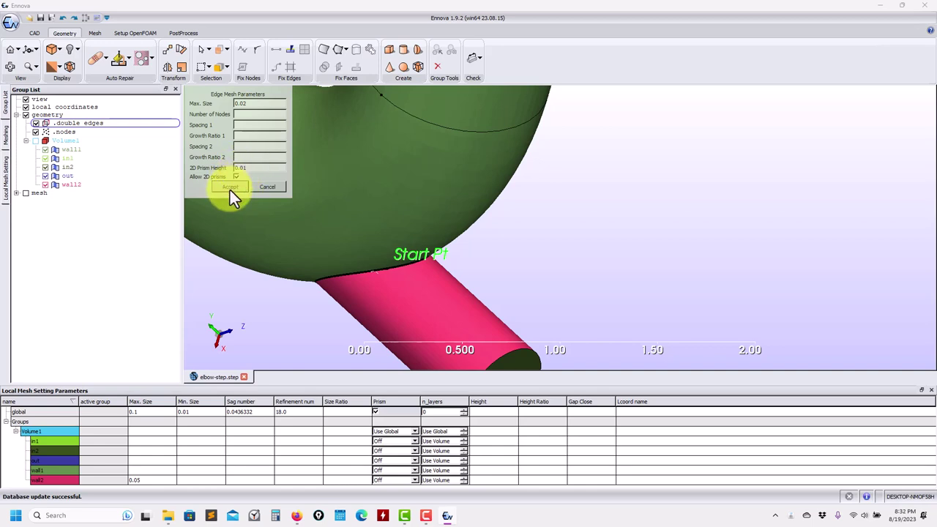
{"action": "left_click", "coordinate": [230, 187]}
Regenerate the surface mesh with the new edge settings and inspect the elements along the branch intersection.
{"action": "left_click_drag", "start_coordinate": [291, 203], "coordinate": [303, 202]}
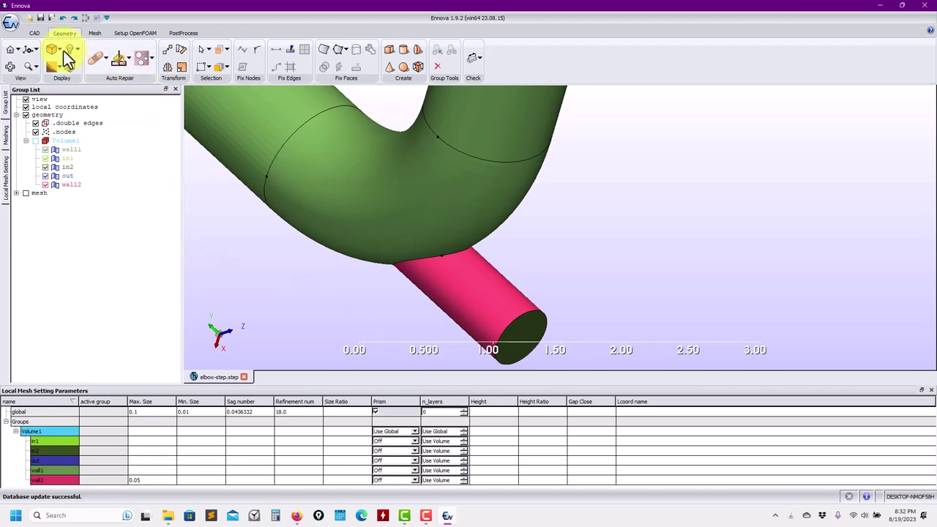
{"action": "left_click", "coordinate": [95, 34]}
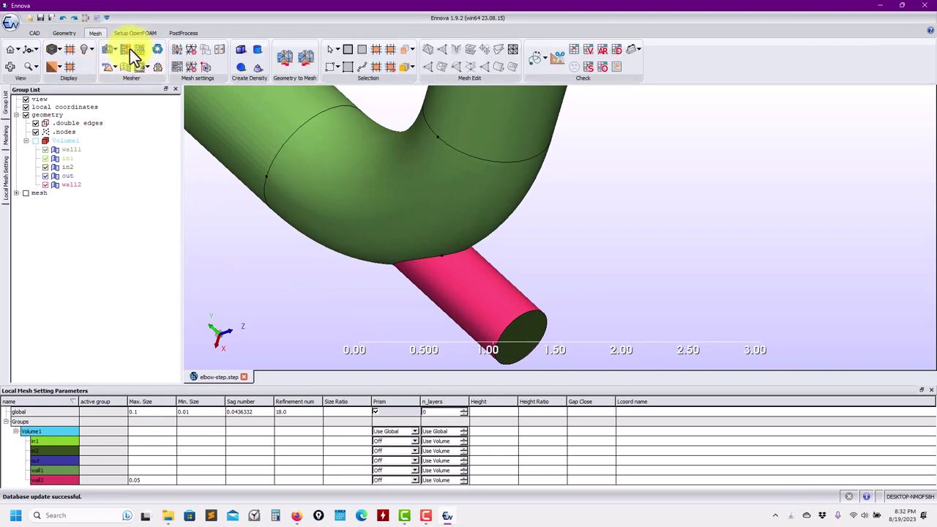
{"action": "left_click", "coordinate": [110, 51]}
{"action": "left_click", "coordinate": [426, 270]}
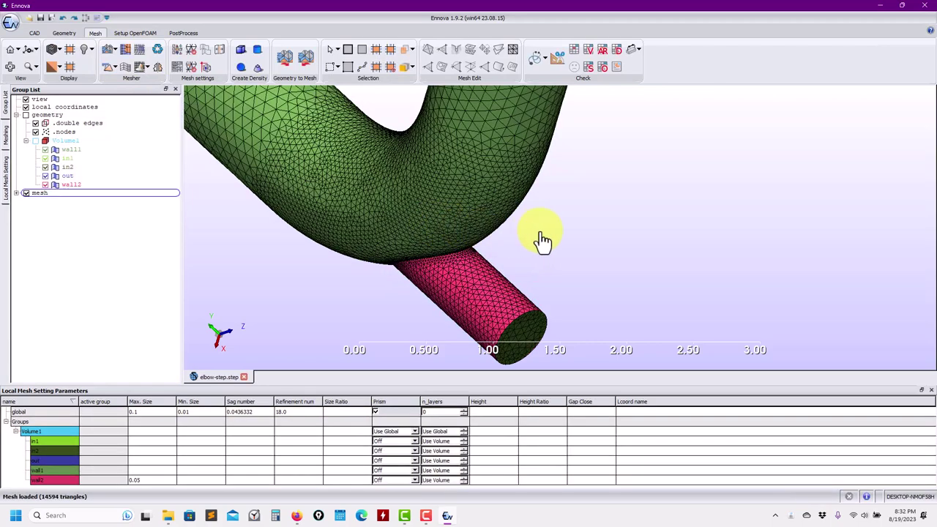
{"action": "left_click_drag", "start_coordinate": [539, 235], "coordinate": [391, 261]}
{"action": "scroll", "coordinate": [457, 153], "scroll_direction": "up", "scroll_amount": 5}
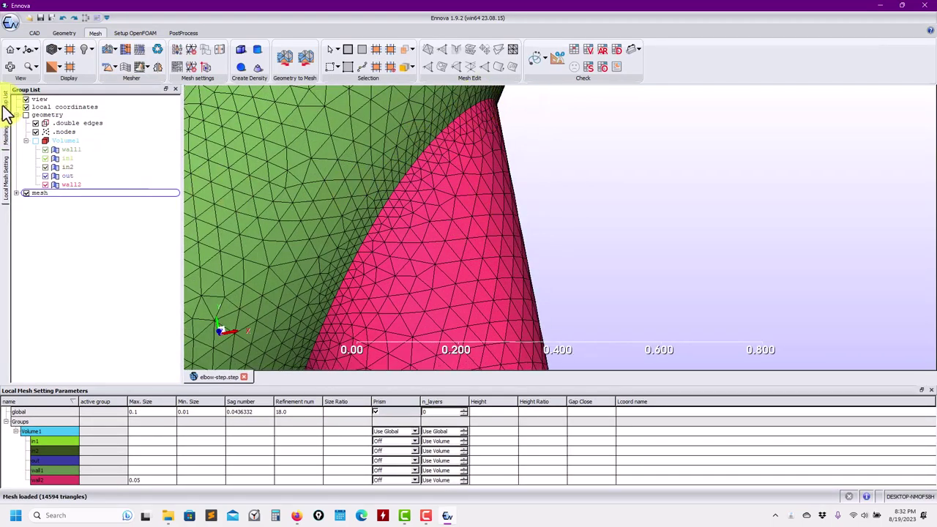
Turn off All Triangles in the global meshing parameters and regenerate the surface mesh.
{"action": "left_click", "coordinate": [7, 134]}
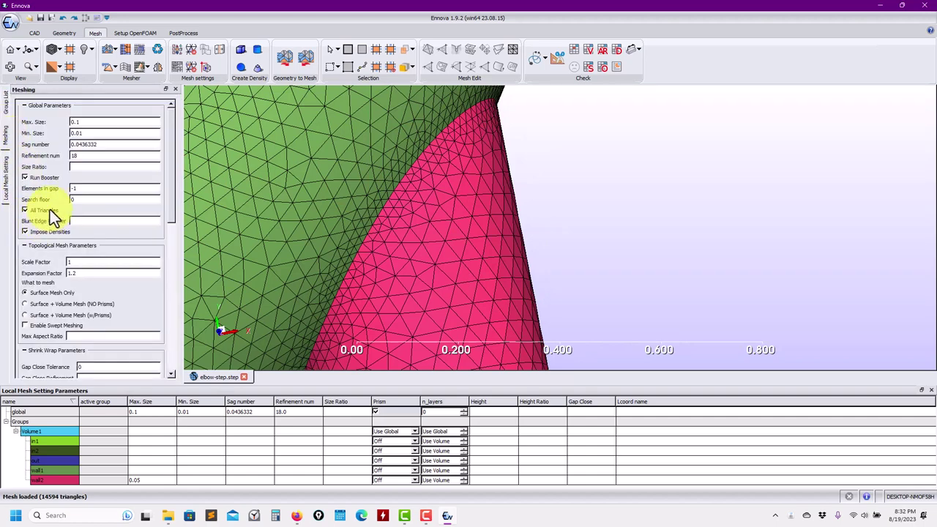
{"action": "left_click", "coordinate": [49, 210]}
{"action": "left_click", "coordinate": [111, 49]}
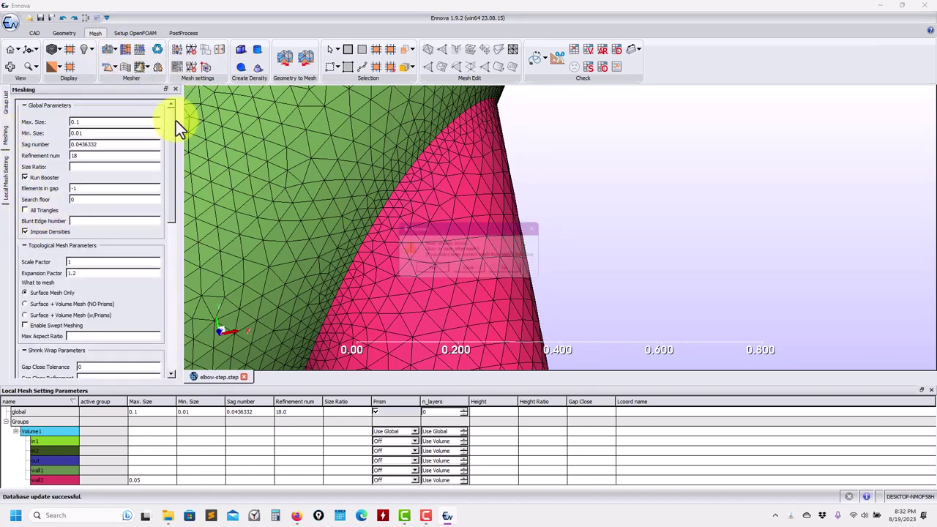
{"action": "left_click", "coordinate": [430, 271]}
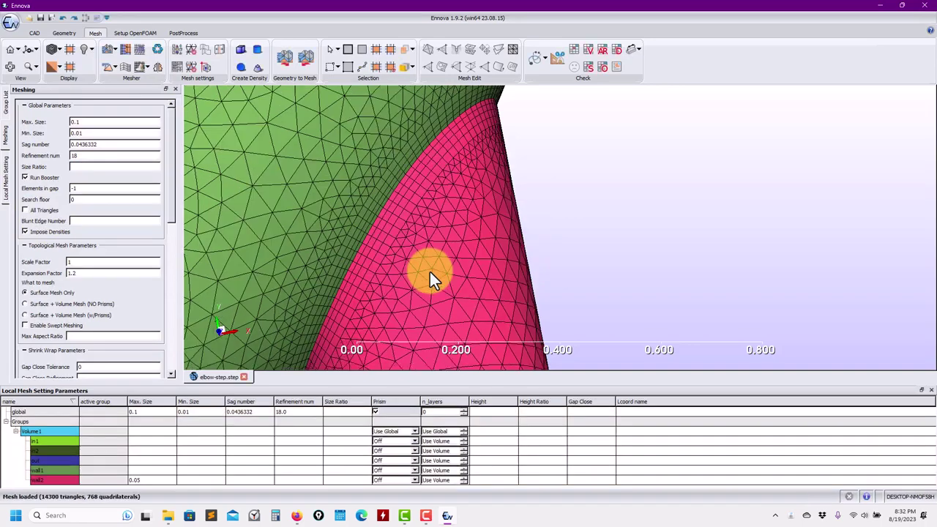
{"action": "scroll", "coordinate": [399, 249], "scroll_direction": "down", "scroll_amount": 5}
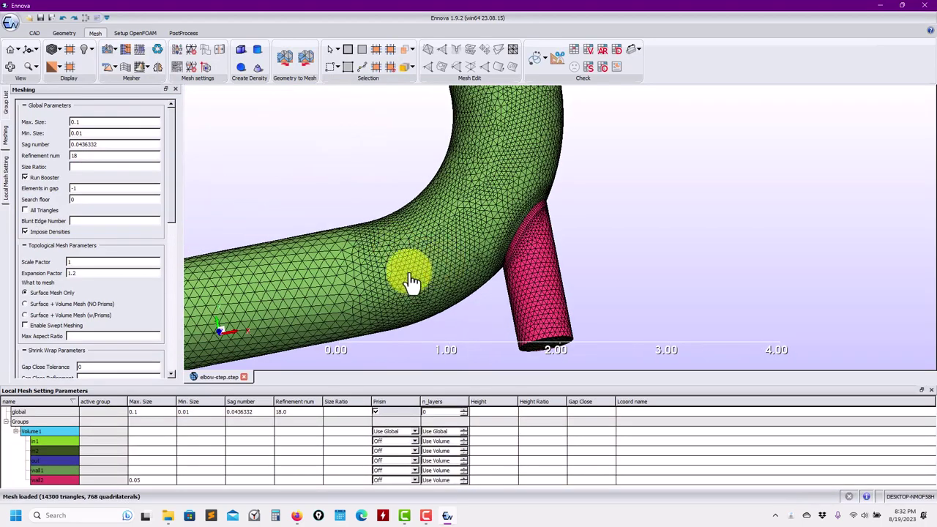
{"action": "left_click_drag", "start_coordinate": [412, 281], "coordinate": [427, 257]}
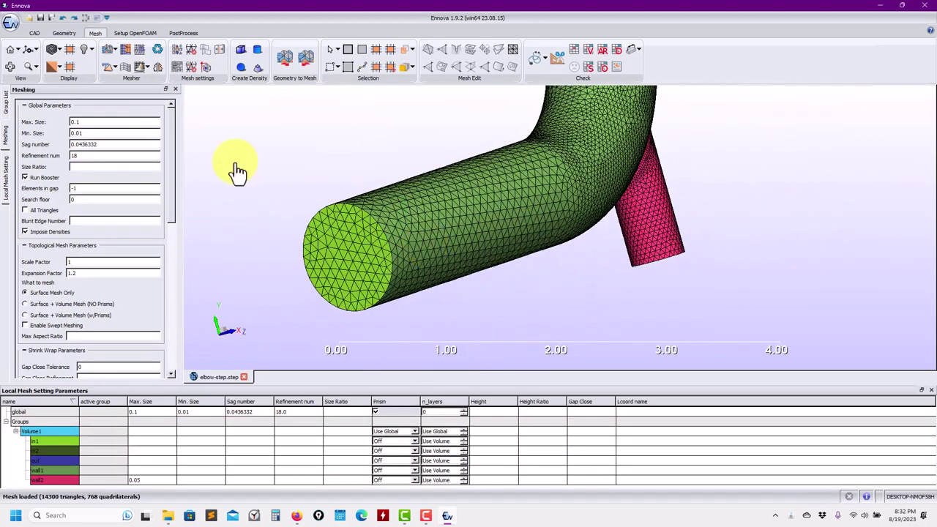
Hide the mesh and show the geometry again.
{"action": "left_click", "coordinate": [7, 106]}
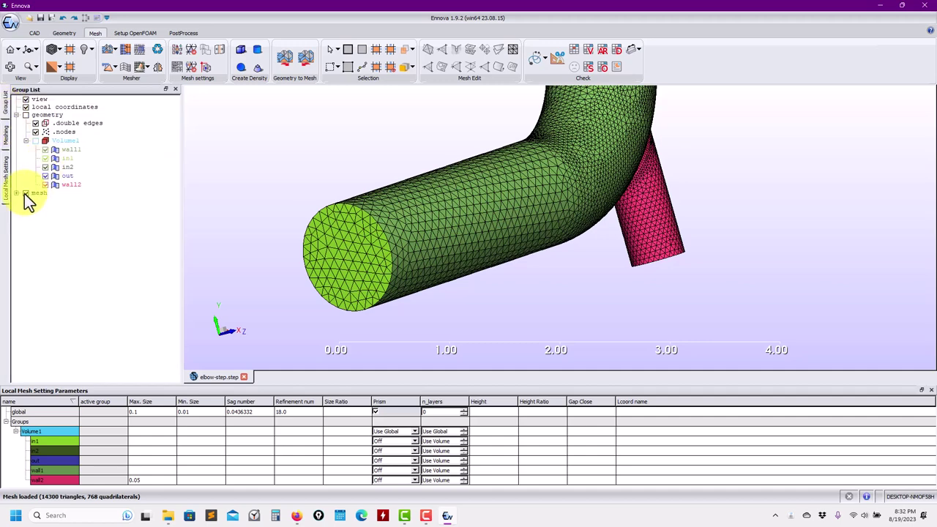
{"action": "left_click", "coordinate": [25, 194]}
{"action": "left_click", "coordinate": [25, 115]}
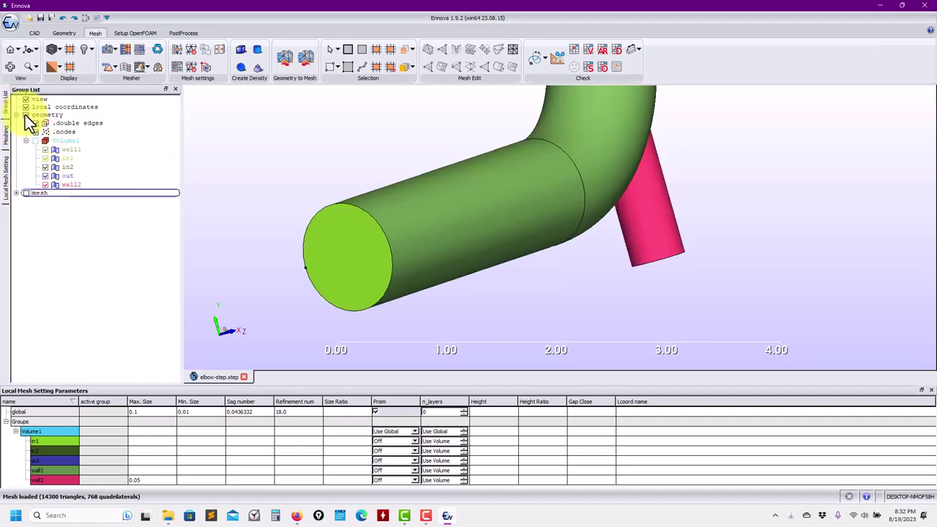
Set the maximum size of the circular edge around the in1 inlet, as an individual item, to 0.02.
{"action": "left_click_drag", "start_coordinate": [575, 136], "coordinate": [435, 218]}
{"action": "scroll", "coordinate": [502, 183], "scroll_direction": "down", "scroll_amount": 5}
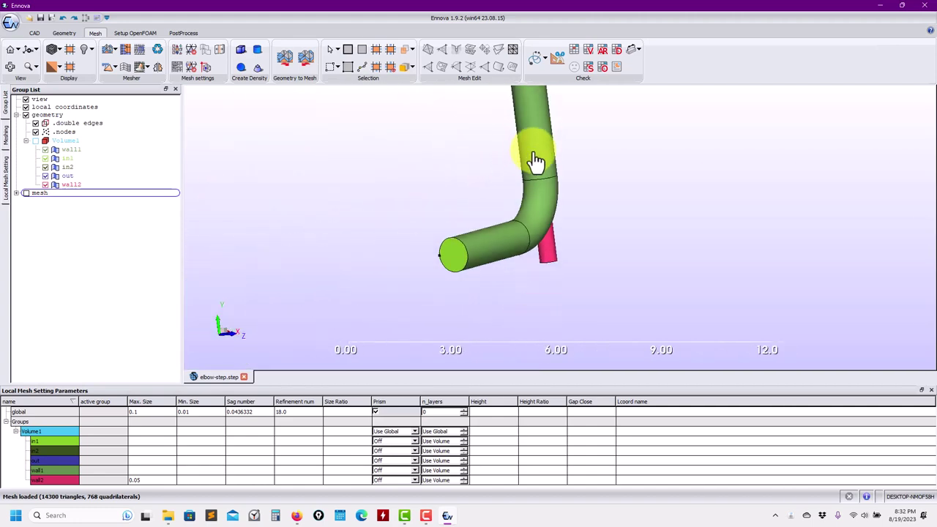
{"action": "mouse_move", "coordinate": [535, 161]}
{"action": "left_mouse_down"}
{"action": "mouse_move", "coordinate": [468, 242]}
{"action": "mouse_move", "coordinate": [487, 209]}
{"action": "mouse_move", "coordinate": [366, 241]}
{"action": "mouse_move", "coordinate": [484, 255]}
{"action": "left_mouse_up"}
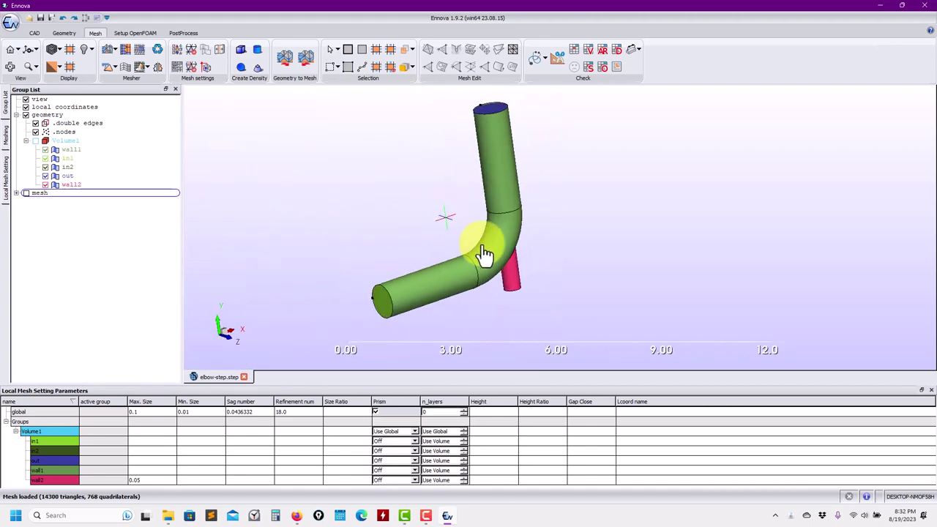
{"action": "scroll", "coordinate": [406, 307], "scroll_direction": "up", "scroll_amount": 5}
{"action": "scroll", "coordinate": [417, 285], "scroll_direction": "up", "scroll_amount": 3}
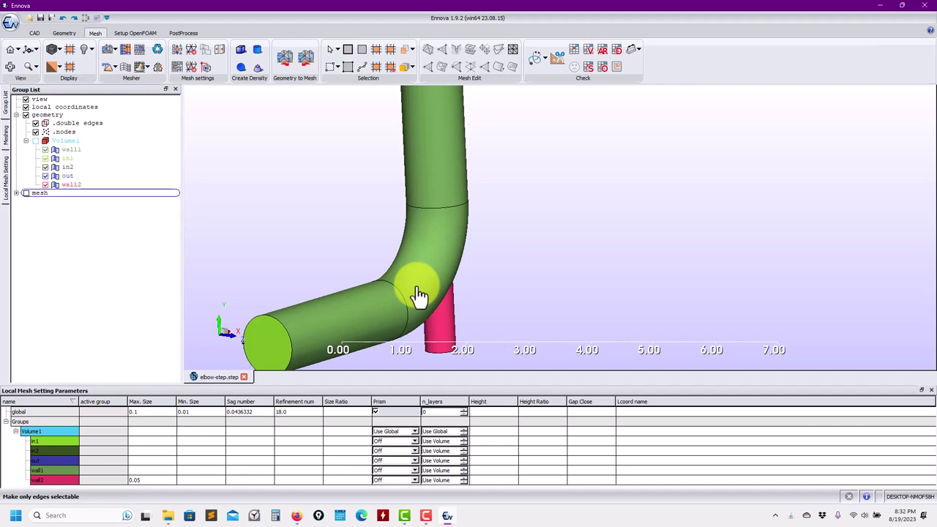
{"action": "scroll", "coordinate": [380, 288], "scroll_direction": "up", "scroll_amount": 2}
{"action": "left_click_drag", "start_coordinate": [219, 309], "coordinate": [458, 255]}
{"action": "left_click", "coordinate": [372, 285]}
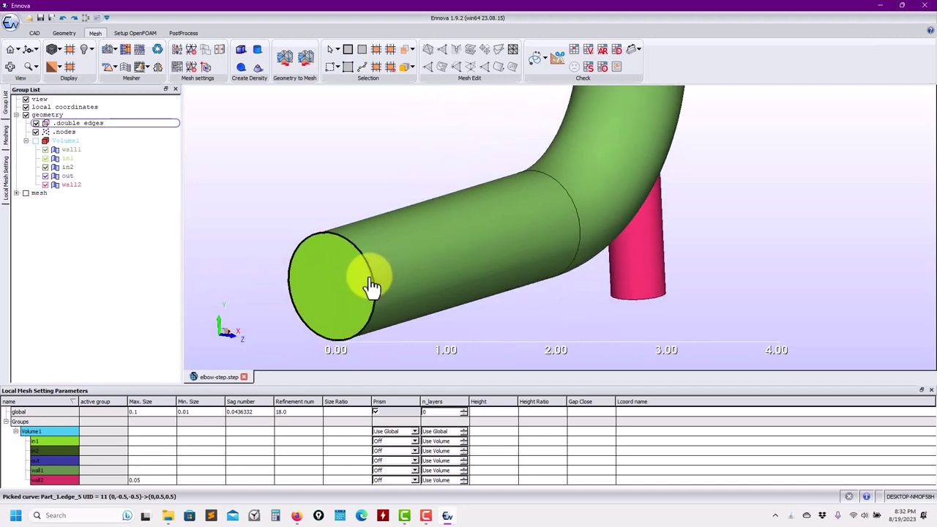
{"action": "right_click", "coordinate": [370, 281]}
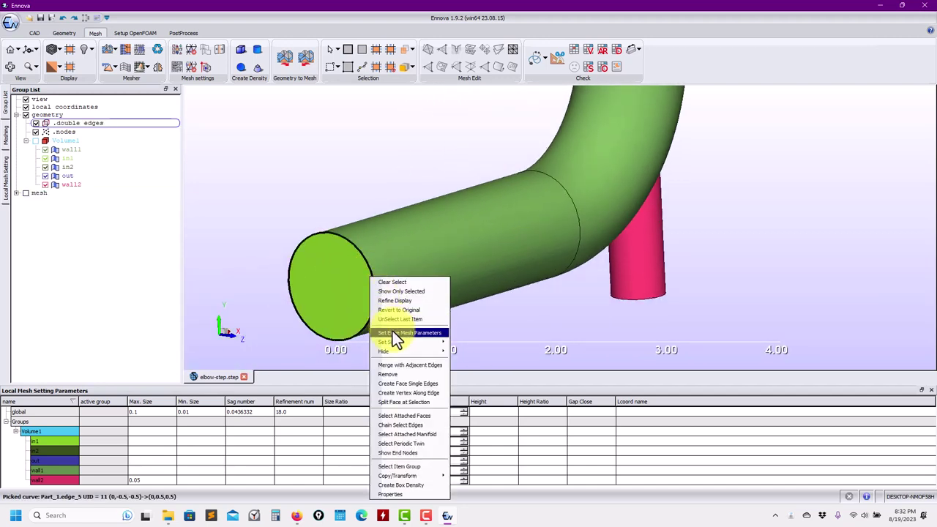
{"action": "mouse_move", "coordinate": [393, 342]}
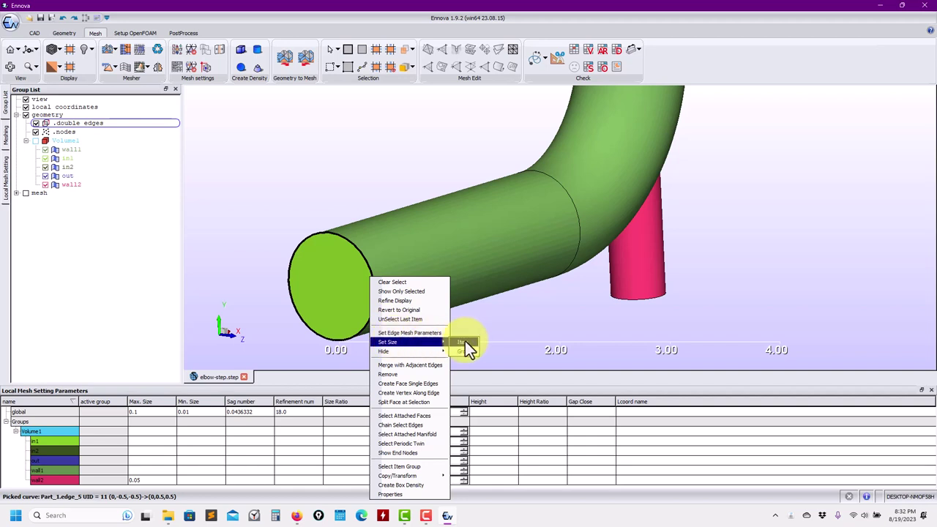
{"action": "left_click", "coordinate": [462, 343]}
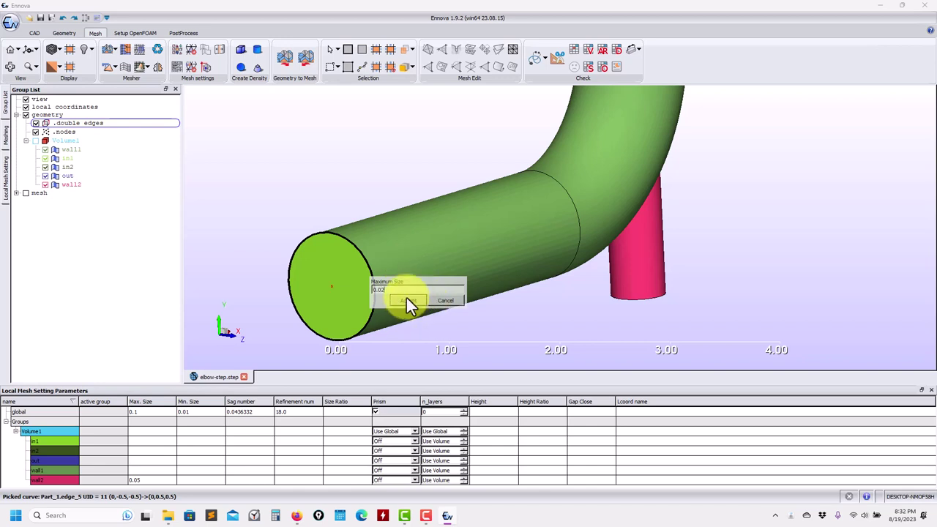
{"action": "left_click", "coordinate": [407, 300]}
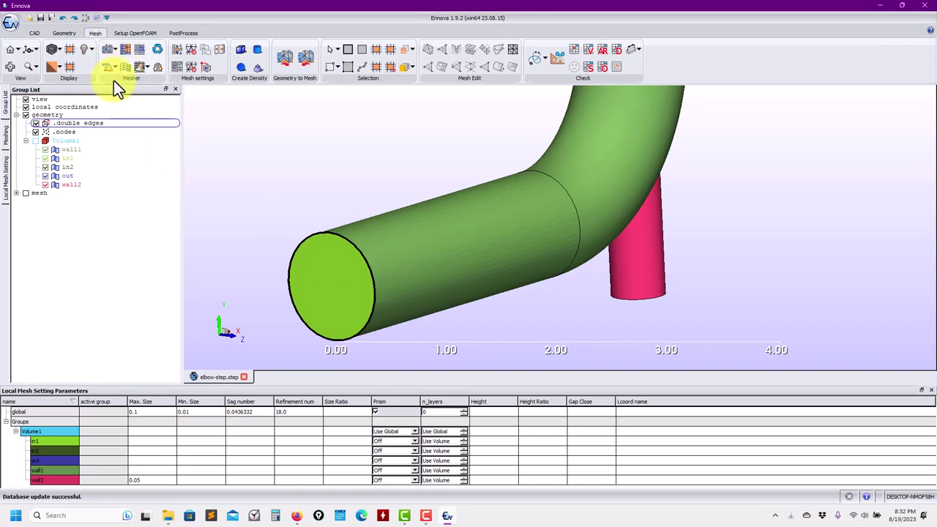
Regenerate the surface mesh with the inlet edge size and inspect the refinement around the in1 face.
{"action": "left_click", "coordinate": [106, 52]}
{"action": "left_click", "coordinate": [431, 270]}
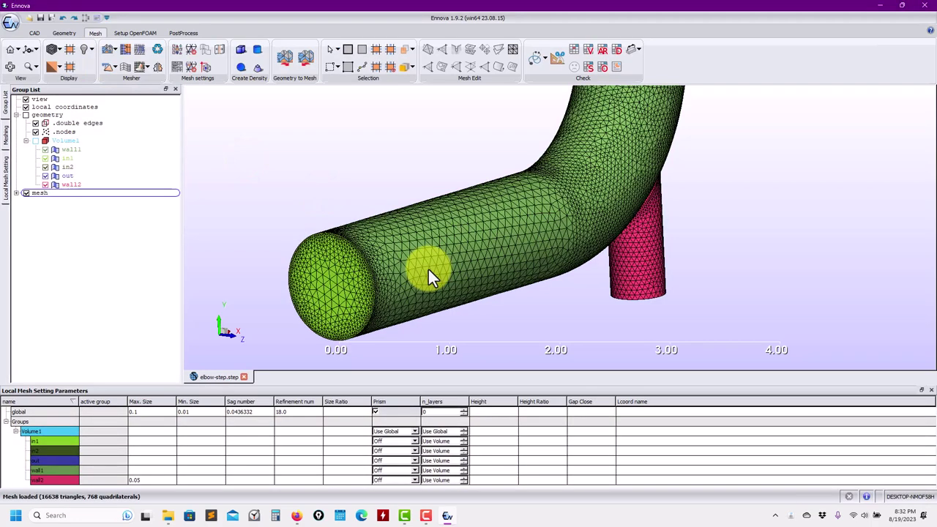
{"action": "left_click_drag", "start_coordinate": [428, 269], "coordinate": [513, 212]}
{"action": "scroll", "coordinate": [446, 257], "scroll_direction": "down", "scroll_amount": 3}
{"action": "scroll", "coordinate": [420, 272], "scroll_direction": "up", "scroll_amount": 3}
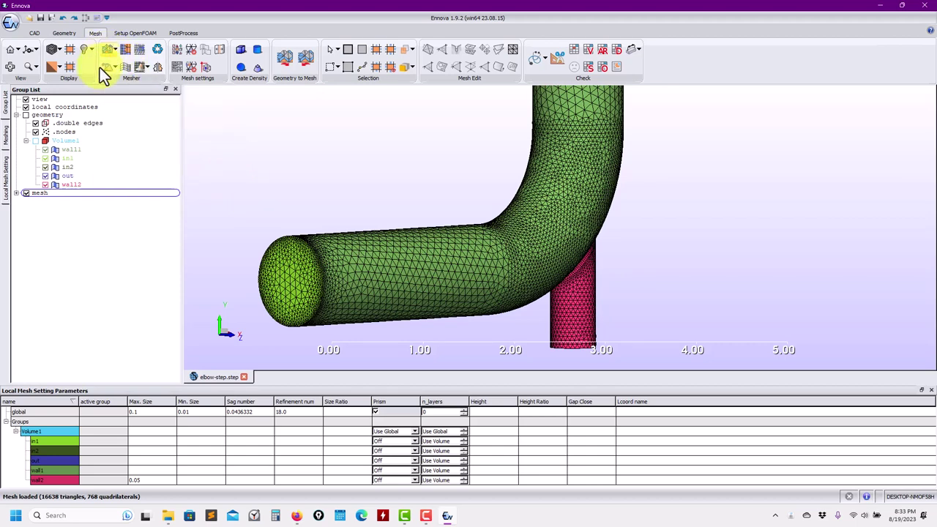
Delete the whole mesh so that only the elbow pipe geometry remains.
{"action": "left_click_drag", "start_coordinate": [269, 229], "coordinate": [57, 158]}
{"action": "right_click", "coordinate": [39, 192]}
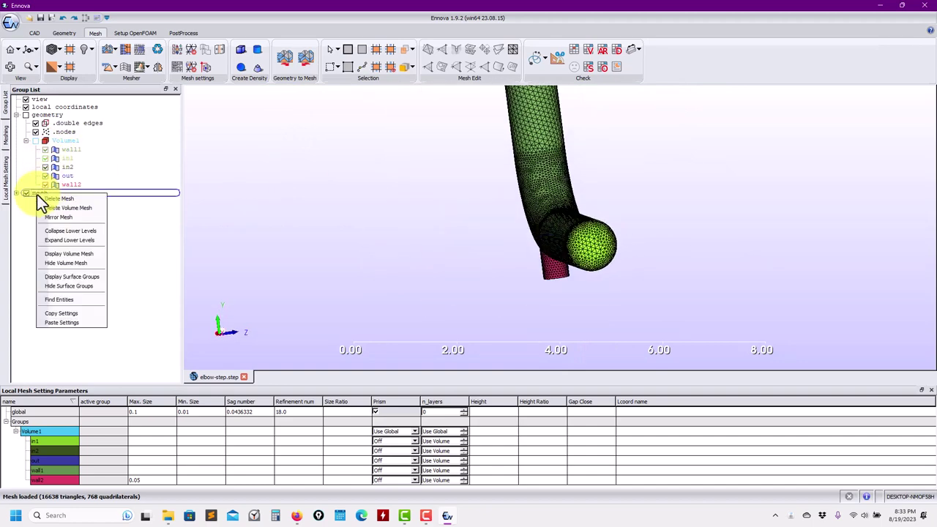
{"action": "left_click", "coordinate": [75, 199]}
{"action": "left_click", "coordinate": [447, 267]}
{"action": "left_click_drag", "start_coordinate": [495, 266], "coordinate": [402, 265]}
{"action": "scroll", "coordinate": [400, 264], "scroll_direction": "up", "scroll_amount": 2}
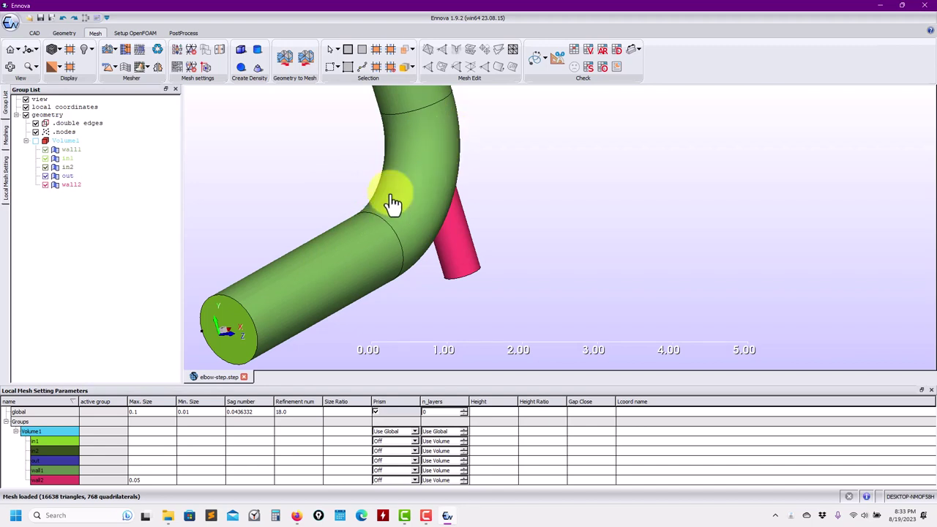
{"action": "scroll", "coordinate": [479, 199], "scroll_direction": "down", "scroll_amount": 5}
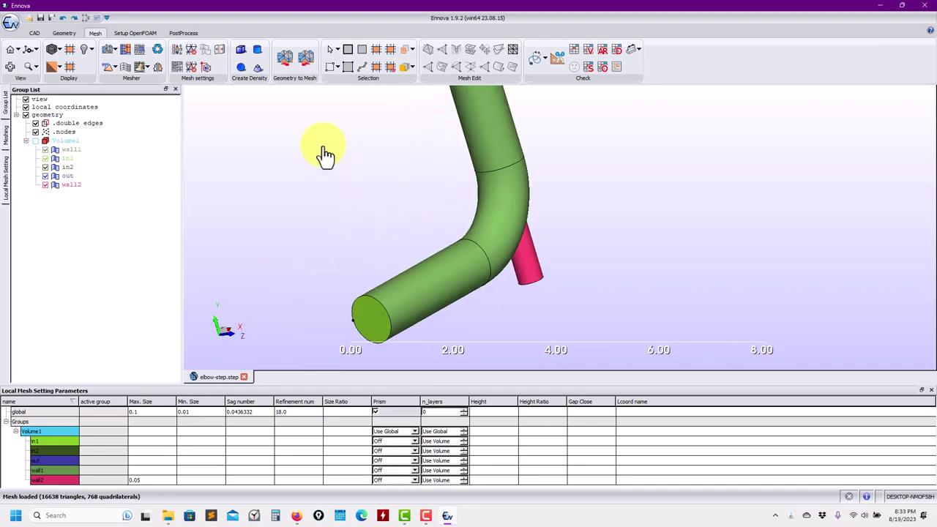
Open the geometry's mesh parameters table and place it beside the pipe to review the individually sized edges and face.
{"action": "left_click", "coordinate": [64, 33]}
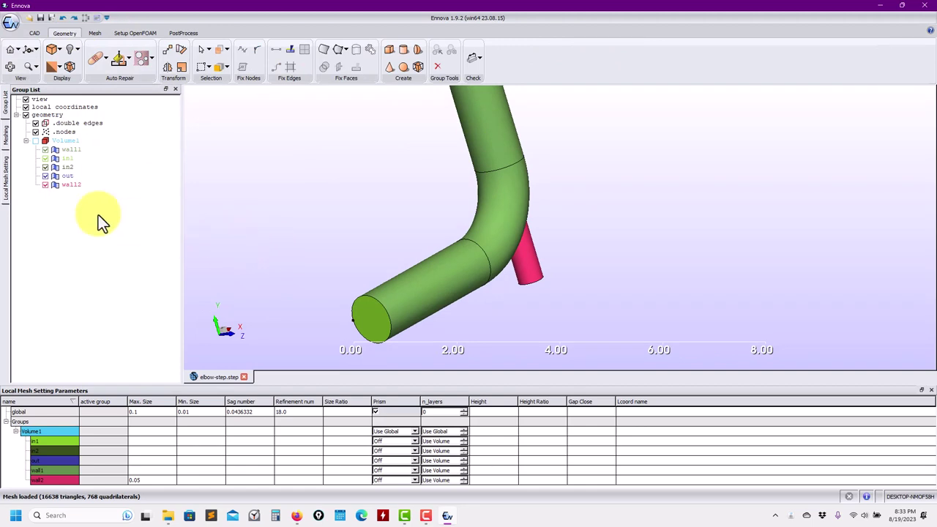
{"action": "right_click", "coordinate": [36, 116]}
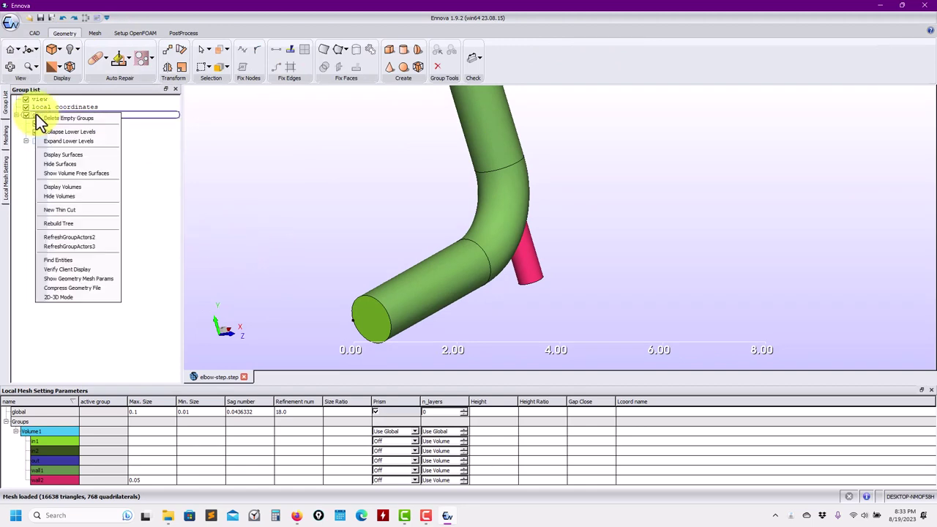
{"action": "left_click", "coordinate": [67, 280]}
{"action": "left_click_drag", "start_coordinate": [418, 135], "coordinate": [709, 101]}
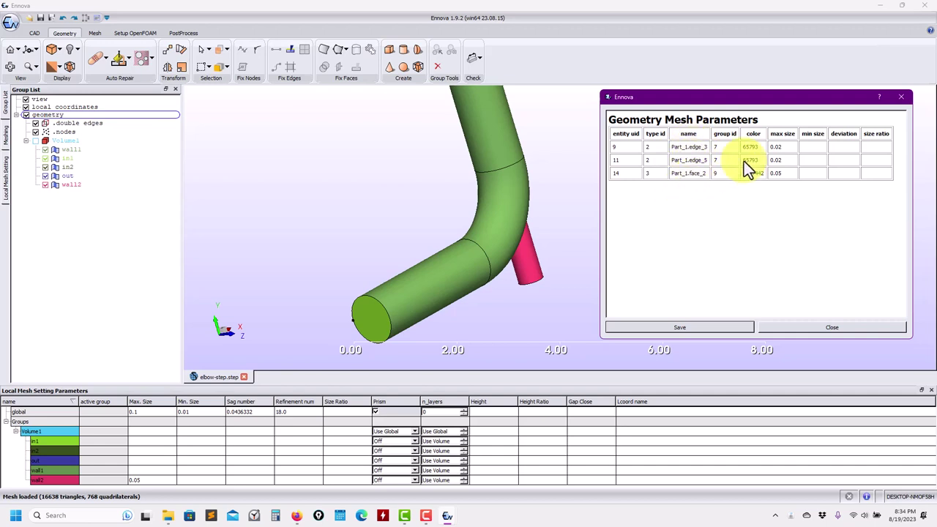
Open the geometry's Find Entities tool and bring back the mesh parameters table to read the sized entities' uids.
{"action": "right_click", "coordinate": [58, 115]}
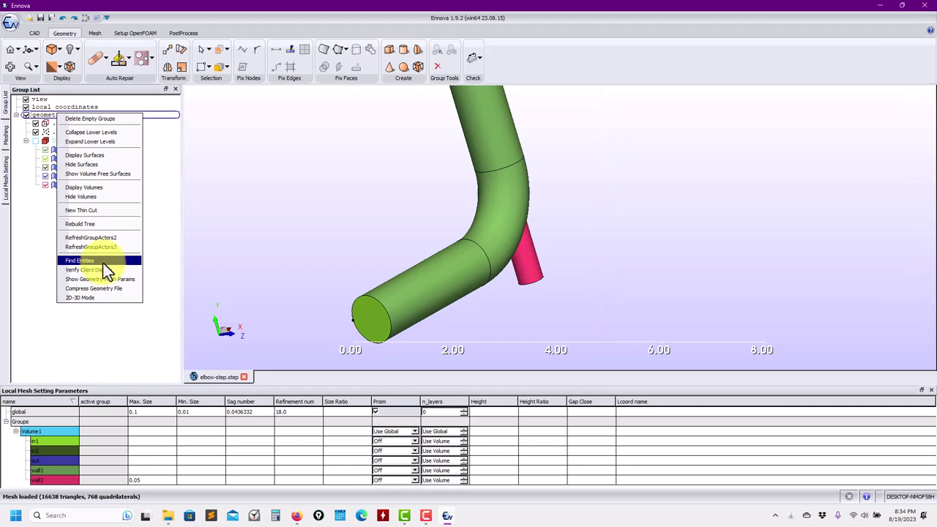
{"action": "left_click", "coordinate": [102, 262]}
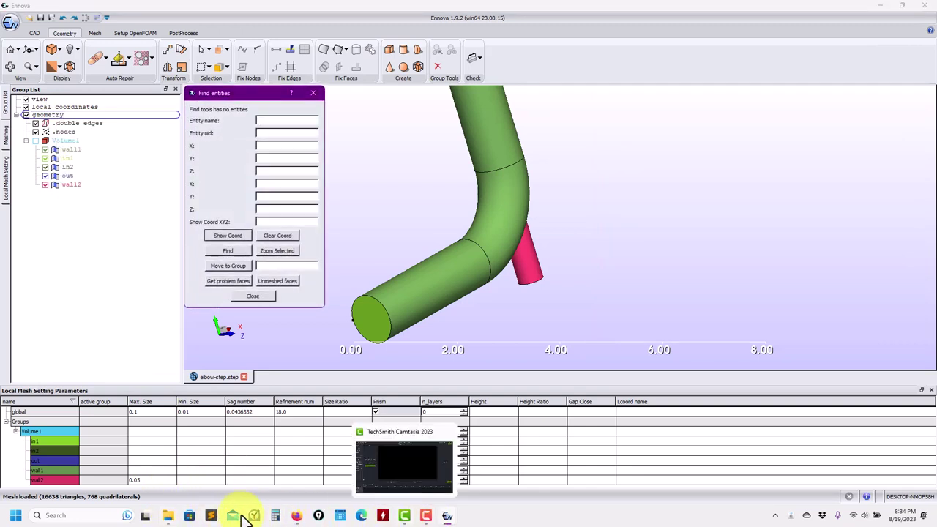
{"action": "mouse_move", "coordinate": [447, 516]}
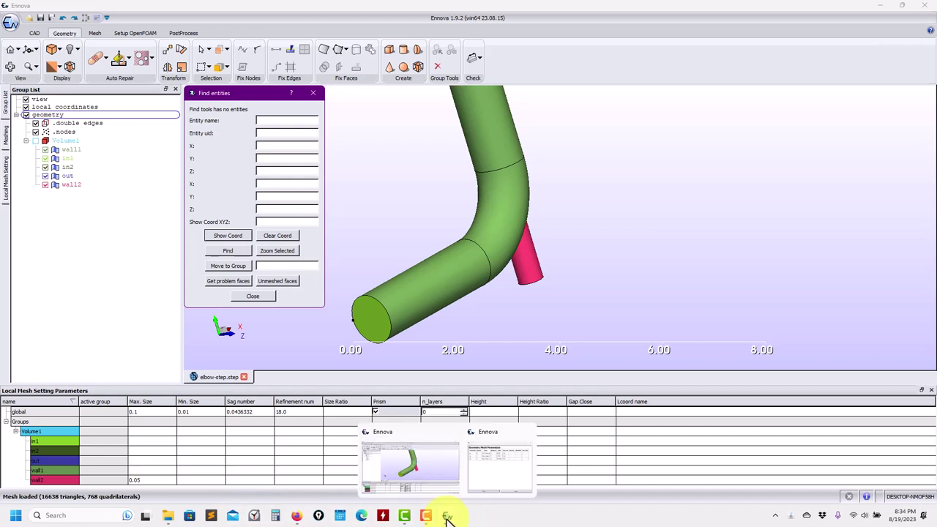
{"action": "left_click", "coordinate": [494, 472]}
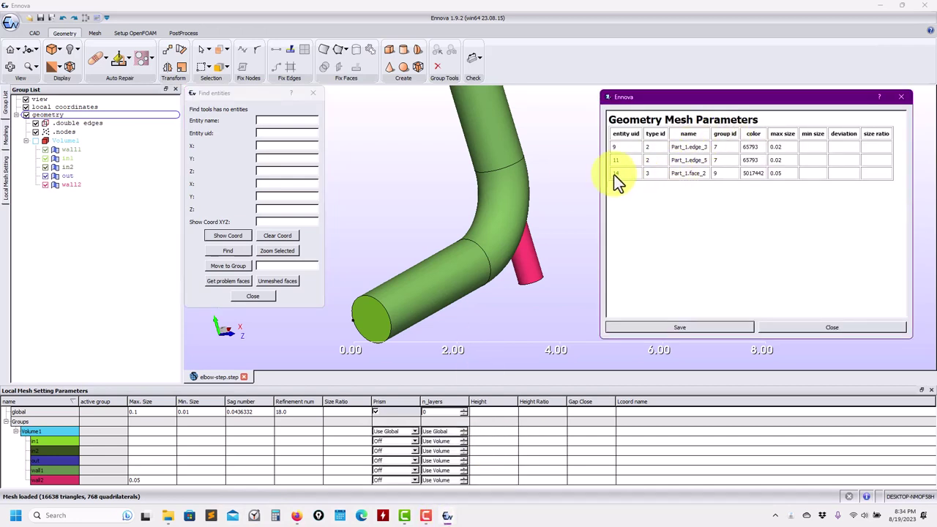
{"action": "key", "text": "ctrl+a"}
{"action": "left_click", "coordinate": [270, 218]}
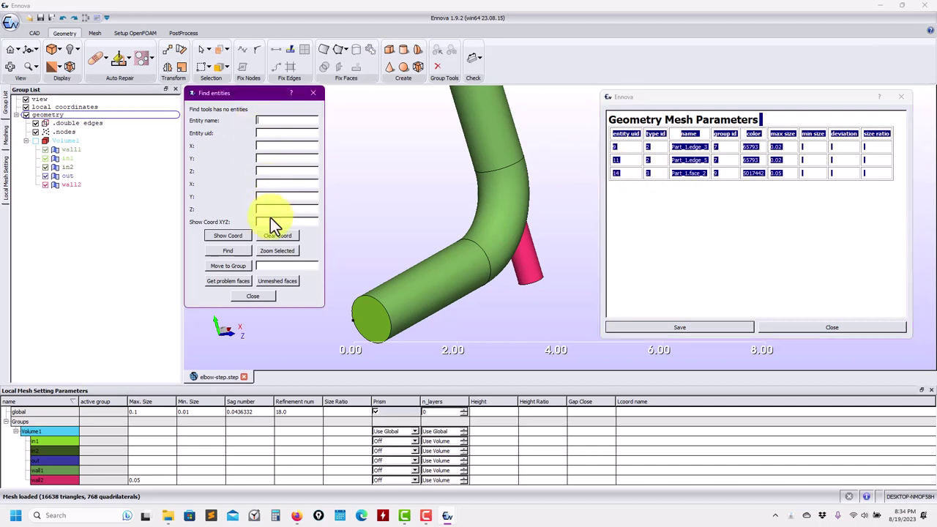
Find the entity with uid 14 on the elbow pipe, moving the mesh parameters table clear of the model.
{"action": "left_click", "coordinate": [270, 133]}
{"action": "left_click", "coordinate": [269, 250]}
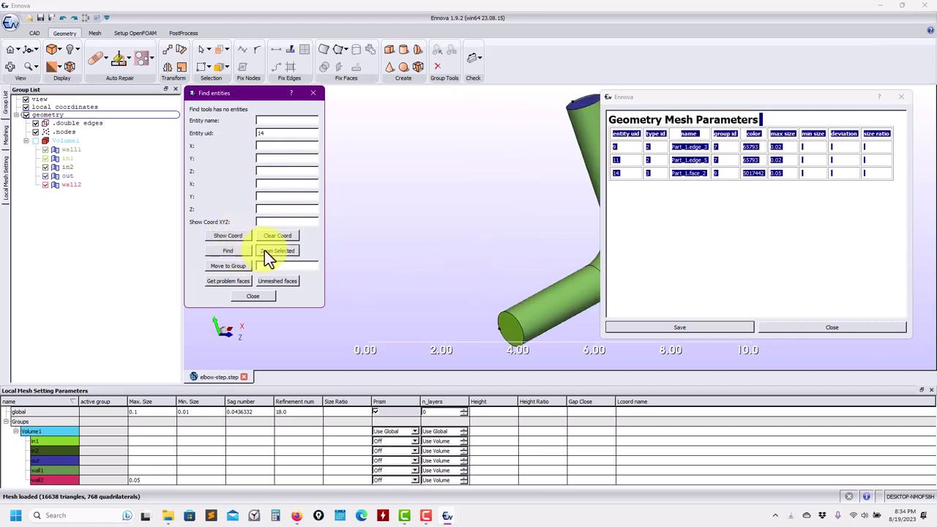
{"action": "left_click", "coordinate": [741, 111]}
{"action": "left_click_drag", "start_coordinate": [741, 111], "coordinate": [851, 135]}
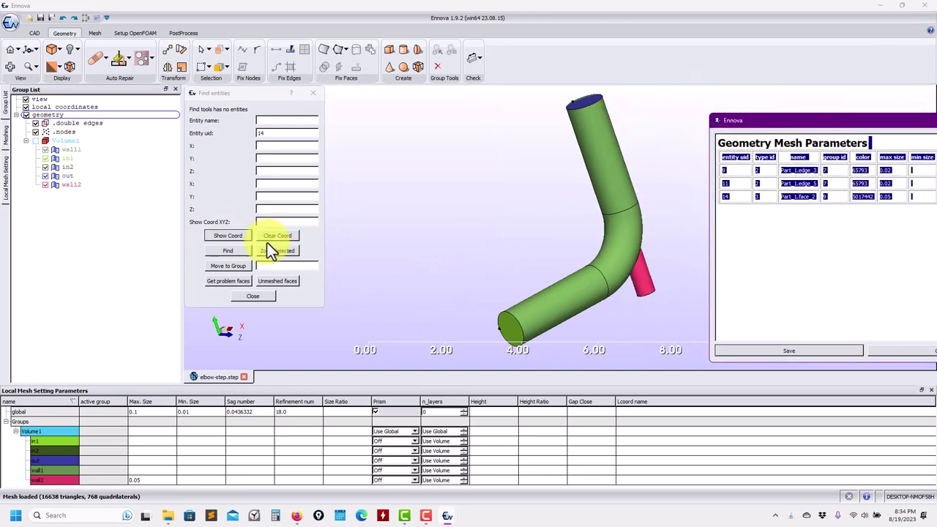
{"action": "left_click", "coordinate": [238, 249]}
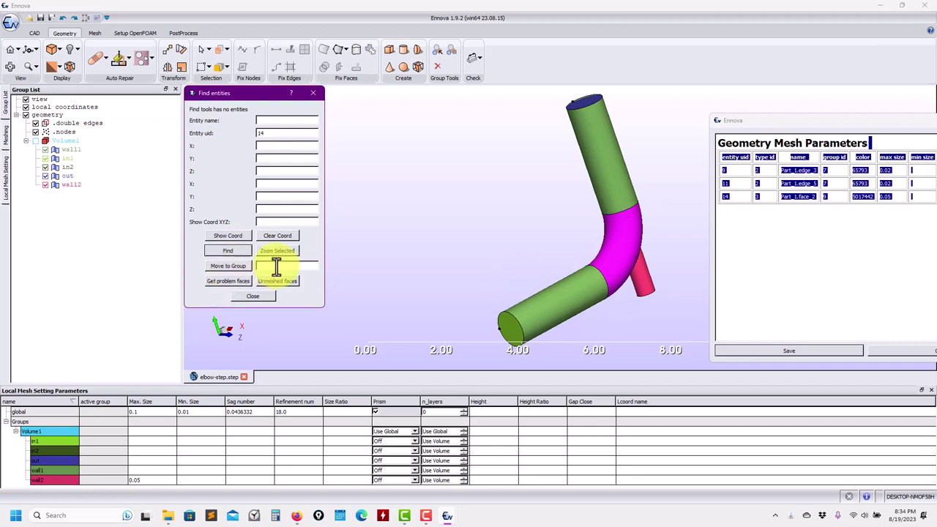
Close the entity finder and the mesh parameters table, and clear the selection of the bend face.
{"action": "left_click", "coordinate": [314, 94]}
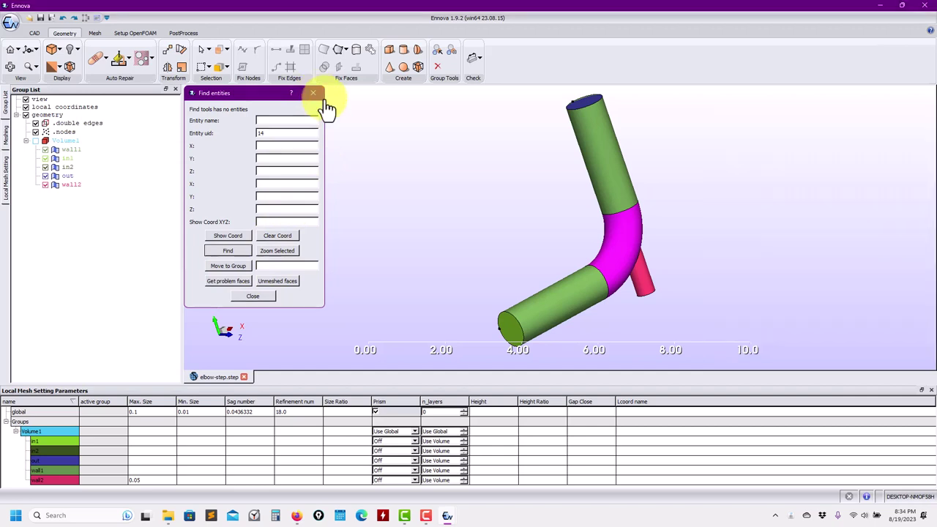
{"action": "left_click", "coordinate": [315, 93]}
{"action": "left_click_drag", "start_coordinate": [613, 209], "coordinate": [451, 250]}
{"action": "scroll", "coordinate": [432, 251], "scroll_direction": "down", "scroll_amount": 2}
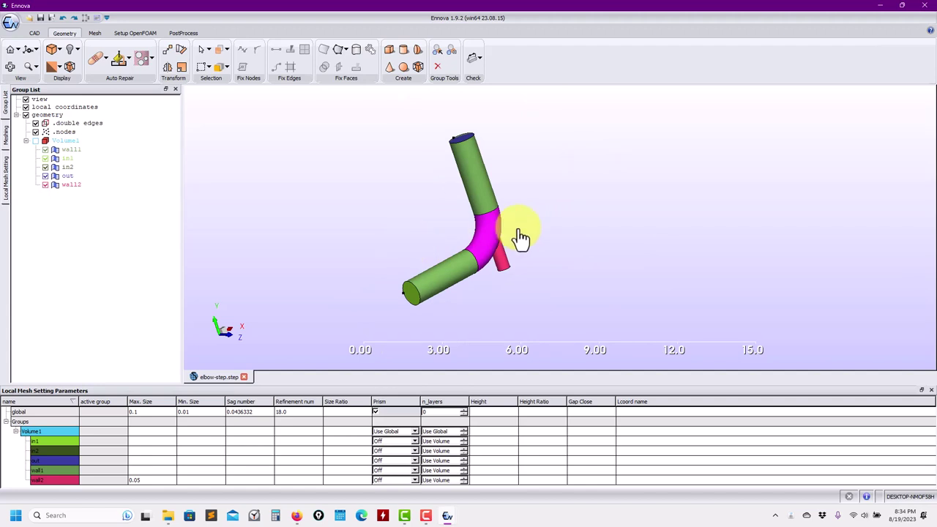
{"action": "scroll", "coordinate": [496, 259], "scroll_direction": "up", "scroll_amount": 3}
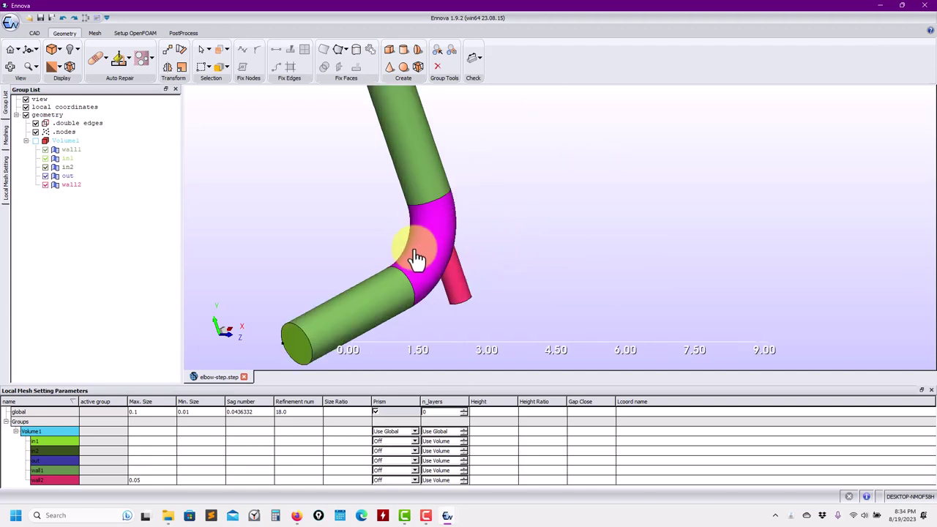
{"action": "left_click", "coordinate": [434, 216]}
{"action": "left_click", "coordinate": [444, 284]}
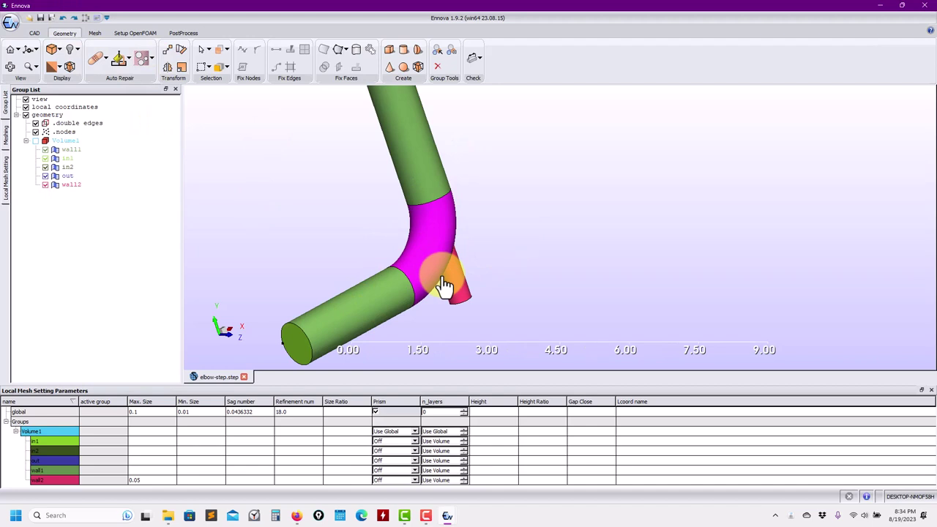
{"action": "left_click", "coordinate": [513, 255]}
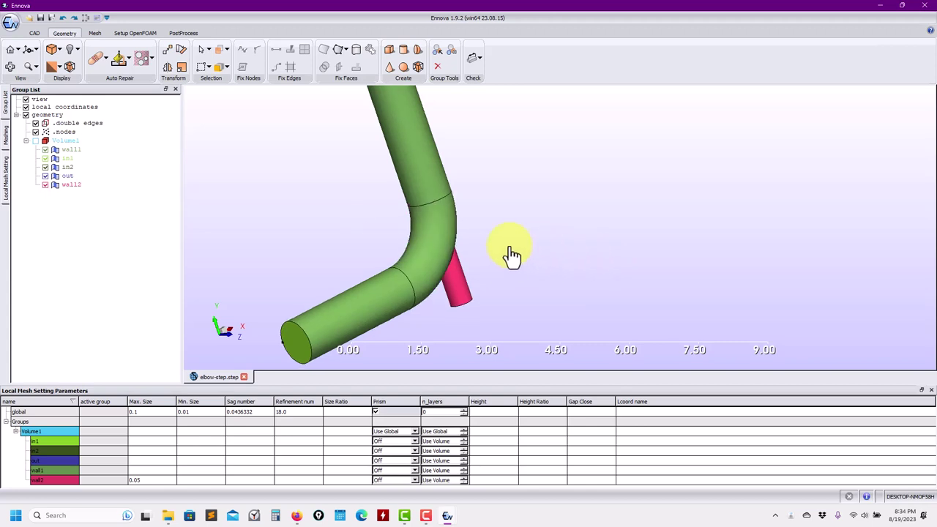
Generate the surface mesh of the elbow pipe with the local sizes and view it around the bend and branch.
{"action": "scroll", "coordinate": [560, 215], "scroll_direction": "down", "scroll_amount": 3}
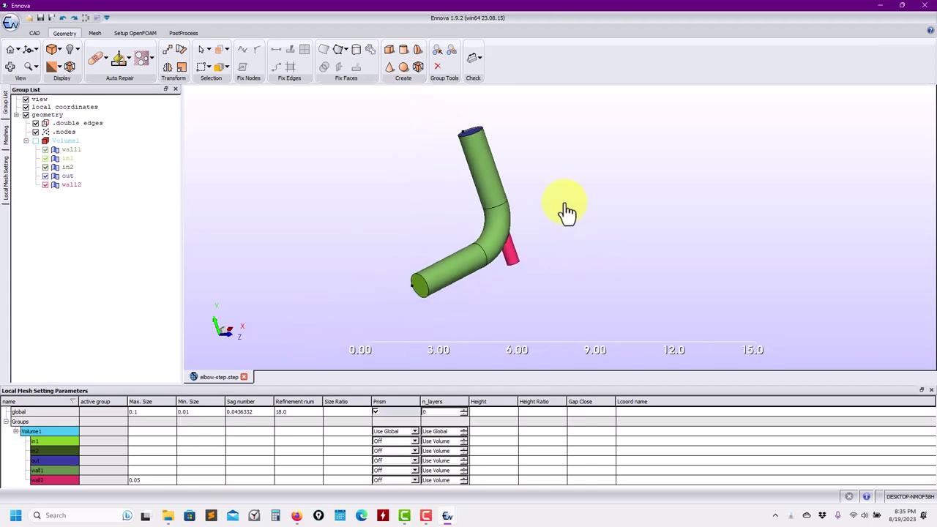
{"action": "middle_click_drag", "start_coordinate": [568, 212], "coordinate": [543, 235]}
{"action": "scroll", "coordinate": [542, 235], "scroll_direction": "up", "scroll_amount": 3}
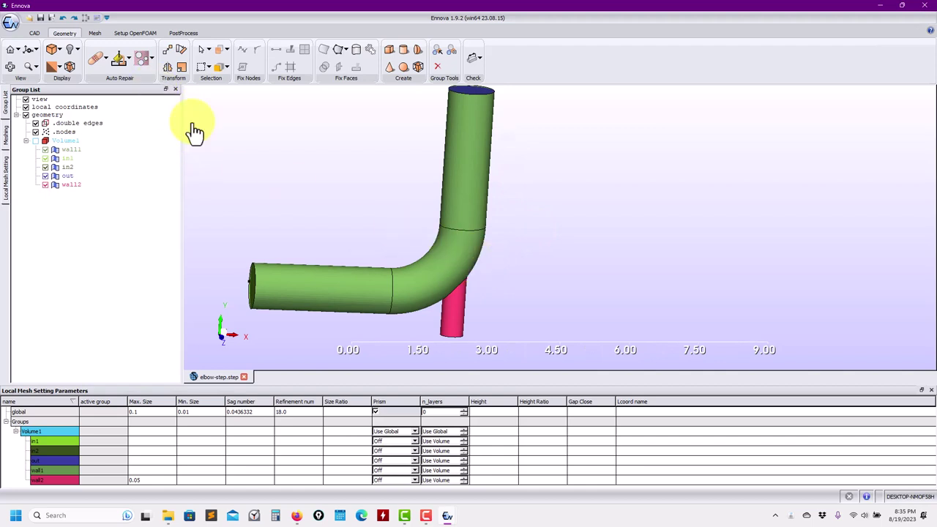
{"action": "left_click", "coordinate": [95, 33]}
{"action": "left_click", "coordinate": [108, 51]}
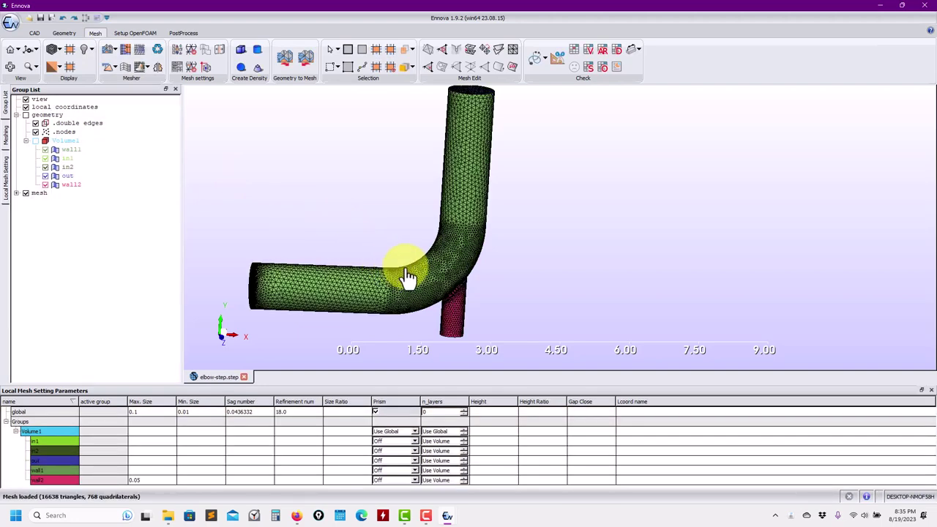
{"action": "middle_click_drag", "start_coordinate": [408, 276], "coordinate": [505, 223]}
{"action": "scroll", "coordinate": [506, 224], "scroll_direction": "up", "scroll_amount": 3}
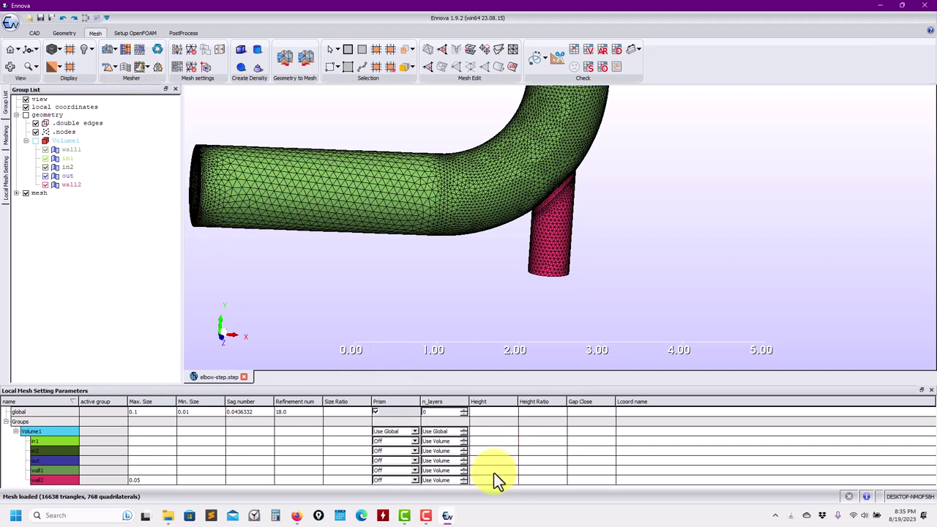
Set prisms to Use Volume for wall1 and wall2 with 3 global layers, and generate the boundary layer mesh.
{"action": "left_click", "coordinate": [413, 469]}
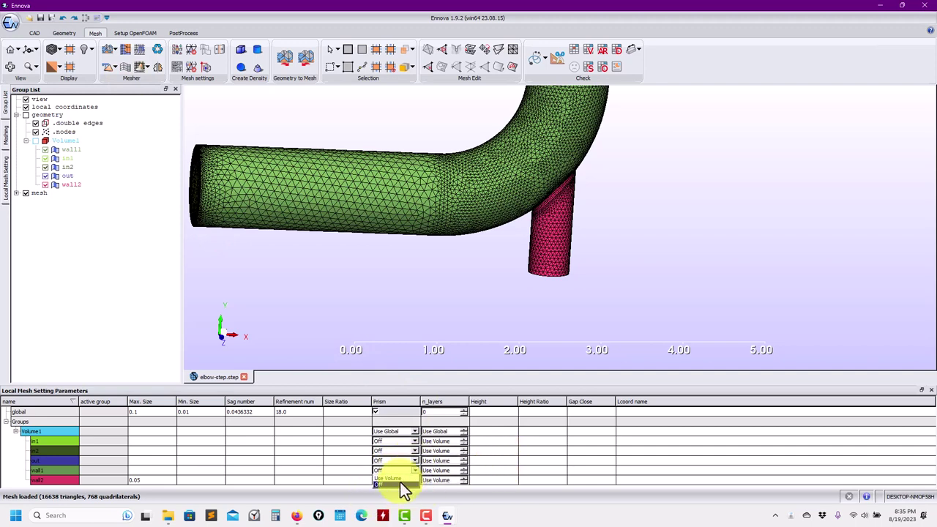
{"action": "left_click", "coordinate": [404, 476]}
{"action": "left_click", "coordinate": [413, 479]}
{"action": "left_click", "coordinate": [404, 488]}
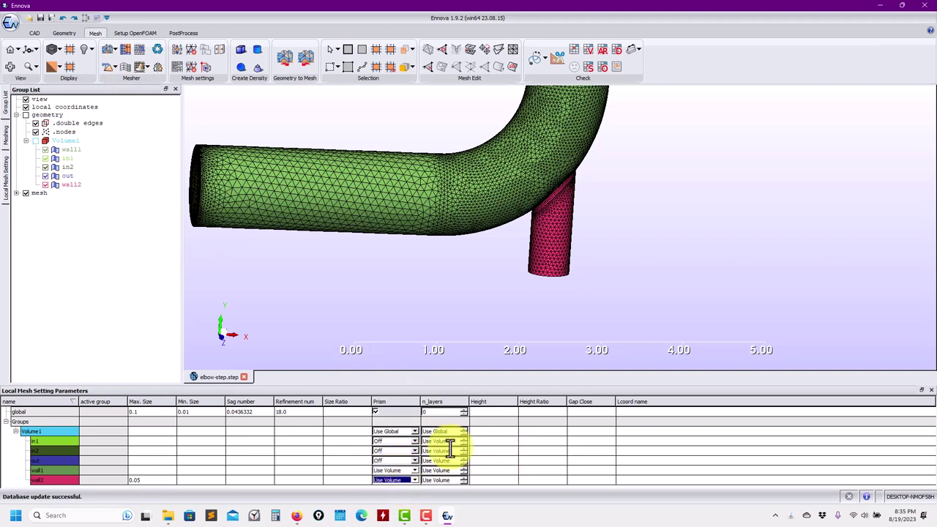
{"action": "left_click", "coordinate": [464, 410]}
{"action": "type", "text": "3"}
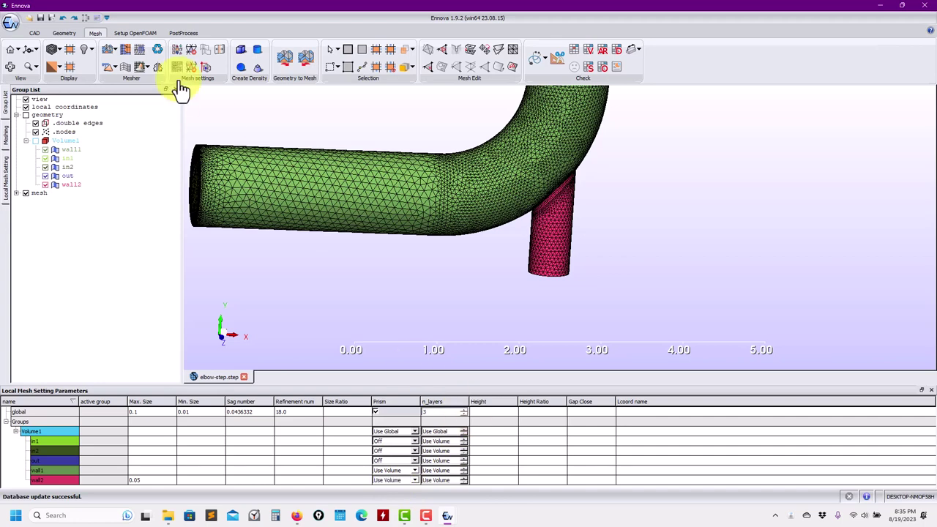
{"action": "left_click", "coordinate": [123, 67]}
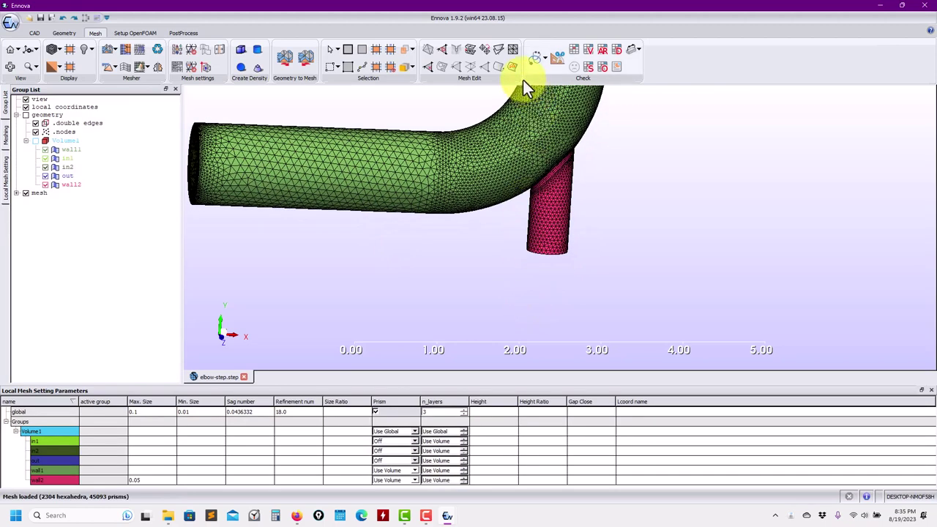
Extract a Z-plane cut with the plane hidden and translucency on, and inspect the prism layers at the branch and inlet.
{"action": "left_click", "coordinate": [560, 60]}
{"action": "left_click", "coordinate": [157, 108]}
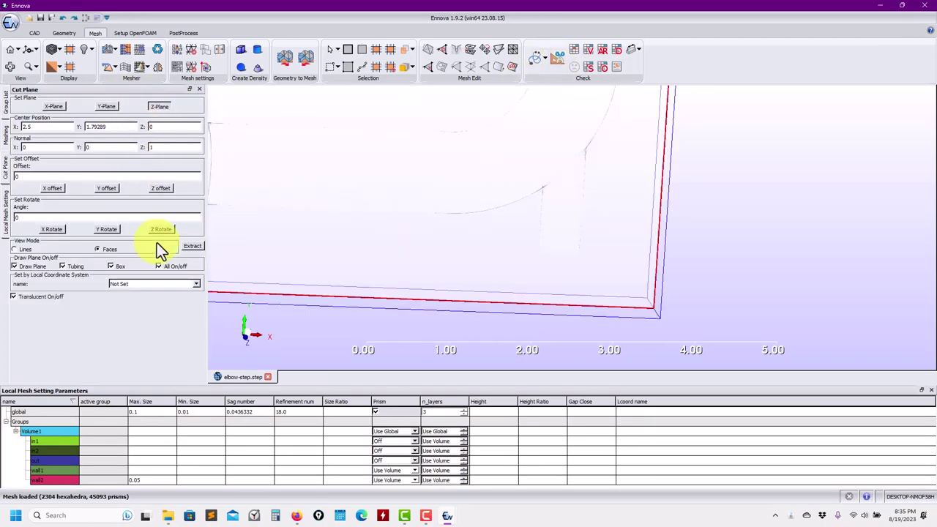
{"action": "left_click", "coordinate": [194, 246]}
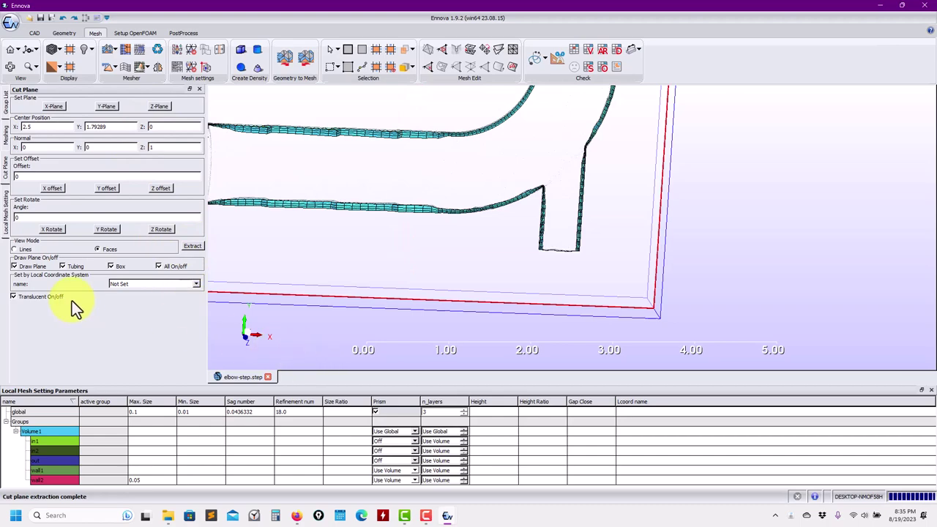
{"action": "left_click", "coordinate": [173, 265]}
{"action": "left_click", "coordinate": [63, 296]}
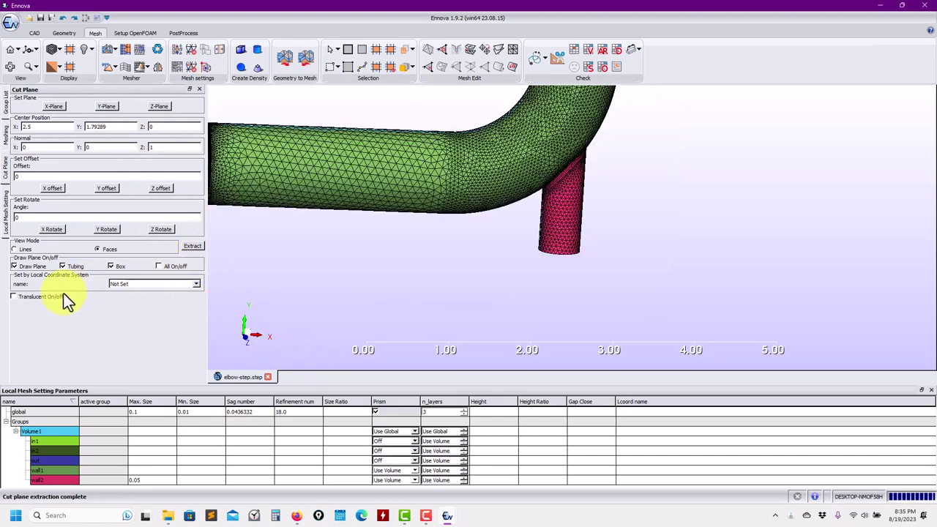
{"action": "left_click", "coordinate": [65, 296]}
{"action": "scroll", "coordinate": [495, 220], "scroll_direction": "up", "scroll_amount": 5}
{"action": "scroll", "coordinate": [433, 233], "scroll_direction": "up", "scroll_amount": 3}
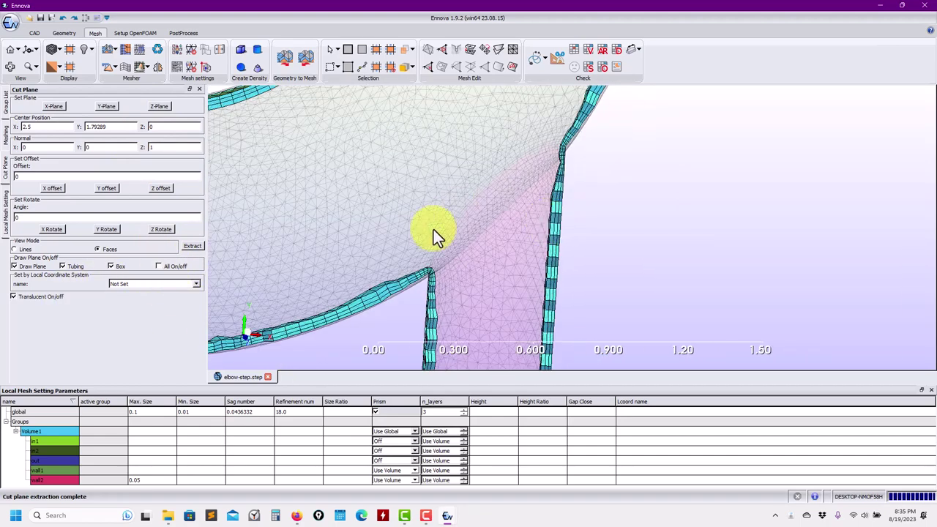
{"action": "scroll", "coordinate": [402, 224], "scroll_direction": "down", "scroll_amount": 5}
{"action": "scroll", "coordinate": [390, 232], "scroll_direction": "up", "scroll_amount": 3}
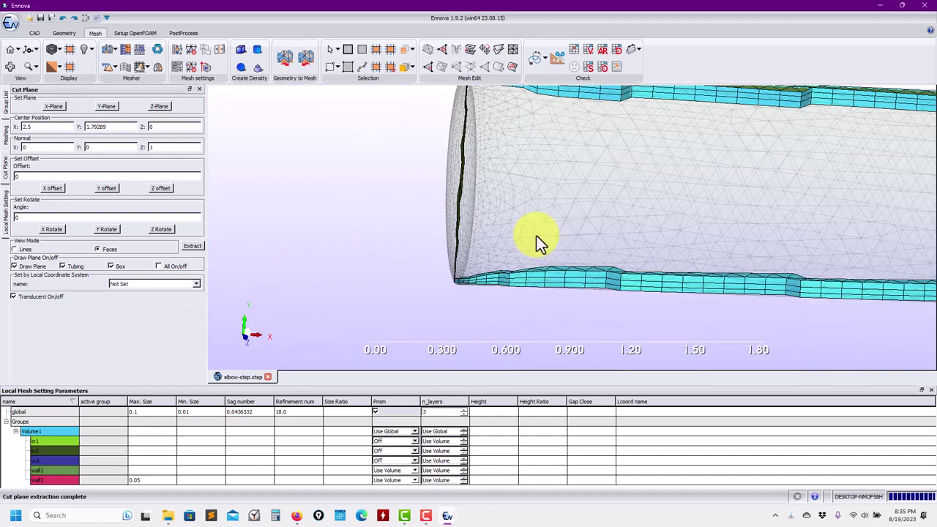
{"action": "scroll", "coordinate": [485, 293], "scroll_direction": "down", "scroll_amount": 3}
{"action": "middle_click_drag", "start_coordinate": [612, 268], "coordinate": [439, 253]}
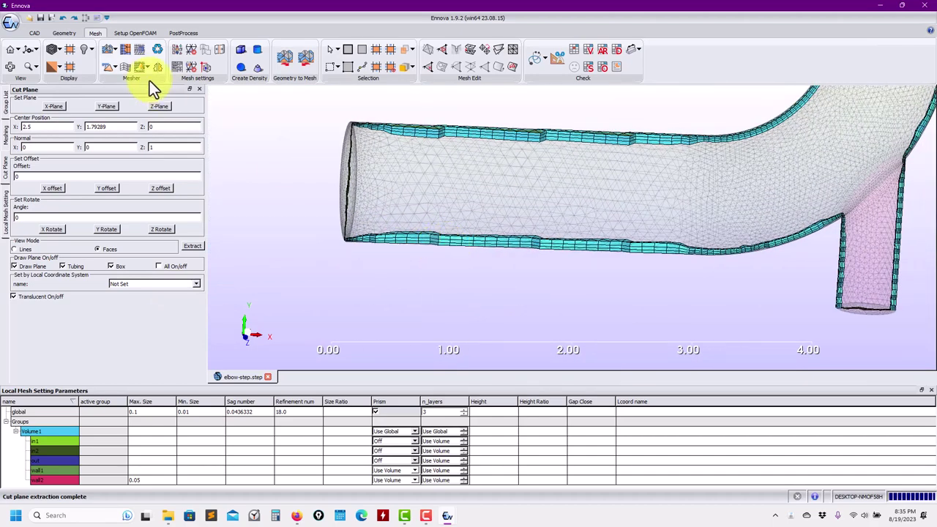
Review the boundary layer parameters in the meshing settings and regenerate the elbow pipe's mesh.
{"action": "left_click", "coordinate": [116, 67]}
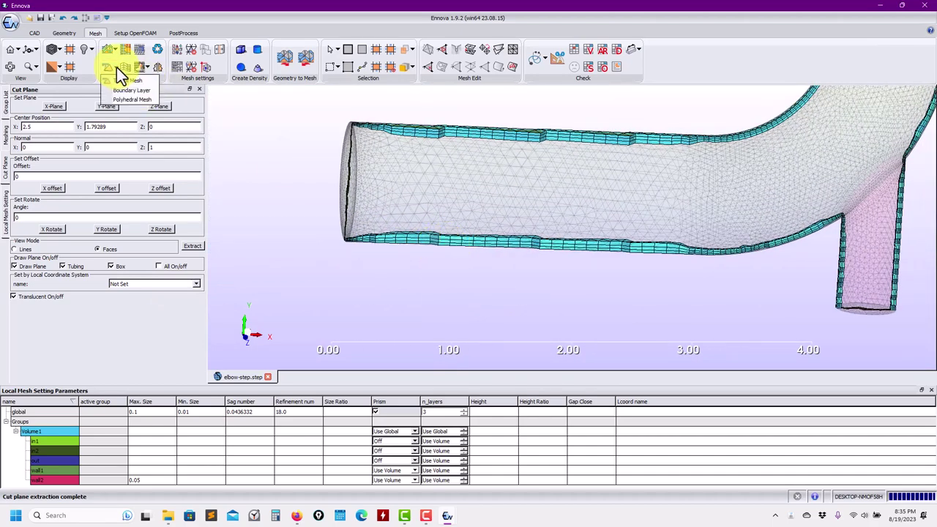
{"action": "left_click", "coordinate": [6, 133]}
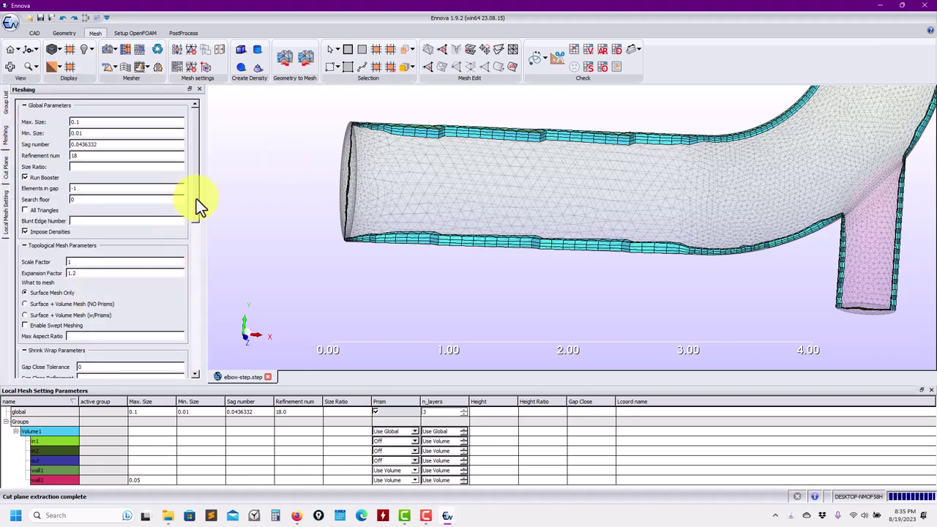
{"action": "left_click_drag", "start_coordinate": [196, 199], "coordinate": [169, 436]}
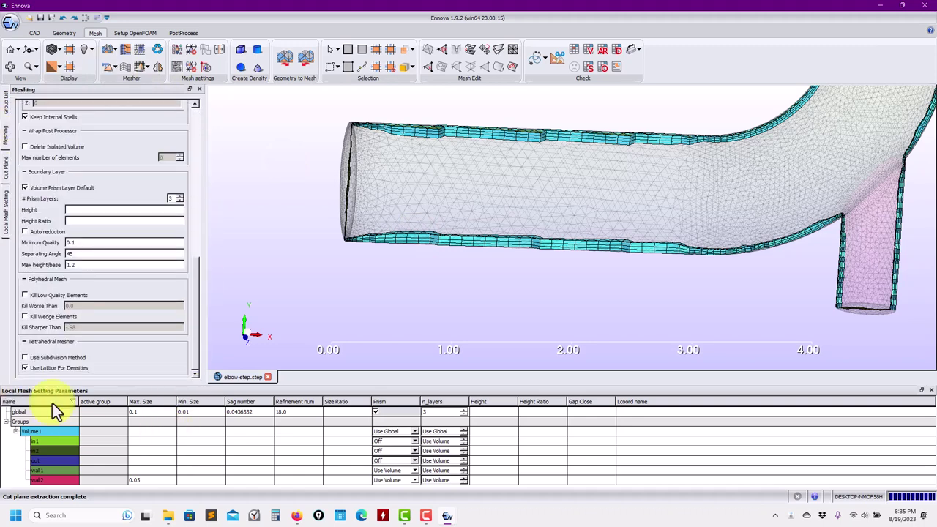
{"action": "left_click", "coordinate": [112, 66]}
{"action": "left_click", "coordinate": [431, 273]}
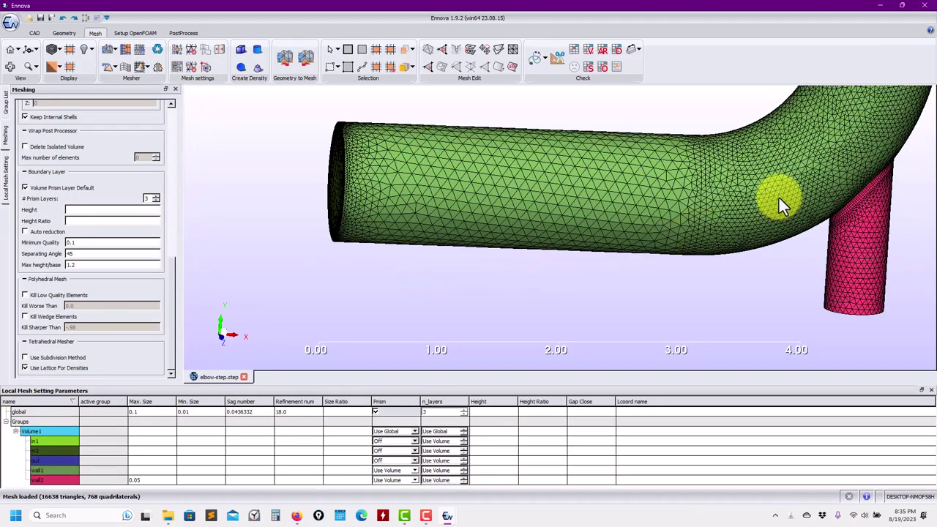
Extract a Z-plane cut through the regenerated mesh and switch off the cut plane display.
{"action": "middle_click_drag", "start_coordinate": [778, 198], "coordinate": [557, 71]}
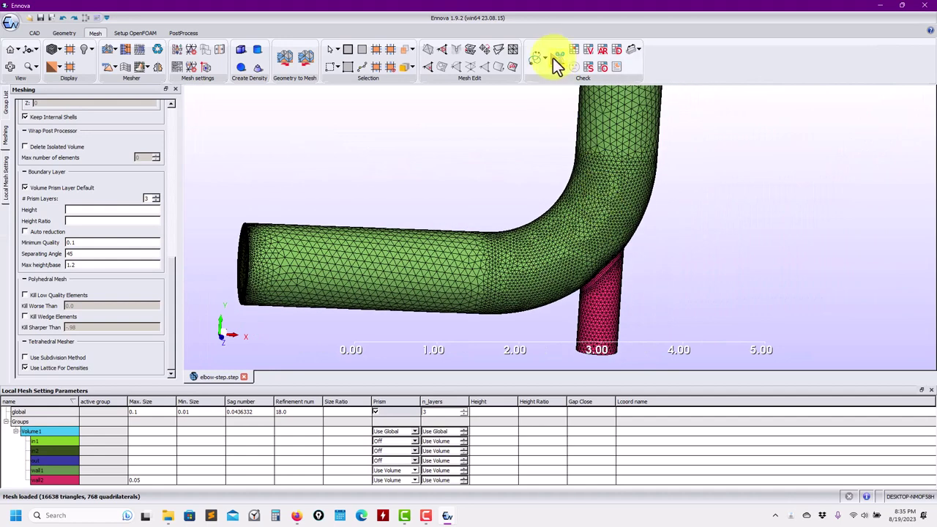
{"action": "left_click", "coordinate": [553, 61]}
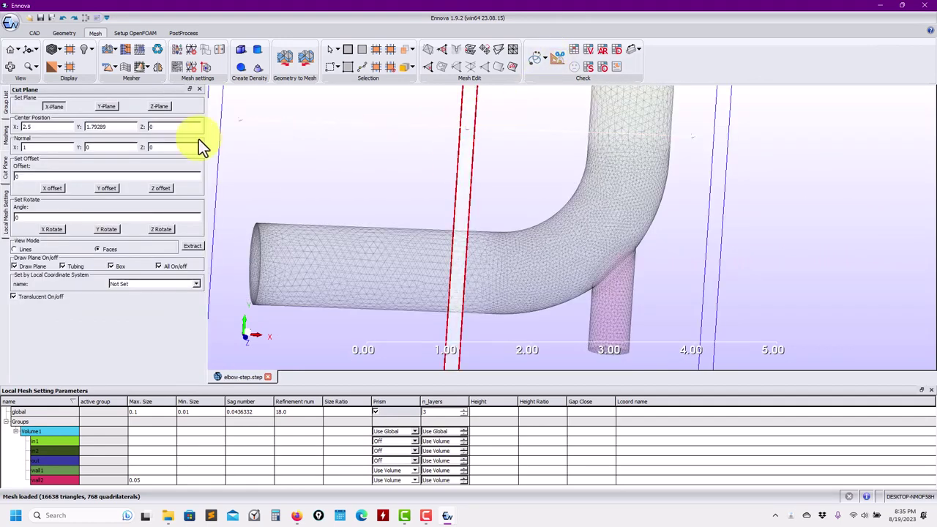
{"action": "left_click", "coordinate": [161, 108]}
{"action": "left_click", "coordinate": [189, 247]}
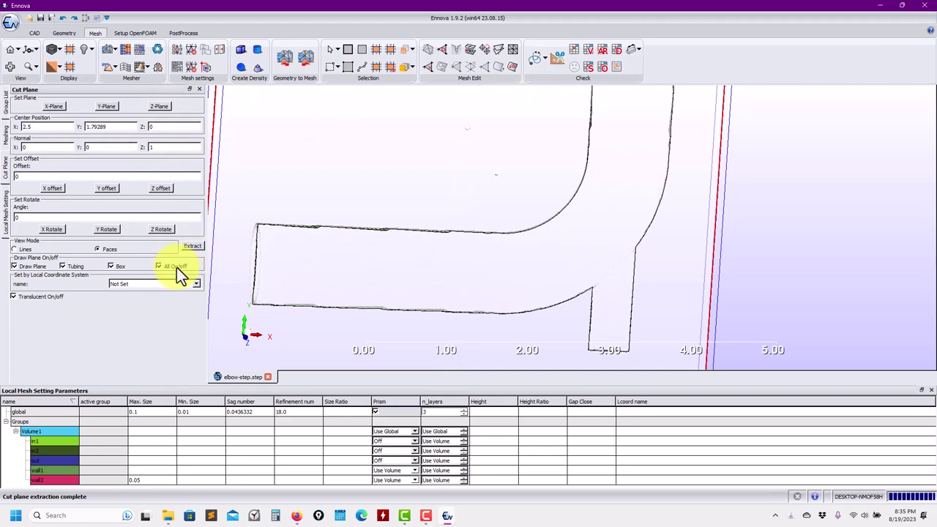
{"action": "left_click", "coordinate": [176, 267]}
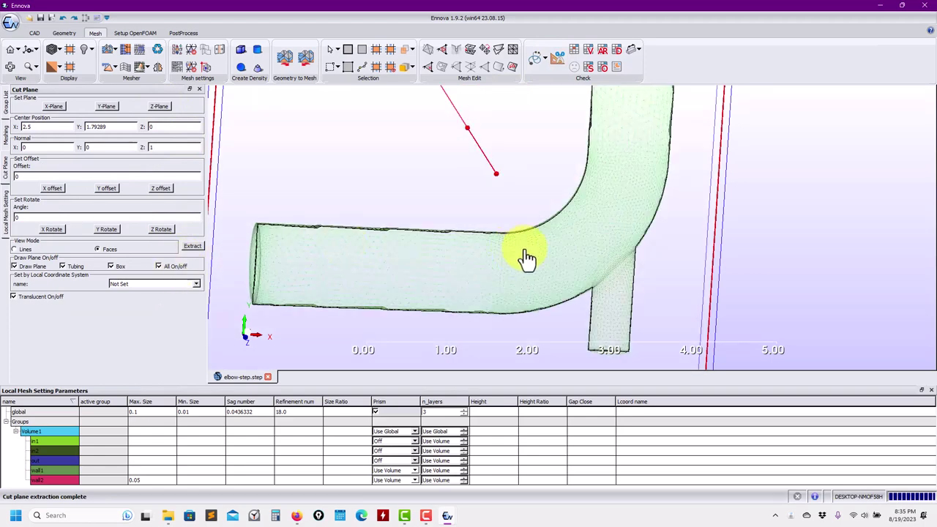
Extract the Z-plane cut again and inspect the pipe section from several angles for prism layers along the walls.
{"action": "left_click", "coordinate": [192, 245]}
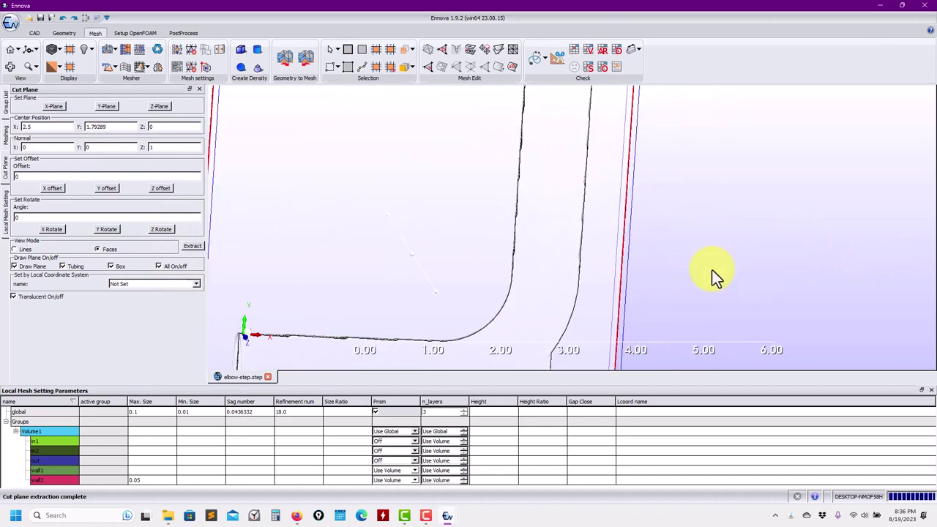
{"action": "left_click", "coordinate": [189, 246]}
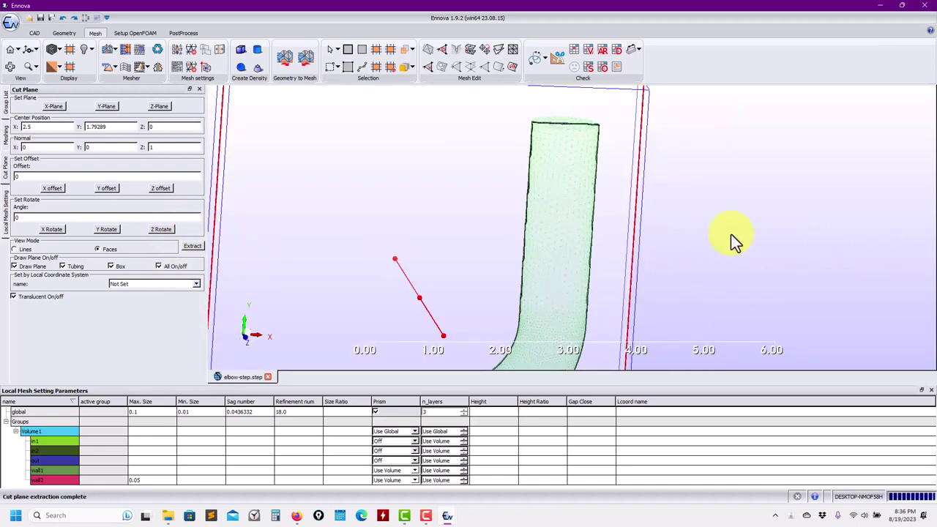
{"action": "middle_click_drag", "start_coordinate": [730, 234], "coordinate": [679, 246]}
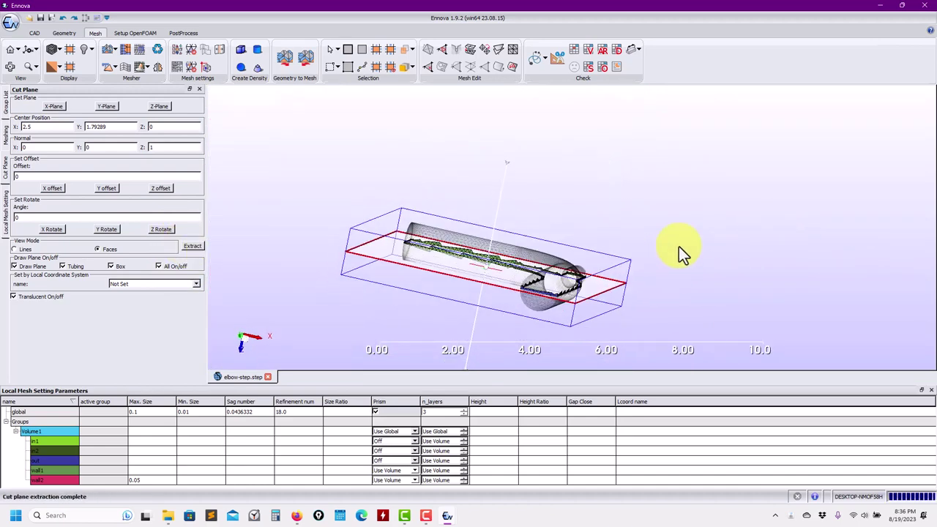
{"action": "scroll", "coordinate": [649, 219], "scroll_direction": "up", "scroll_amount": 5}
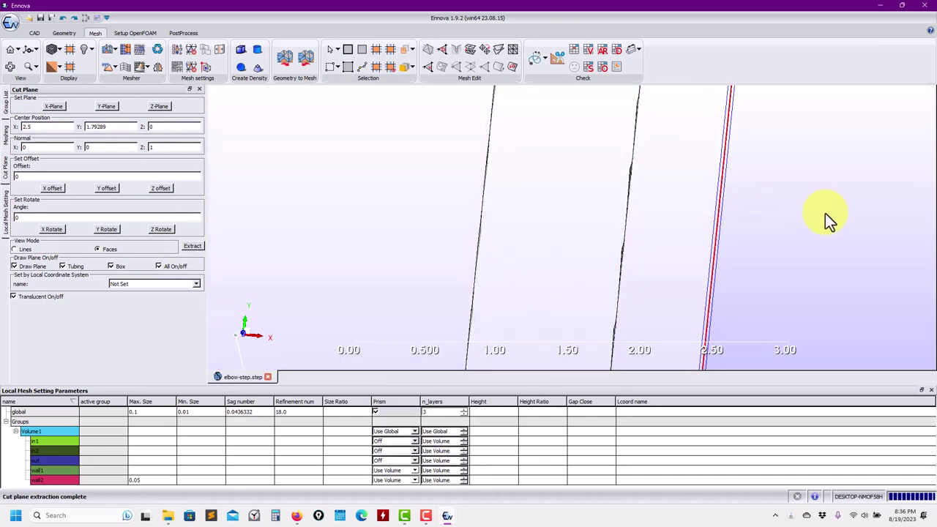
{"action": "scroll", "coordinate": [820, 227], "scroll_direction": "down", "scroll_amount": 5}
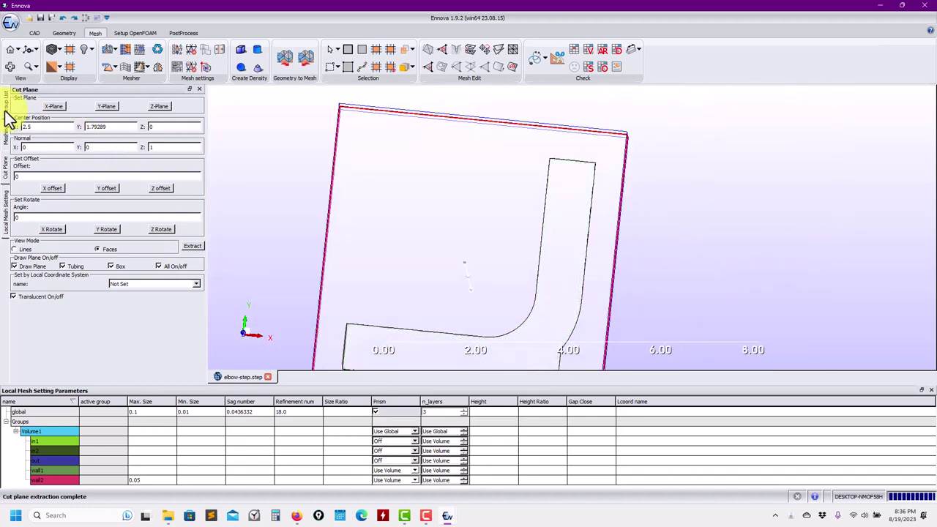
Clear the existing mesh, regenerate the elbow pipe's surface mesh and generate its boundary layer mesh.
{"action": "left_click", "coordinate": [122, 49]}
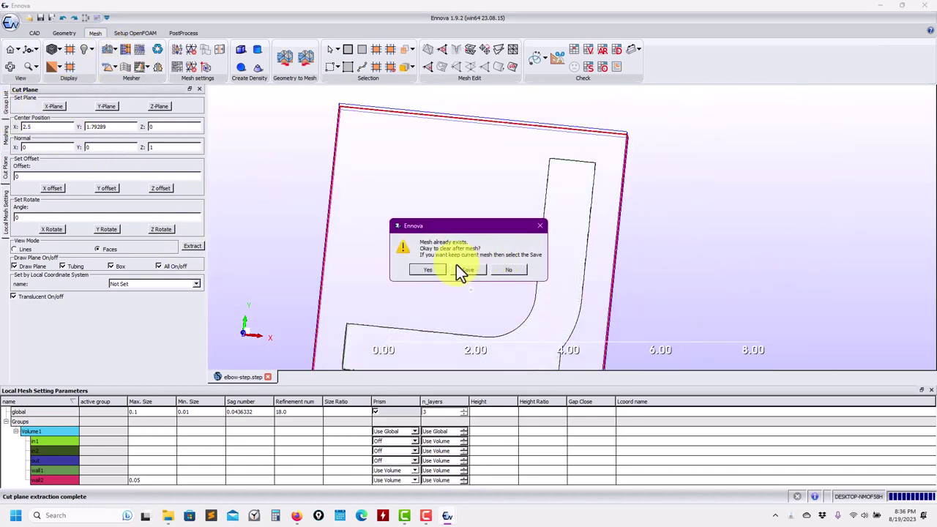
{"action": "left_click", "coordinate": [427, 270]}
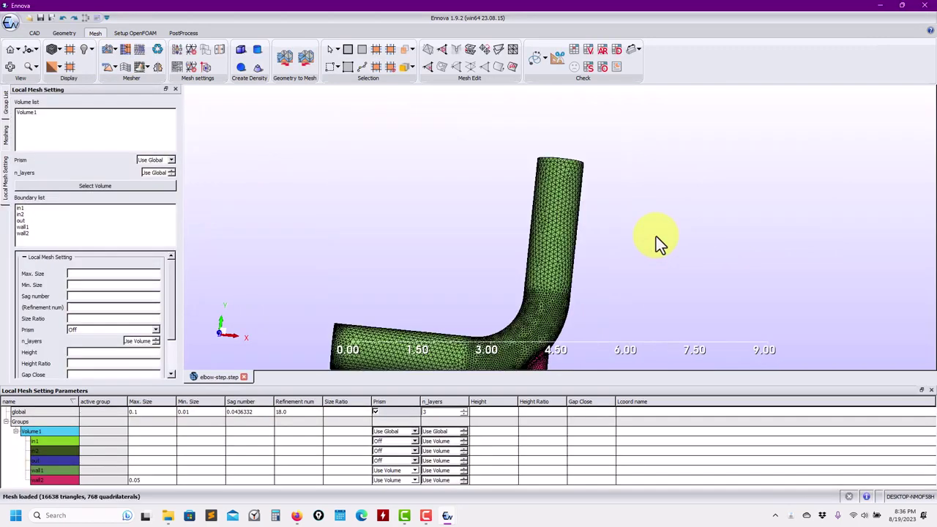
{"action": "left_click", "coordinate": [117, 68]}
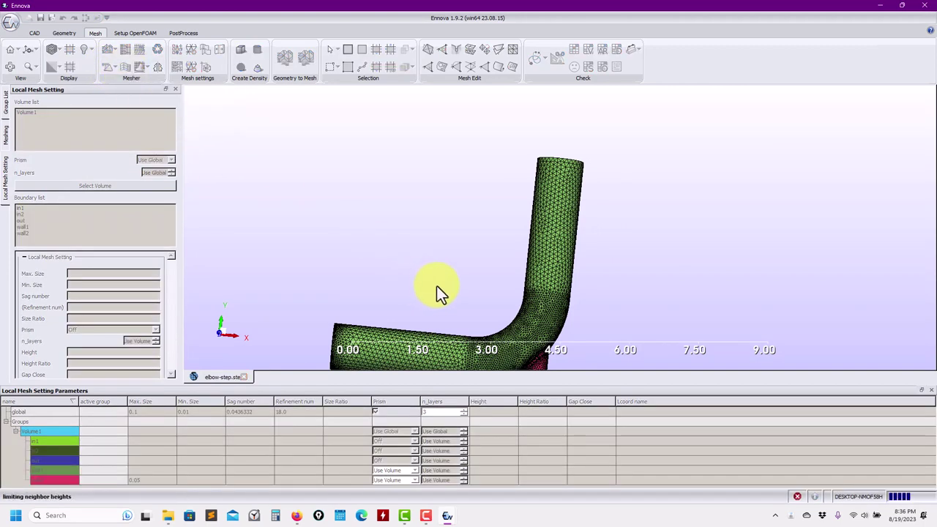
Extract a Z-plane cut through the boundary layer mesh.
{"action": "left_click", "coordinate": [560, 58]}
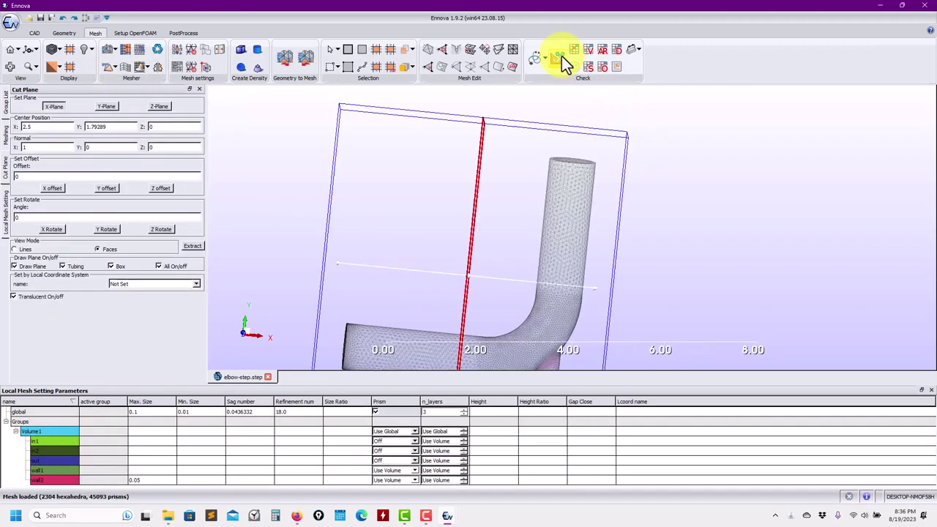
{"action": "left_click", "coordinate": [159, 107]}
{"action": "left_click", "coordinate": [194, 245]}
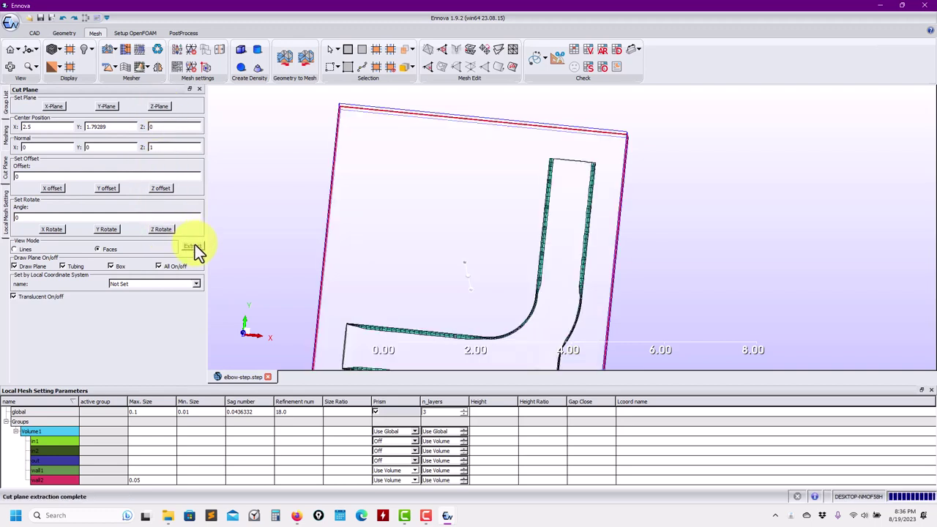
Fill the pipe's interior with a tetrahedral volume mesh and extract a Z-plane cut through it.
{"action": "left_click", "coordinate": [115, 67]}
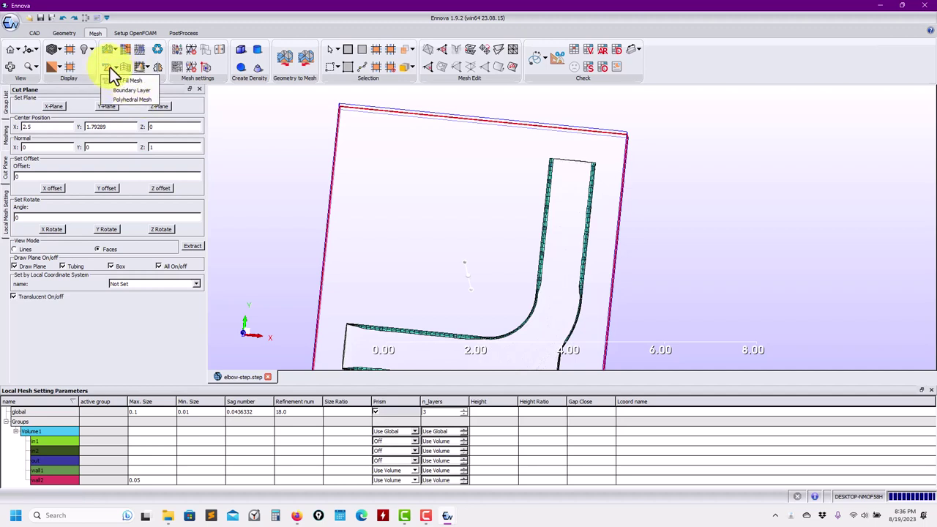
{"action": "left_click", "coordinate": [110, 67]}
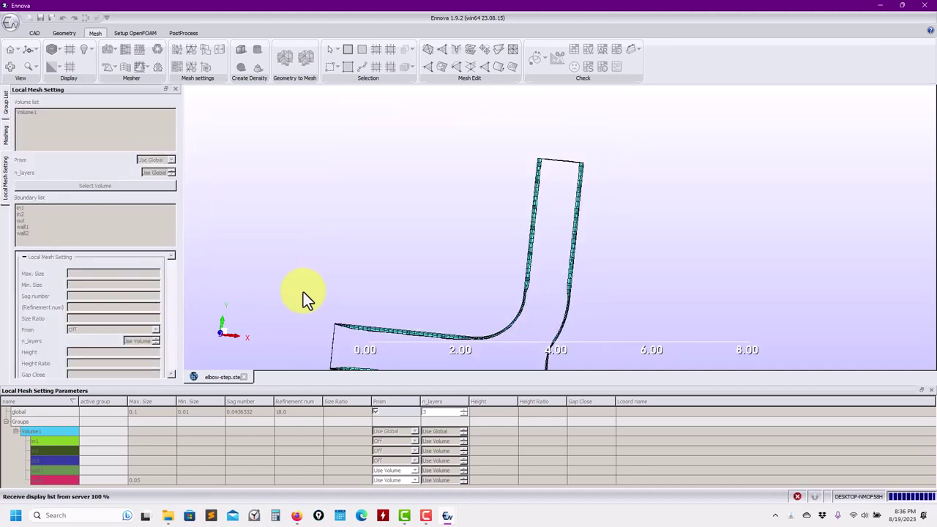
{"action": "left_click", "coordinate": [557, 57]}
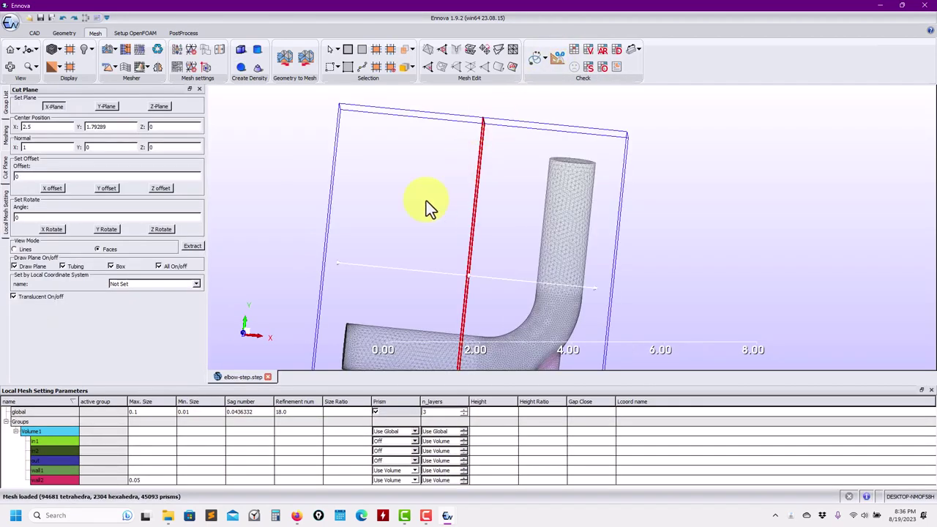
{"action": "left_click", "coordinate": [158, 106]}
{"action": "left_click", "coordinate": [191, 246]}
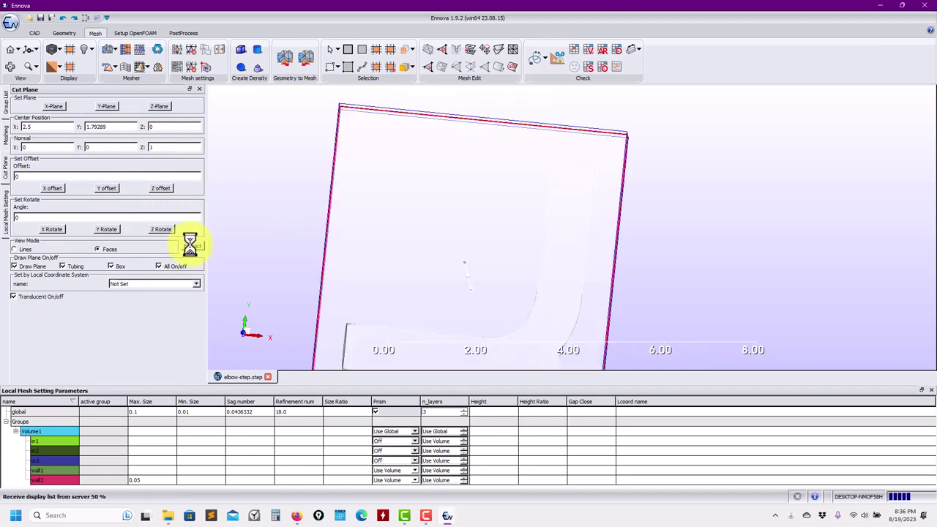
Hide the cut plane display, toggle the translucency and inspect the tetrahedra and prism layers along the pipe, bend and branch.
{"action": "left_click", "coordinate": [165, 266]}
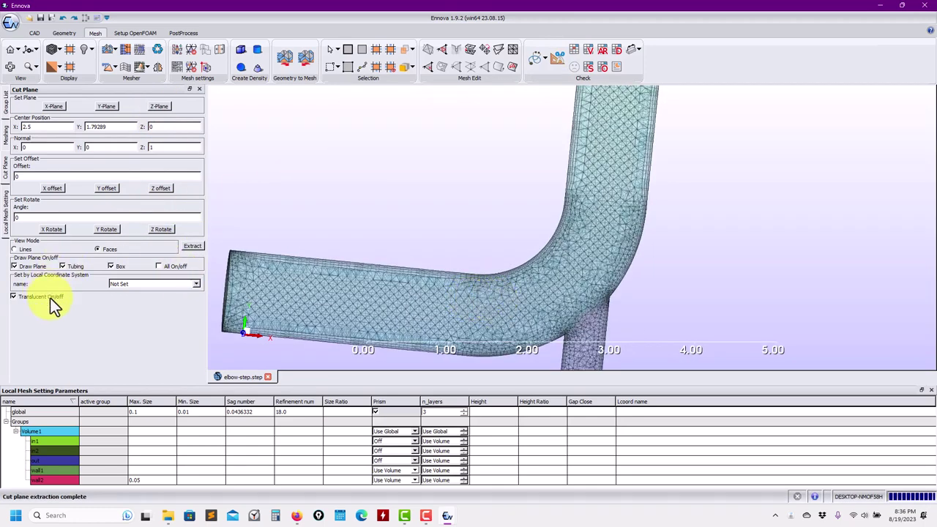
{"action": "left_click", "coordinate": [51, 298]}
{"action": "mouse_move", "coordinate": [516, 236]}
{"action": "left_mouse_down"}
{"action": "mouse_move", "coordinate": [413, 320]}
{"action": "mouse_move", "coordinate": [473, 339]}
{"action": "mouse_move", "coordinate": [524, 165]}
{"action": "mouse_move", "coordinate": [579, 142]}
{"action": "mouse_move", "coordinate": [513, 225]}
{"action": "left_mouse_up"}
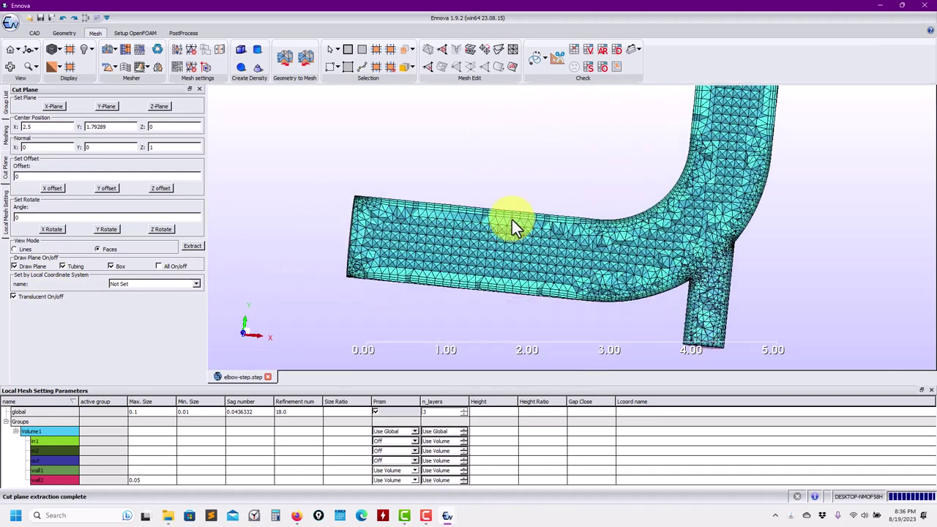
{"action": "left_click_drag", "start_coordinate": [529, 260], "coordinate": [424, 269]}
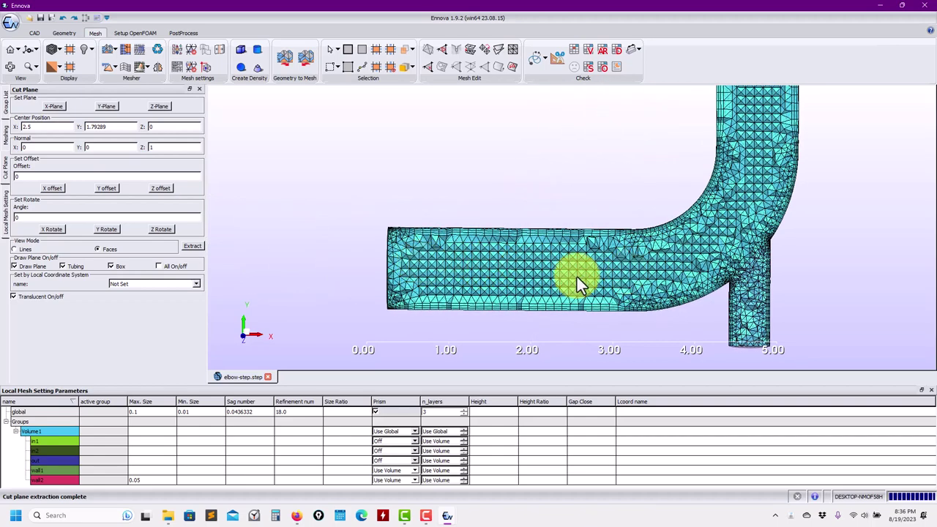
{"action": "left_click_drag", "start_coordinate": [576, 279], "coordinate": [469, 273]}
{"action": "left_click_drag", "start_coordinate": [588, 174], "coordinate": [524, 275]}
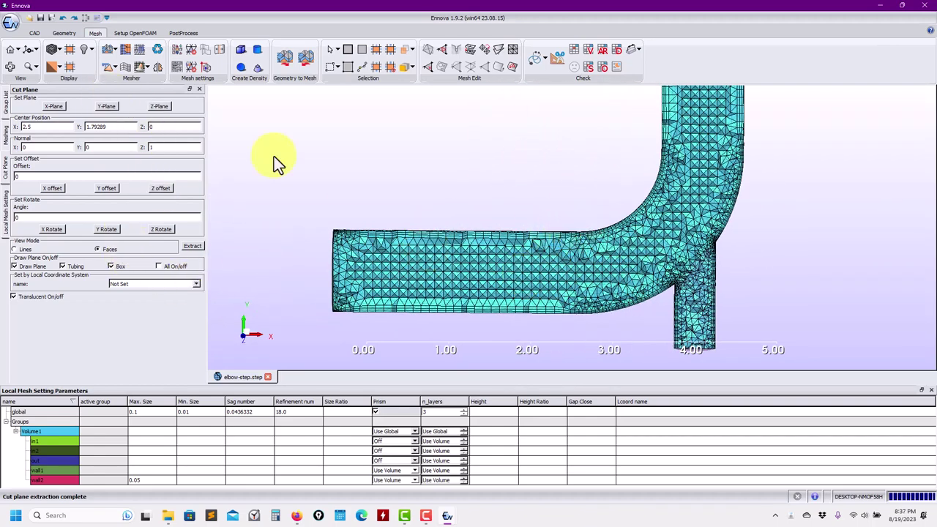
{"action": "left_click_drag", "start_coordinate": [686, 152], "coordinate": [601, 239]}
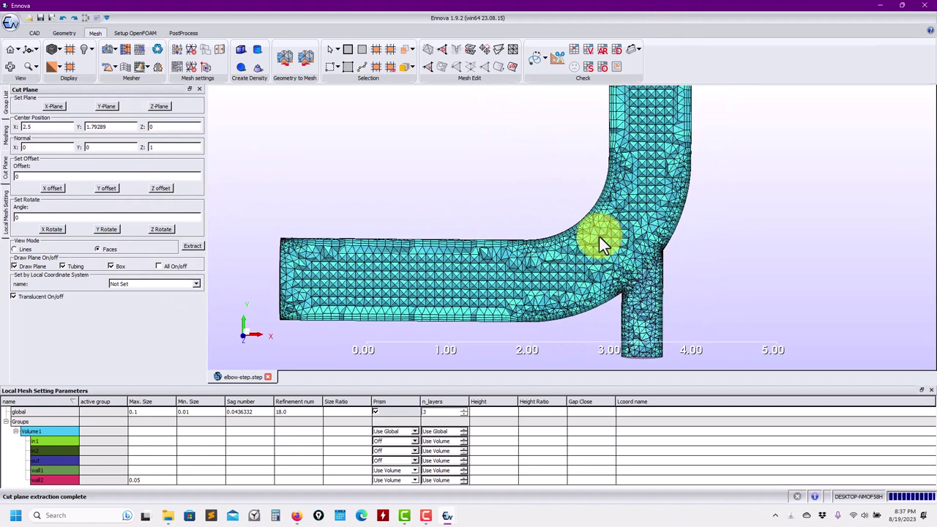
Turn off Use Lattice For Densities, then regenerate the boundary layer and the tetrahedral fill mesh, clearing the existing mesh.
{"action": "left_click", "coordinate": [7, 135]}
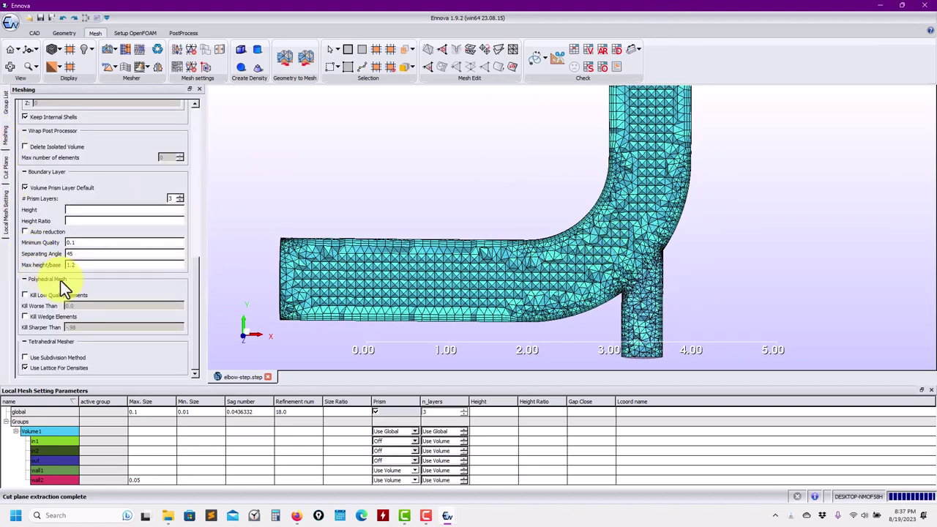
{"action": "left_click", "coordinate": [106, 52]}
{"action": "left_click", "coordinate": [428, 269]}
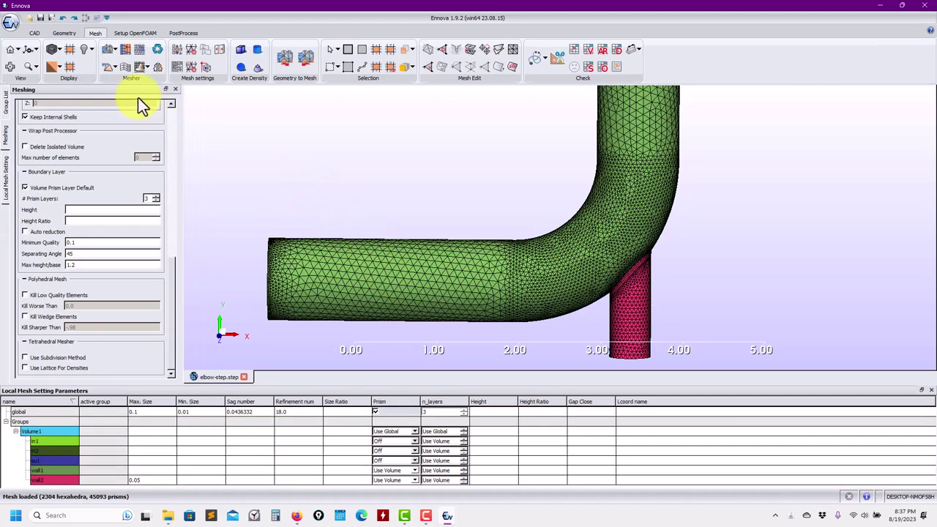
{"action": "left_click", "coordinate": [108, 50]}
{"action": "left_click", "coordinate": [430, 269]}
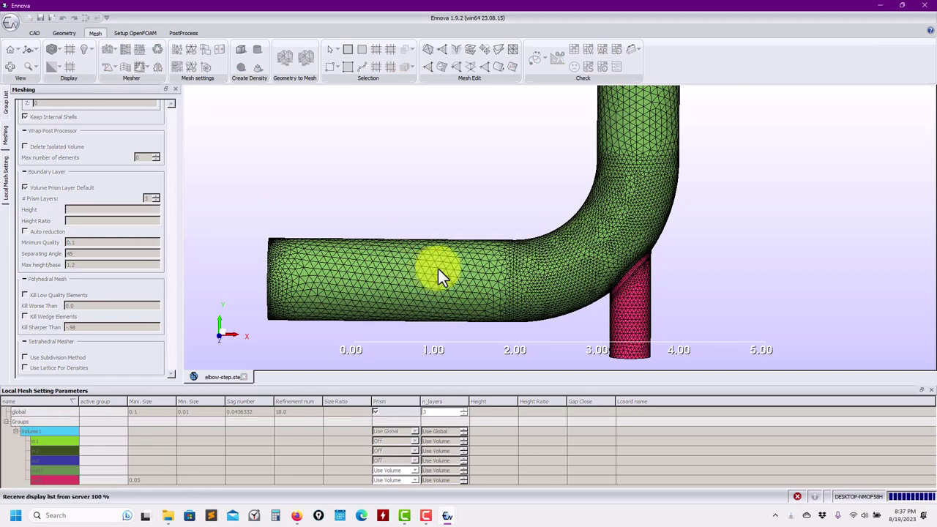
Extract a Z-plane cut through the tetrahedral mesh generated without the density lattice.
{"action": "left_click", "coordinate": [553, 60]}
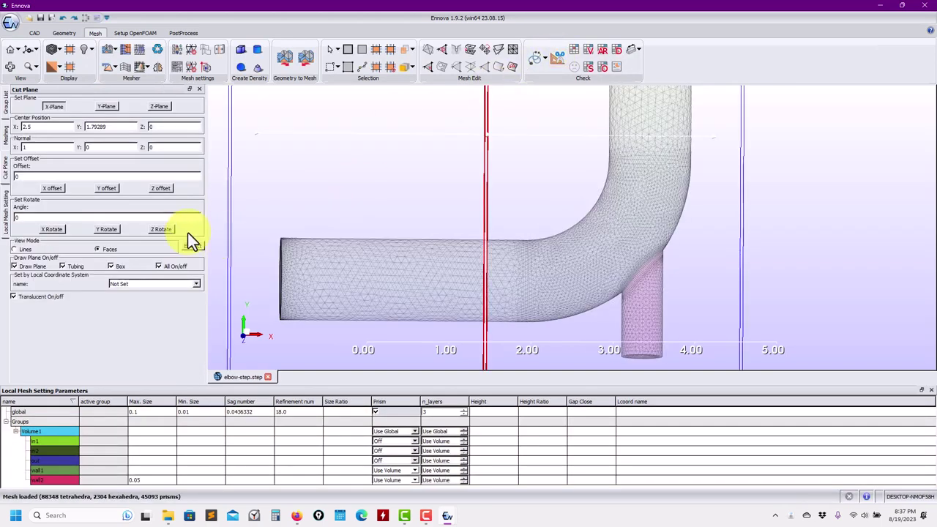
{"action": "left_click", "coordinate": [160, 107]}
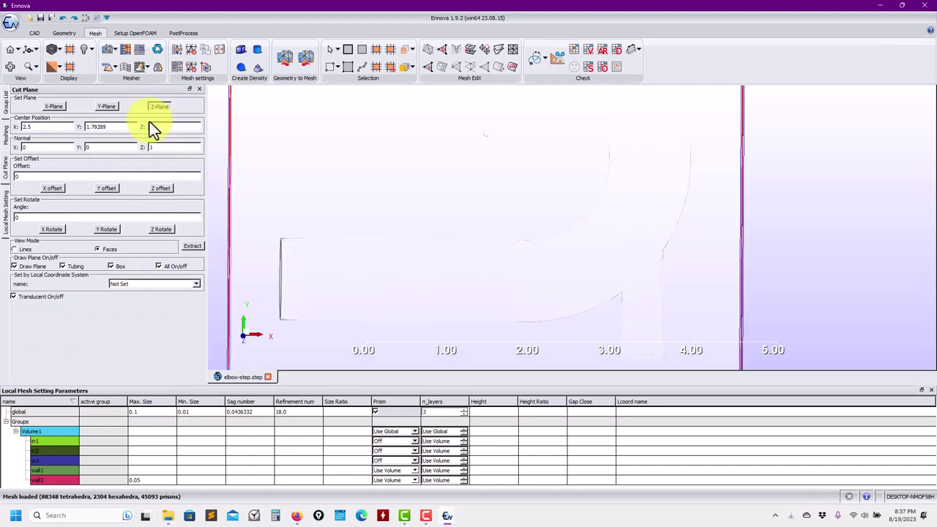
{"action": "left_click", "coordinate": [184, 248]}
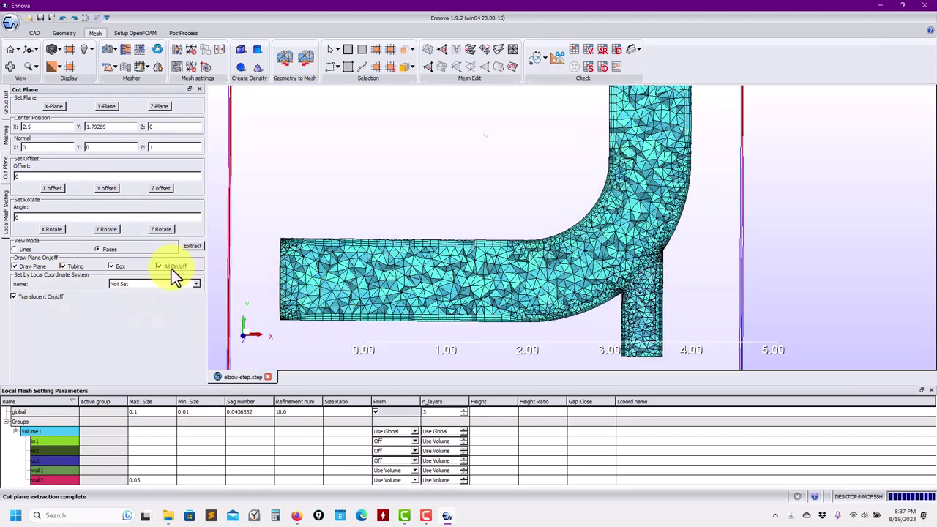
Convert the volume mesh to a polyhedral mesh and show the Messages panel.
{"action": "left_click", "coordinate": [117, 68]}
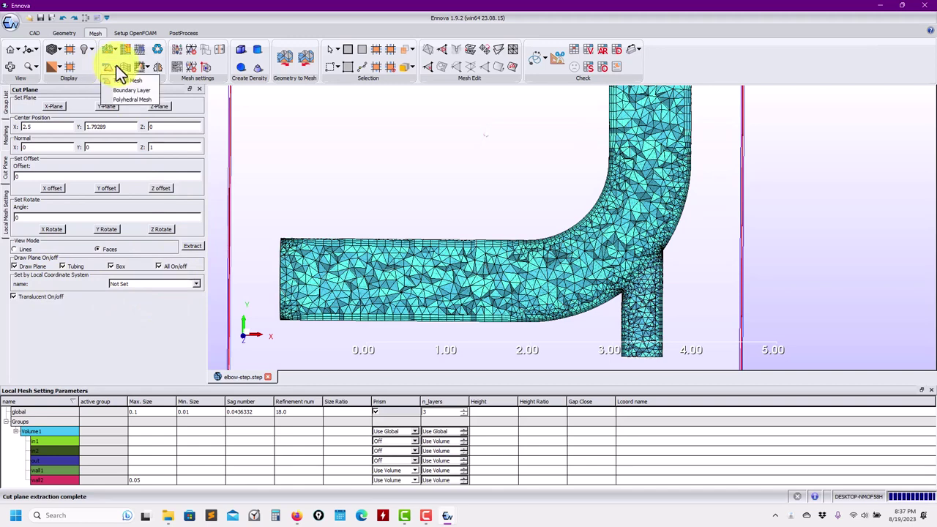
{"action": "left_click", "coordinate": [117, 98]}
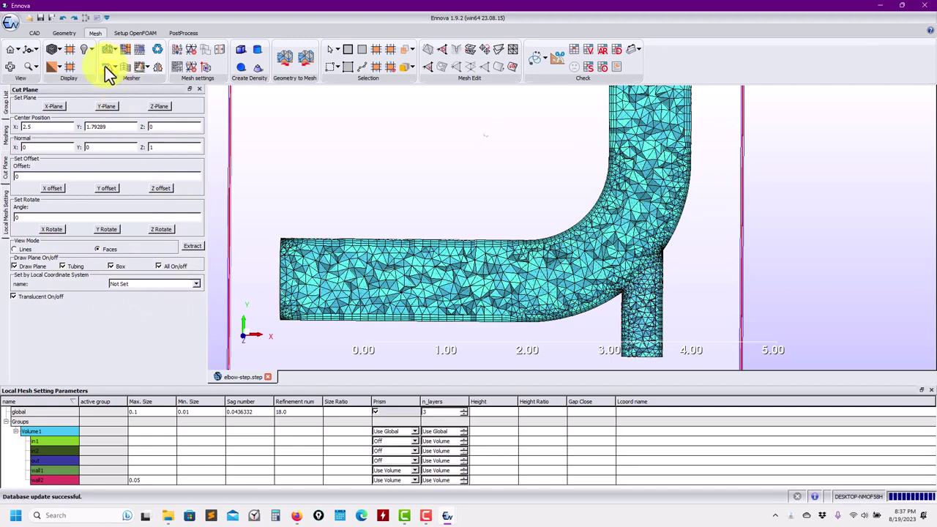
{"action": "left_click", "coordinate": [425, 270]}
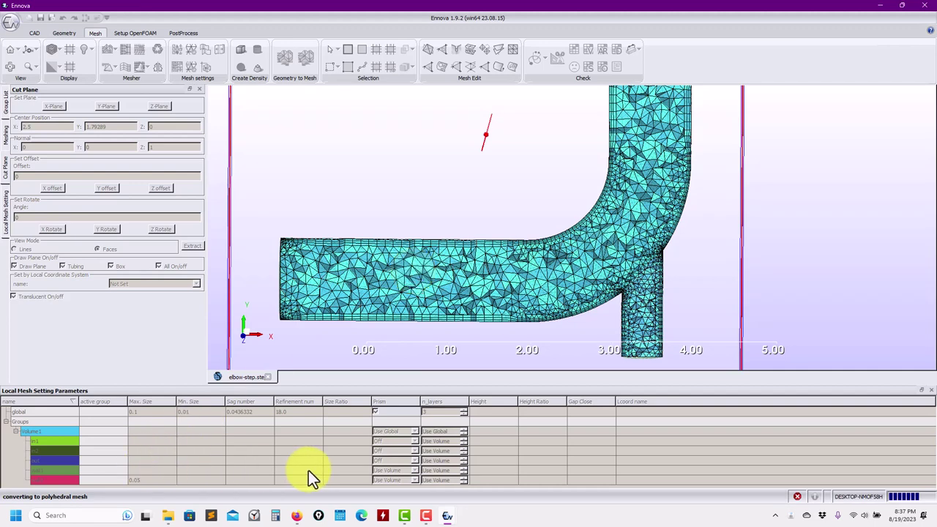
{"action": "right_click", "coordinate": [93, 31]}
{"action": "left_click", "coordinate": [115, 41]}
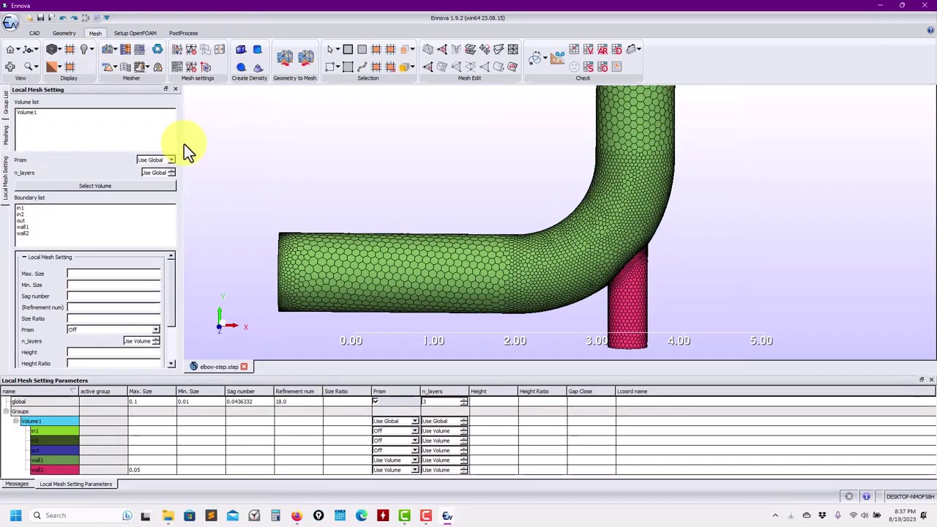
Extract a Z-plane cut through the polyhedral mesh, hide the cut plane display and inspect the cells around the bend and branch.
{"action": "left_click", "coordinate": [558, 57]}
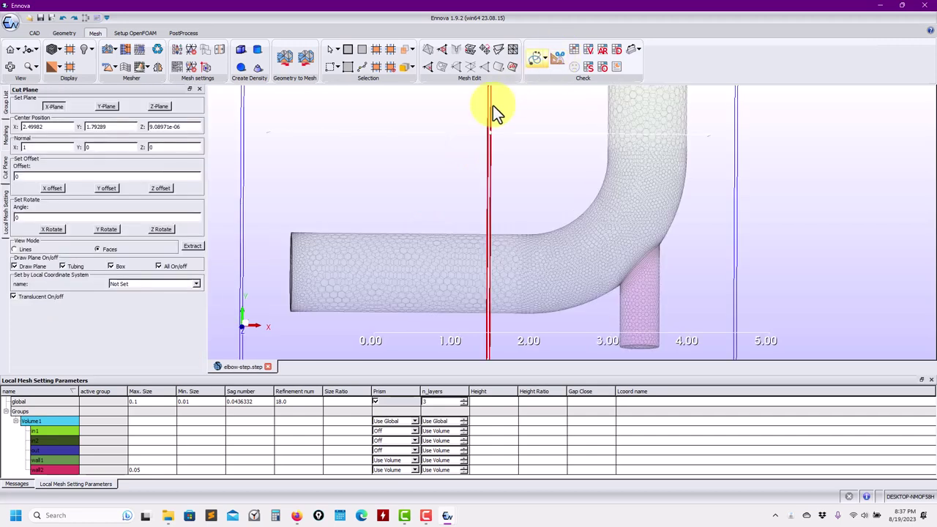
{"action": "left_click", "coordinate": [160, 108]}
{"action": "left_click", "coordinate": [192, 246]}
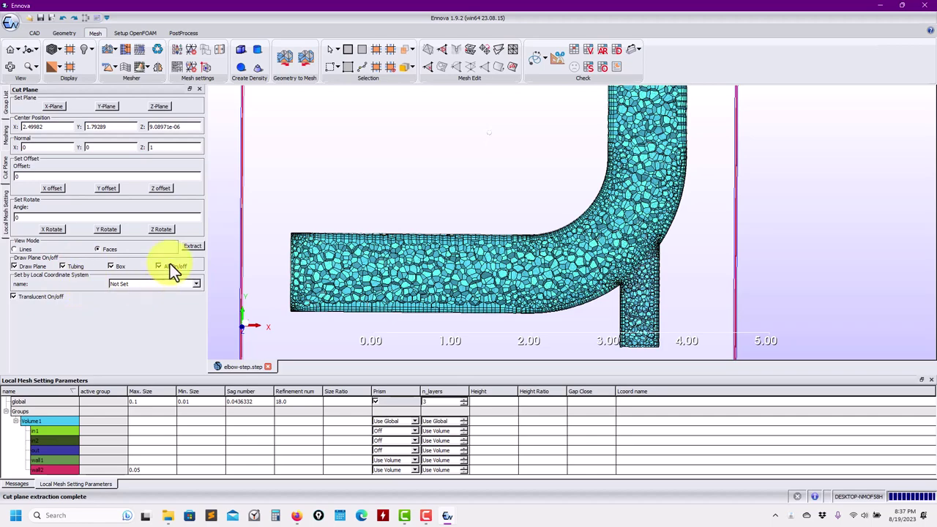
{"action": "left_click", "coordinate": [170, 265]}
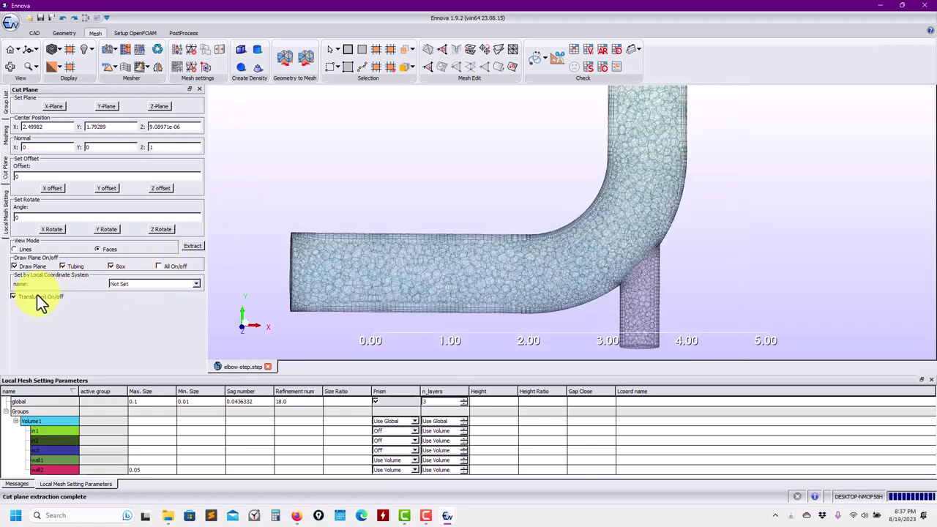
{"action": "scroll", "coordinate": [615, 249], "scroll_direction": "up", "scroll_amount": 2}
{"action": "scroll", "coordinate": [633, 227], "scroll_direction": "down", "scroll_amount": 3}
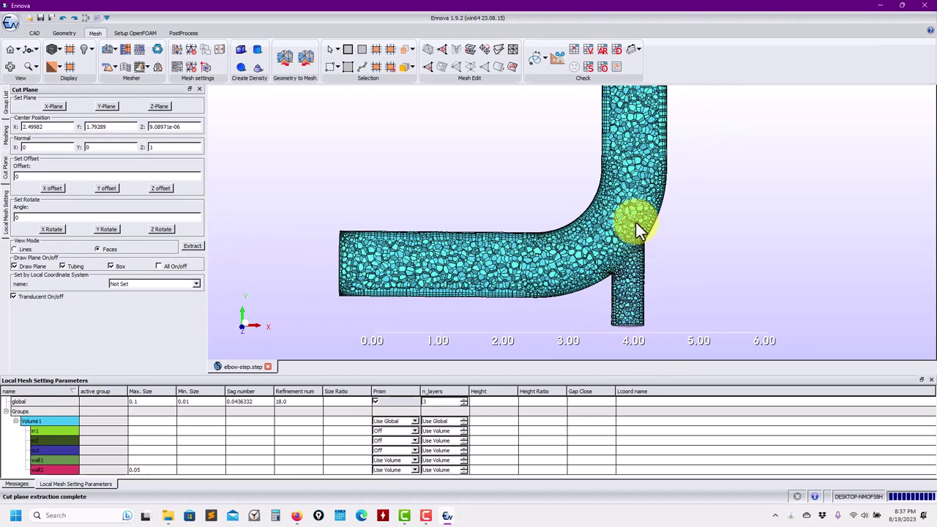
{"action": "scroll", "coordinate": [596, 272], "scroll_direction": "up", "scroll_amount": 2}
{"action": "scroll", "coordinate": [609, 212], "scroll_direction": "down", "scroll_amount": 2}
{"action": "scroll", "coordinate": [609, 212], "scroll_direction": "up", "scroll_amount": 2}
{"action": "scroll", "coordinate": [610, 208], "scroll_direction": "down", "scroll_amount": 3}
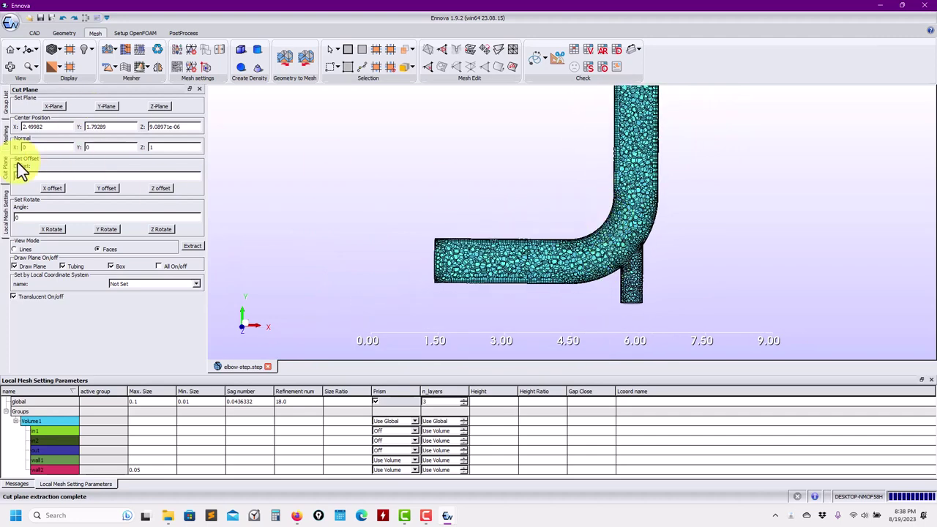
Delete the cut plane from the group list.
{"action": "left_click", "coordinate": [6, 132]}
{"action": "left_click", "coordinate": [6, 101]}
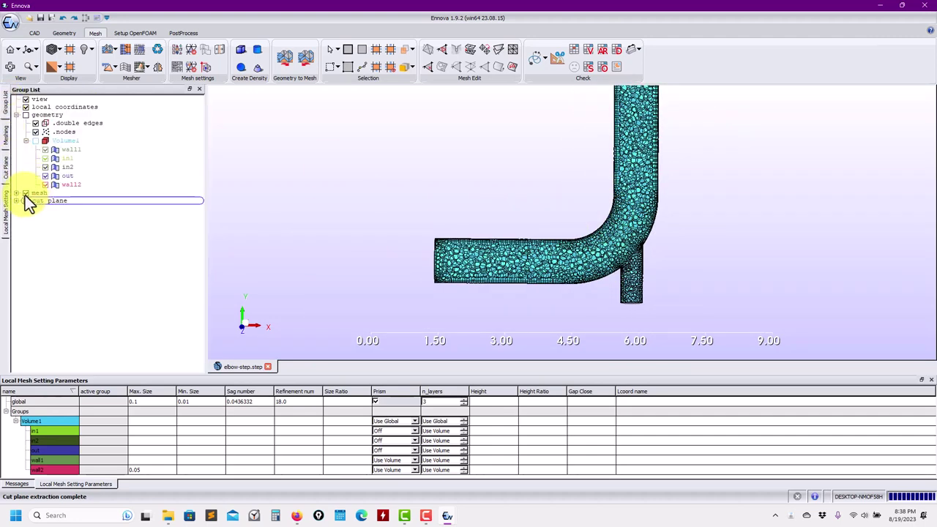
{"action": "right_click", "coordinate": [37, 197]}
{"action": "left_click", "coordinate": [67, 211]}
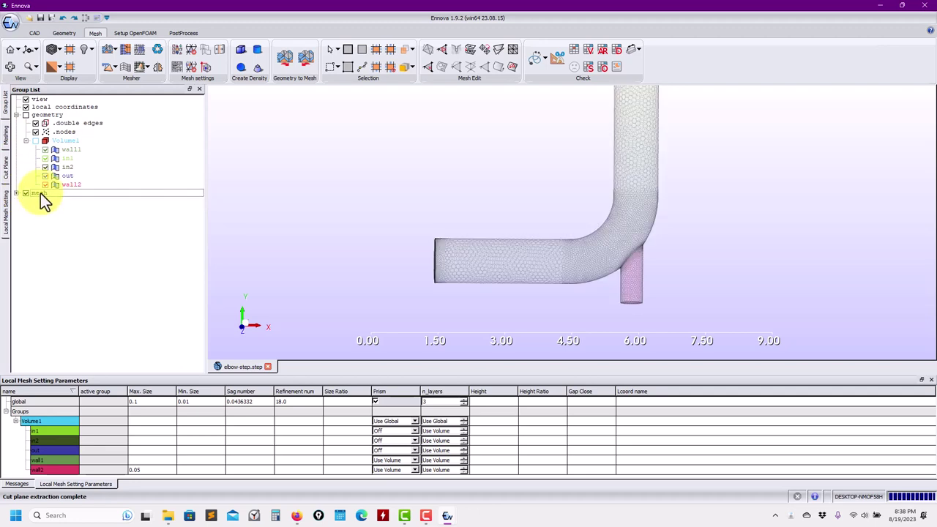
Delete the polyhedral mesh from the group list, leaving only the pipe geometry.
{"action": "right_click", "coordinate": [40, 195]}
{"action": "key", "text": "Escape"}
{"action": "right_click", "coordinate": [40, 194]}
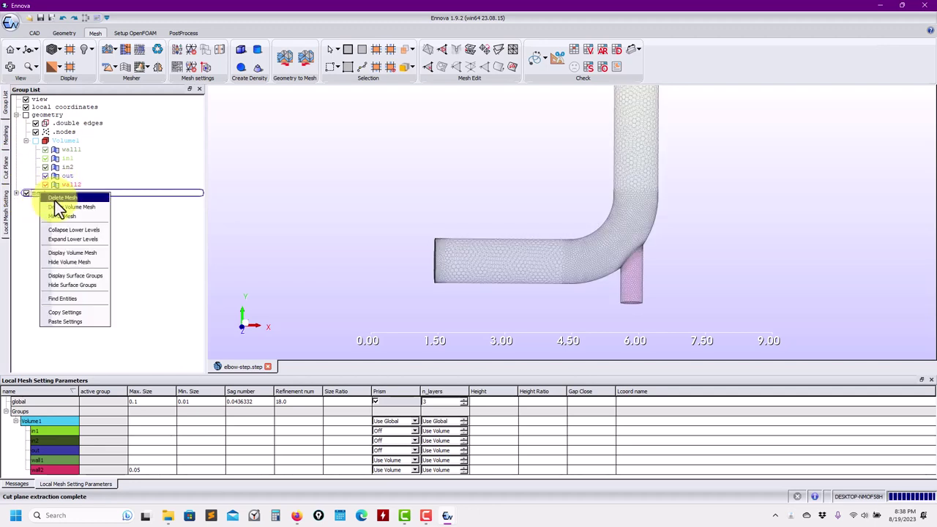
{"action": "left_click", "coordinate": [56, 198]}
{"action": "left_click", "coordinate": [448, 266]}
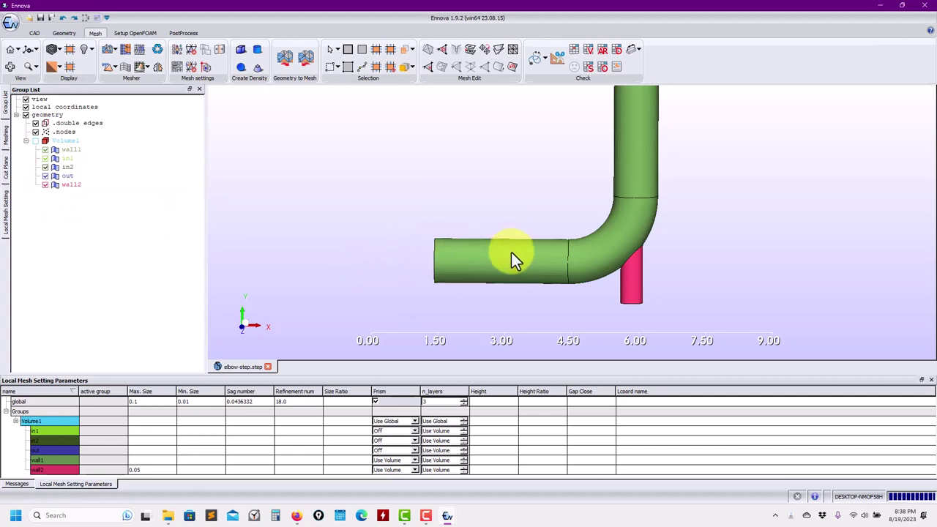
{"action": "left_click_drag", "start_coordinate": [519, 237], "coordinate": [405, 186]}
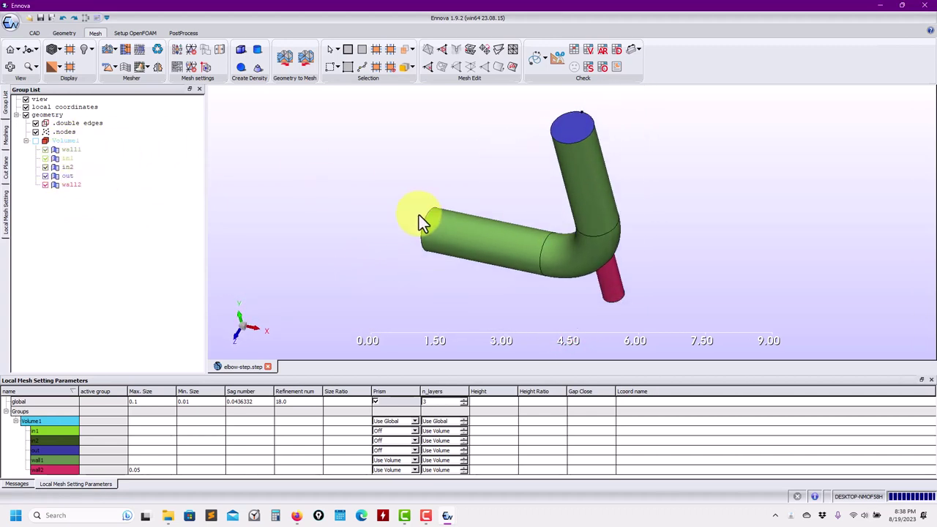
{"action": "left_click_drag", "start_coordinate": [560, 156], "coordinate": [382, 209]}
{"action": "left_click_drag", "start_coordinate": [449, 220], "coordinate": [488, 220]}
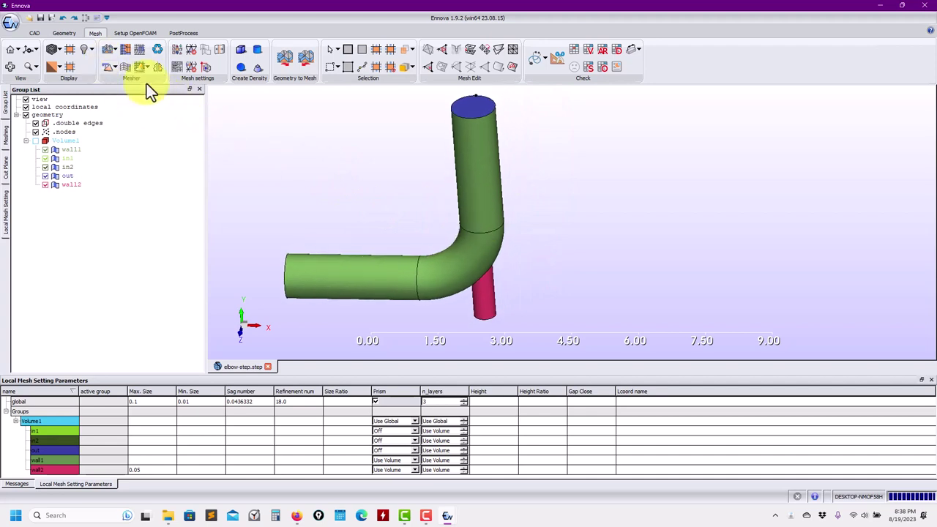
{"action": "left_click", "coordinate": [64, 33]}
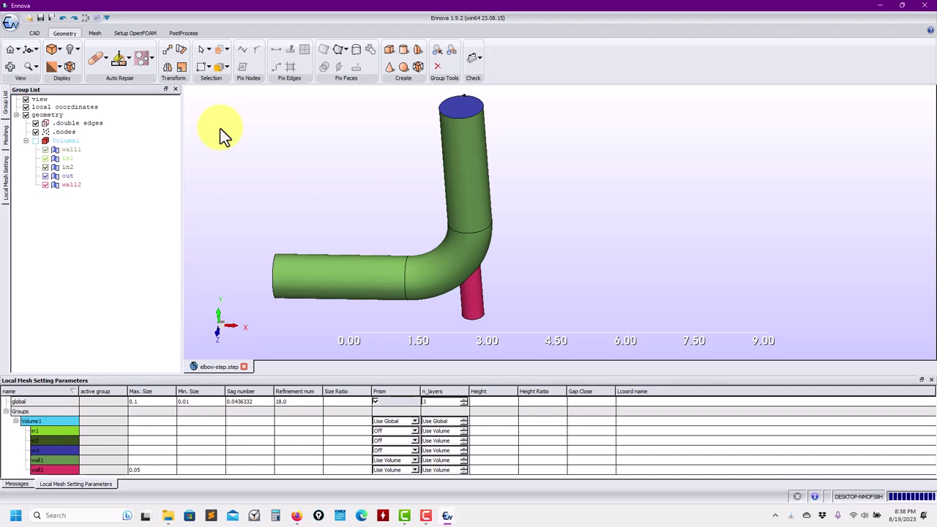
{"action": "left_click", "coordinate": [88, 33]}
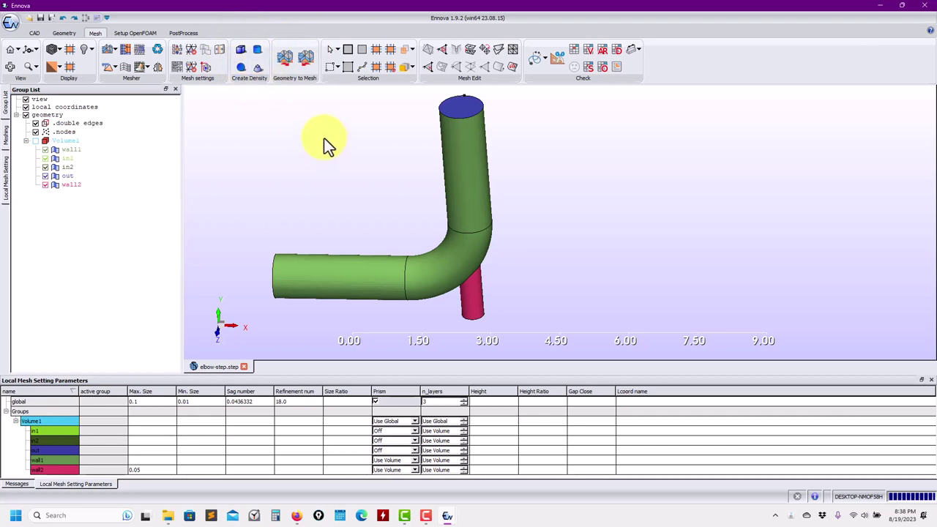
{"action": "left_click_drag", "start_coordinate": [356, 157], "coordinate": [423, 175]}
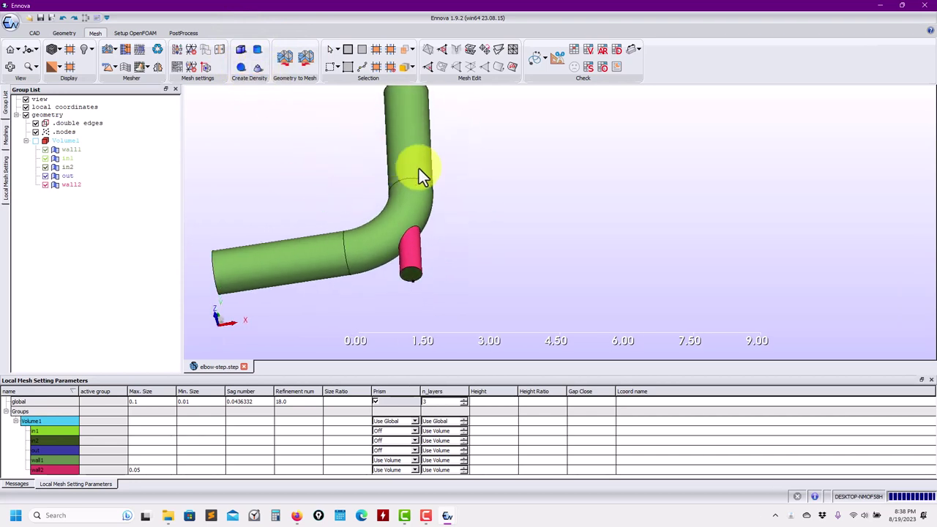
{"action": "middle_click_drag", "start_coordinate": [367, 213], "coordinate": [414, 209]}
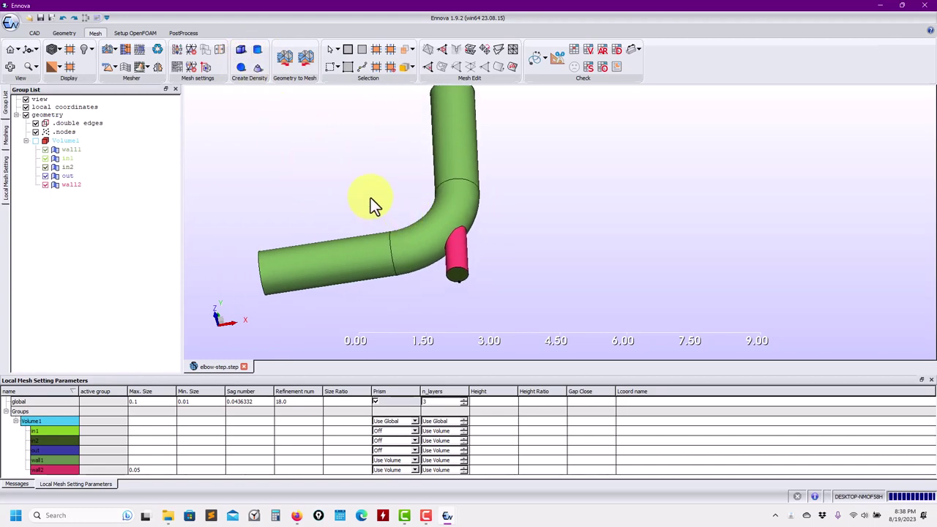
{"action": "left_click_drag", "start_coordinate": [370, 198], "coordinate": [688, 209]}
Start a box density named full_model and lower its upper face to a J length of about 1.14 around the model's lower part.
{"action": "left_click", "coordinate": [244, 50]}
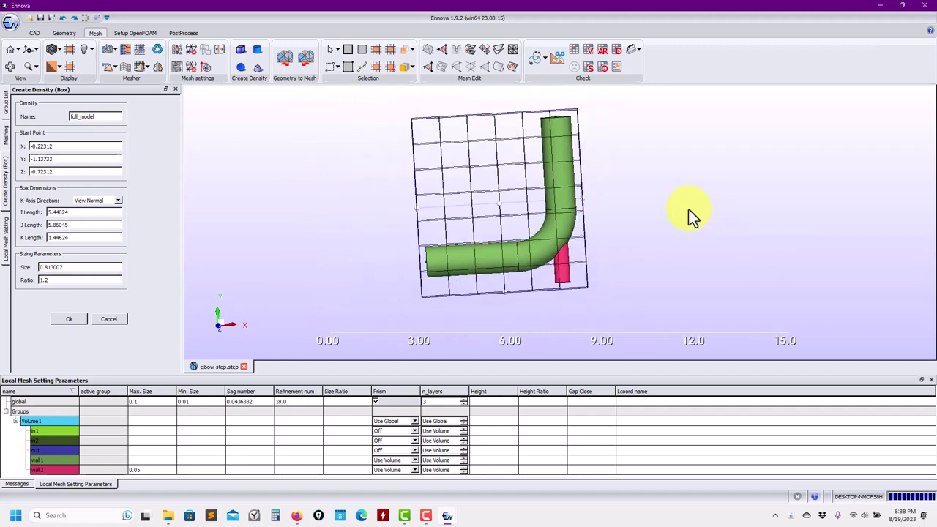
{"action": "left_click_drag", "start_coordinate": [495, 115], "coordinate": [496, 258]}
{"action": "left_click_drag", "start_coordinate": [665, 333], "coordinate": [732, 329]}
Set the density box's element size to 0.025, keeping ratio 1.2, and create the density.
{"action": "double_click", "coordinate": [73, 268]}
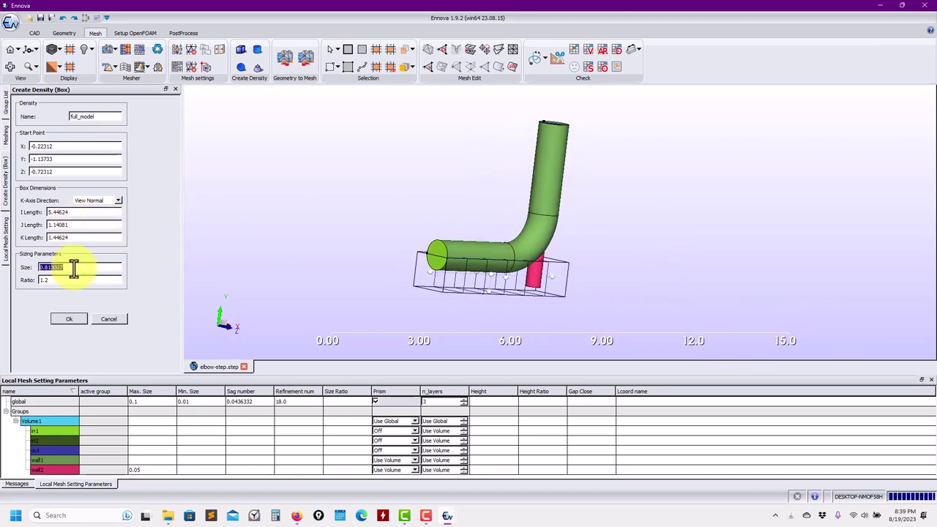
{"action": "type", "text": "0.02"}
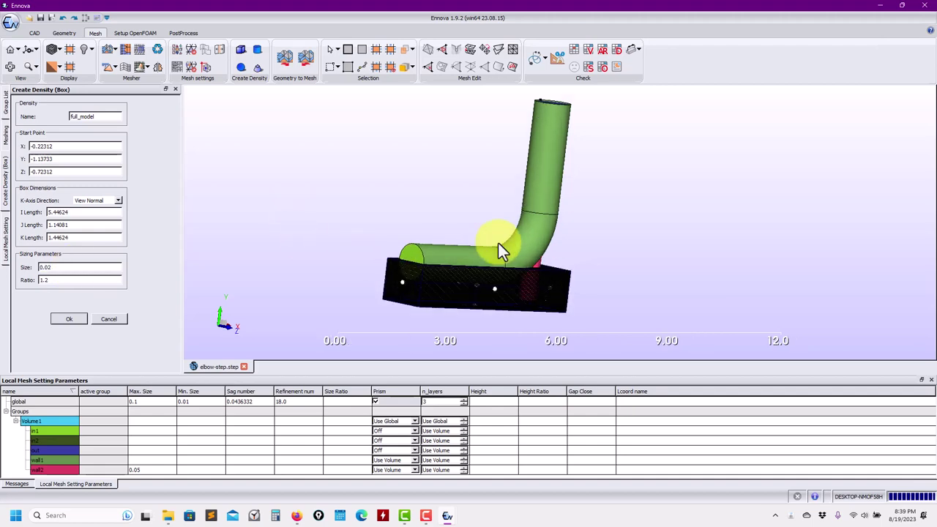
{"action": "scroll", "coordinate": [497, 242], "scroll_direction": "up", "scroll_amount": 3}
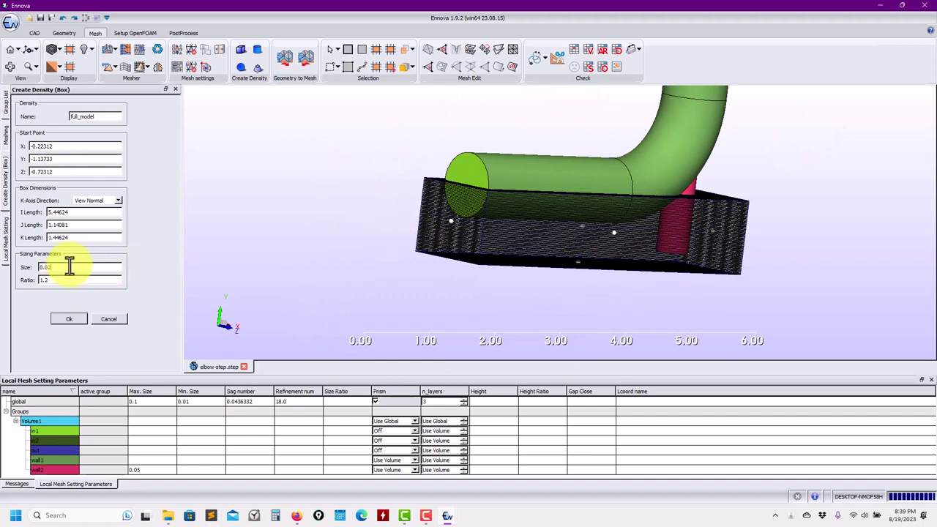
{"action": "type", "text": "5"}
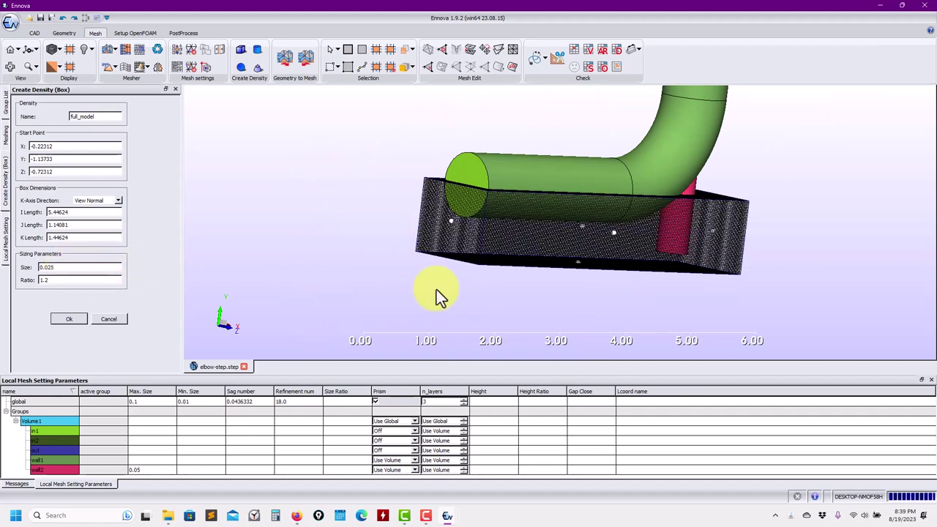
{"action": "left_click_drag", "start_coordinate": [649, 176], "coordinate": [600, 180]}
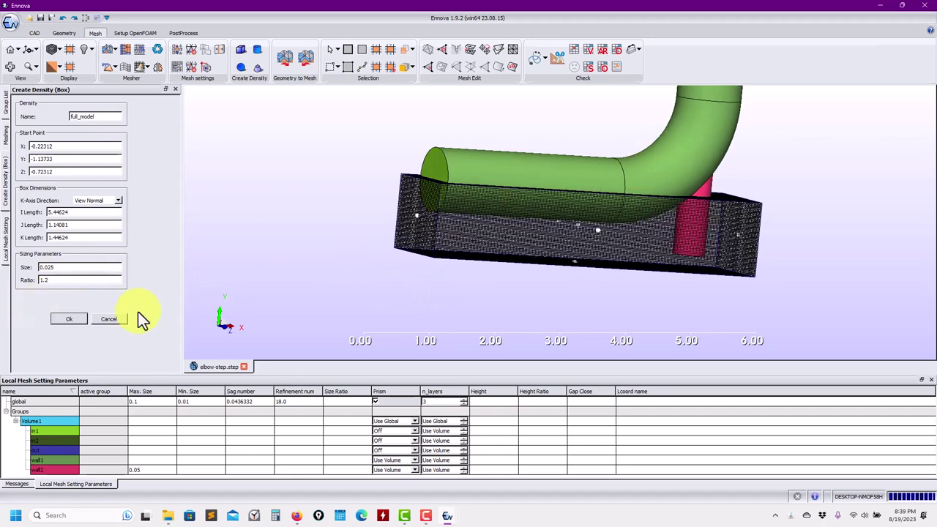
{"action": "left_click", "coordinate": [67, 319]}
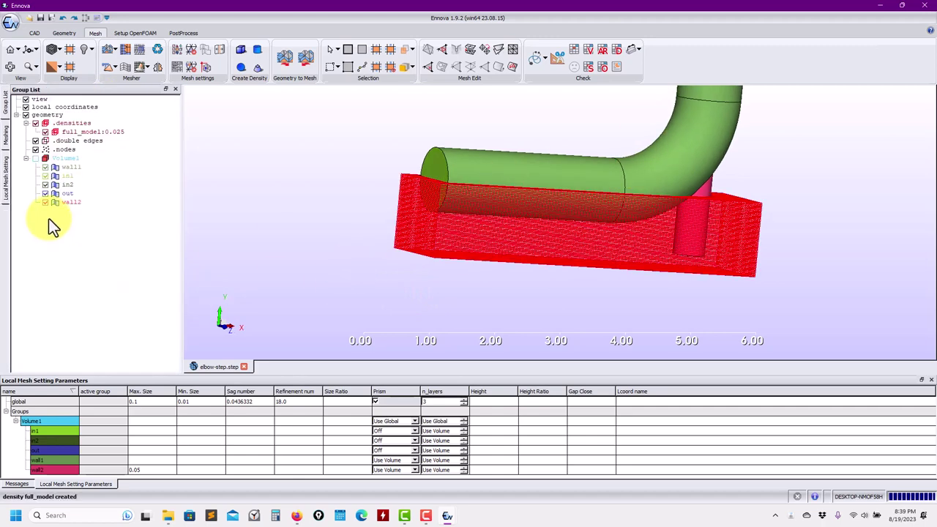
Reopen the full_model density for editing, review its parameters, accept them unchanged and view the box along the horizontal pipe.
{"action": "left_click", "coordinate": [94, 130]}
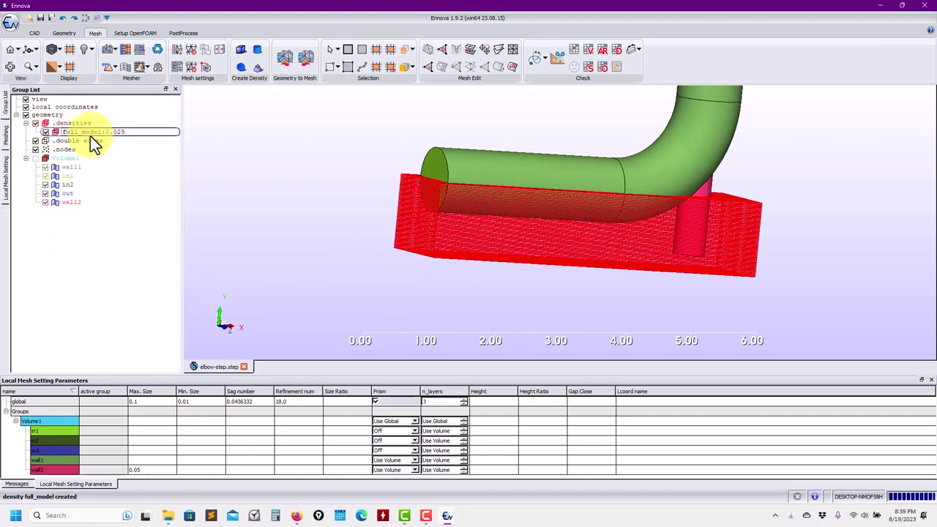
{"action": "right_click", "coordinate": [94, 130]}
{"action": "left_click", "coordinate": [109, 133]}
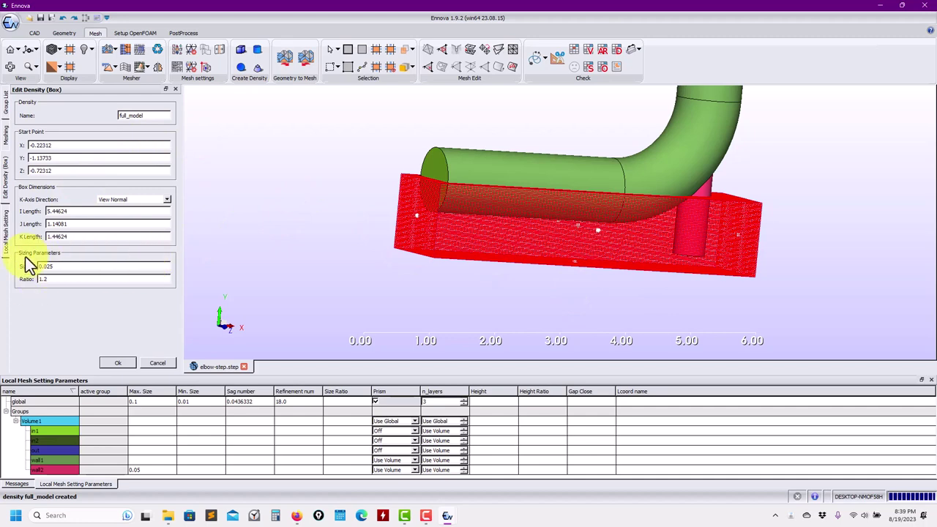
{"action": "left_click", "coordinate": [117, 364]}
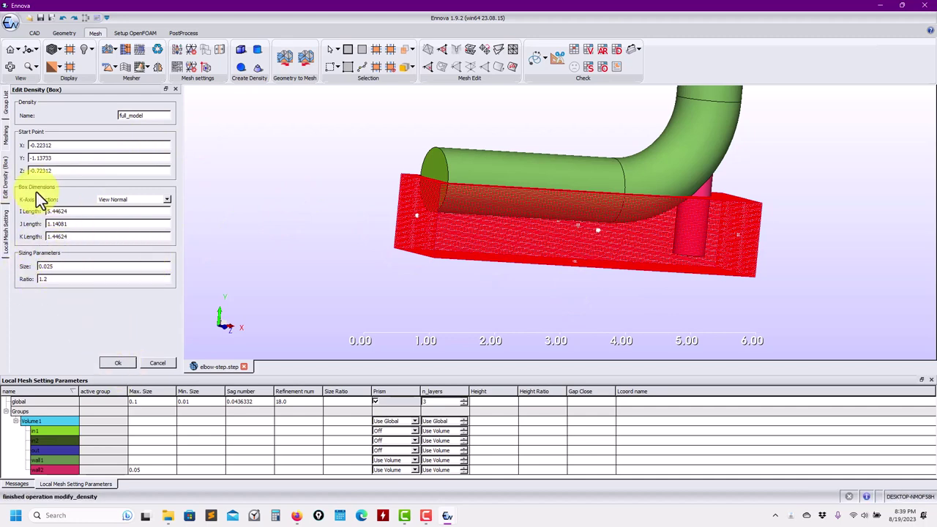
{"action": "middle_click_drag", "start_coordinate": [370, 236], "coordinate": [495, 252]}
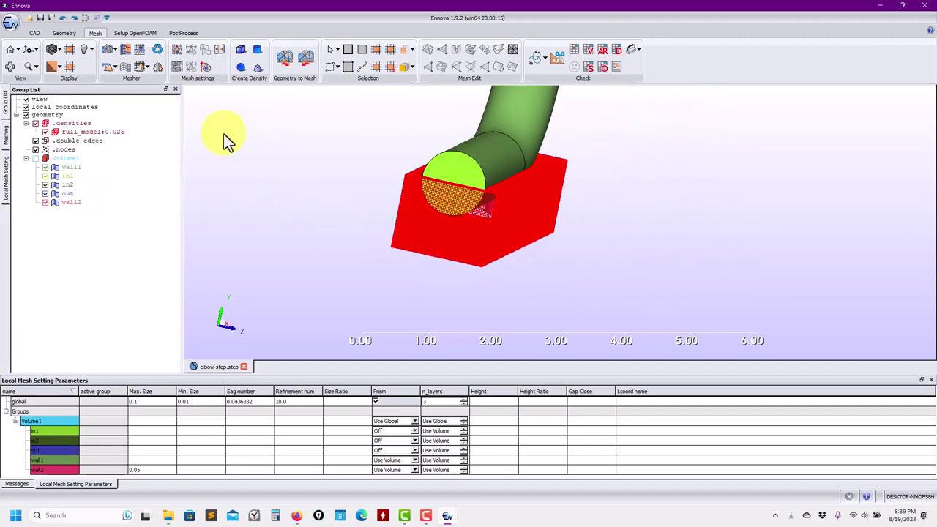
{"action": "left_click", "coordinate": [107, 49]}
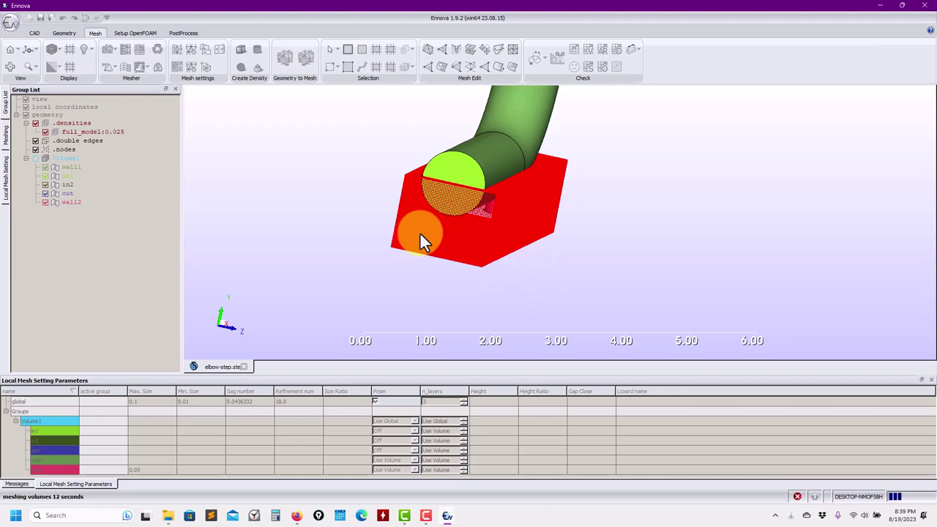
{"action": "left_click", "coordinate": [16, 484]}
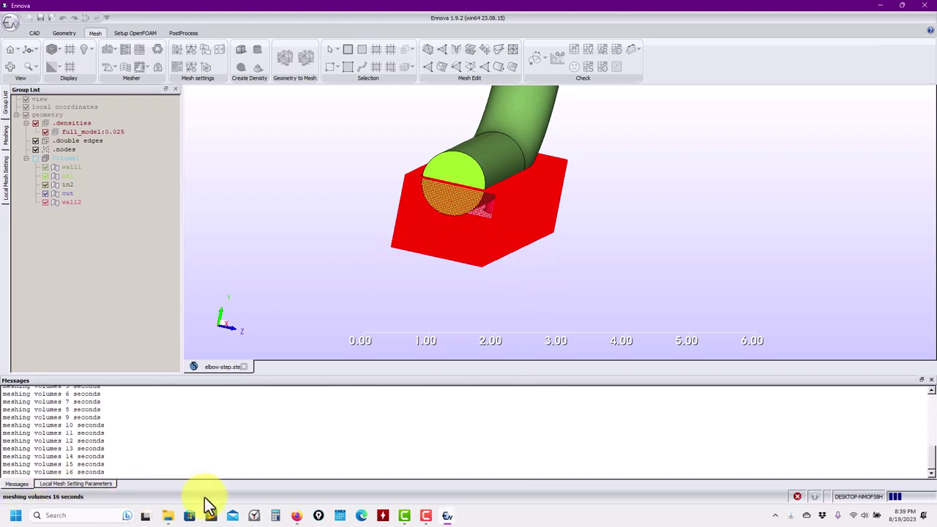
{"action": "left_click", "coordinate": [797, 496]}
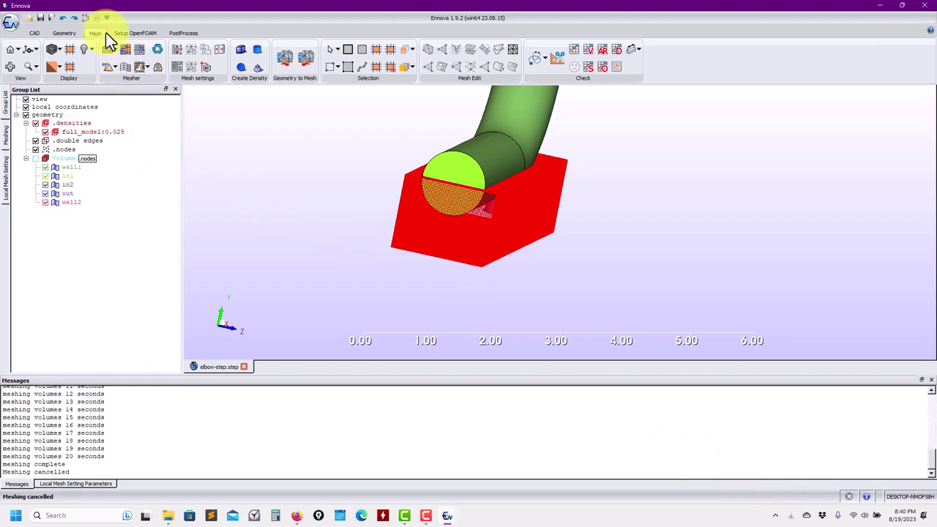
Set the mesher to surface mesh only and generate the elbow's surface mesh with the density box imposed.
{"action": "left_click", "coordinate": [6, 131]}
{"action": "scroll", "coordinate": [63, 260], "scroll_direction": "down", "scroll_amount": 5}
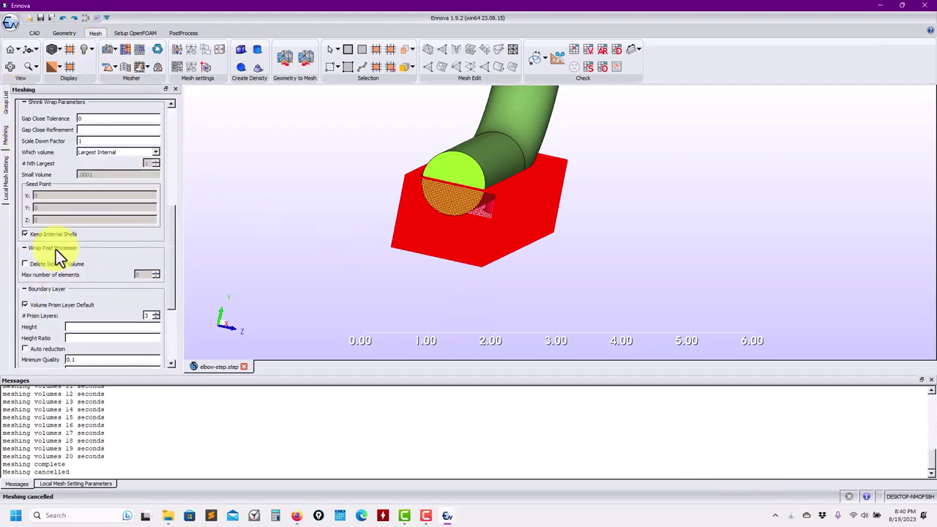
{"action": "scroll", "coordinate": [147, 264], "scroll_direction": "up", "scroll_amount": 1}
{"action": "left_click_drag", "start_coordinate": [170, 234], "coordinate": [167, 130]}
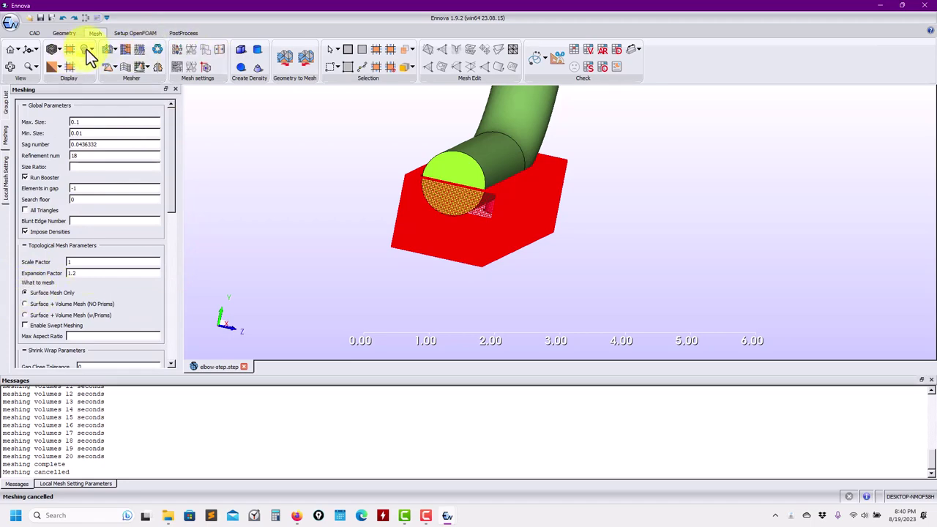
{"action": "left_click", "coordinate": [108, 50]}
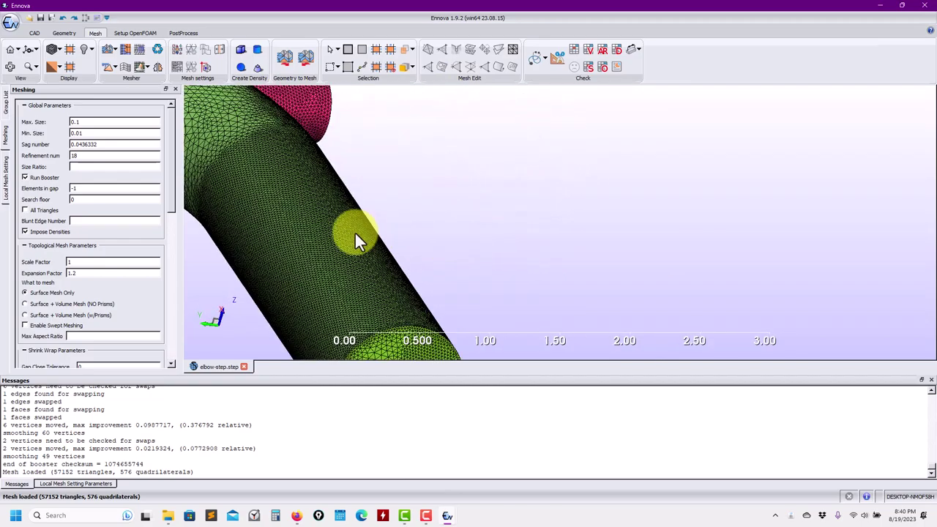
{"action": "left_click_drag", "start_coordinate": [522, 288], "coordinate": [147, 166]}
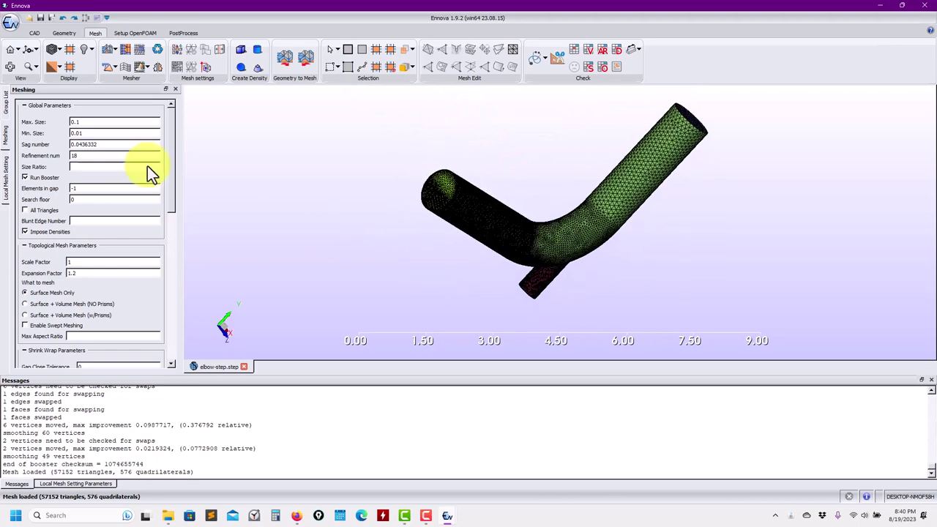
Edit the full_model density box, shortening its I length to about 1.81 so that it surrounds only the small branch pipe.
{"action": "left_click", "coordinate": [6, 99]}
{"action": "left_click", "coordinate": [82, 132]}
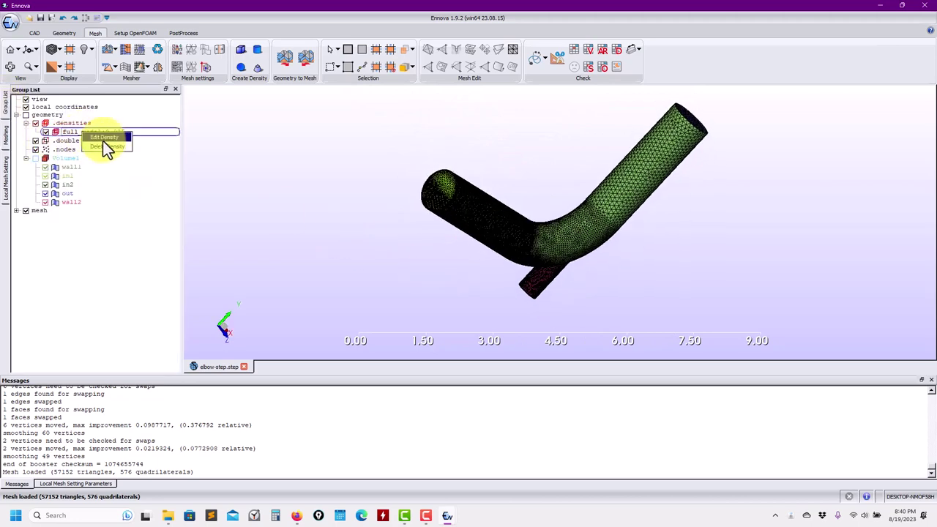
{"action": "left_click", "coordinate": [105, 138]}
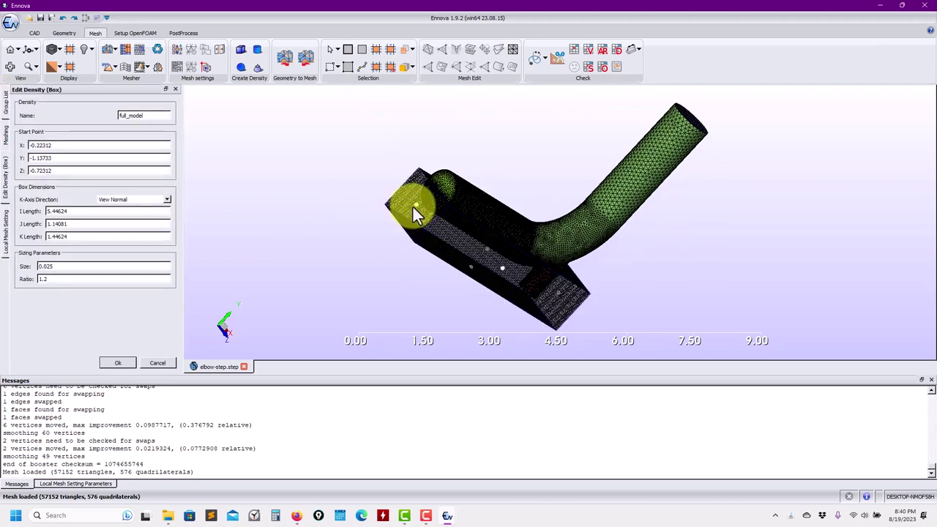
{"action": "left_click_drag", "start_coordinate": [417, 206], "coordinate": [572, 274]}
Set the full_model density size to 0.03, apply it and regenerate the surface mesh, clearing the existing mesh.
{"action": "left_click", "coordinate": [78, 267]}
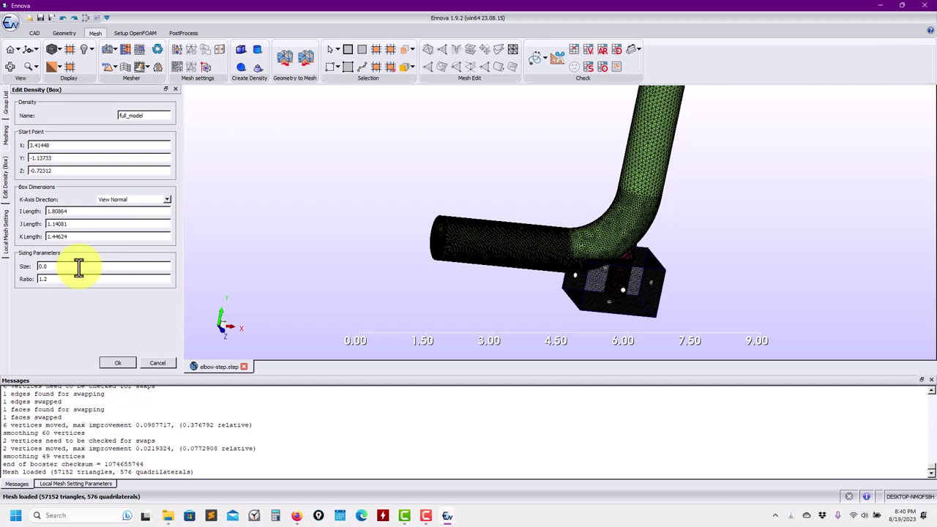
{"action": "type", "text": "3"}
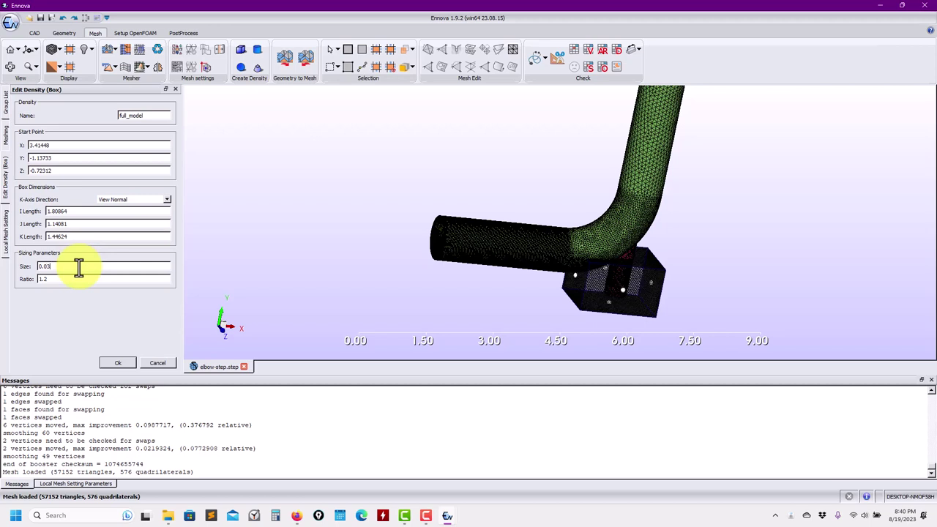
{"action": "left_click", "coordinate": [117, 363]}
{"action": "left_click", "coordinate": [108, 49]}
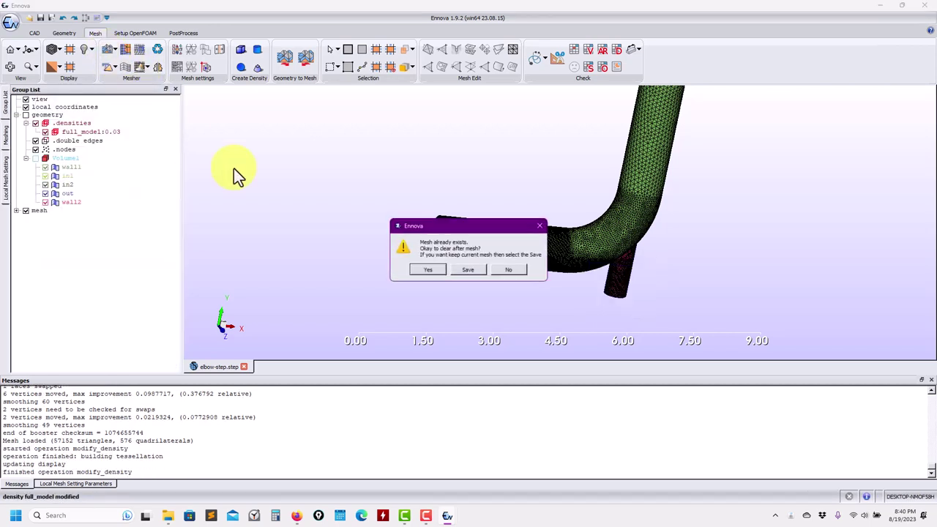
{"action": "left_click", "coordinate": [420, 269]}
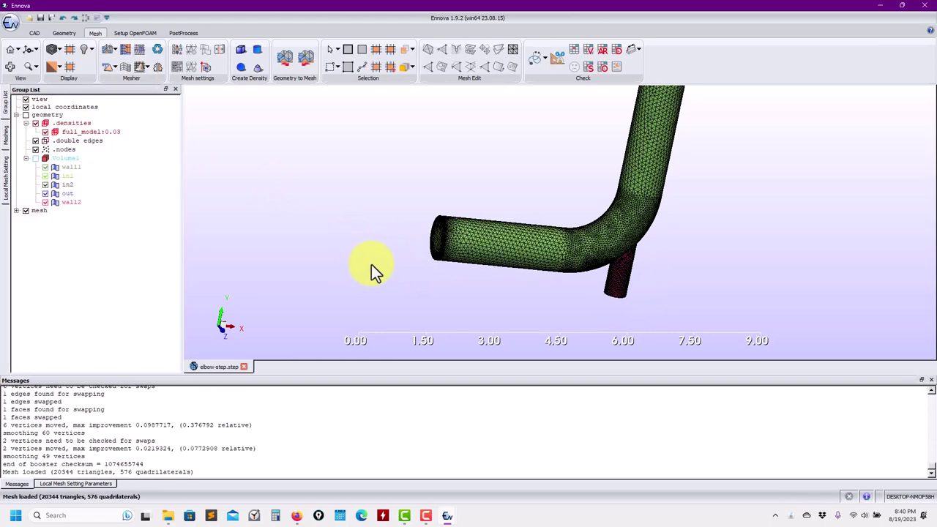
Examine the surface mesh density along the horizontal pipe, its inlet face, the bend and the junction with the small branch pipe.
{"action": "scroll", "coordinate": [470, 252], "scroll_direction": "up", "scroll_amount": 3}
{"action": "scroll", "coordinate": [488, 183], "scroll_direction": "up", "scroll_amount": 5}
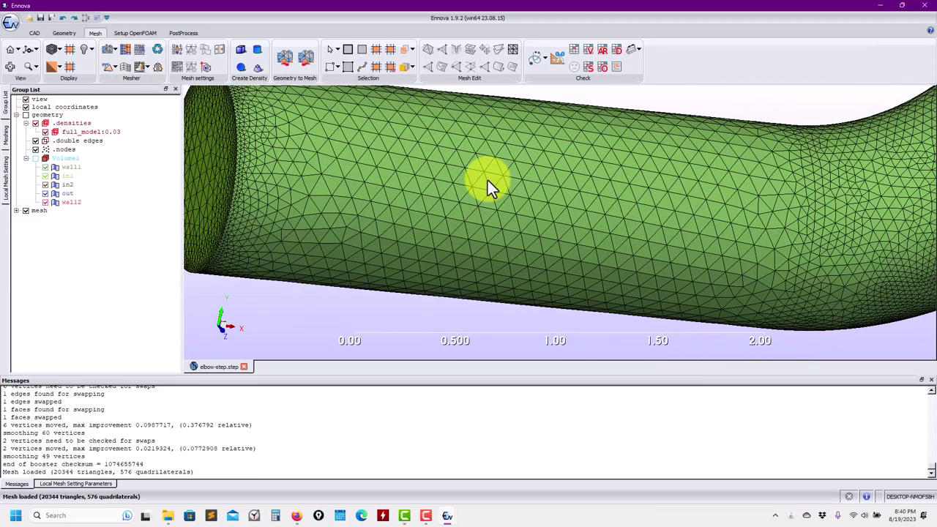
{"action": "scroll", "coordinate": [487, 201], "scroll_direction": "down", "scroll_amount": 5}
{"action": "scroll", "coordinate": [429, 199], "scroll_direction": "up", "scroll_amount": 2}
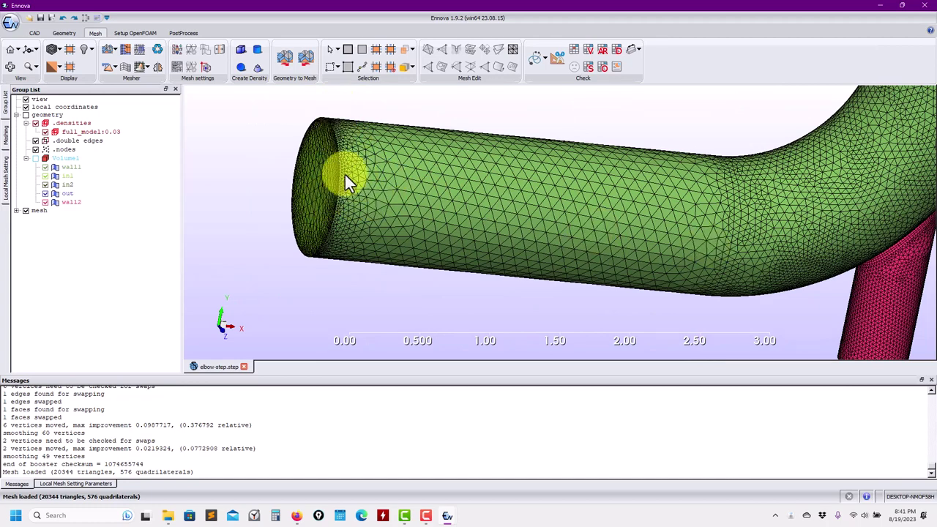
{"action": "middle_click_drag", "start_coordinate": [334, 125], "coordinate": [329, 178]}
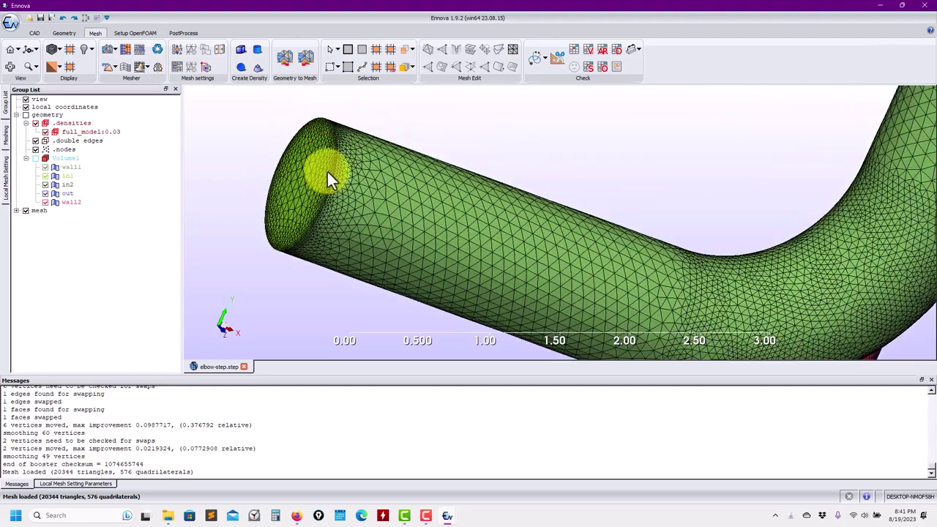
{"action": "middle_click_drag", "start_coordinate": [547, 237], "coordinate": [277, 119]}
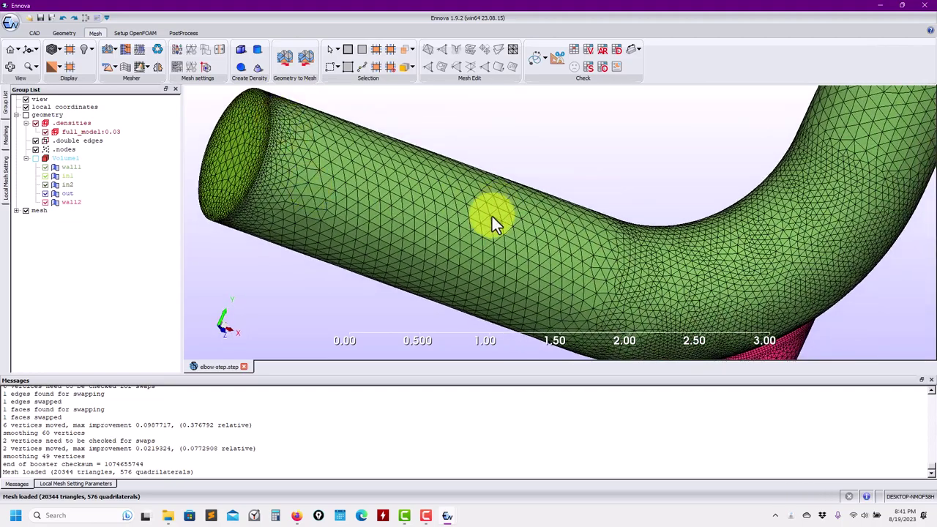
{"action": "middle_click_drag", "start_coordinate": [492, 223], "coordinate": [458, 185]}
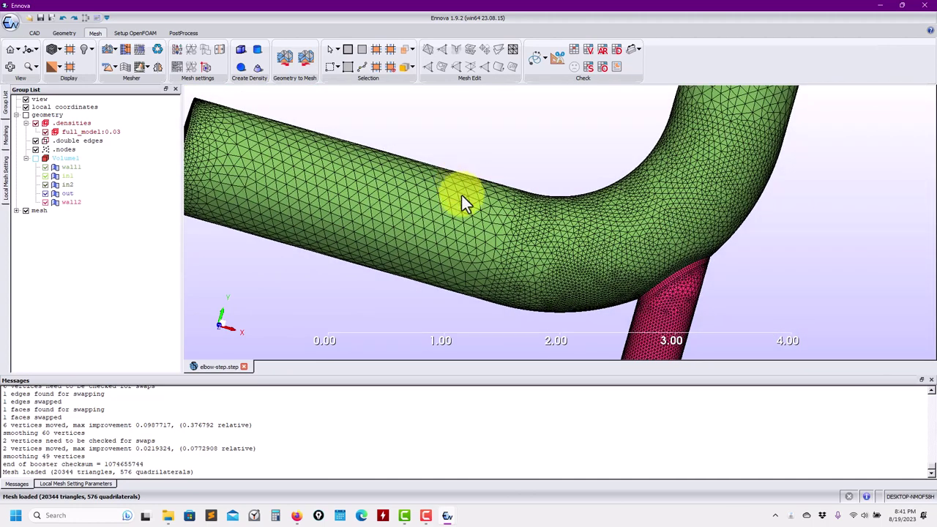
{"action": "middle_click_drag", "start_coordinate": [438, 203], "coordinate": [517, 203]}
{"action": "scroll", "coordinate": [545, 267], "scroll_direction": "up", "scroll_amount": 3}
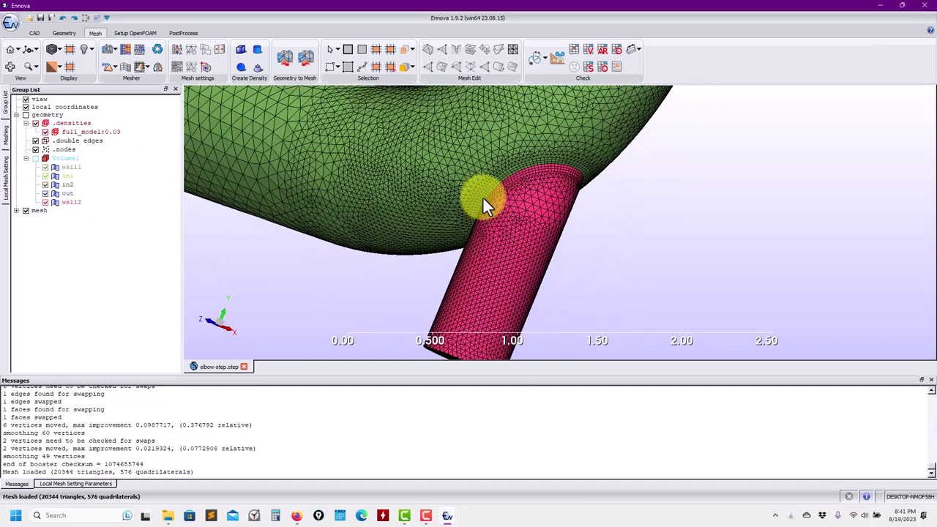
{"action": "middle_click_drag", "start_coordinate": [555, 235], "coordinate": [393, 121]}
{"action": "scroll", "coordinate": [541, 272], "scroll_direction": "down", "scroll_amount": 2}
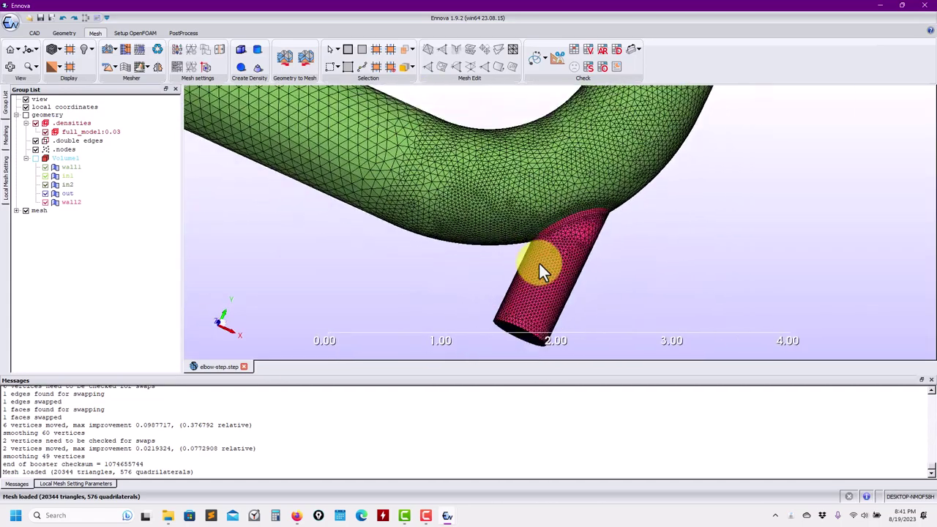
Generate the boundary layer mesh from the elbow's surface mesh, show the local mesh setting parameters and view the branch pipe junction.
{"action": "left_click", "coordinate": [125, 67]}
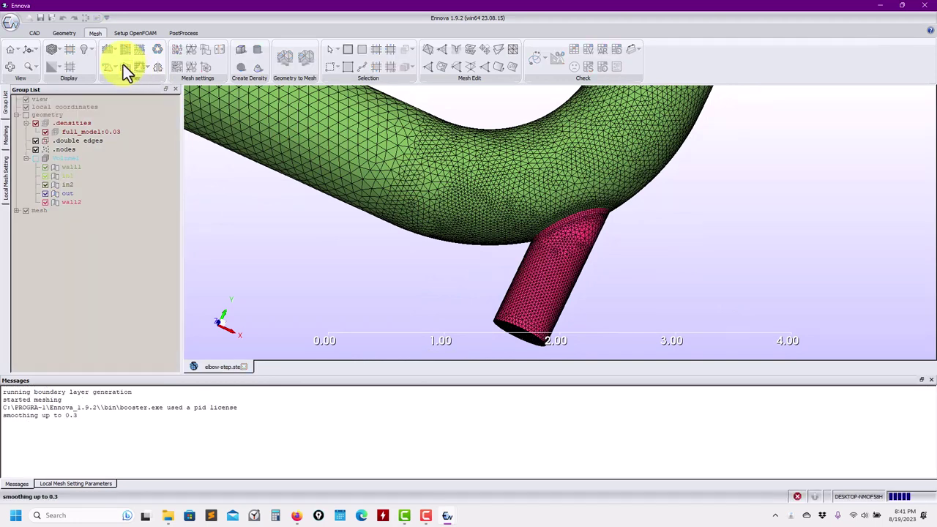
{"action": "left_click", "coordinate": [92, 484]}
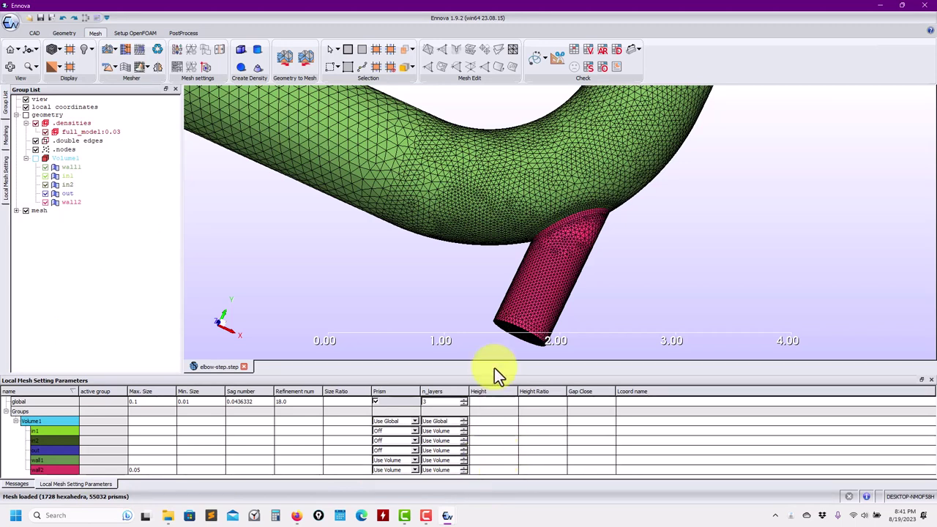
{"action": "scroll", "coordinate": [515, 242], "scroll_direction": "up", "scroll_amount": 3}
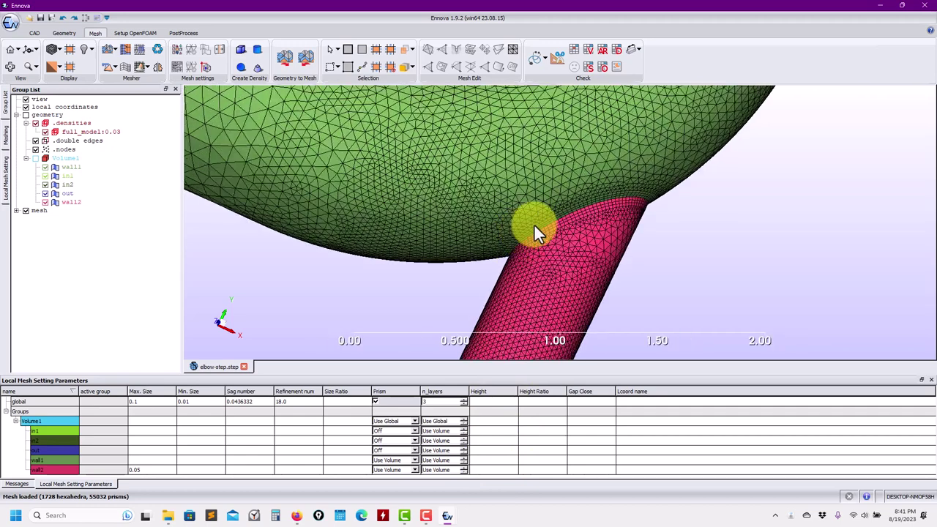
{"action": "scroll", "coordinate": [535, 235], "scroll_direction": "down", "scroll_amount": 1}
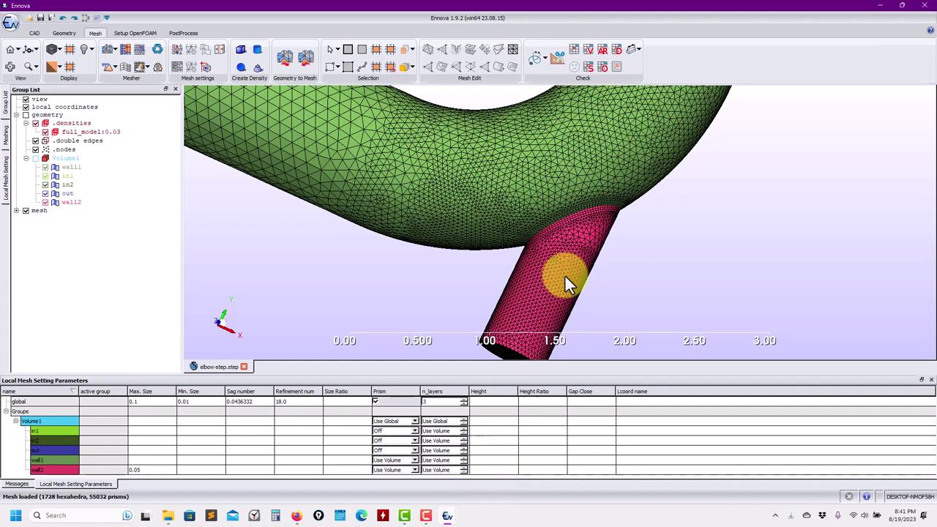
{"action": "scroll", "coordinate": [562, 259], "scroll_direction": "up", "scroll_amount": 2}
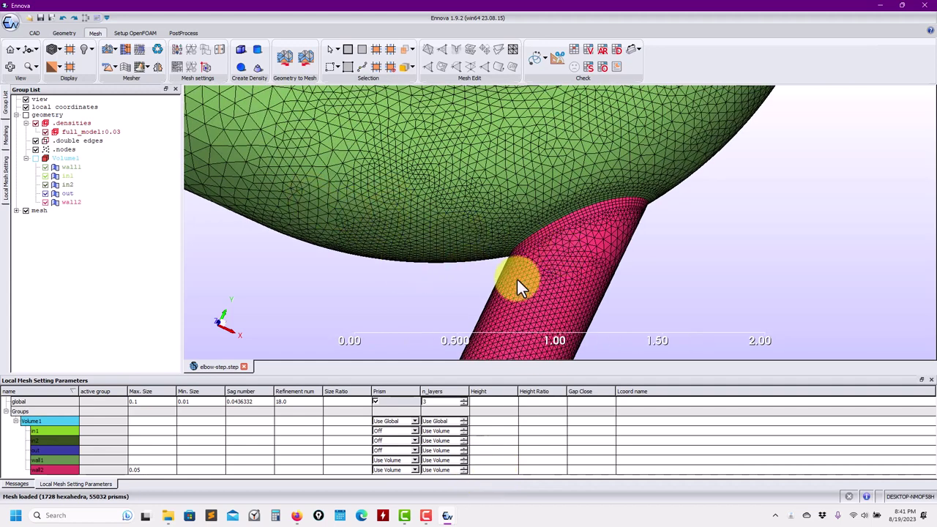
Cut the boundary layer mesh with a Z-plane, extract the cut faces and hide the plane drawing to view the layers.
{"action": "left_click", "coordinate": [558, 57]}
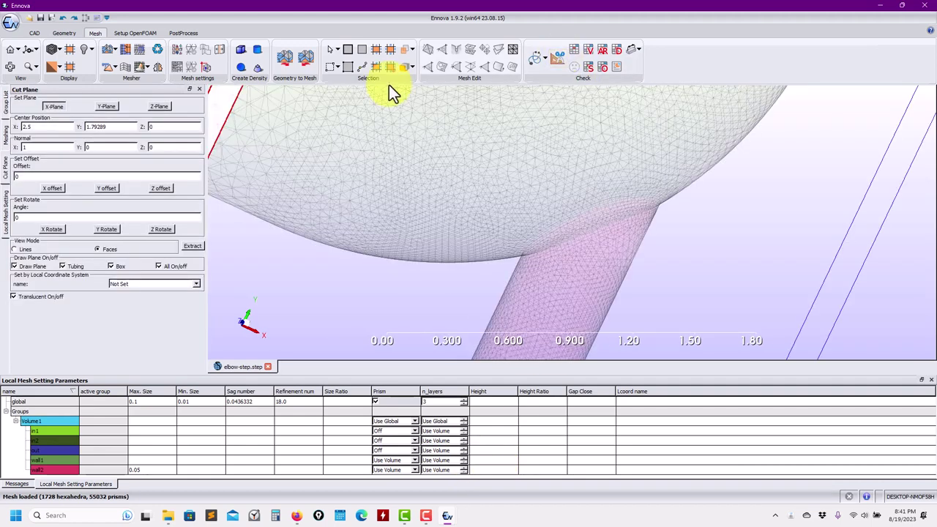
{"action": "left_click", "coordinate": [156, 107]}
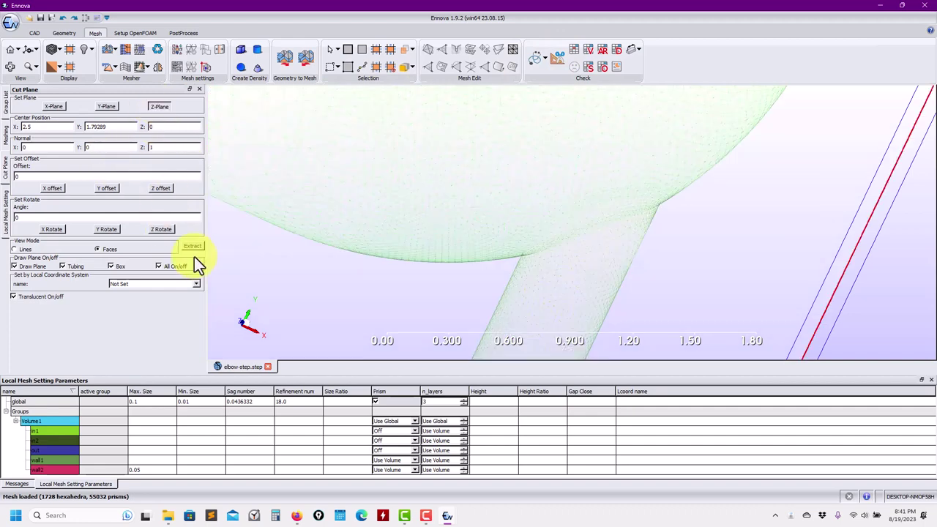
{"action": "left_click", "coordinate": [192, 246]}
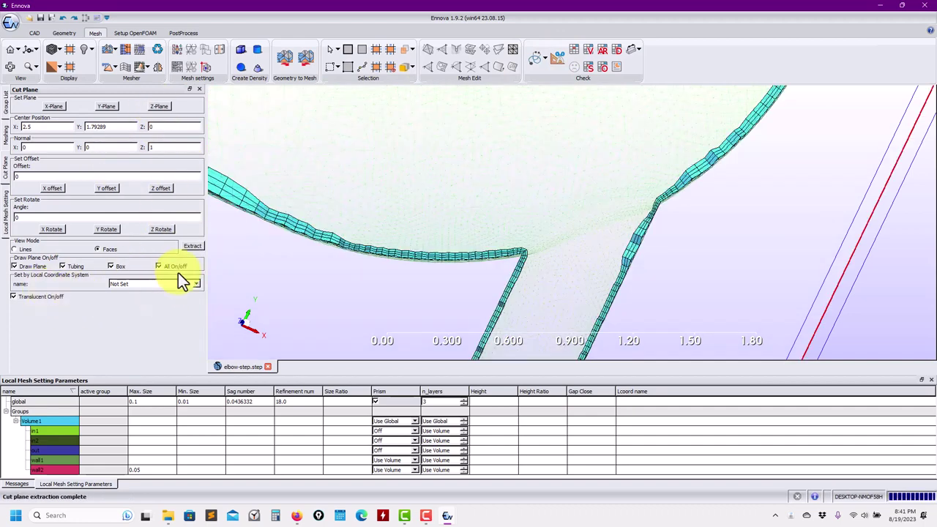
{"action": "left_click", "coordinate": [179, 268]}
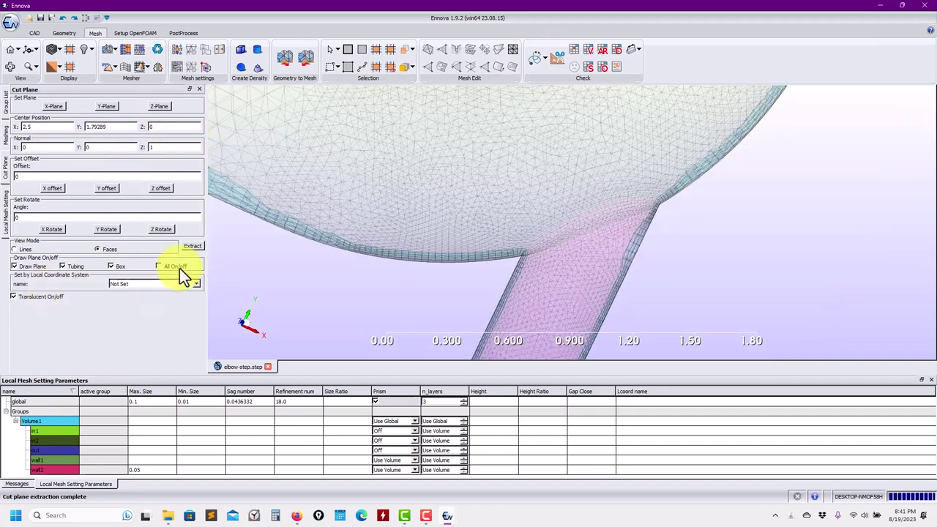
{"action": "left_click", "coordinate": [36, 298]}
{"action": "left_click_drag", "start_coordinate": [398, 244], "coordinate": [473, 170]}
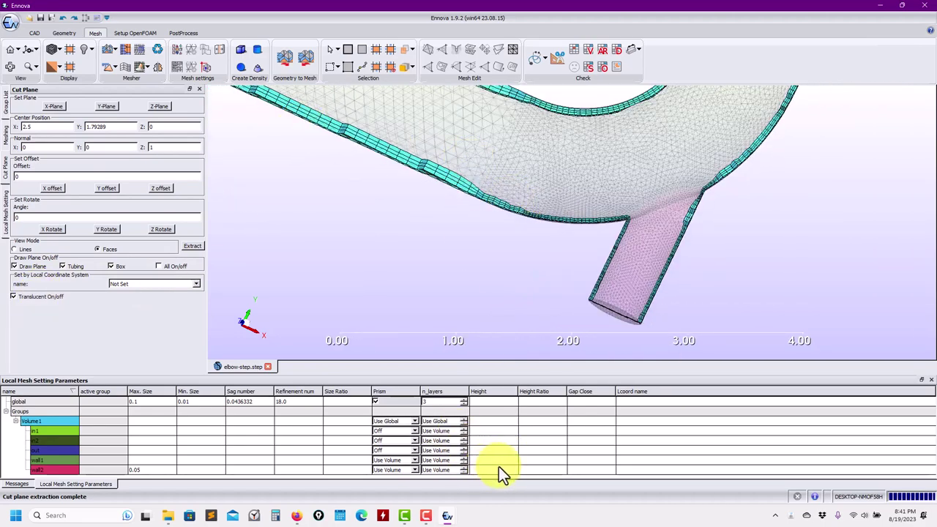
{"action": "left_click", "coordinate": [6, 134]}
{"action": "left_click", "coordinate": [6, 103]}
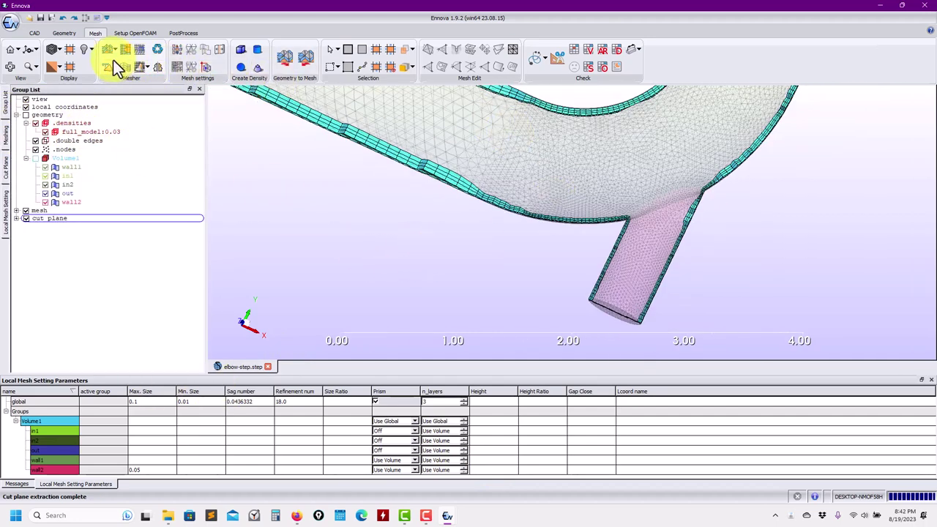
{"action": "left_click", "coordinate": [107, 69]}
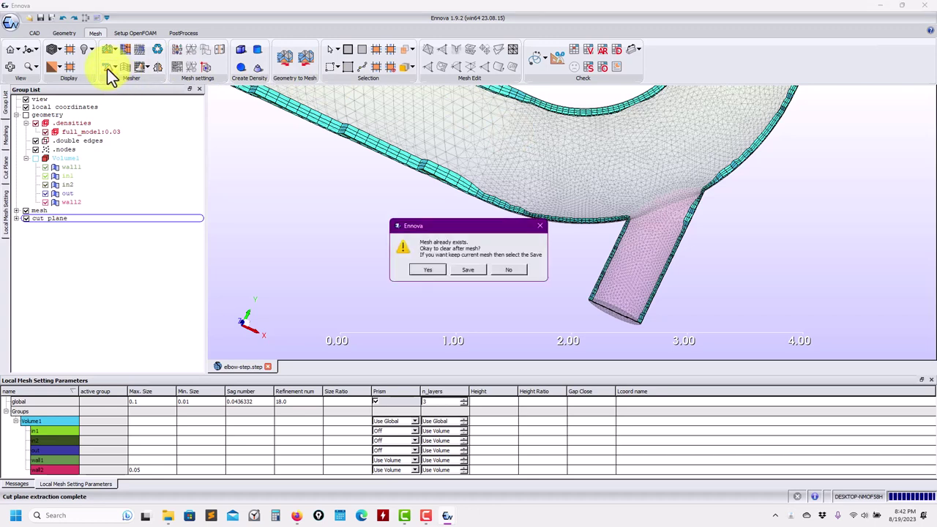
{"action": "left_click", "coordinate": [514, 271]}
Enable Use Lattice For Densities for the tetrahedral mesher and generate the elbow's polyhedral volume mesh, clearing the existing mesh.
{"action": "left_click", "coordinate": [7, 135]}
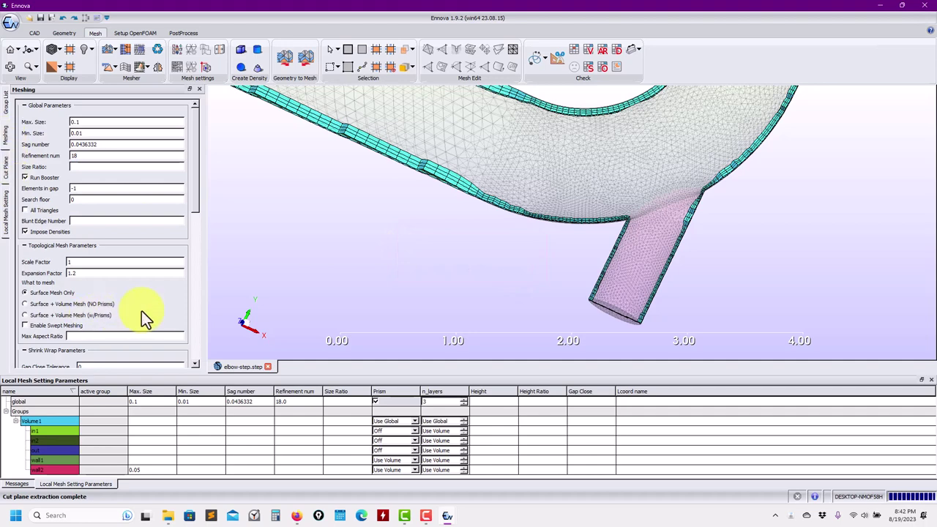
{"action": "scroll", "coordinate": [173, 315], "scroll_direction": "down", "scroll_amount": 4}
{"action": "scroll", "coordinate": [176, 315], "scroll_direction": "down", "scroll_amount": 5}
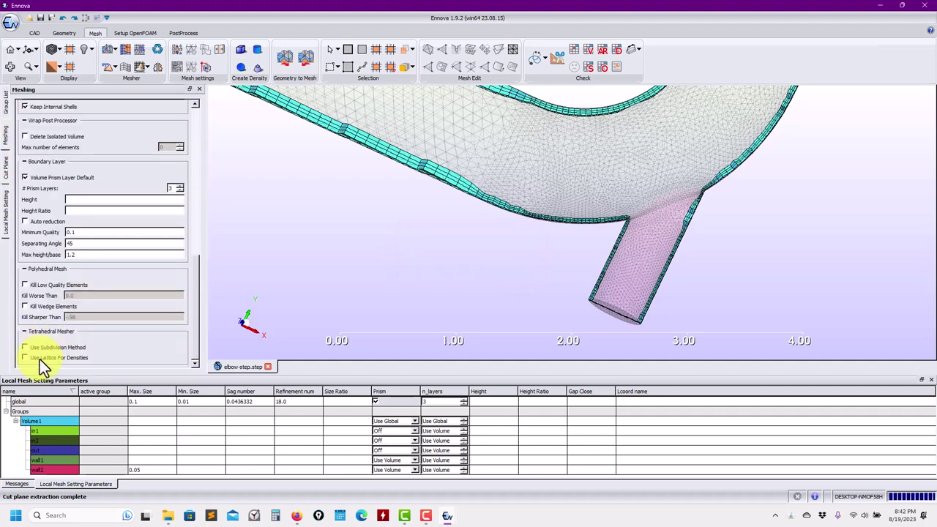
{"action": "left_click", "coordinate": [39, 359]}
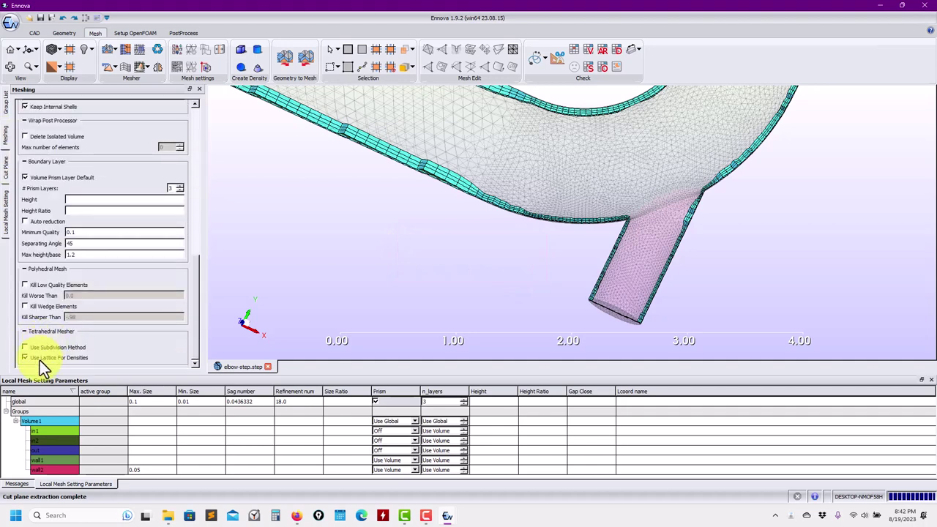
{"action": "left_click", "coordinate": [109, 66]}
{"action": "left_click", "coordinate": [434, 272]}
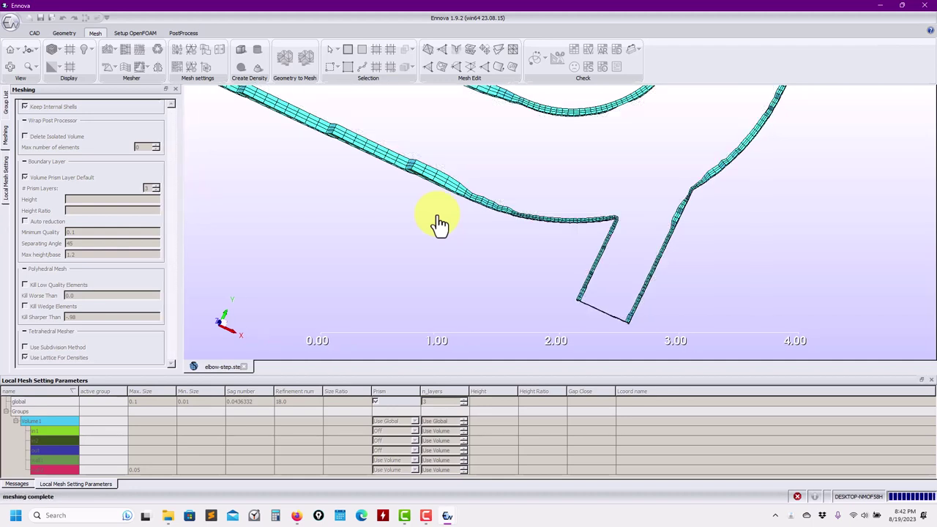
Cut the polyhedral mesh with a Z-plane, extract the cut faces and hide the plane drawing, keeping the outer mesh translucent.
{"action": "mouse_move", "coordinate": [439, 223]}
{"action": "left_mouse_down"}
{"action": "mouse_move", "coordinate": [523, 314]}
{"action": "mouse_move", "coordinate": [567, 228]}
{"action": "mouse_move", "coordinate": [588, 251]}
{"action": "mouse_move", "coordinate": [560, 180]}
{"action": "mouse_move", "coordinate": [595, 167]}
{"action": "mouse_move", "coordinate": [657, 205]}
{"action": "mouse_move", "coordinate": [560, 161]}
{"action": "mouse_move", "coordinate": [572, 215]}
{"action": "mouse_move", "coordinate": [519, 198]}
{"action": "mouse_move", "coordinate": [586, 110]}
{"action": "left_mouse_up"}
{"action": "left_click", "coordinate": [550, 62]}
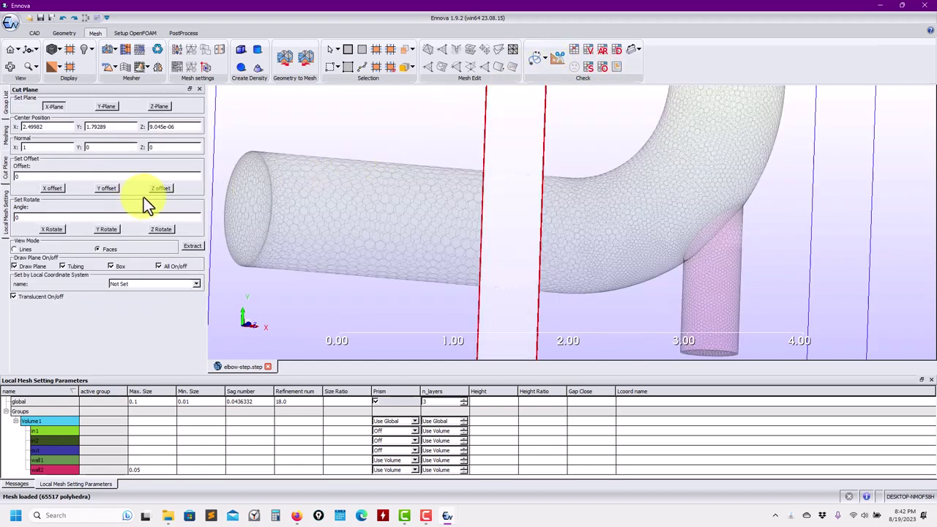
{"action": "left_click", "coordinate": [158, 106]}
{"action": "left_click", "coordinate": [192, 246]}
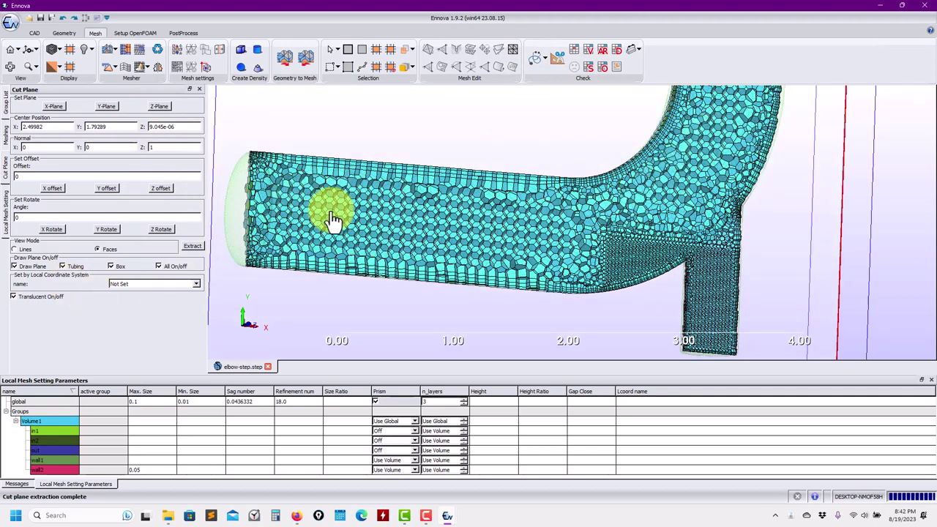
{"action": "left_click", "coordinate": [161, 229]}
{"action": "left_click", "coordinate": [170, 267]}
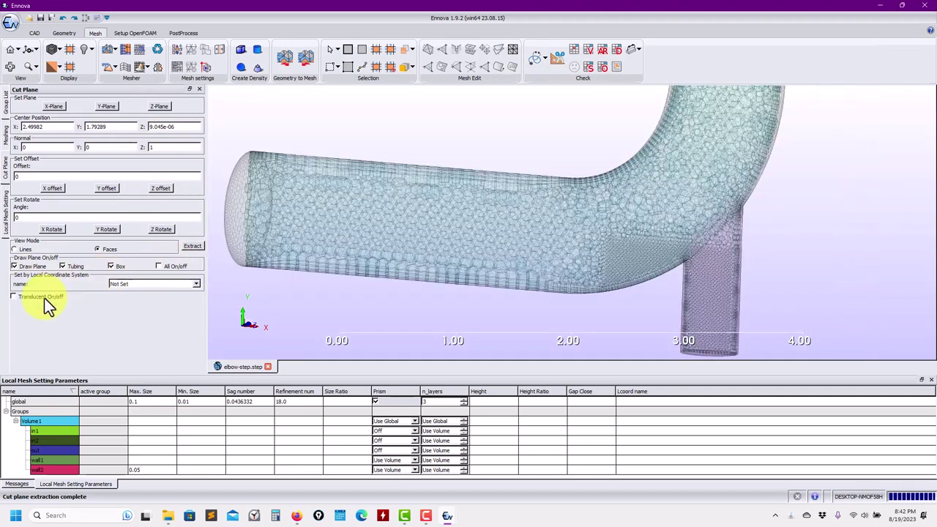
{"action": "left_click", "coordinate": [44, 297]}
{"action": "left_click", "coordinate": [13, 298]}
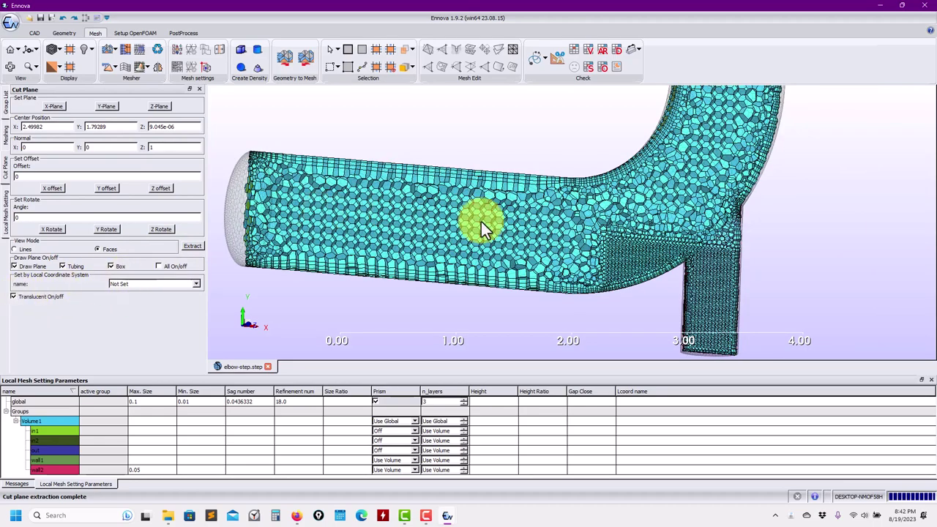
Examine the cut cells at the edge of the density box and the prism layers along the pipe's lower wall.
{"action": "left_click_drag", "start_coordinate": [481, 221], "coordinate": [674, 233]}
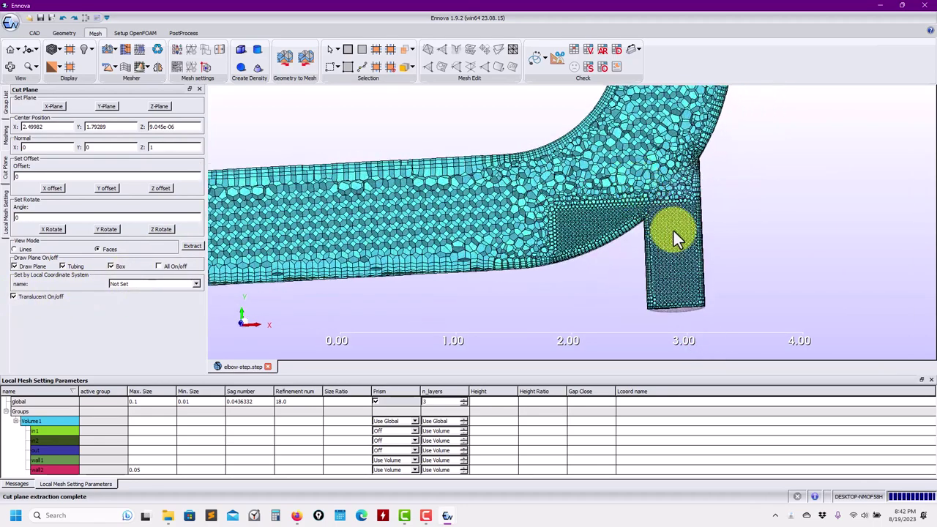
{"action": "scroll", "coordinate": [603, 241], "scroll_direction": "up", "scroll_amount": 10}
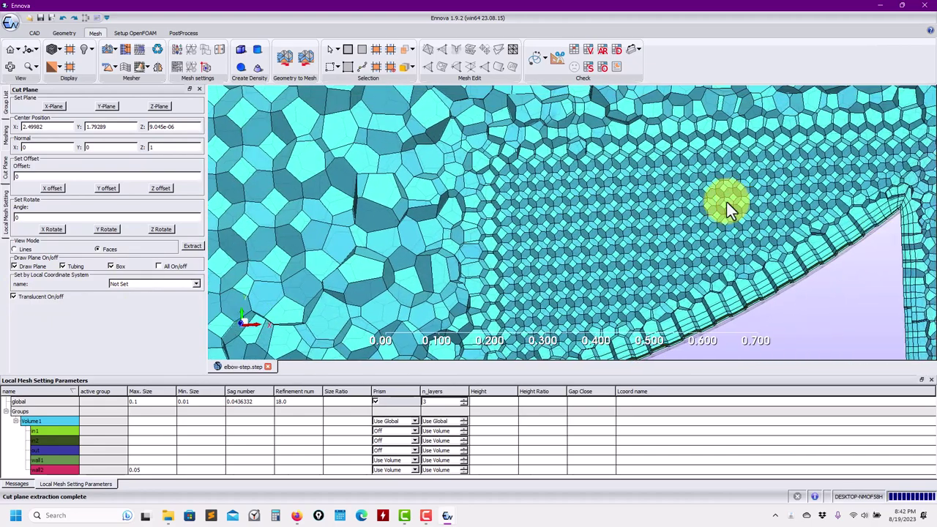
{"action": "left_click_drag", "start_coordinate": [726, 201], "coordinate": [595, 189]}
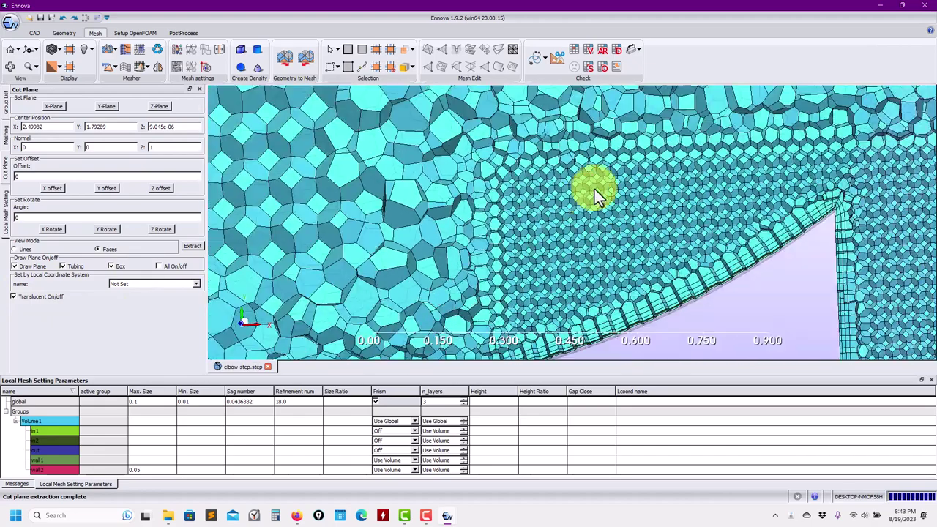
{"action": "scroll", "coordinate": [681, 181], "scroll_direction": "down", "scroll_amount": 2}
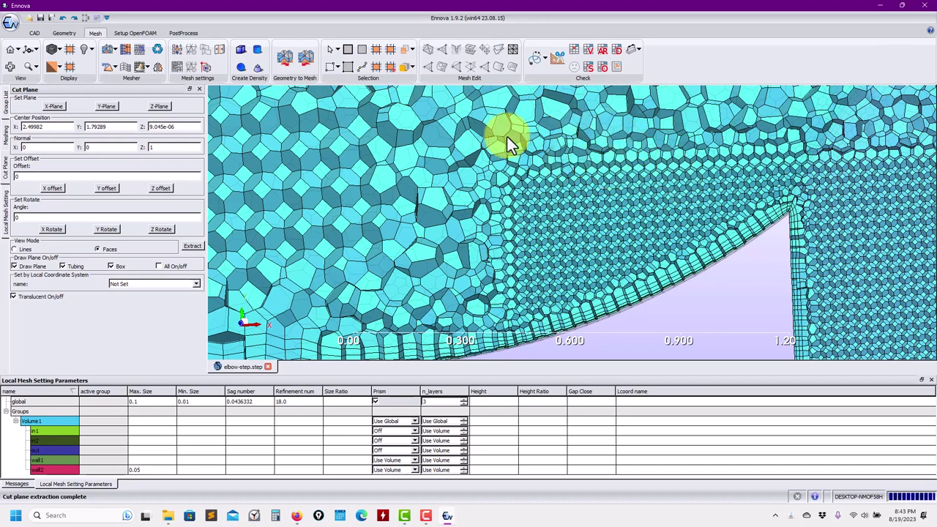
{"action": "scroll", "coordinate": [578, 219], "scroll_direction": "down", "scroll_amount": 1}
{"action": "scroll", "coordinate": [545, 237], "scroll_direction": "down", "scroll_amount": 1}
{"action": "scroll", "coordinate": [643, 234], "scroll_direction": "down", "scroll_amount": 1}
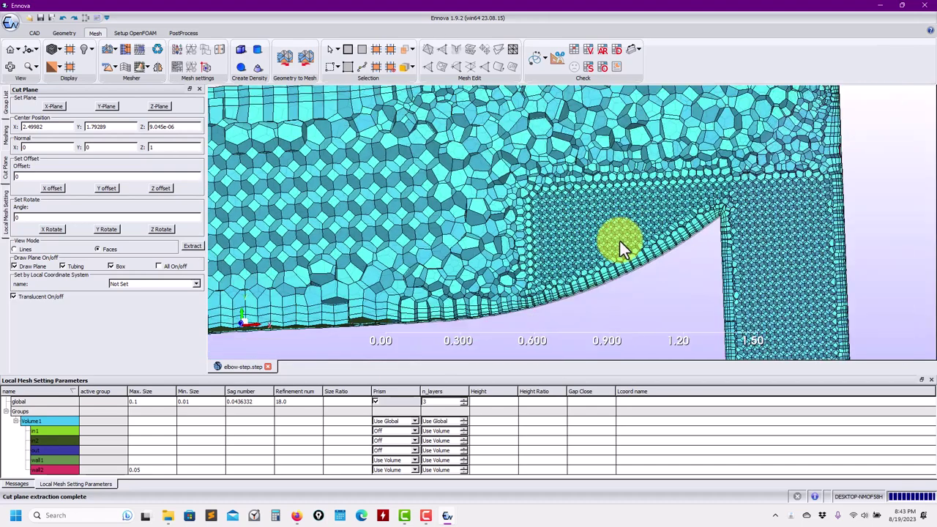
{"action": "scroll", "coordinate": [619, 239], "scroll_direction": "up", "scroll_amount": 2}
{"action": "scroll", "coordinate": [581, 235], "scroll_direction": "up", "scroll_amount": 2}
{"action": "scroll", "coordinate": [537, 161], "scroll_direction": "up", "scroll_amount": 1}
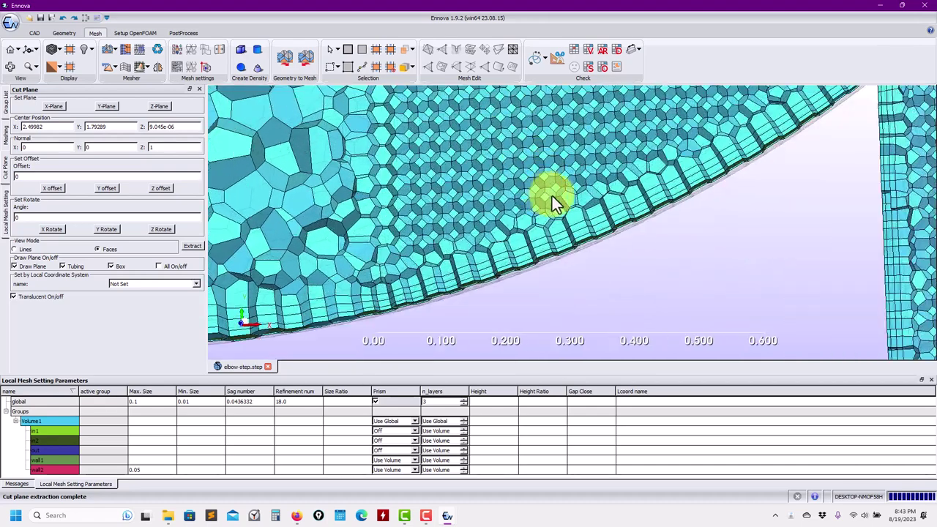
Examine the cut mesh at the branch pipe junction, through the bend and along the whole elbow, including a side view.
{"action": "left_click_drag", "start_coordinate": [707, 173], "coordinate": [590, 173]}
{"action": "scroll", "coordinate": [588, 173], "scroll_direction": "down", "scroll_amount": 1}
{"action": "scroll", "coordinate": [600, 186], "scroll_direction": "down", "scroll_amount": 4}
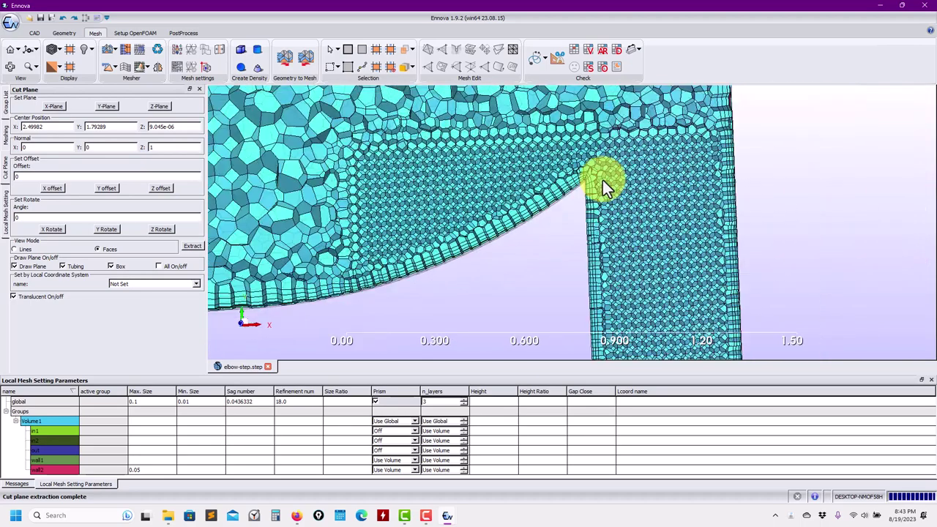
{"action": "scroll", "coordinate": [600, 185], "scroll_direction": "up", "scroll_amount": 2}
{"action": "scroll", "coordinate": [597, 176], "scroll_direction": "down", "scroll_amount": 3}
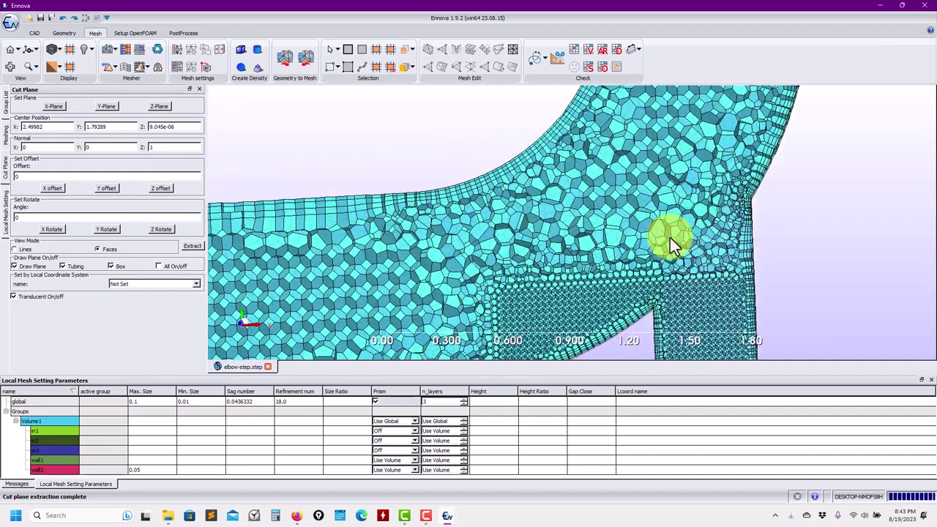
{"action": "scroll", "coordinate": [586, 190], "scroll_direction": "up", "scroll_amount": 2}
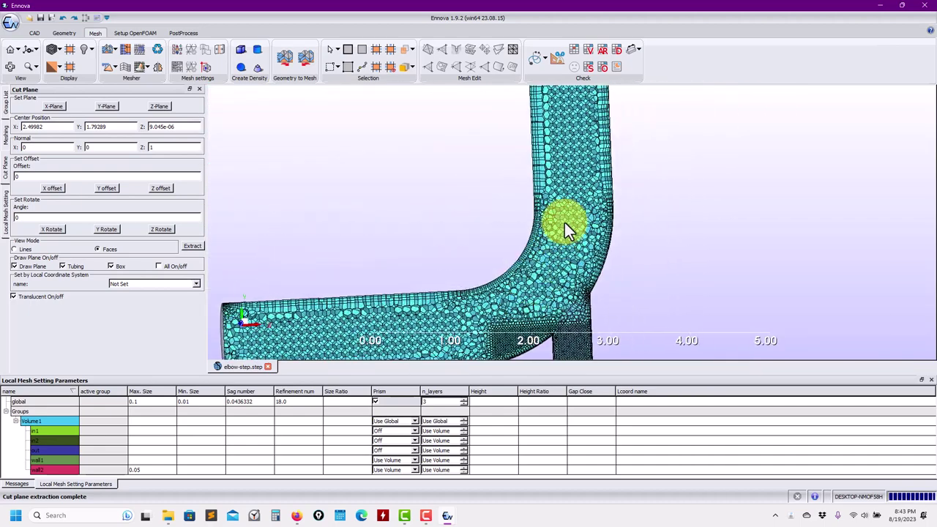
{"action": "left_click_drag", "start_coordinate": [560, 218], "coordinate": [592, 218]}
{"action": "scroll", "coordinate": [589, 209], "scroll_direction": "down", "scroll_amount": 2}
{"action": "scroll", "coordinate": [585, 209], "scroll_direction": "down", "scroll_amount": 1}
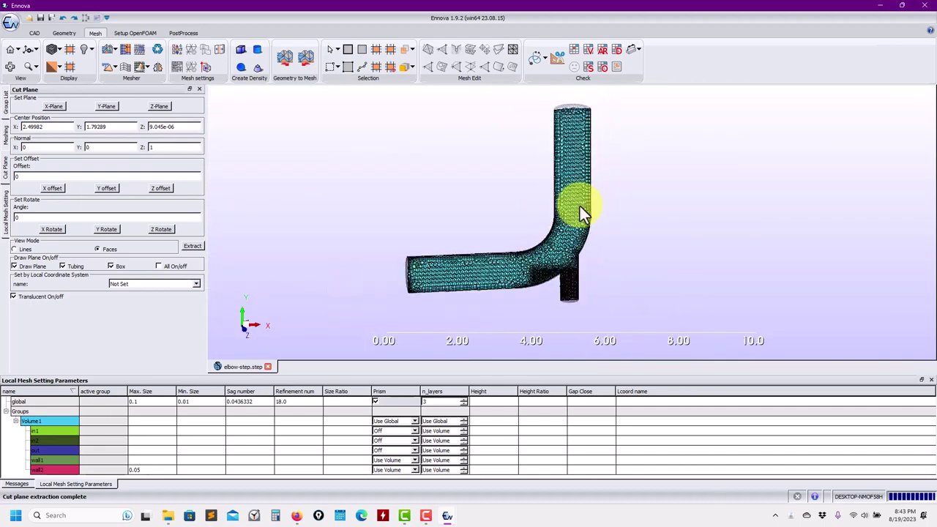
{"action": "left_click_drag", "start_coordinate": [572, 154], "coordinate": [726, 199]}
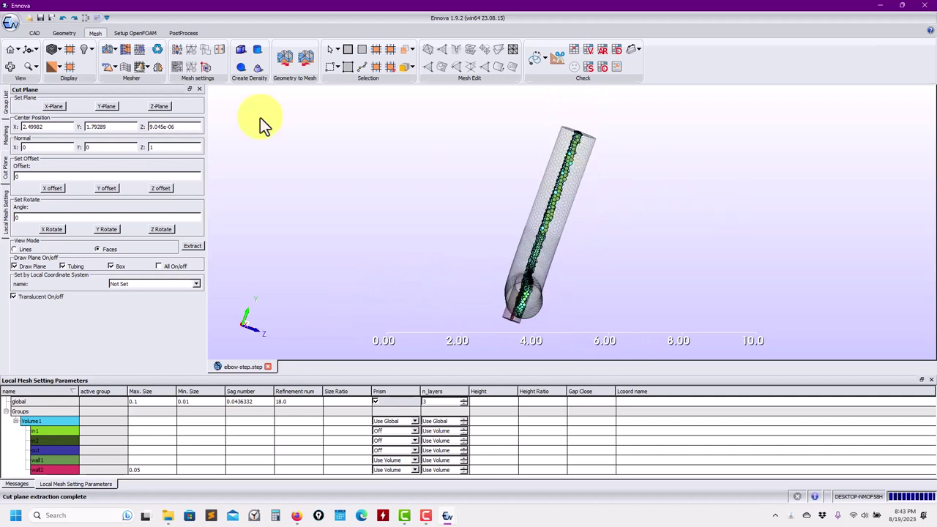
Delete the mesh from the group list, leaving only the elbow geometry and its density box.
{"action": "left_click", "coordinate": [8, 143]}
{"action": "left_click", "coordinate": [7, 103]}
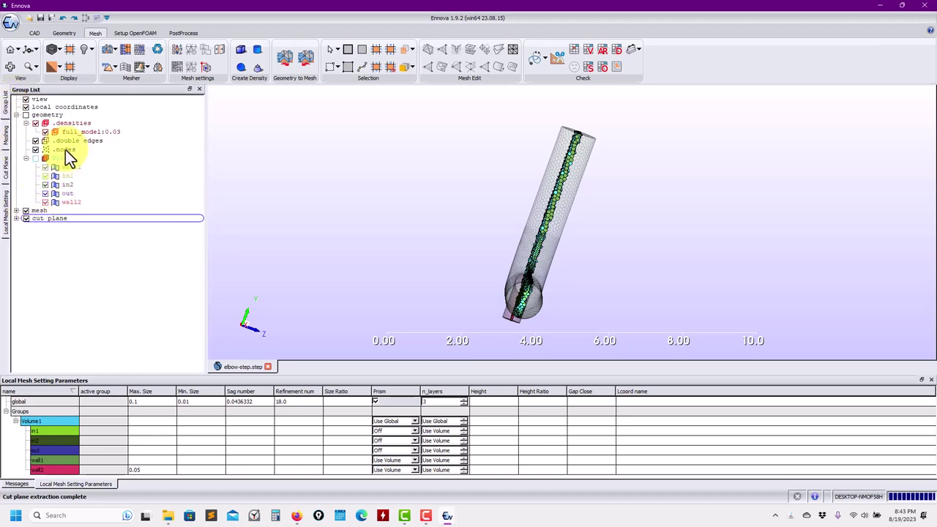
{"action": "left_click", "coordinate": [37, 211]}
{"action": "right_click", "coordinate": [55, 212]}
{"action": "left_click", "coordinate": [52, 248]}
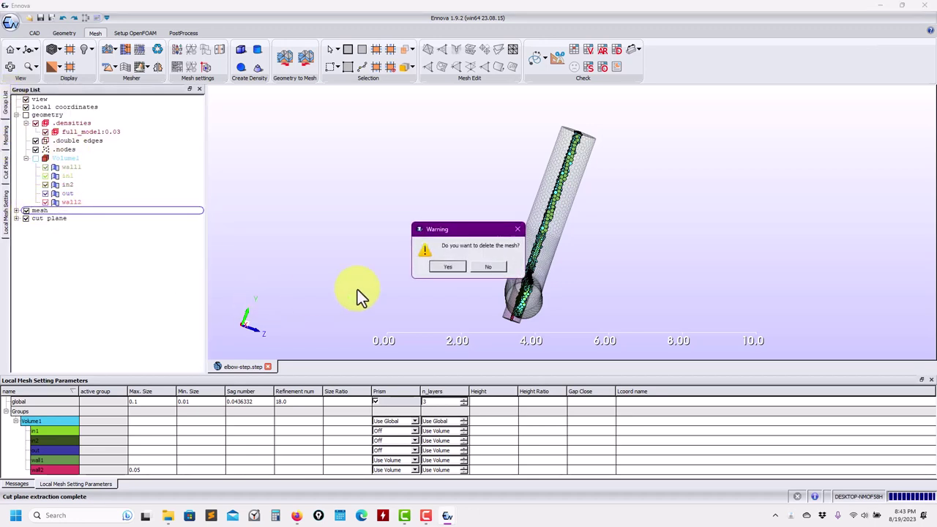
{"action": "left_click", "coordinate": [448, 267]}
{"action": "left_click", "coordinate": [6, 169]}
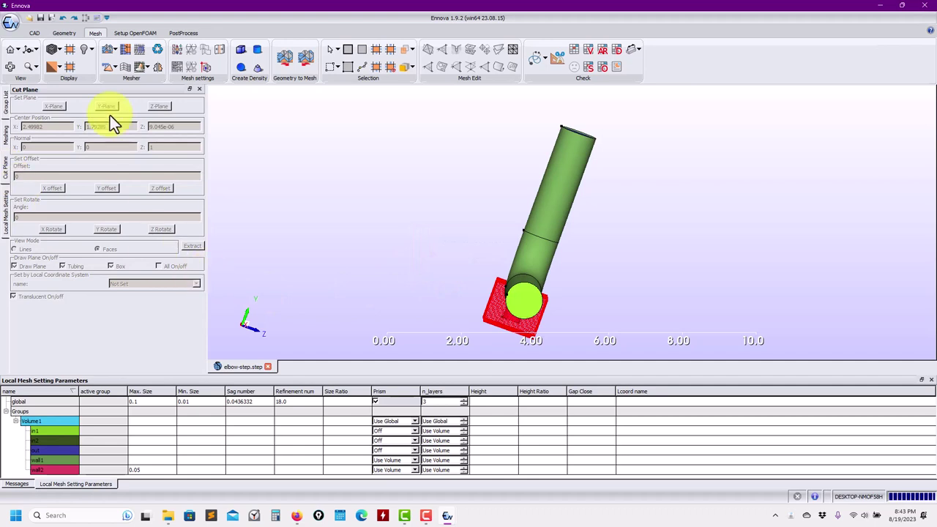
{"action": "left_click", "coordinate": [6, 102]}
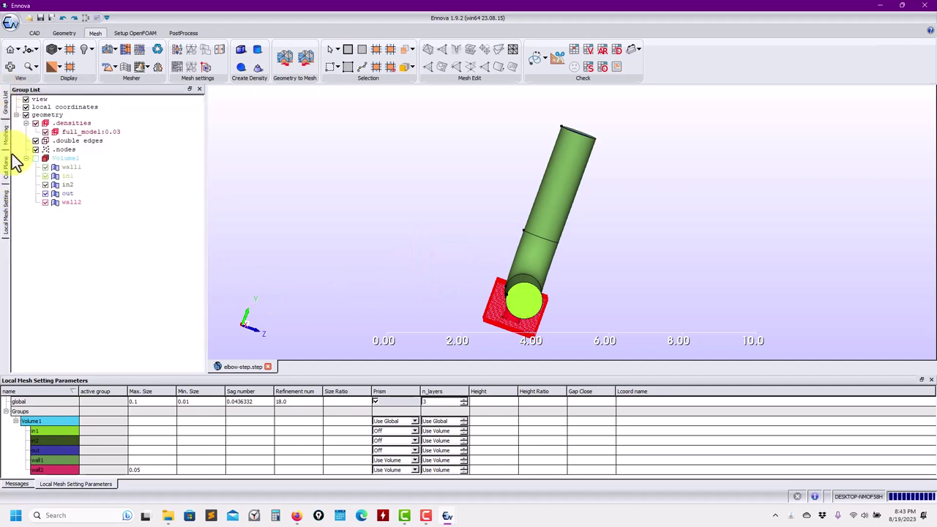
Open the maximum size setting for the node on the outlet's rim and dismiss it without entering a value.
{"action": "middle_click_drag", "start_coordinate": [482, 266], "coordinate": [454, 203]}
{"action": "scroll", "coordinate": [453, 203], "scroll_direction": "up", "scroll_amount": 3}
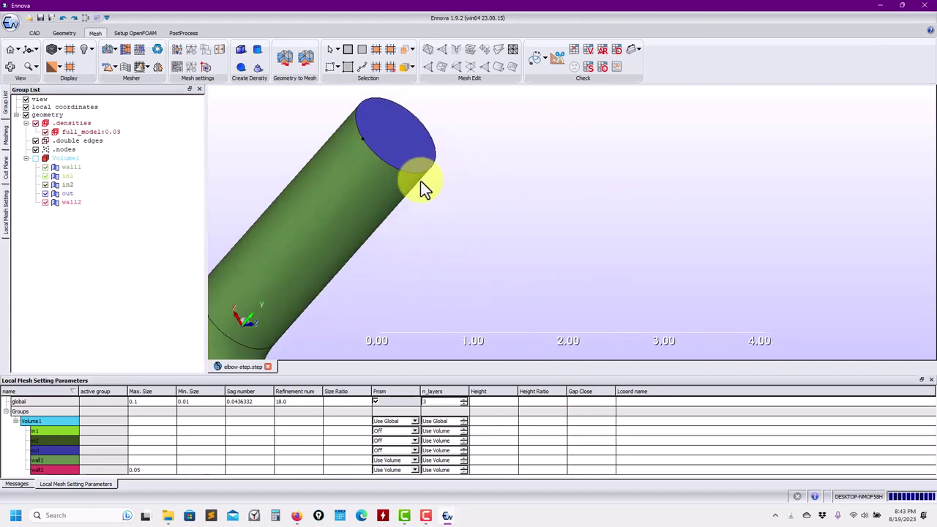
{"action": "scroll", "coordinate": [531, 276], "scroll_direction": "down", "scroll_amount": 2}
{"action": "middle_click_drag", "start_coordinate": [530, 276], "coordinate": [475, 240]}
{"action": "scroll", "coordinate": [476, 241], "scroll_direction": "up", "scroll_amount": 1}
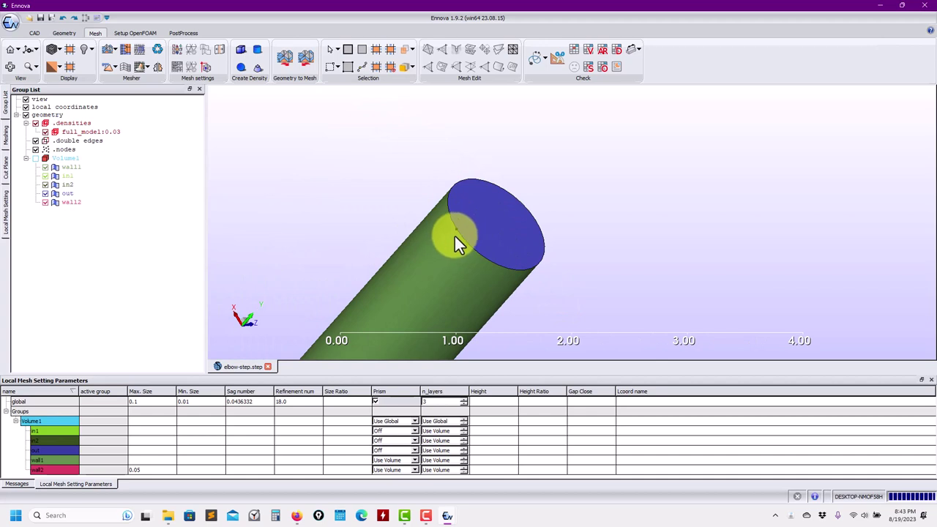
{"action": "left_click", "coordinate": [458, 230]}
{"action": "right_click", "coordinate": [458, 230]}
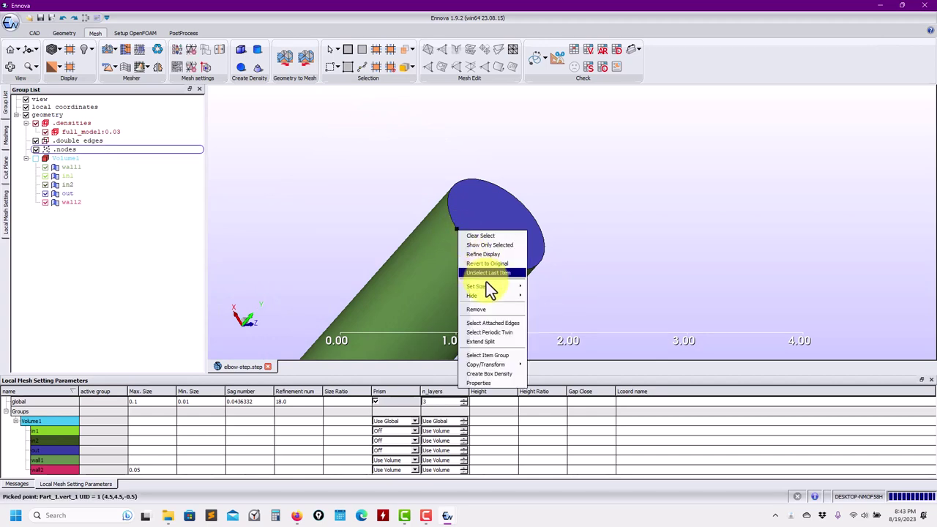
{"action": "mouse_move", "coordinate": [490, 287]}
{"action": "left_click", "coordinate": [539, 293]}
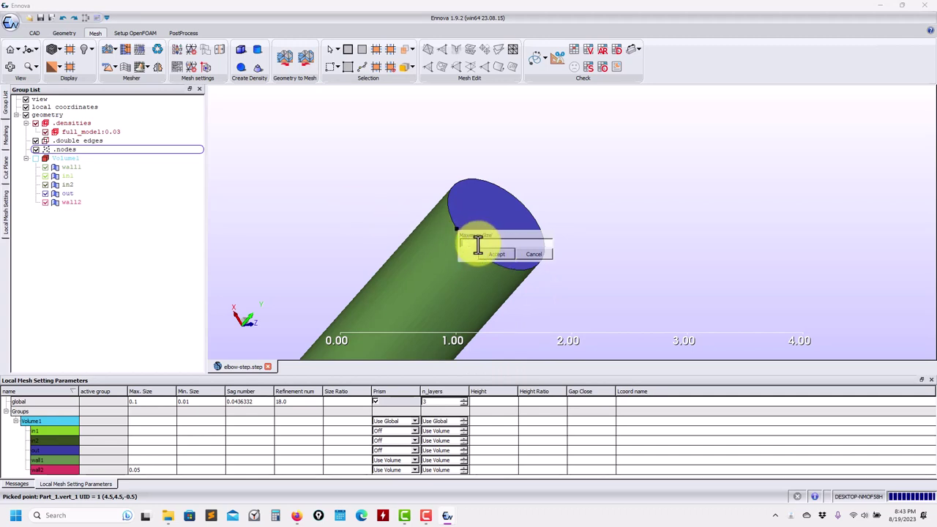
{"action": "left_click", "coordinate": [531, 255]}
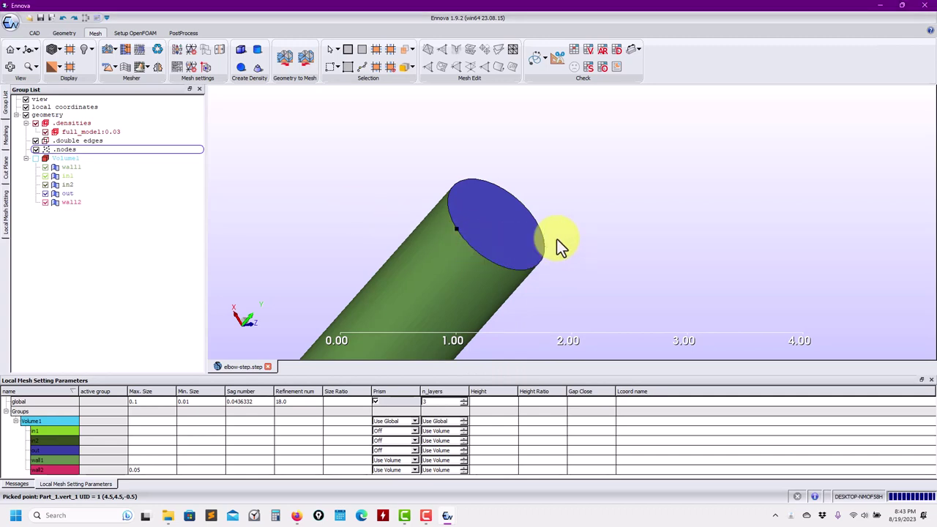
{"action": "scroll", "coordinate": [457, 229], "scroll_direction": "up", "scroll_amount": 3}
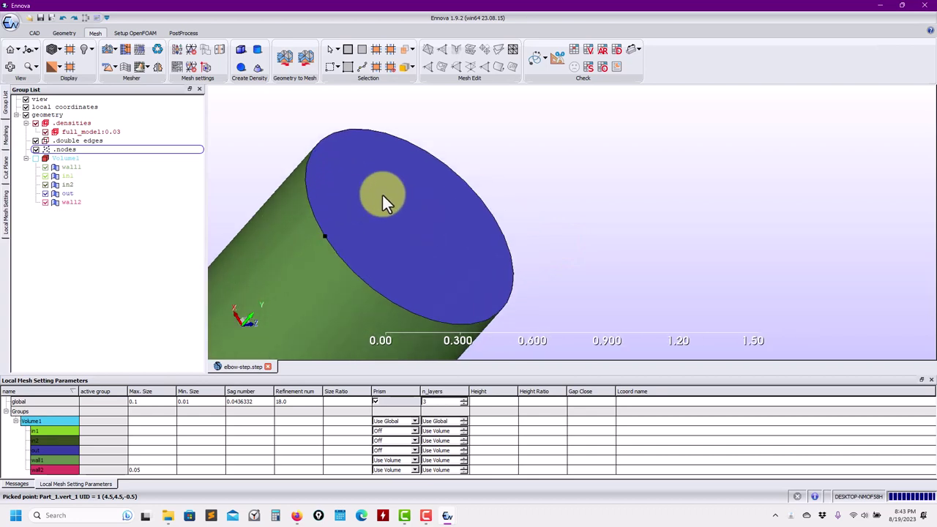
{"action": "scroll", "coordinate": [382, 193], "scroll_direction": "down", "scroll_amount": 1}
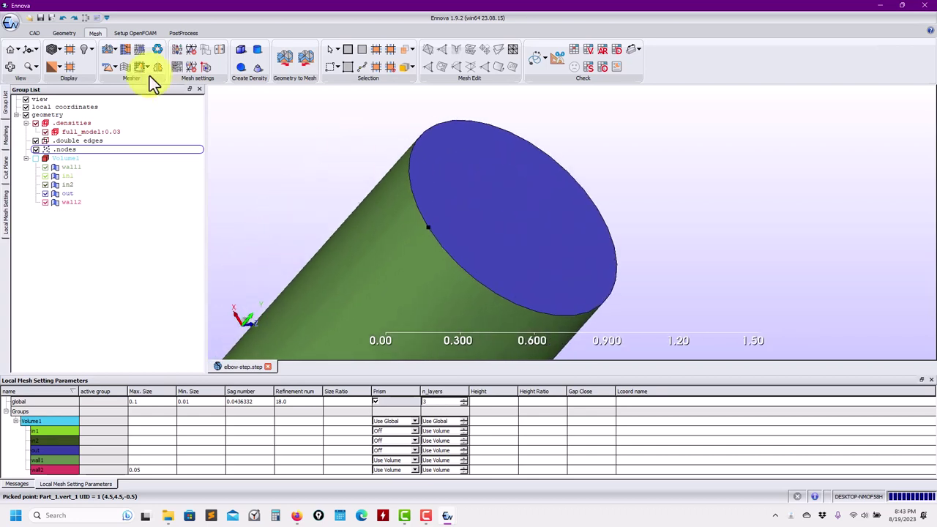
{"action": "left_click", "coordinate": [63, 33]}
{"action": "left_click", "coordinate": [97, 35]}
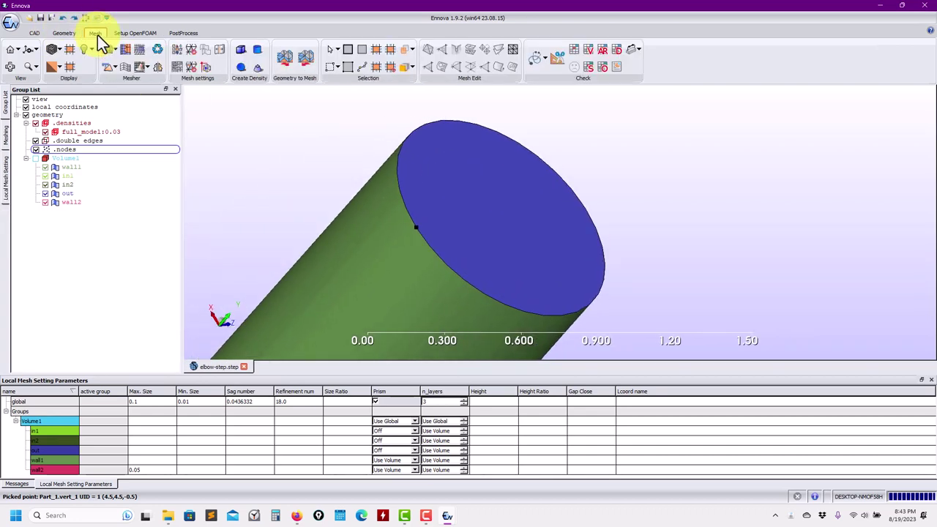
{"action": "left_click", "coordinate": [246, 66]}
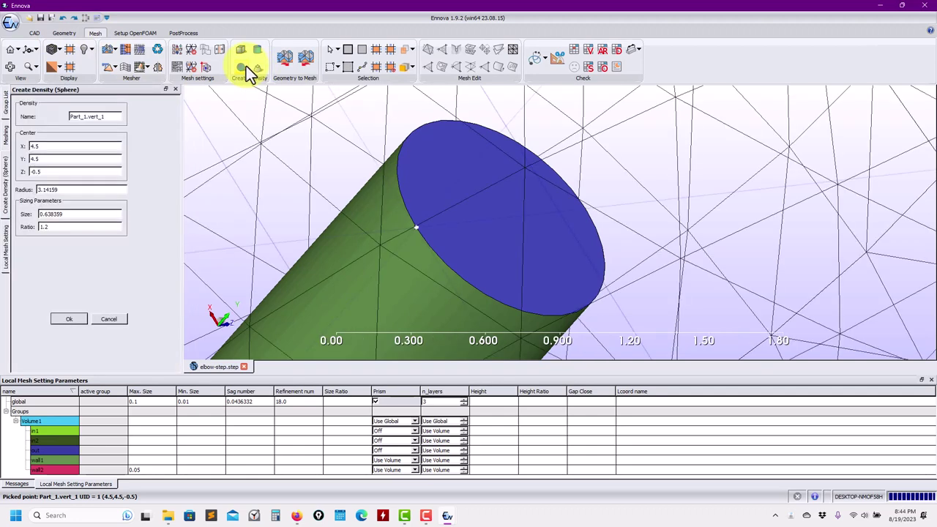
{"action": "left_click", "coordinate": [110, 319]}
{"action": "left_click", "coordinate": [453, 272]}
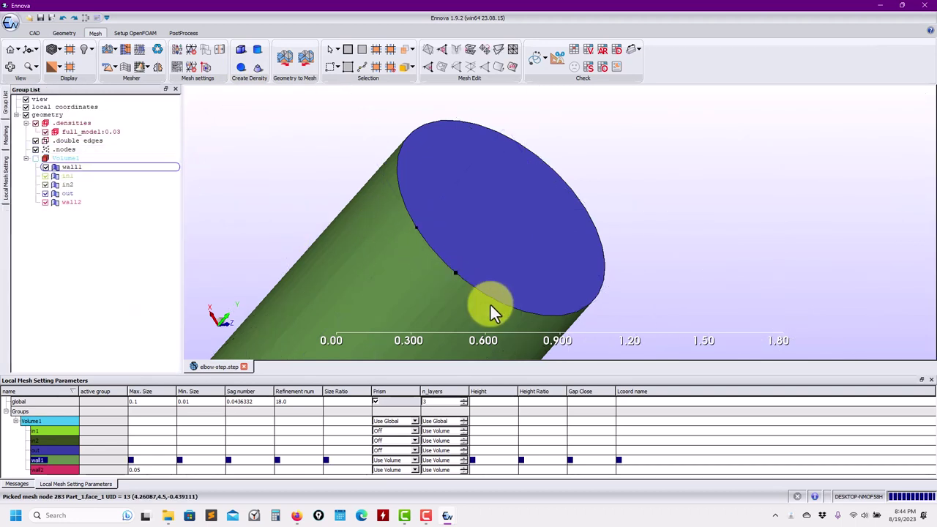
{"action": "left_click_drag", "start_coordinate": [490, 297], "coordinate": [491, 298]}
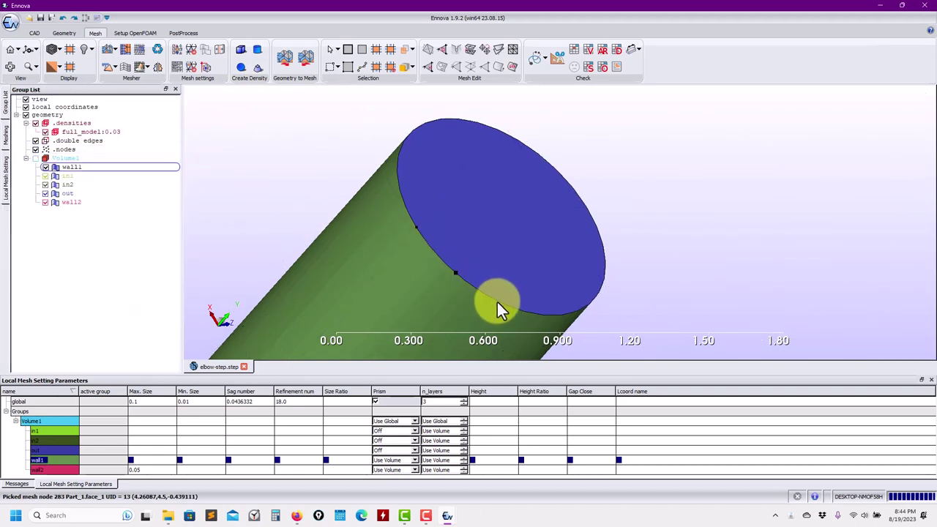
{"action": "left_click", "coordinate": [497, 301]}
{"action": "left_click", "coordinate": [471, 286]}
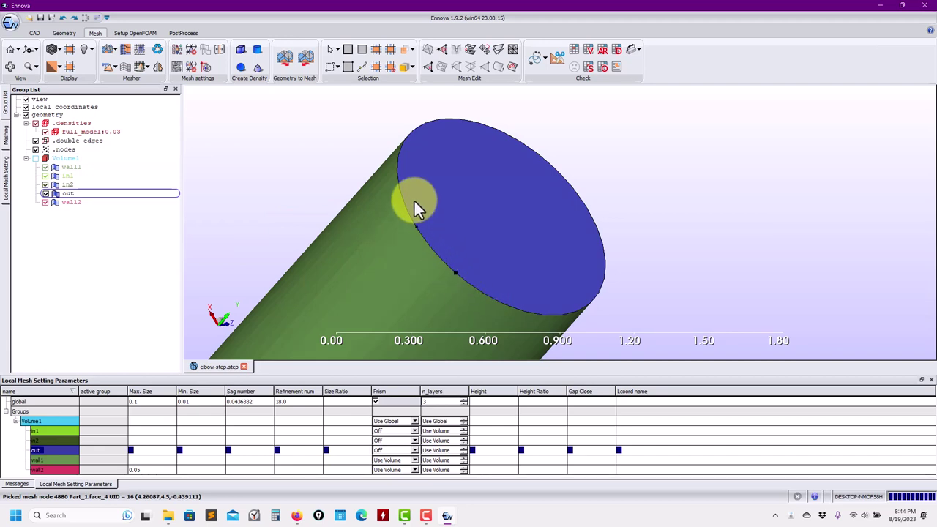
{"action": "left_click", "coordinate": [395, 168]}
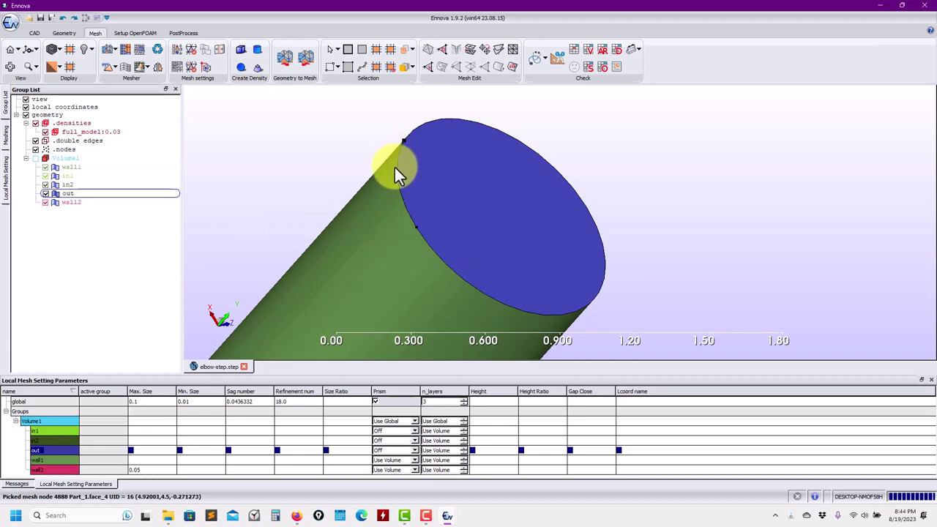
{"action": "left_click", "coordinate": [417, 229]}
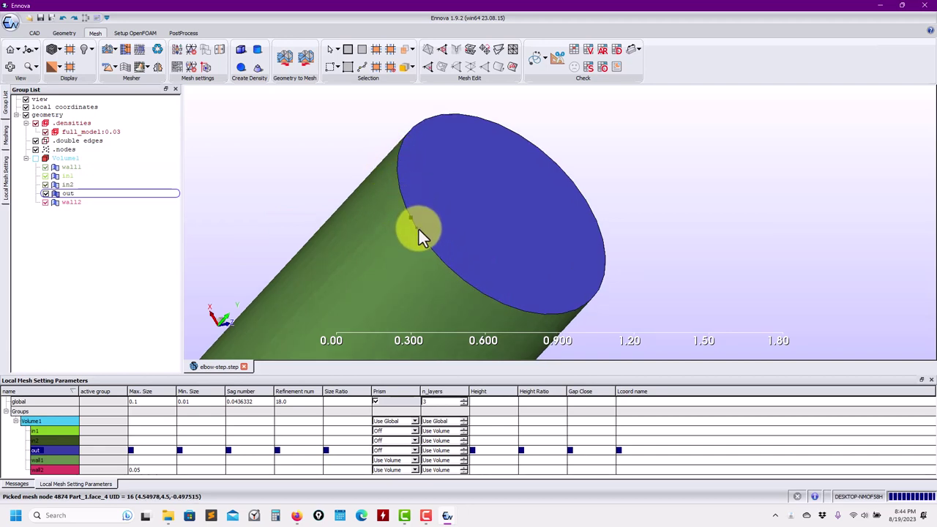
Create a sphere density centred on the outlet rim's node at 4.5, 4.5, -0.5, with radius 0.4, size 0.1 and ratio 1.2.
{"action": "left_click", "coordinate": [416, 229]}
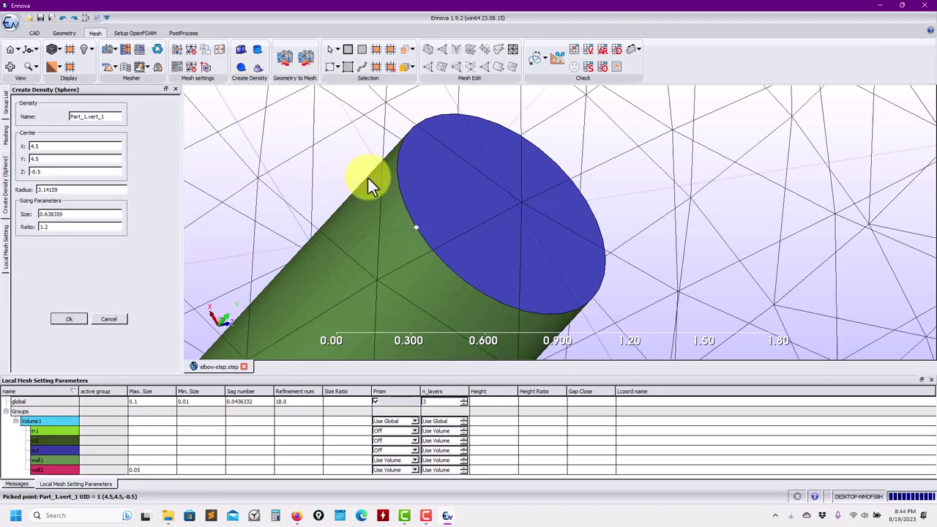
{"action": "left_click_drag", "start_coordinate": [586, 306], "coordinate": [490, 154]}
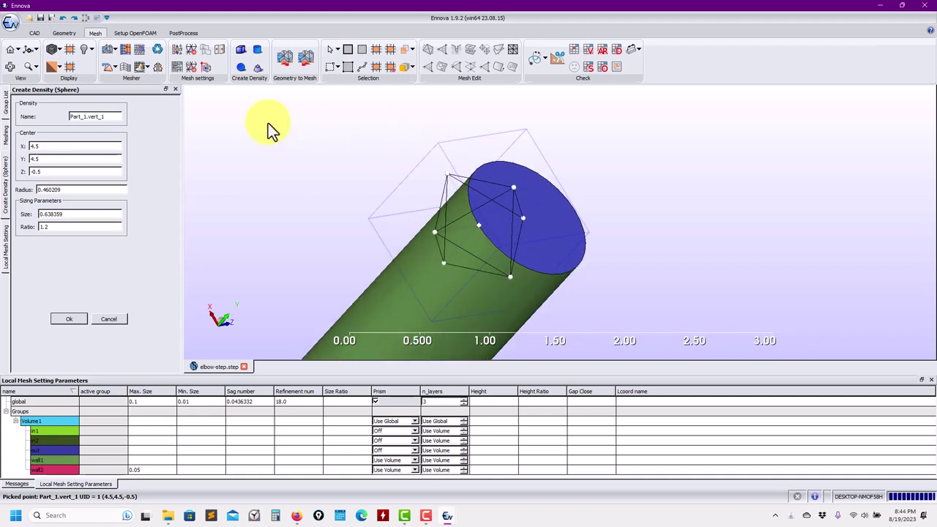
{"action": "double_click", "coordinate": [78, 214]}
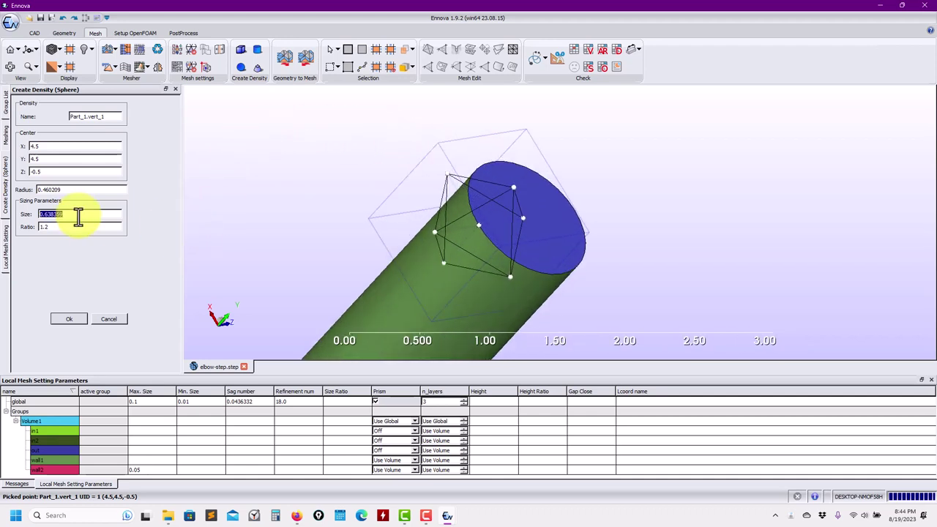
{"action": "type", "text": "0.1"}
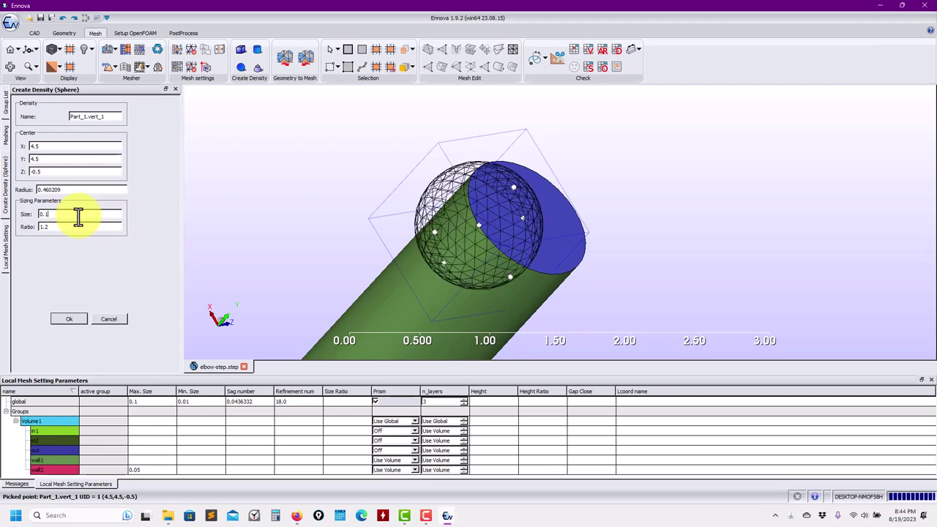
{"action": "double_click", "coordinate": [73, 190]}
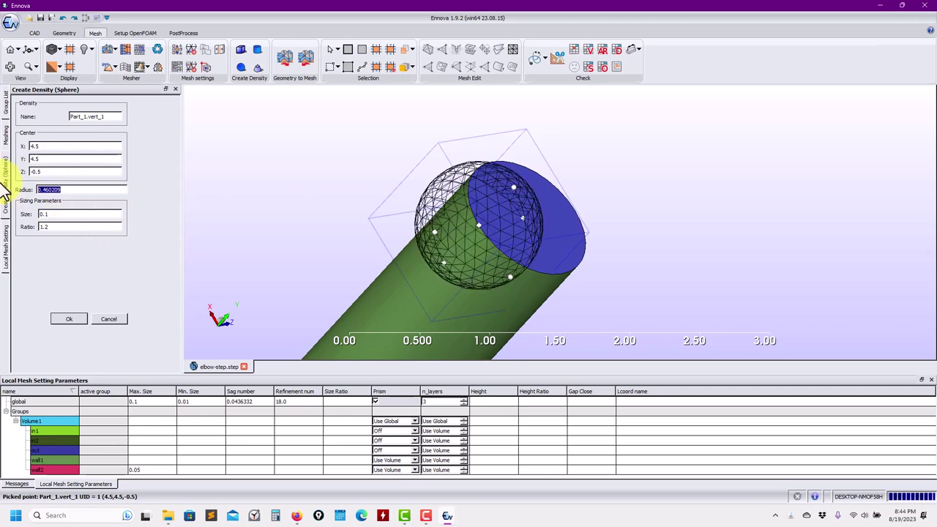
{"action": "type", "text": "0.4"}
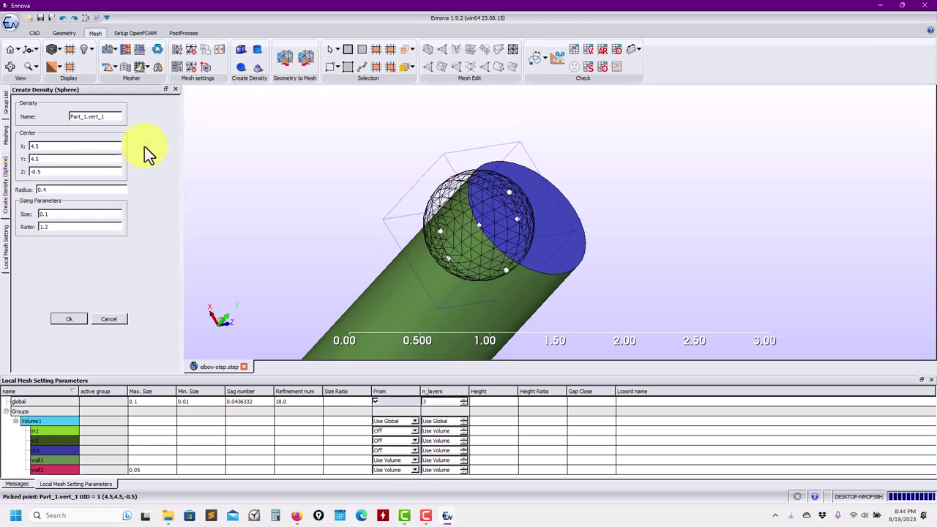
{"action": "left_click_drag", "start_coordinate": [292, 160], "coordinate": [245, 205]}
{"action": "left_click_drag", "start_coordinate": [302, 243], "coordinate": [101, 271]}
{"action": "left_click", "coordinate": [66, 320]}
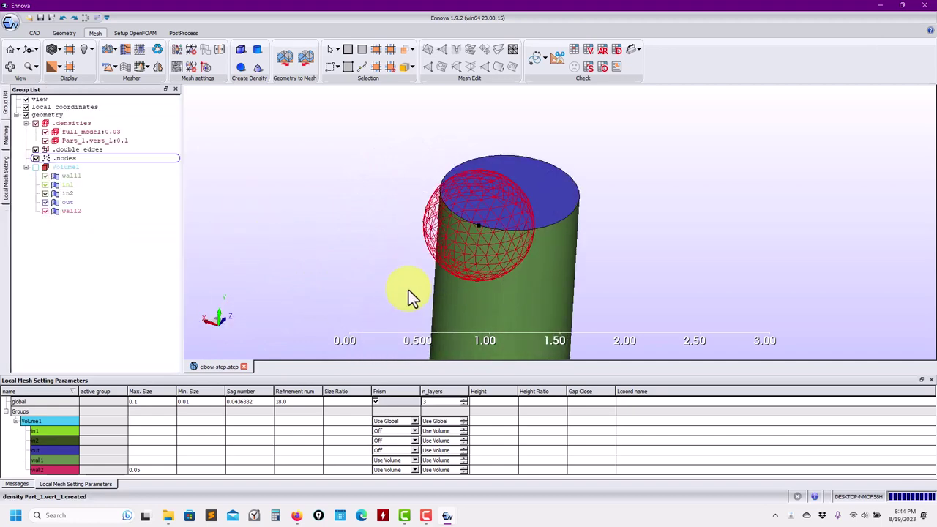
Edit the sphere density at the outlet so its size is 0.05.
{"action": "left_click_drag", "start_coordinate": [567, 192], "coordinate": [530, 175]}
{"action": "scroll", "coordinate": [517, 281], "scroll_direction": "down", "scroll_amount": 5}
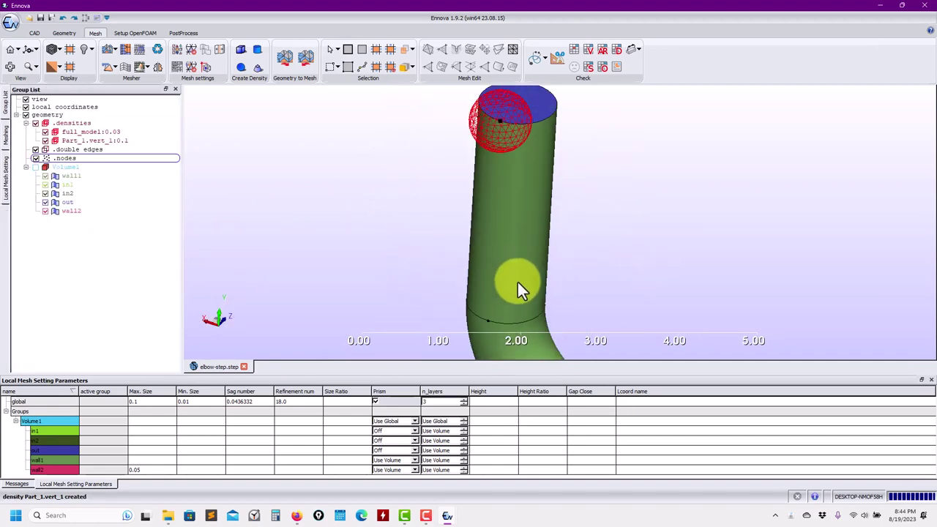
{"action": "middle_click_drag", "start_coordinate": [544, 229], "coordinate": [426, 187]}
{"action": "left_click_drag", "start_coordinate": [533, 276], "coordinate": [533, 253]}
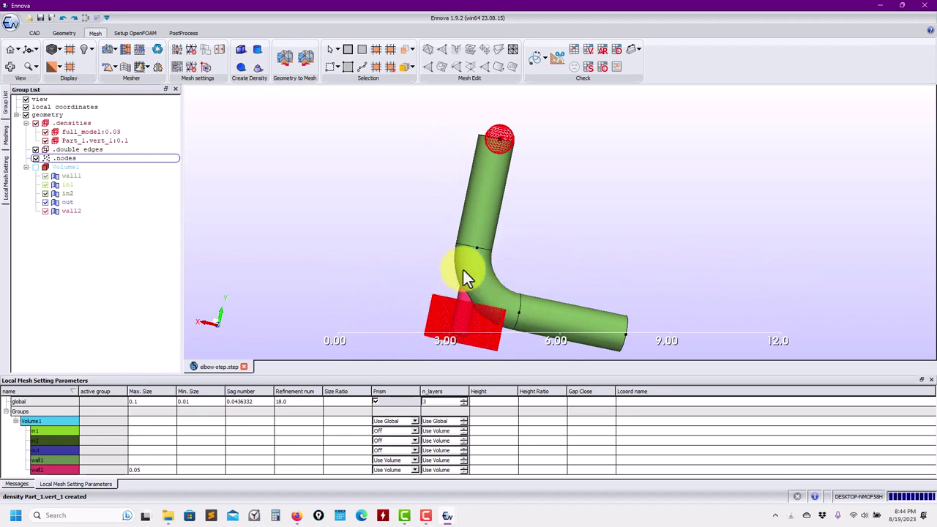
{"action": "left_click_drag", "start_coordinate": [463, 271], "coordinate": [120, 140]}
{"action": "right_click", "coordinate": [111, 140]}
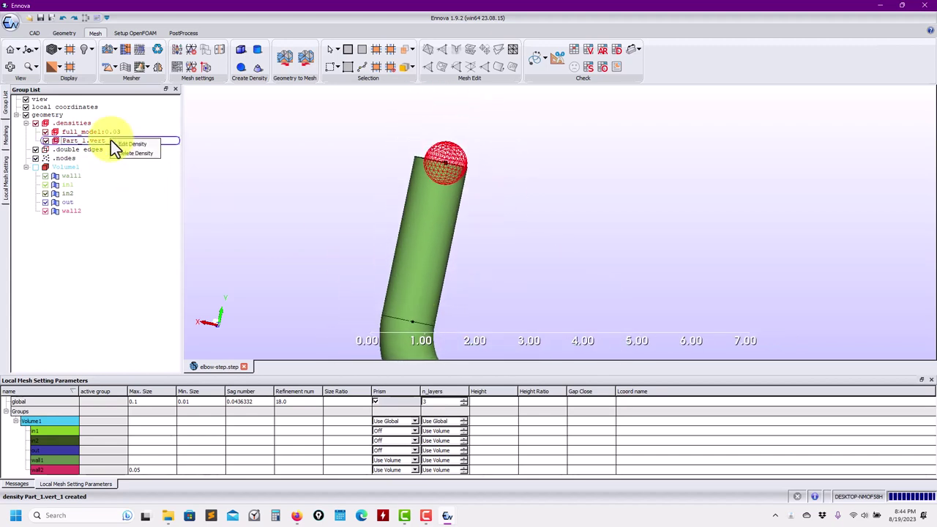
{"action": "left_click", "coordinate": [136, 141]}
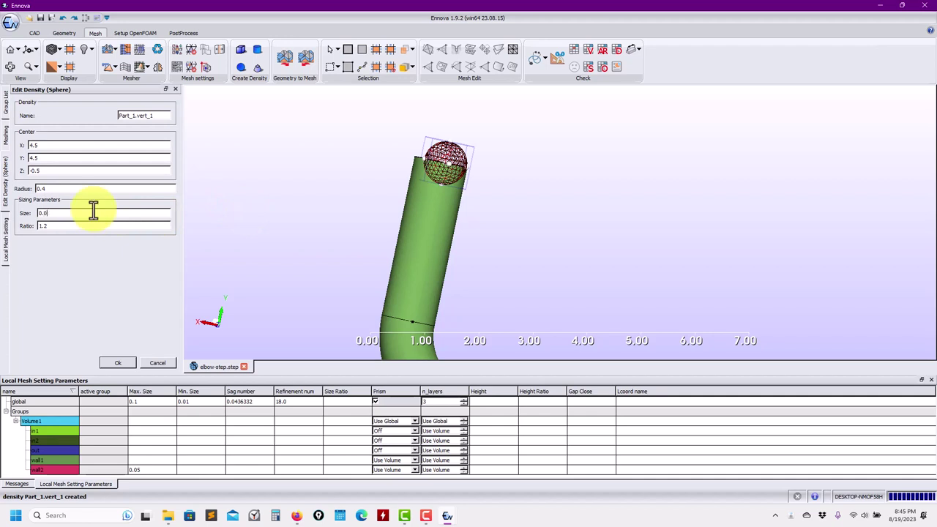
{"action": "type", "text": "5"}
{"action": "left_click", "coordinate": [115, 362]}
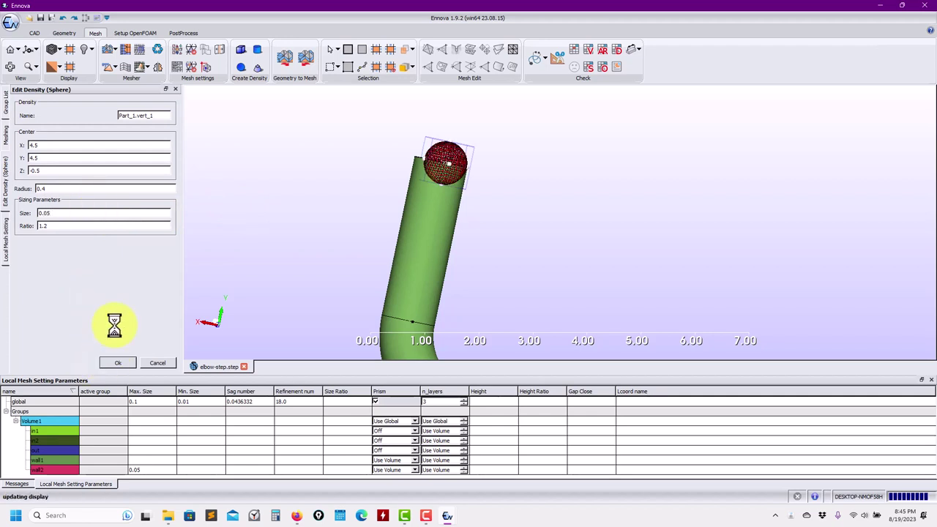
Generate the elbow's triangular mesh with the box and sphere densities, and examine the refinement around the outlet.
{"action": "left_click", "coordinate": [114, 49]}
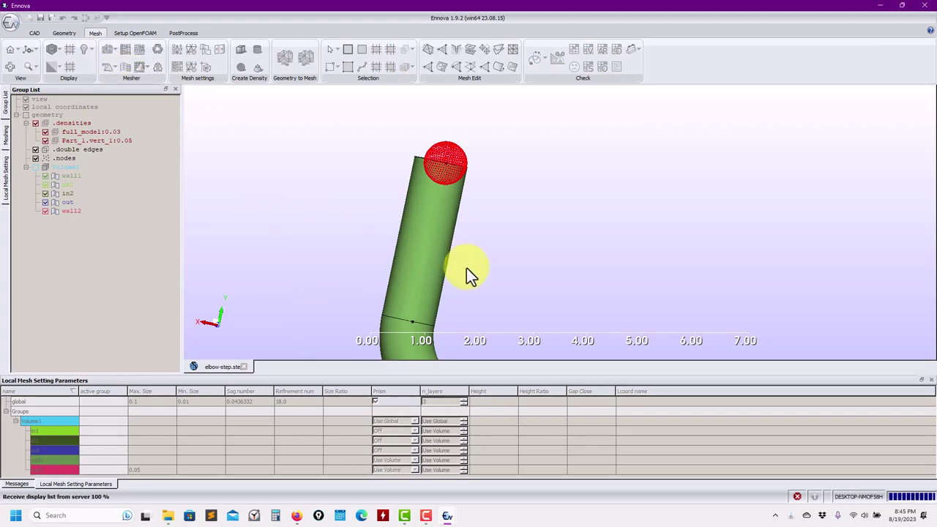
{"action": "left_click_drag", "start_coordinate": [423, 225], "coordinate": [443, 236]}
{"action": "scroll", "coordinate": [434, 181], "scroll_direction": "up", "scroll_amount": 3}
{"action": "mouse_move", "coordinate": [434, 180]}
{"action": "left_mouse_down"}
{"action": "mouse_move", "coordinate": [425, 218]}
{"action": "mouse_move", "coordinate": [554, 251]}
{"action": "mouse_move", "coordinate": [734, 253]}
{"action": "mouse_move", "coordinate": [529, 199]}
{"action": "mouse_move", "coordinate": [654, 211]}
{"action": "mouse_move", "coordinate": [406, 93]}
{"action": "mouse_move", "coordinate": [397, 137]}
{"action": "mouse_move", "coordinate": [427, 209]}
{"action": "mouse_move", "coordinate": [397, 227]}
{"action": "mouse_move", "coordinate": [454, 245]}
{"action": "mouse_move", "coordinate": [396, 264]}
{"action": "mouse_move", "coordinate": [342, 307]}
{"action": "mouse_move", "coordinate": [364, 222]}
{"action": "mouse_move", "coordinate": [424, 242]}
{"action": "mouse_move", "coordinate": [372, 244]}
{"action": "mouse_move", "coordinate": [435, 292]}
{"action": "mouse_move", "coordinate": [325, 183]}
{"action": "mouse_move", "coordinate": [483, 278]}
{"action": "mouse_move", "coordinate": [427, 190]}
{"action": "left_mouse_up"}
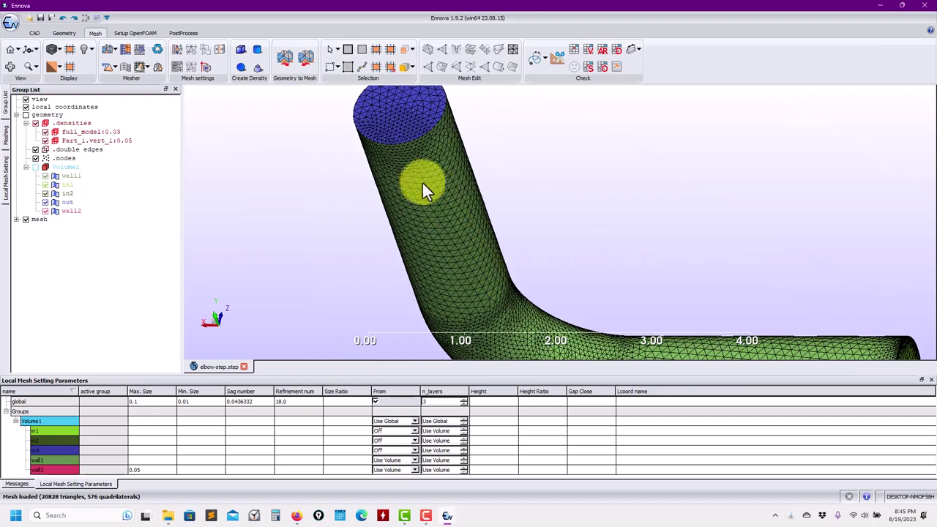
{"action": "left_click_drag", "start_coordinate": [406, 235], "coordinate": [390, 174]}
{"action": "scroll", "coordinate": [370, 192], "scroll_direction": "down", "scroll_amount": 2}
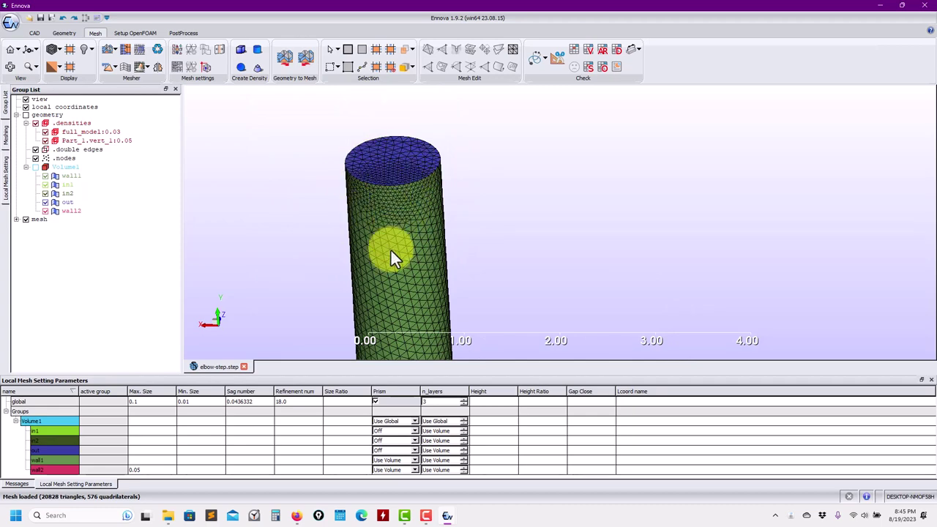
{"action": "left_click_drag", "start_coordinate": [392, 254], "coordinate": [445, 221]}
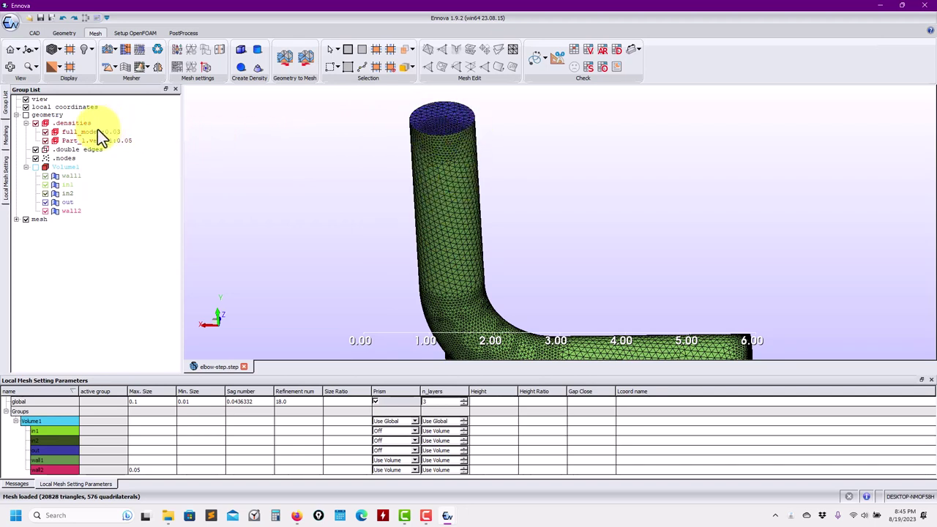
Delete the outlet's sphere density and generate a polyhedral mesh, agreeing to clear the existing mesh.
{"action": "left_click", "coordinate": [73, 141]}
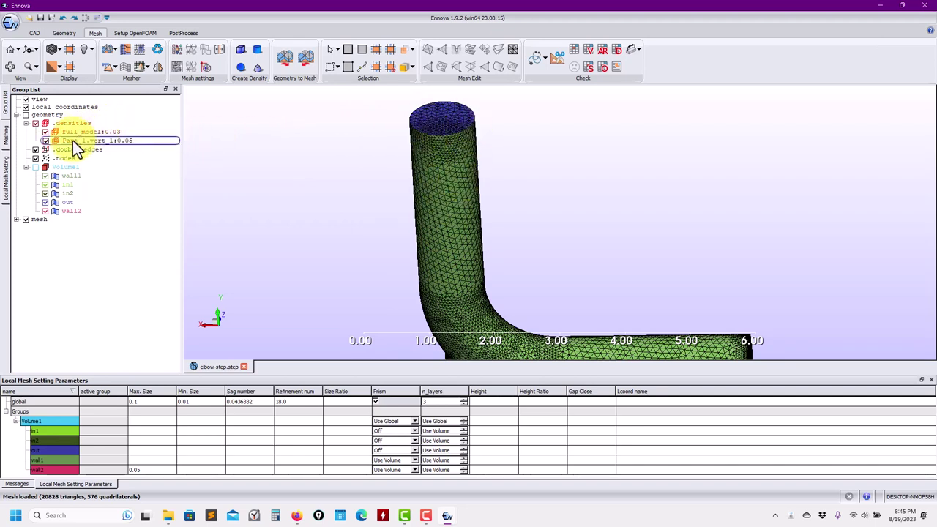
{"action": "right_click", "coordinate": [72, 140]}
{"action": "left_click", "coordinate": [91, 154]}
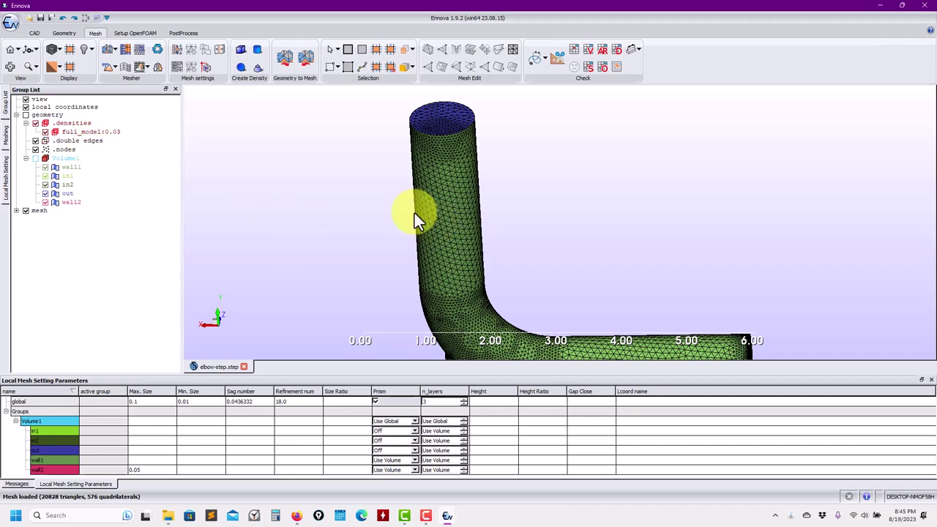
{"action": "left_click", "coordinate": [109, 67]}
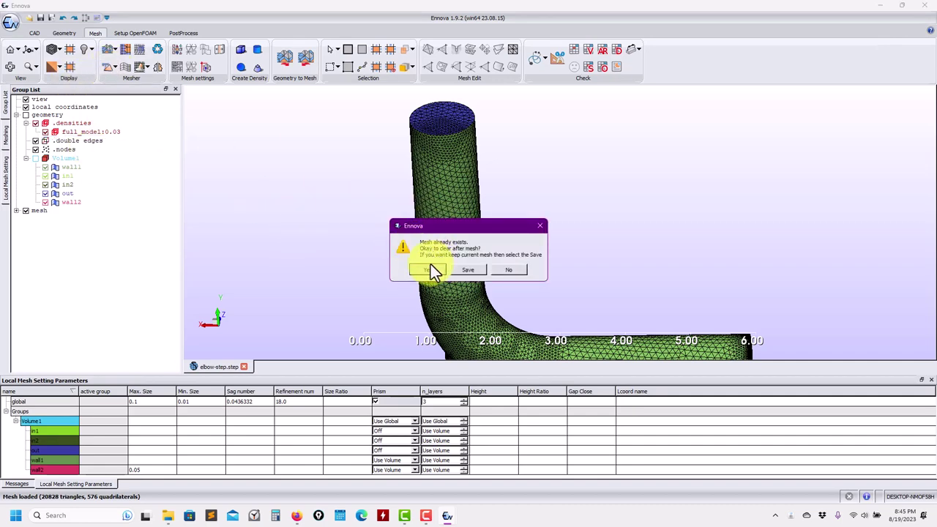
{"action": "left_click", "coordinate": [428, 270]}
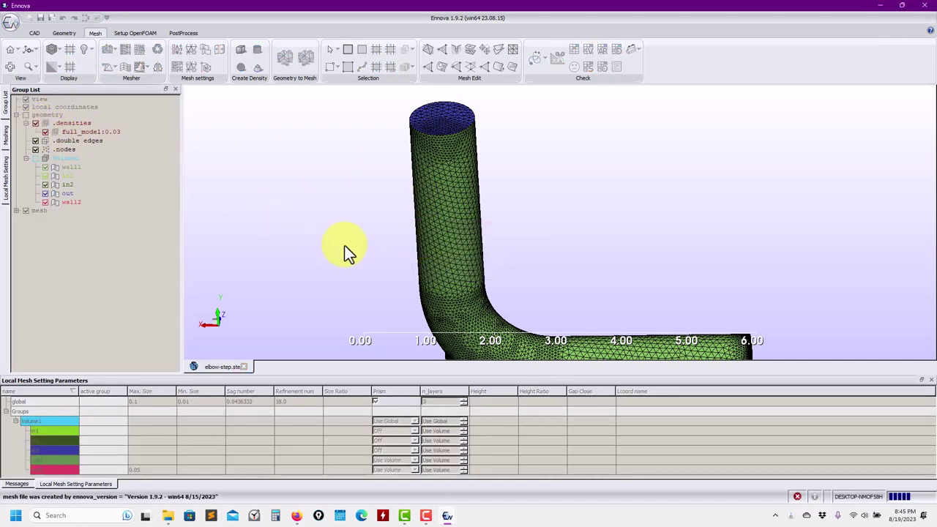
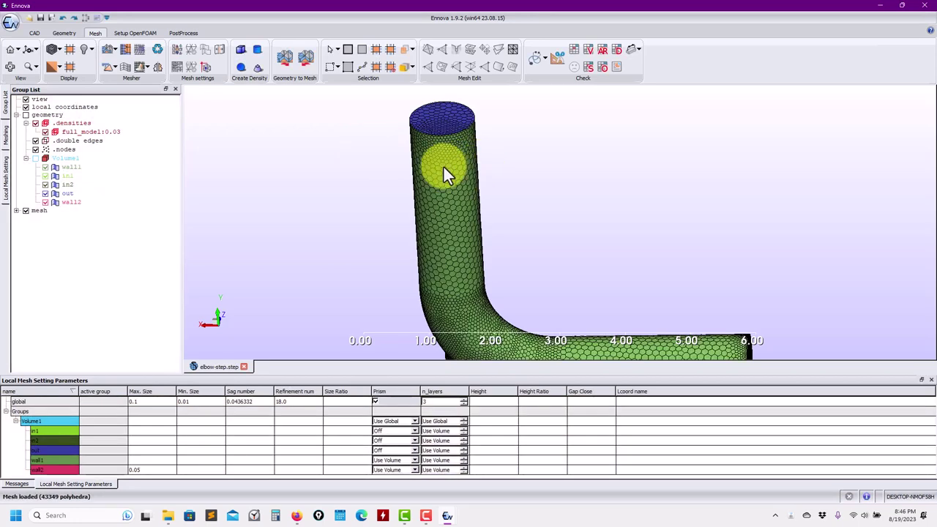
Extract a Z-plane cut through the polyhedral mesh with the plane drawing turned off, and examine the cells near the outlet.
{"action": "left_click_drag", "start_coordinate": [443, 167], "coordinate": [374, 130]}
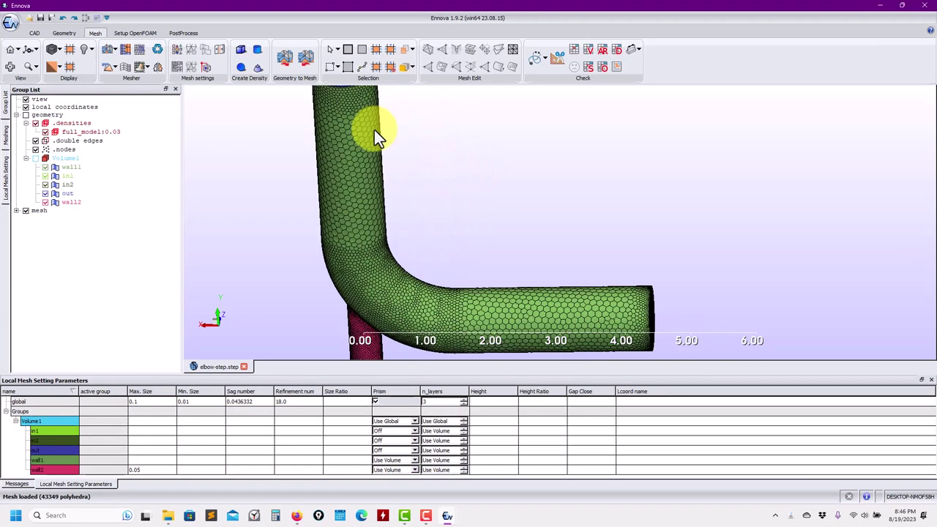
{"action": "left_click", "coordinate": [560, 58]}
{"action": "left_click", "coordinate": [161, 106]}
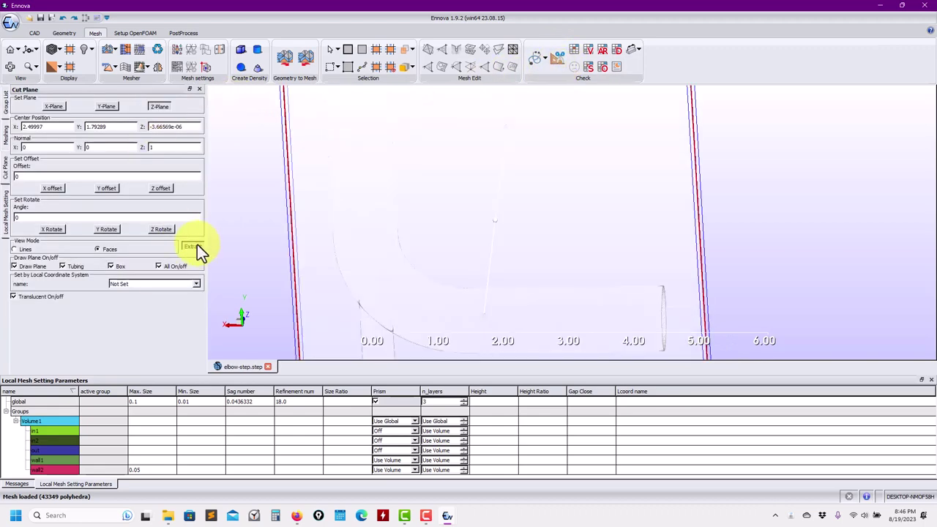
{"action": "left_click", "coordinate": [194, 246]}
{"action": "left_click", "coordinate": [173, 265]}
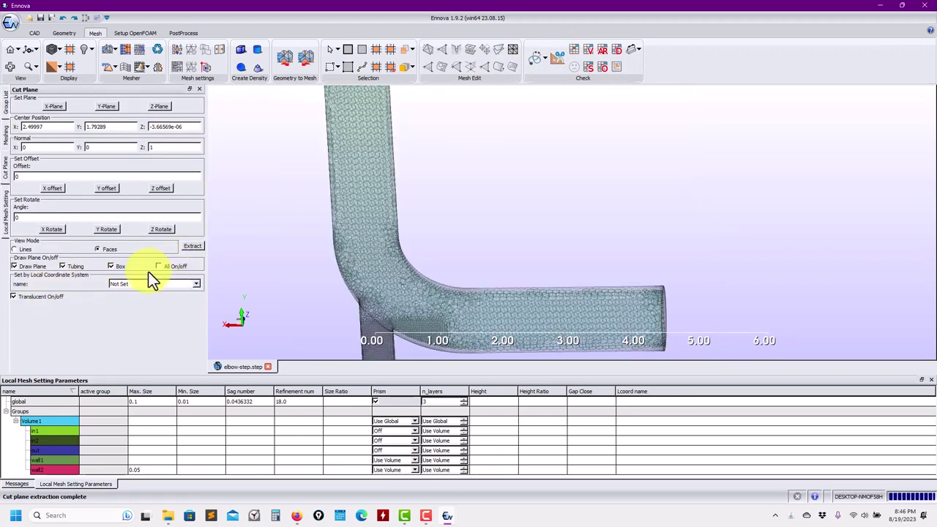
{"action": "left_click", "coordinate": [37, 296]}
{"action": "scroll", "coordinate": [372, 289], "scroll_direction": "up", "scroll_amount": 3}
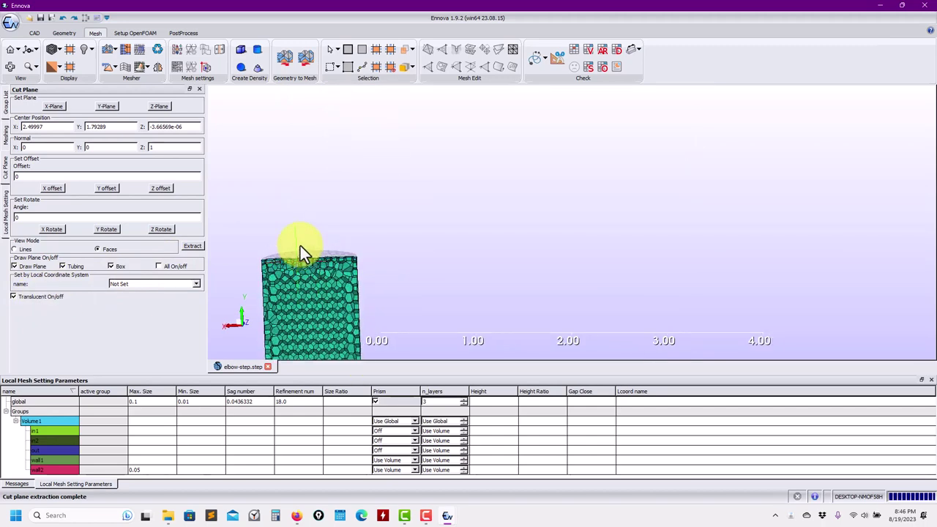
{"action": "scroll", "coordinate": [419, 186], "scroll_direction": "up", "scroll_amount": 2}
{"action": "left_click_drag", "start_coordinate": [419, 186], "coordinate": [527, 229]}
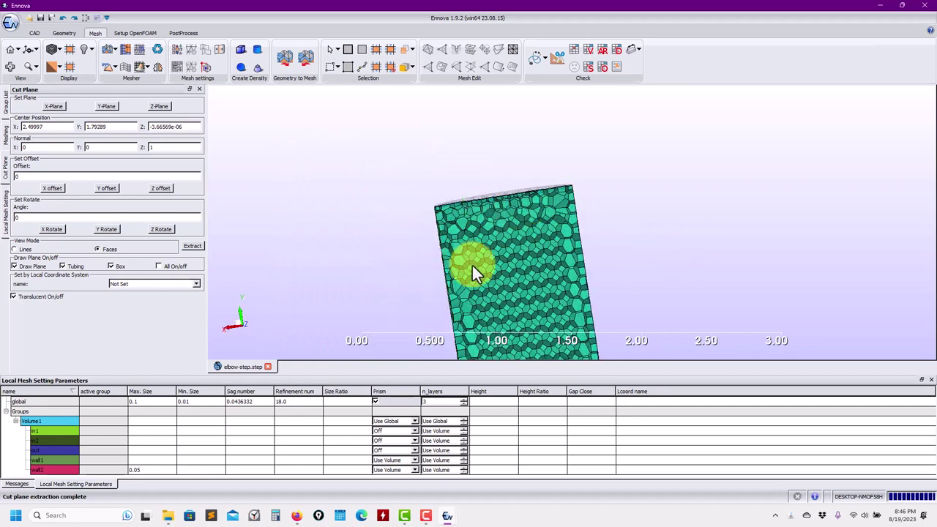
{"action": "scroll", "coordinate": [490, 257], "scroll_direction": "down", "scroll_amount": 2}
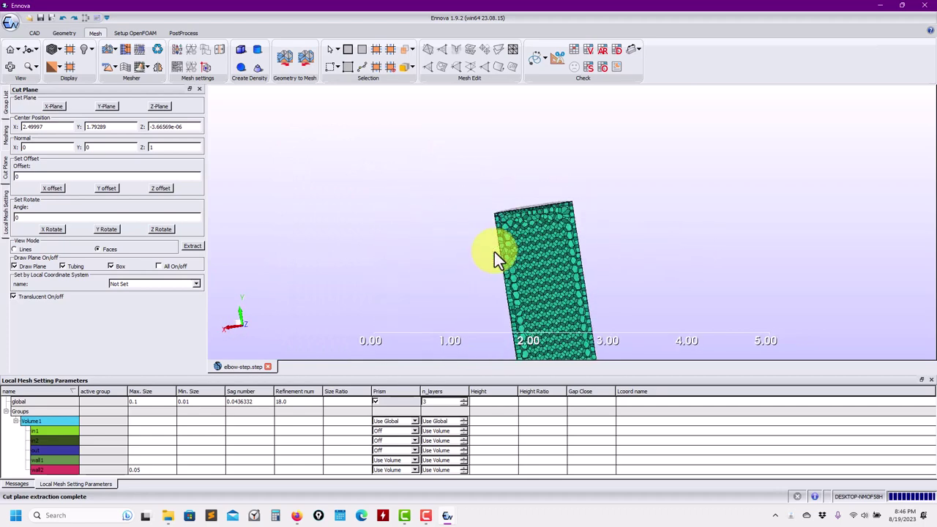
Hide the geometry and the cut plane so only the elbow's mesh is displayed.
{"action": "left_click", "coordinate": [6, 104]}
{"action": "left_click", "coordinate": [26, 115]}
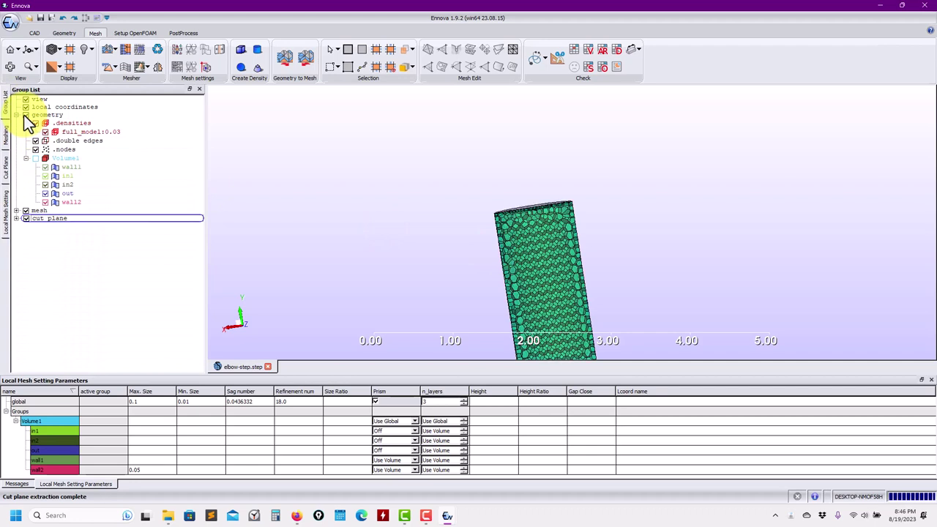
{"action": "left_click", "coordinate": [16, 211]}
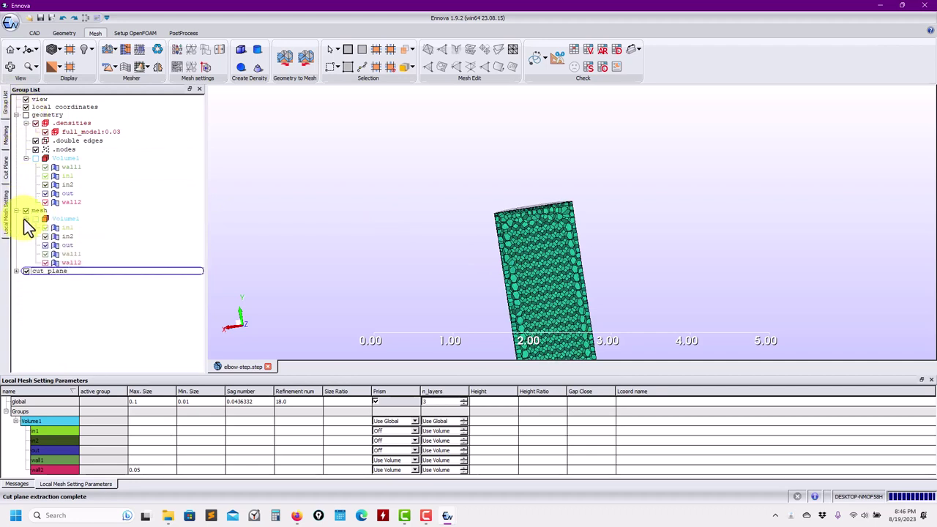
{"action": "left_click", "coordinate": [26, 271]}
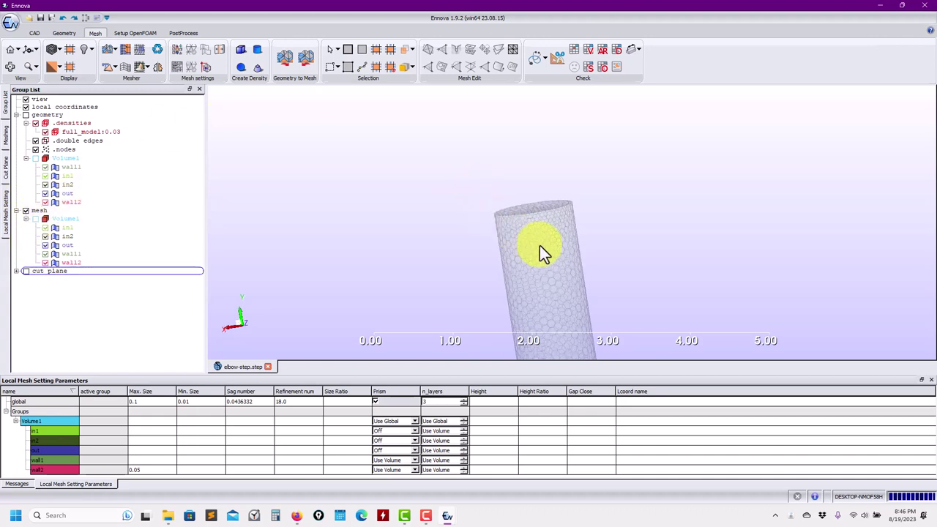
{"action": "scroll", "coordinate": [540, 252], "scroll_direction": "up", "scroll_amount": 5}
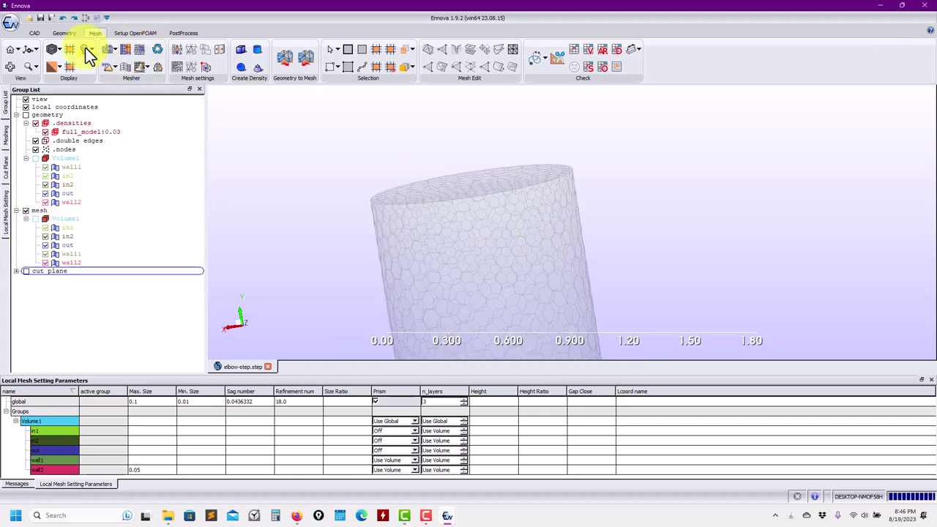
Restore the mesh's opaque display and examine the polyhedral surface around the outlet and the main inlet.
{"action": "left_click", "coordinate": [88, 55]}
{"action": "left_click", "coordinate": [119, 78]}
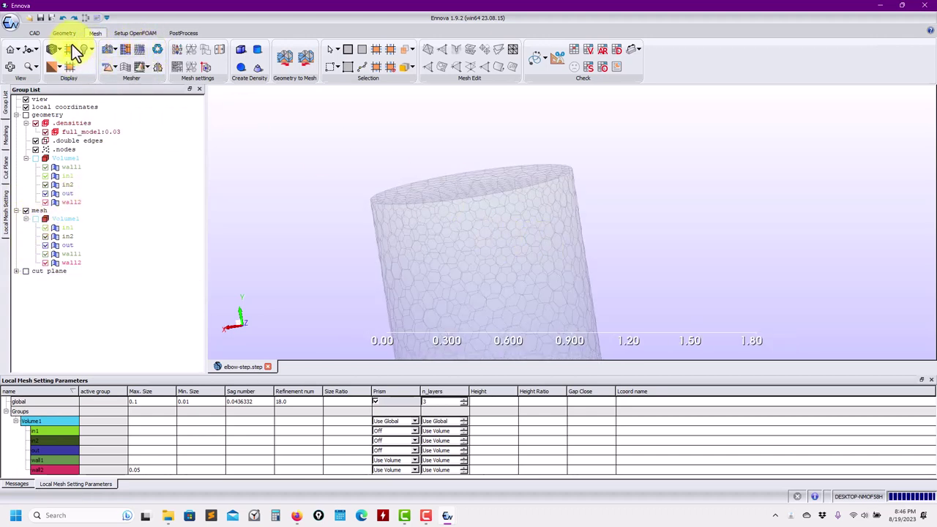
{"action": "left_click", "coordinate": [90, 51]}
{"action": "left_click", "coordinate": [122, 135]}
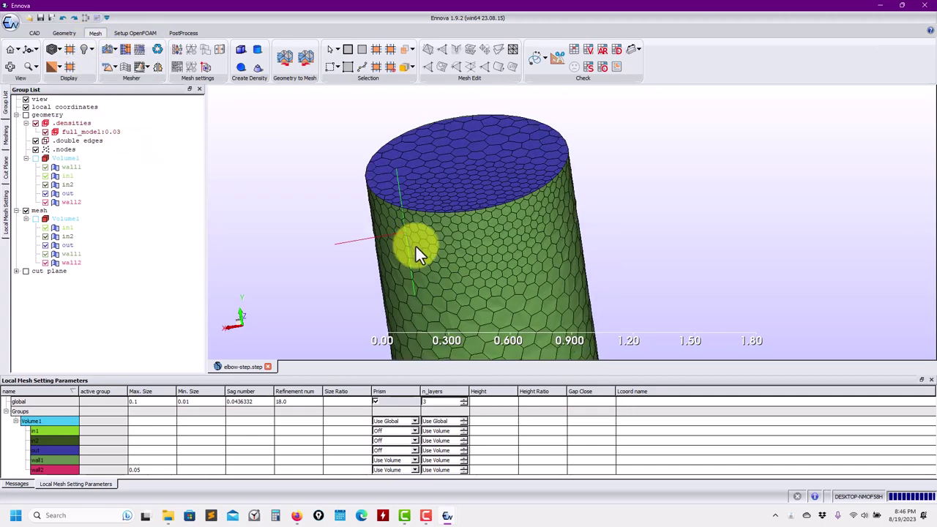
{"action": "left_click_drag", "start_coordinate": [415, 248], "coordinate": [528, 233]}
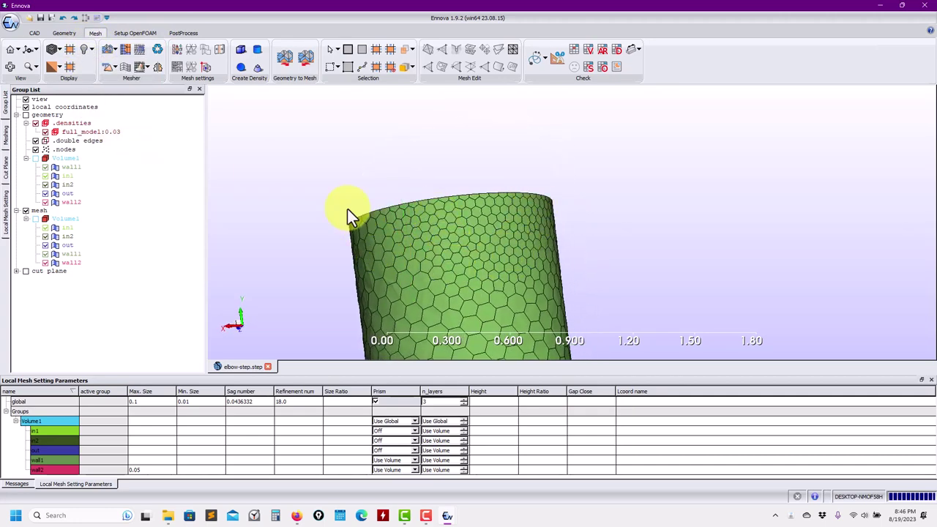
{"action": "left_click_drag", "start_coordinate": [349, 209], "coordinate": [579, 293]}
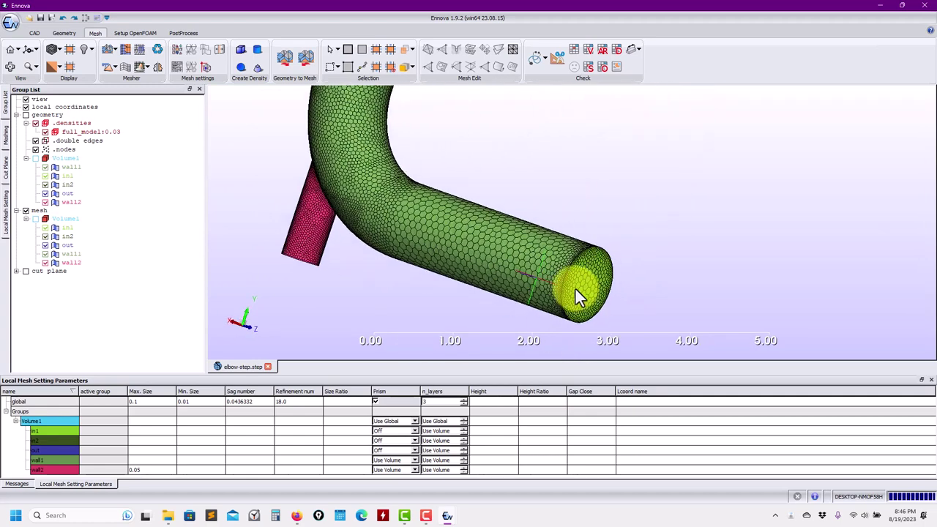
Delete the elbow's polyhedral mesh and confirm the deletion.
{"action": "right_click", "coordinate": [36, 211]}
{"action": "left_click", "coordinate": [62, 223]}
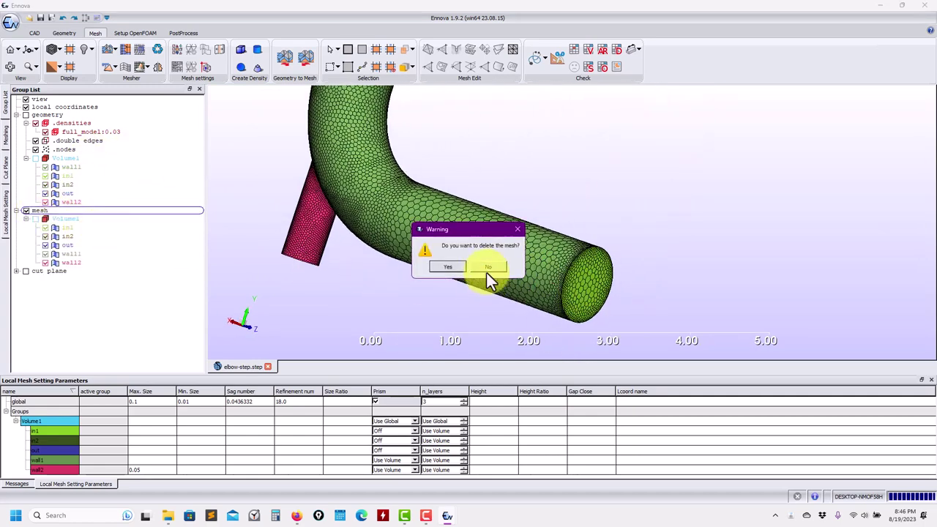
{"action": "left_click", "coordinate": [444, 267]}
Create a sphere density centred on the in1 rim's node at 0, 0, -0.5, with radius 0.4, size 0.025 and ratio 1.2.
{"action": "scroll", "coordinate": [564, 282], "scroll_direction": "up", "scroll_amount": 2}
{"action": "left_click_drag", "start_coordinate": [555, 301], "coordinate": [523, 286]}
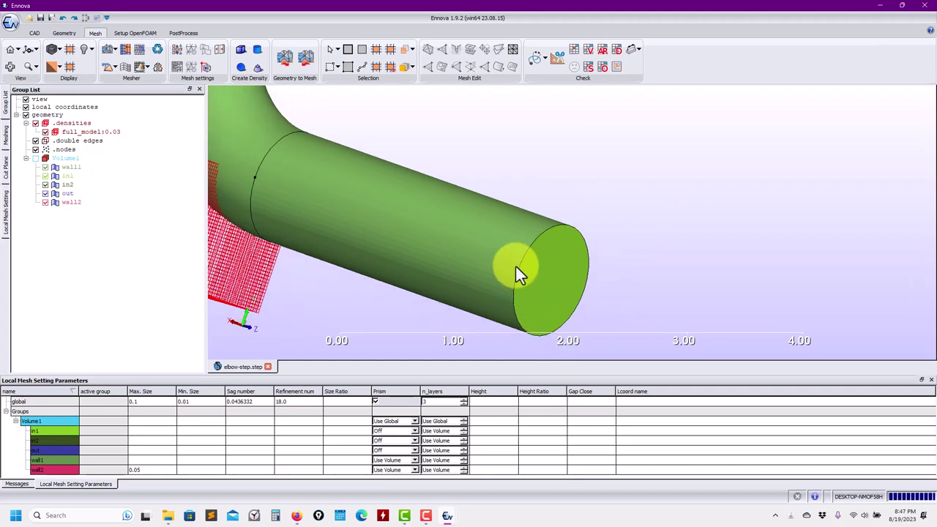
{"action": "left_click", "coordinate": [516, 267]}
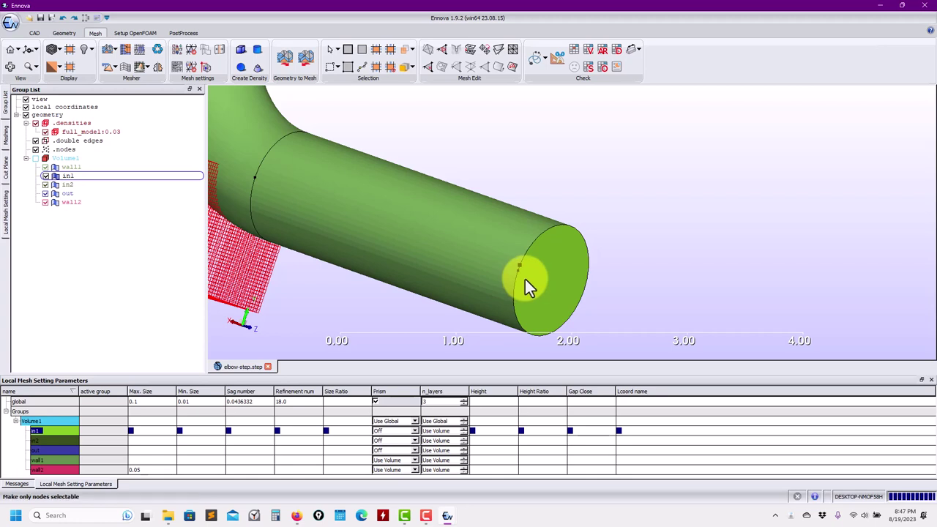
{"action": "left_click", "coordinate": [519, 268]}
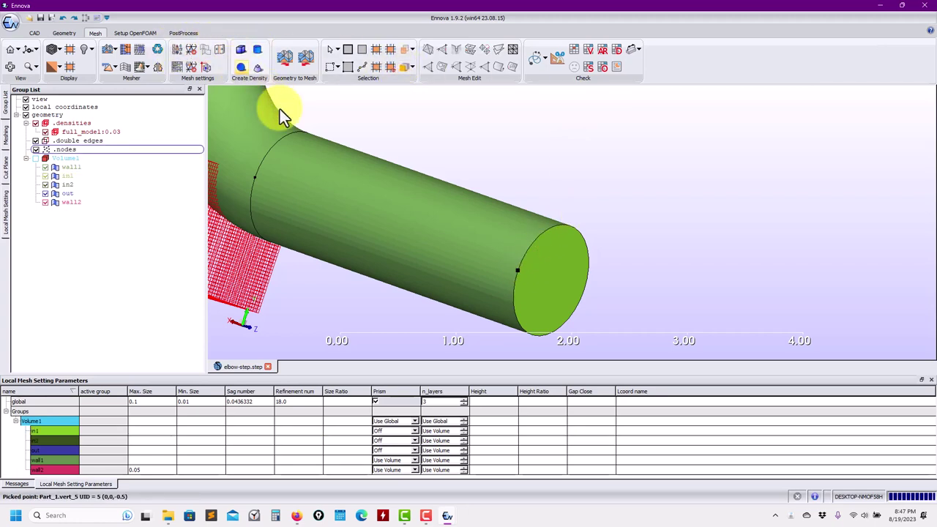
{"action": "scroll", "coordinate": [663, 156], "scroll_direction": "down", "scroll_amount": 5}
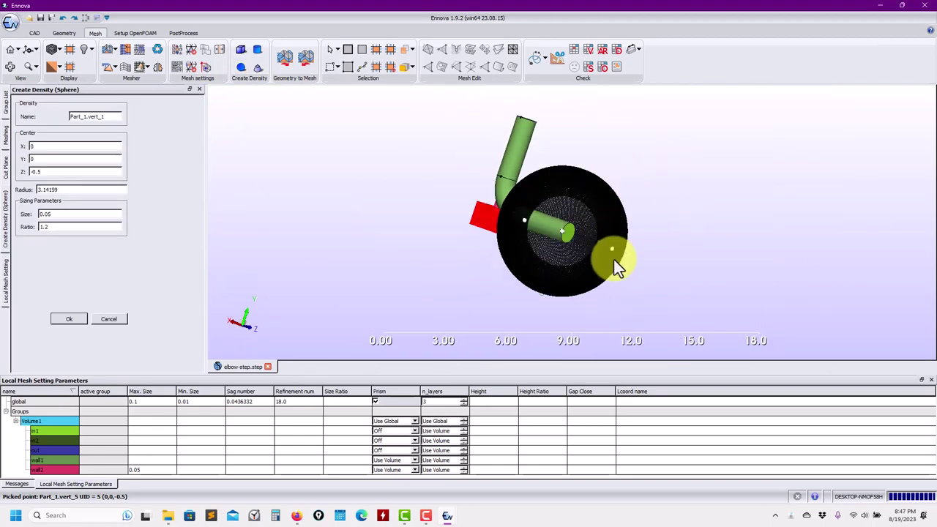
{"action": "left_click_drag", "start_coordinate": [612, 250], "coordinate": [476, 213]}
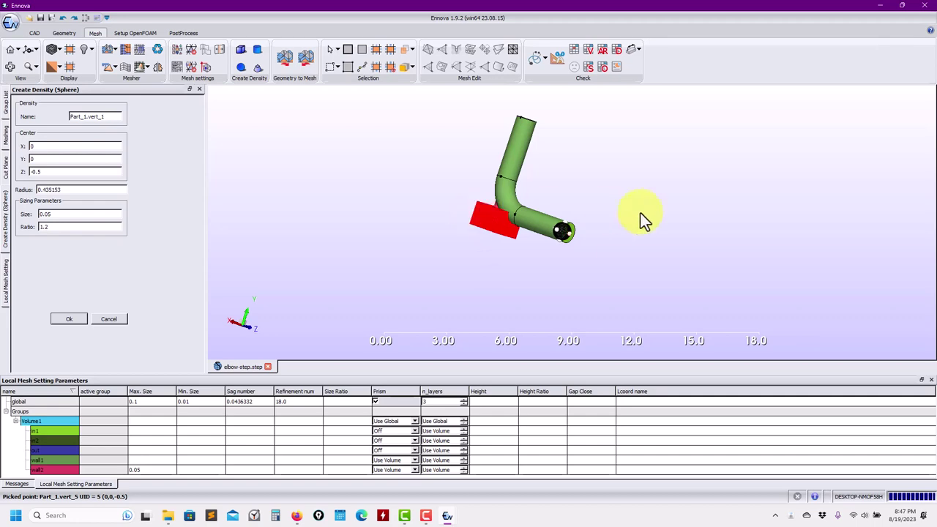
{"action": "scroll", "coordinate": [570, 211], "scroll_direction": "up", "scroll_amount": 3}
{"action": "scroll", "coordinate": [575, 213], "scroll_direction": "up", "scroll_amount": 2}
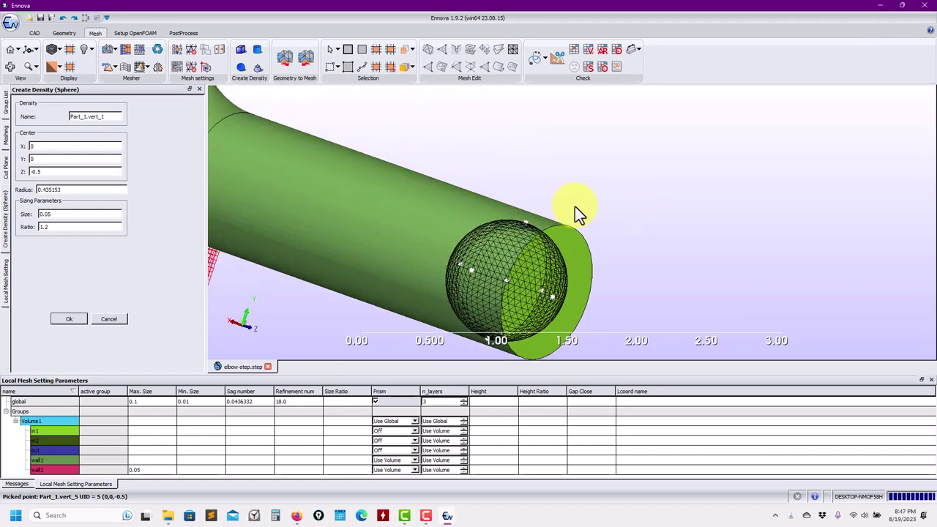
{"action": "double_click", "coordinate": [69, 189]}
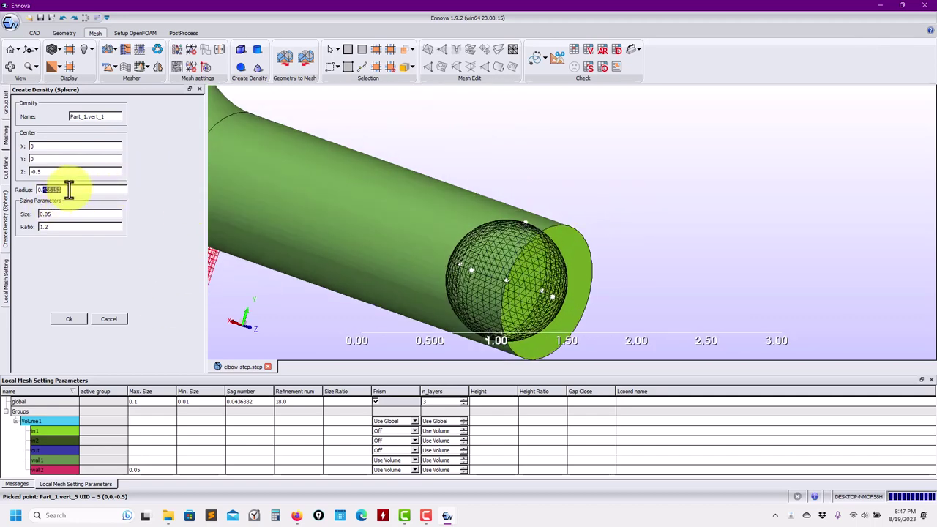
{"action": "type", "text": "4"}
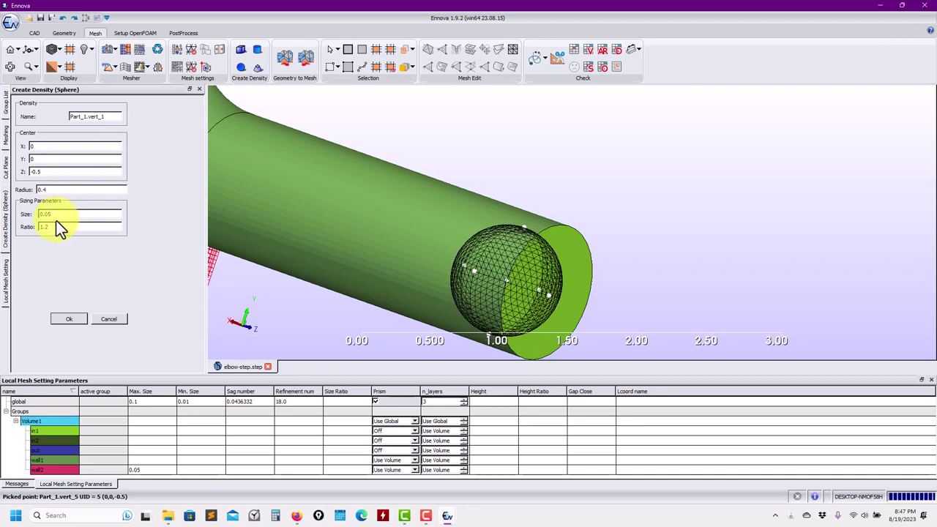
{"action": "left_click", "coordinate": [58, 213]}
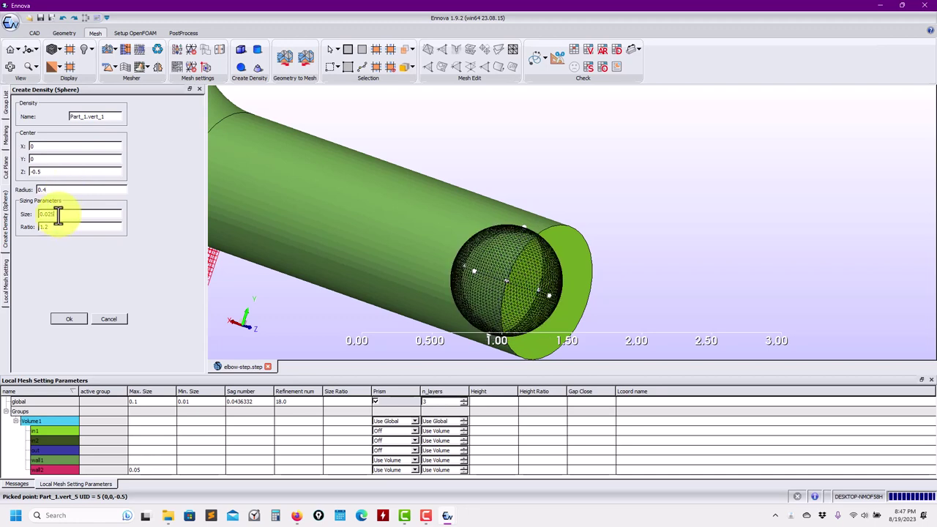
{"action": "left_click", "coordinate": [67, 320]}
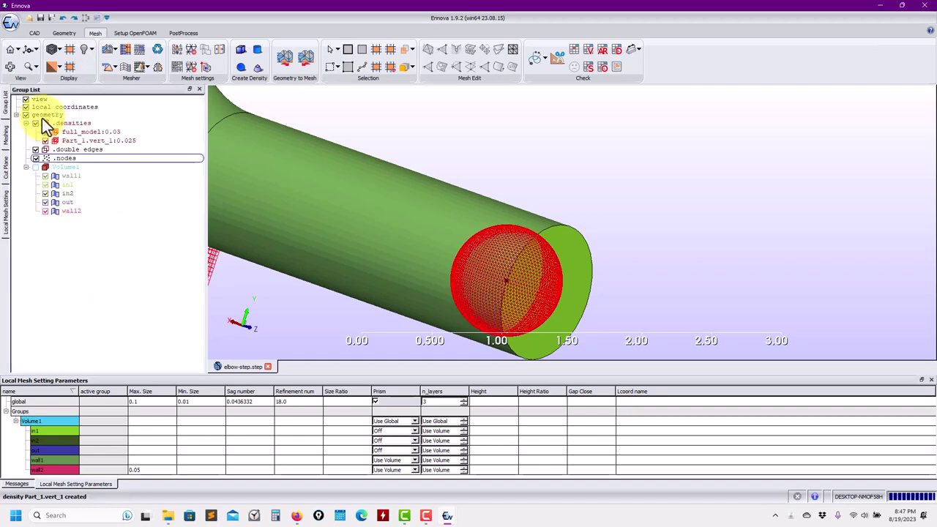
Generate the elbow's triangular surface mesh with both densities, and examine the refinement around the in1 end.
{"action": "left_click", "coordinate": [107, 48]}
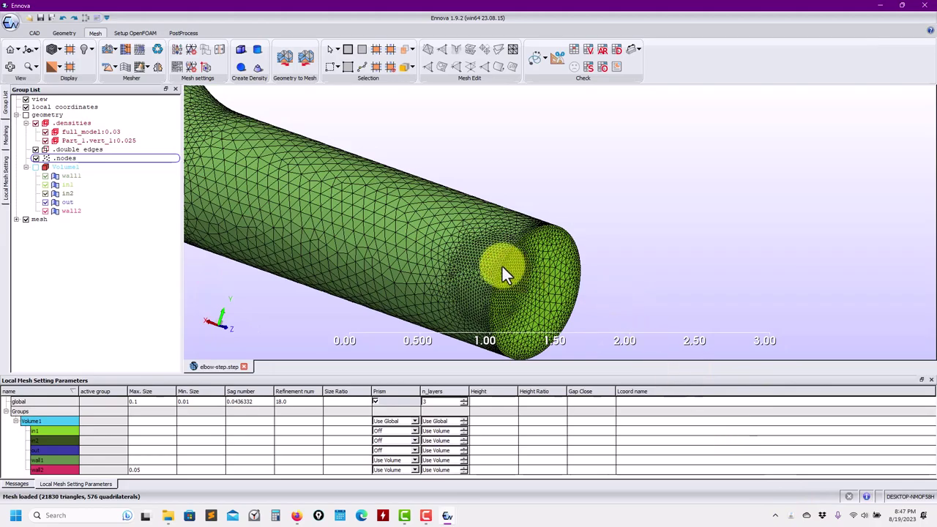
{"action": "scroll", "coordinate": [502, 272], "scroll_direction": "up", "scroll_amount": 5}
{"action": "left_click_drag", "start_coordinate": [503, 273], "coordinate": [559, 235]}
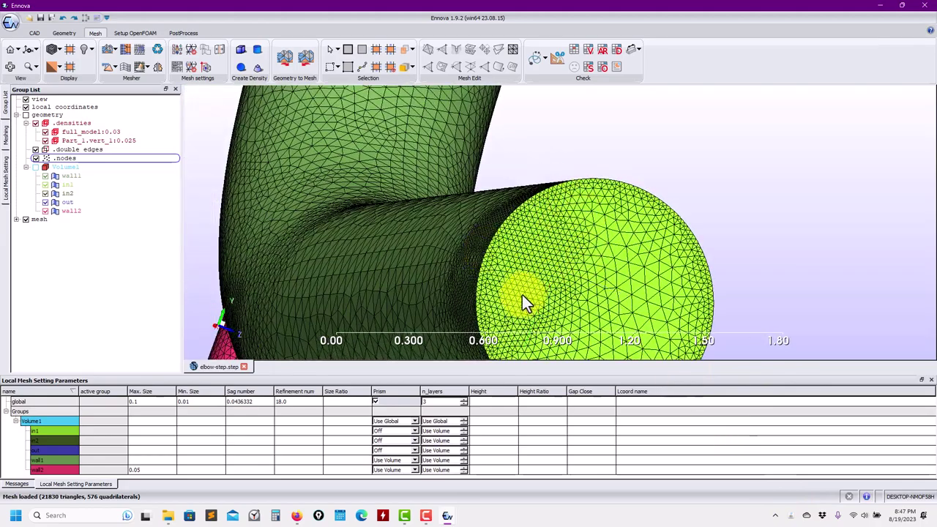
{"action": "left_click_drag", "start_coordinate": [522, 294], "coordinate": [454, 231]}
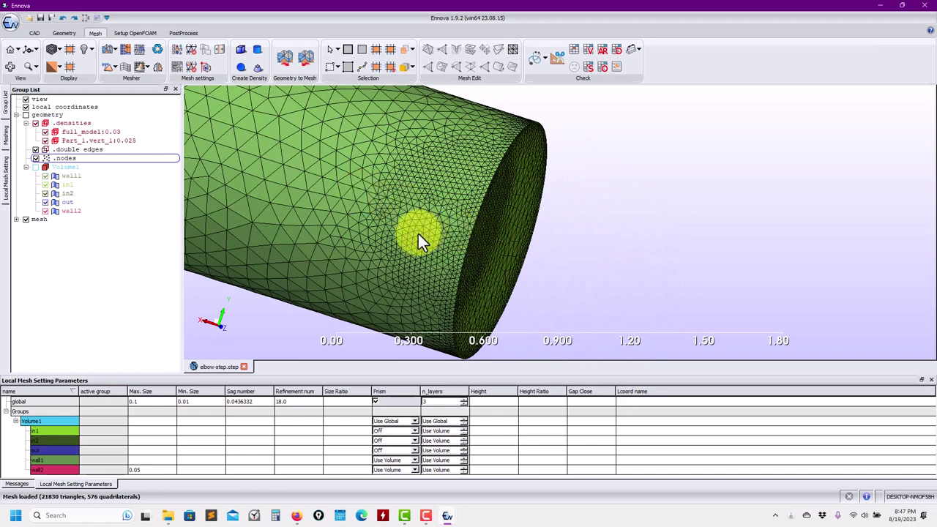
{"action": "scroll", "coordinate": [419, 235], "scroll_direction": "down", "scroll_amount": 3}
{"action": "left_click_drag", "start_coordinate": [419, 234], "coordinate": [340, 224]}
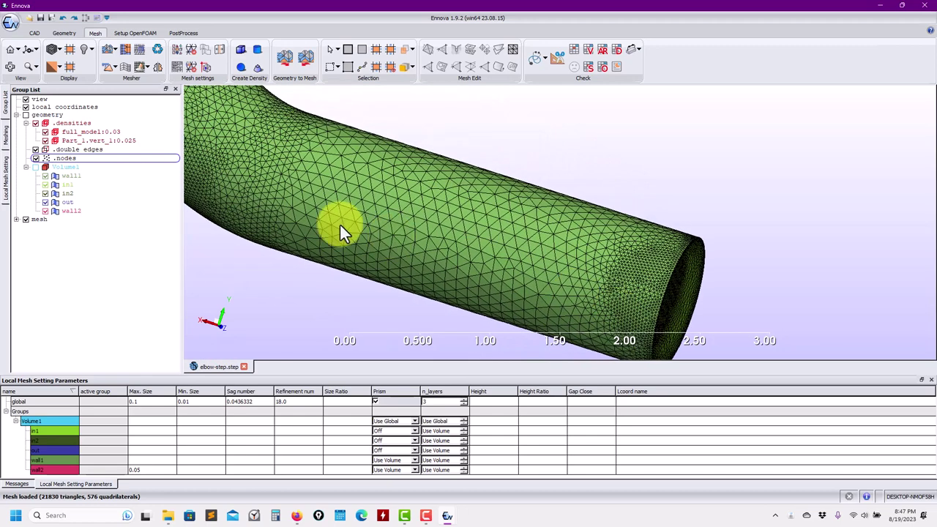
Hide the mesh and show the geometry to view the sphere density at the in1 rim.
{"action": "left_click", "coordinate": [26, 219]}
{"action": "left_click", "coordinate": [26, 115]}
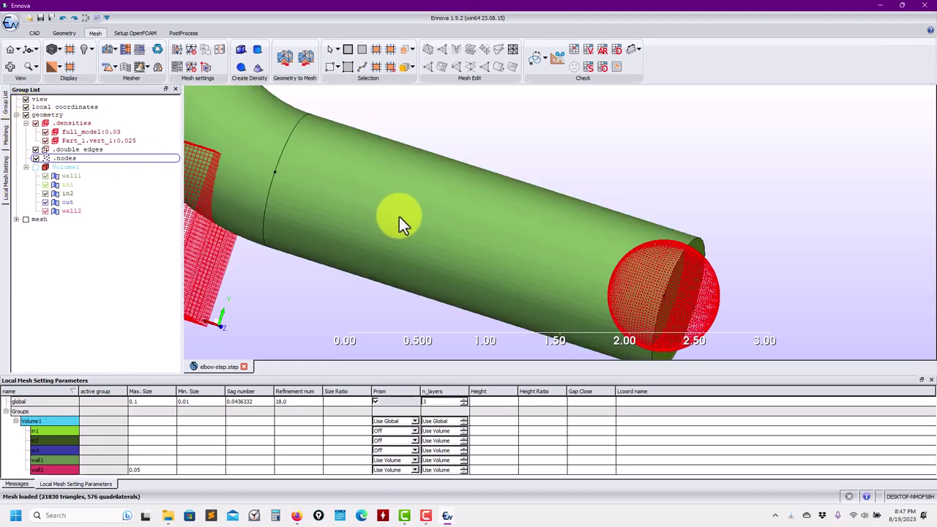
{"action": "left_click_drag", "start_coordinate": [399, 219], "coordinate": [511, 238]}
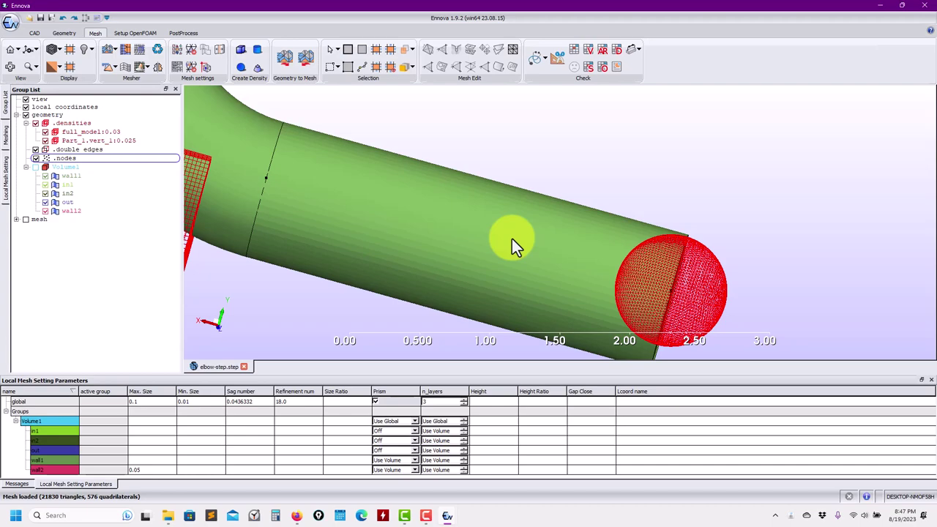
{"action": "left_click_drag", "start_coordinate": [512, 238], "coordinate": [320, 172]}
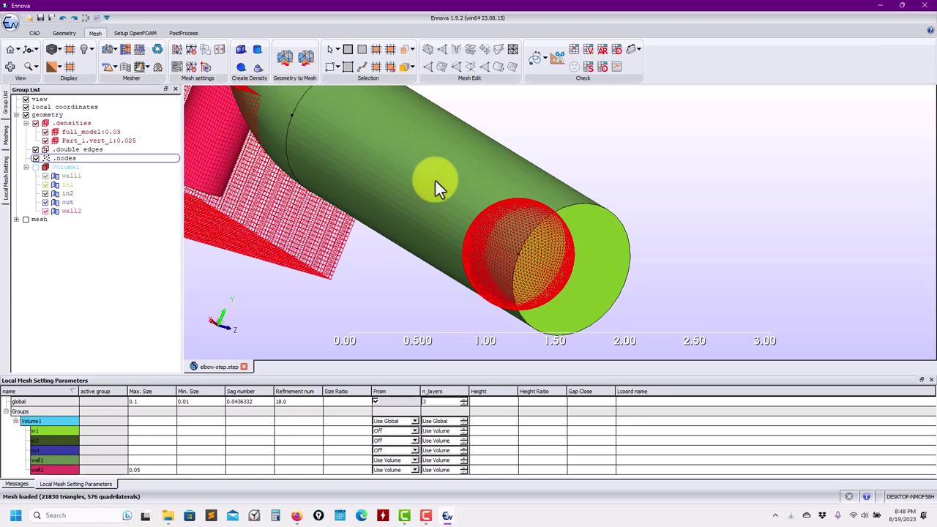
Create an edge between the in1 rim's node at 0, 0, -0.5 and the bend's node at 3, 0, -0.5.
{"action": "left_click", "coordinate": [519, 260]}
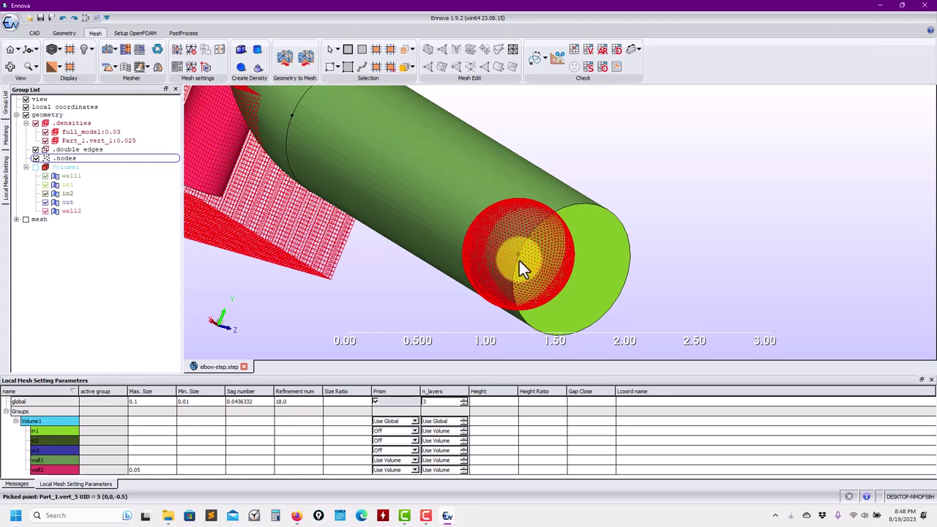
{"action": "right_click", "coordinate": [293, 119]}
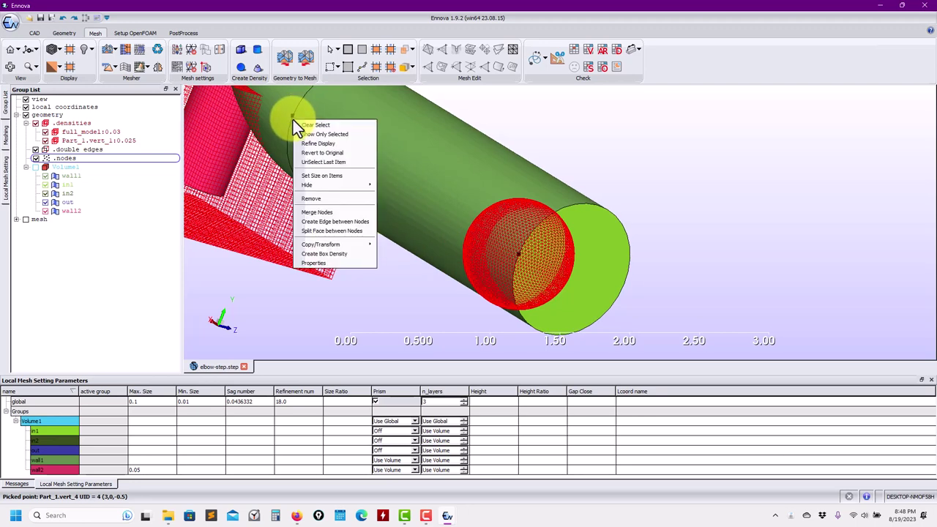
{"action": "left_click", "coordinate": [360, 221]}
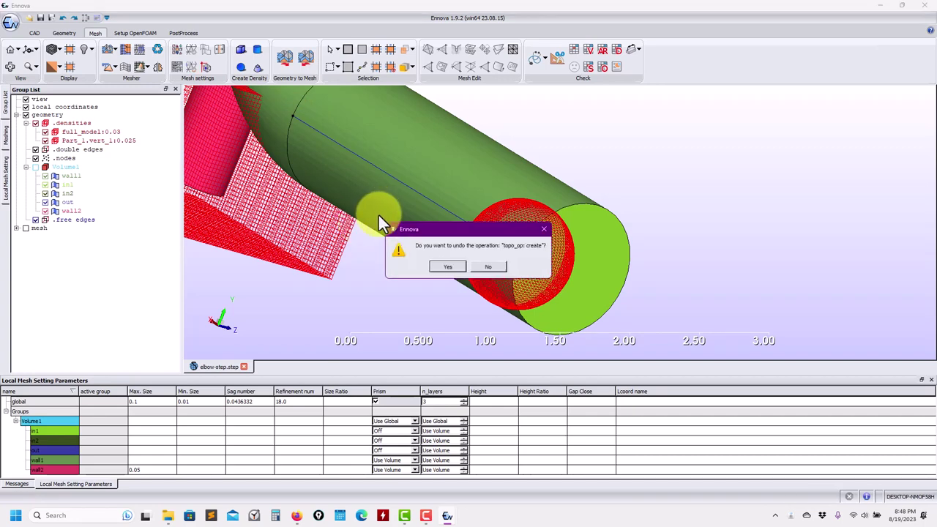
Keep the newly created edge and split the wall1 face at it between the in1 rim and the bend.
{"action": "left_click", "coordinate": [489, 266]}
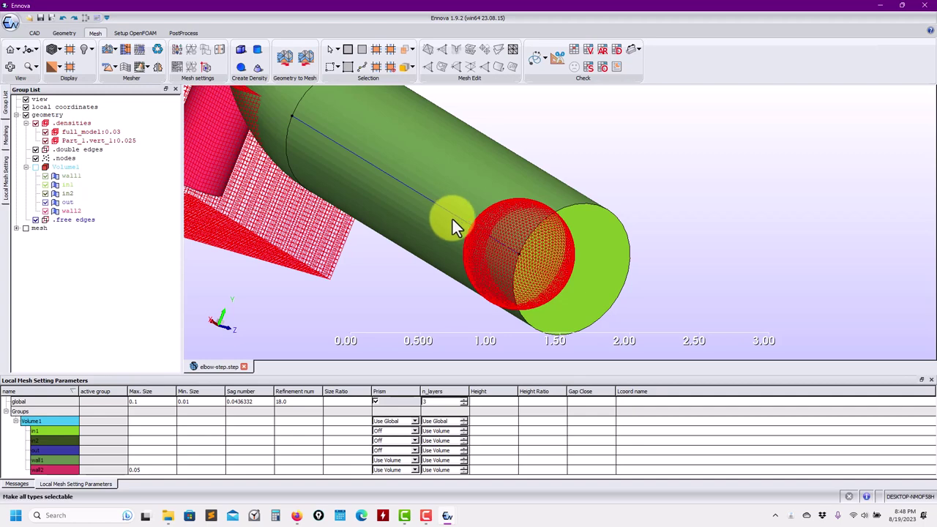
{"action": "left_click", "coordinate": [453, 217]}
{"action": "left_click", "coordinate": [432, 229]}
{"action": "right_click", "coordinate": [432, 229]}
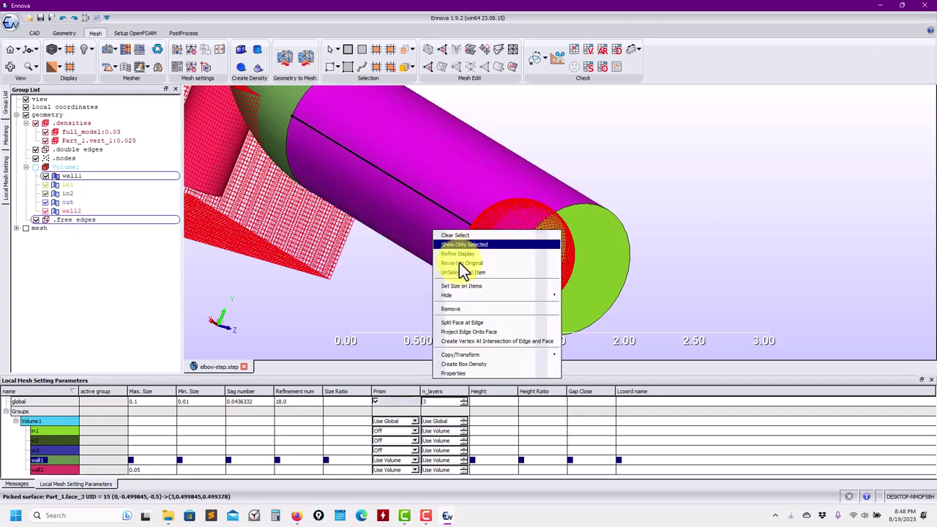
{"action": "left_click", "coordinate": [496, 308]}
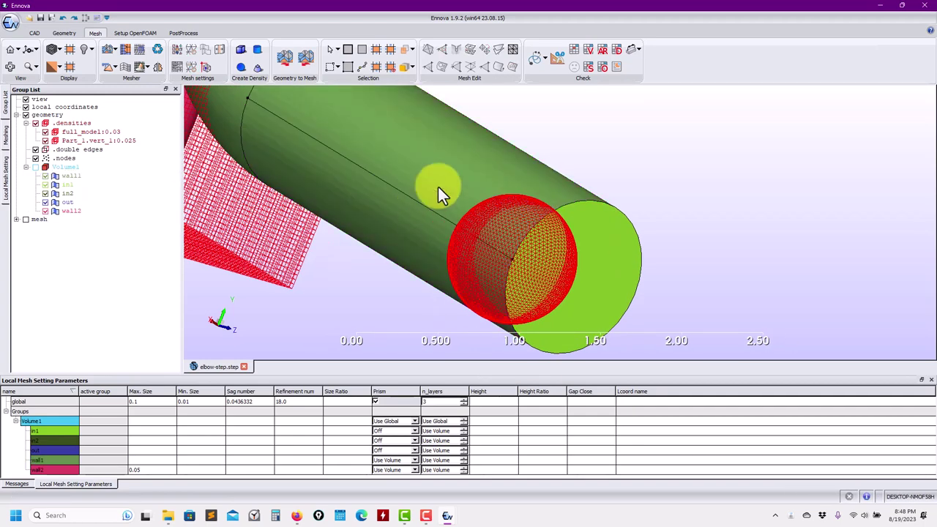
Regenerate the elbow's triangular surface mesh with the split wall1 face, replacing the existing mesh.
{"action": "left_click", "coordinate": [416, 211]}
{"action": "left_click", "coordinate": [478, 185]}
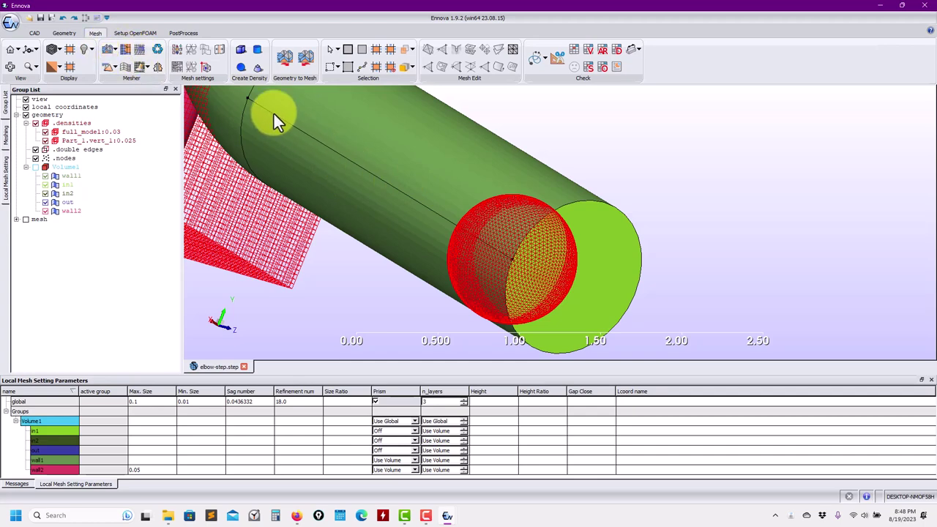
{"action": "left_click", "coordinate": [110, 49]}
{"action": "left_click", "coordinate": [427, 269]}
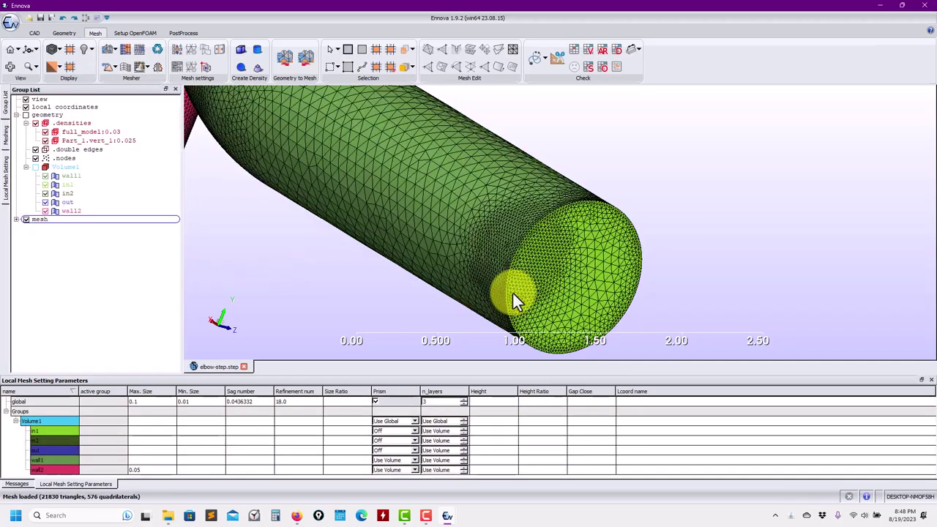
Examine the surface mesh along the split edge and the sphere refinement around the in1 end from several sides.
{"action": "scroll", "coordinate": [510, 292], "scroll_direction": "up", "scroll_amount": 2}
{"action": "scroll", "coordinate": [508, 292], "scroll_direction": "up", "scroll_amount": 3}
{"action": "left_click_drag", "start_coordinate": [492, 195], "coordinate": [496, 235]}
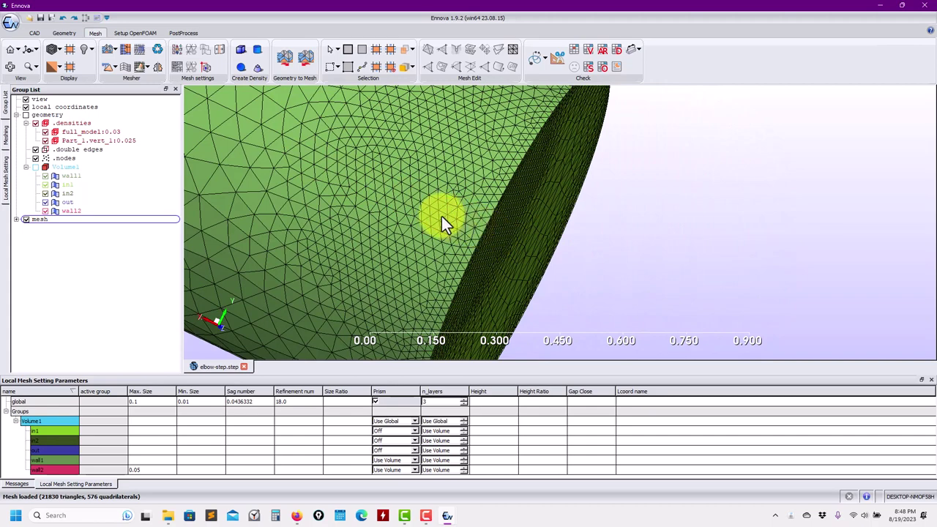
{"action": "left_click_drag", "start_coordinate": [400, 187], "coordinate": [488, 224]}
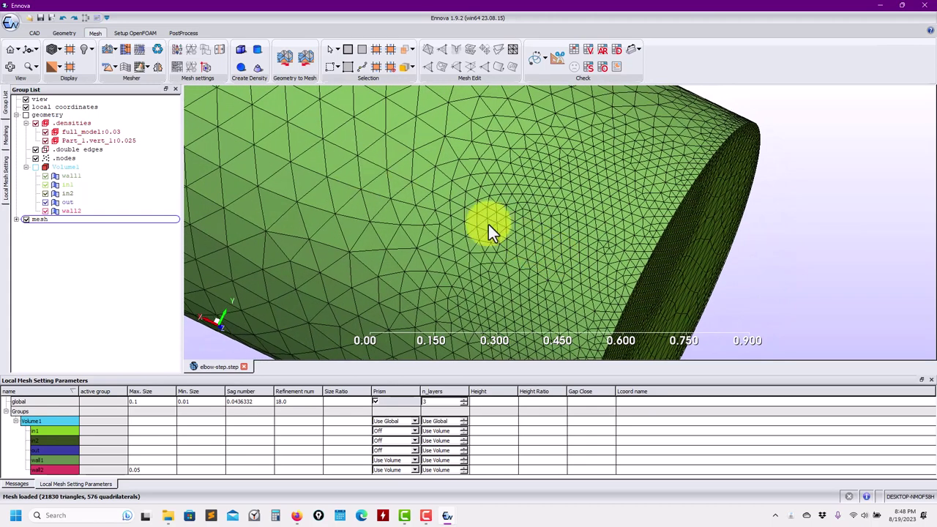
{"action": "scroll", "coordinate": [581, 245], "scroll_direction": "down", "scroll_amount": 6}
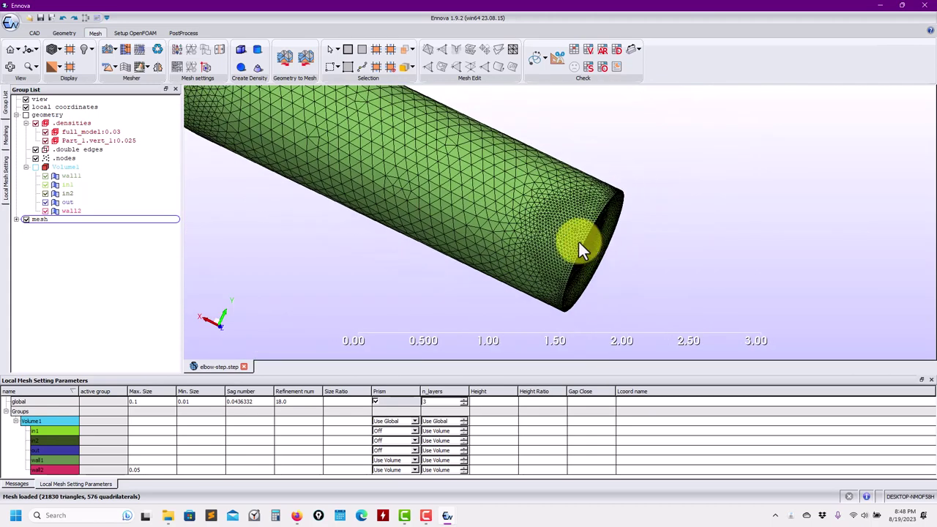
{"action": "scroll", "coordinate": [576, 240], "scroll_direction": "up", "scroll_amount": 4}
{"action": "left_click_drag", "start_coordinate": [473, 224], "coordinate": [527, 262]}
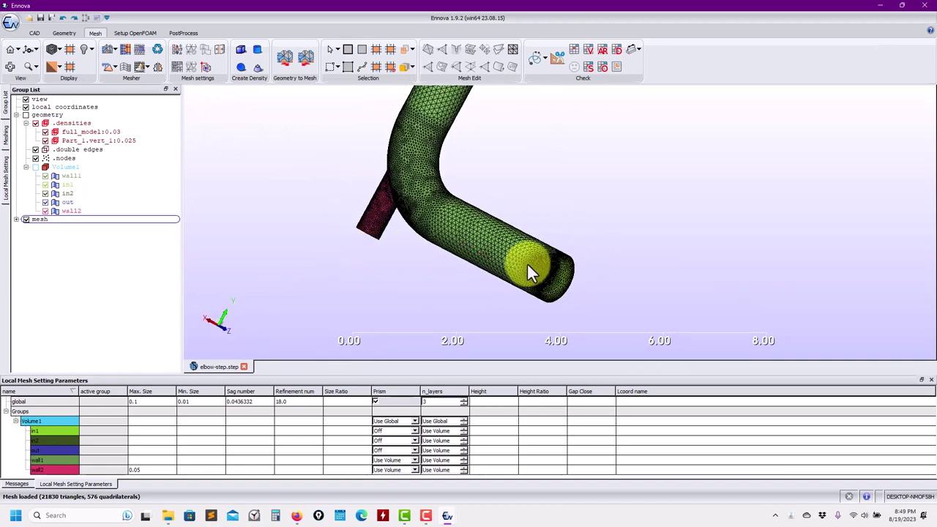
{"action": "scroll", "coordinate": [527, 263], "scroll_direction": "up", "scroll_amount": 5}
{"action": "middle_click_drag", "start_coordinate": [477, 286], "coordinate": [431, 253]}
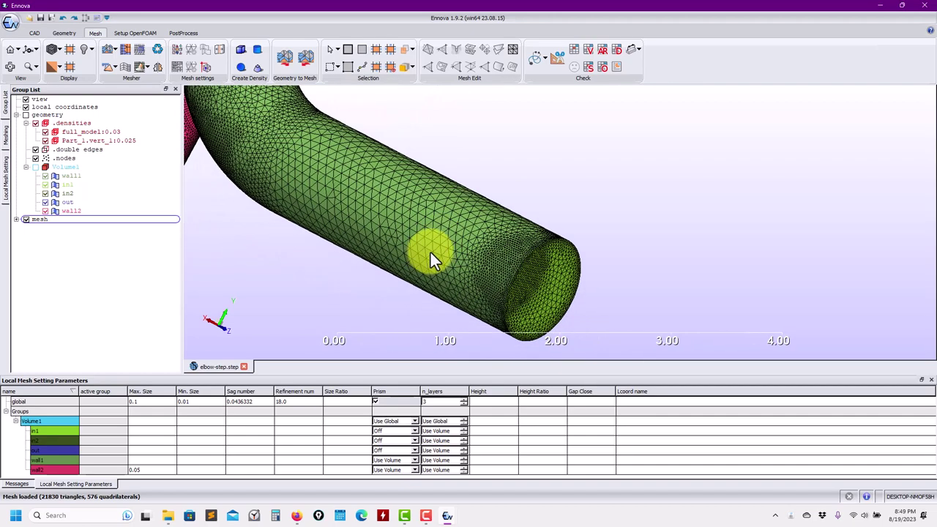
{"action": "left_click_drag", "start_coordinate": [431, 252], "coordinate": [484, 264]}
{"action": "scroll", "coordinate": [482, 261], "scroll_direction": "up", "scroll_amount": 2}
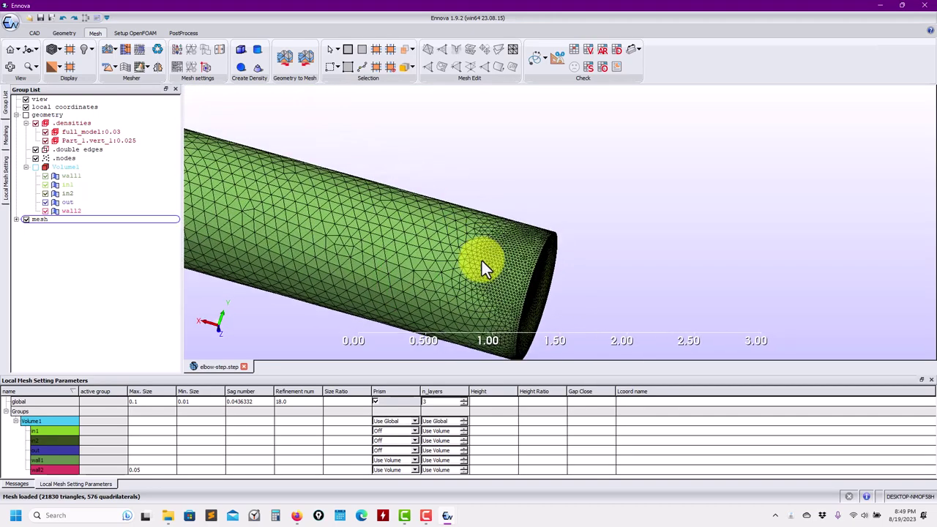
{"action": "scroll", "coordinate": [482, 260], "scroll_direction": "up", "scroll_amount": 1}
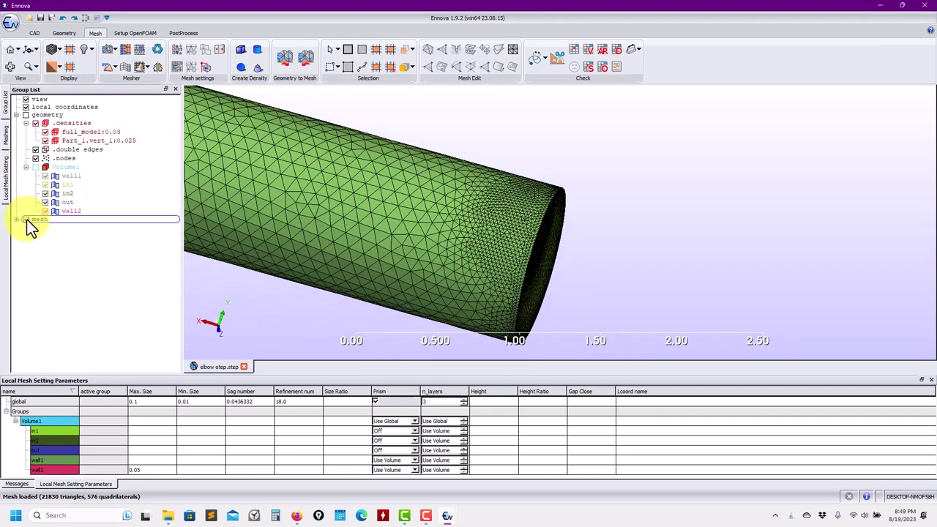
Show the geometry instead of the mesh and remove the edge splitting wall1 between the in1 rim and the bend.
{"action": "left_click", "coordinate": [27, 219]}
{"action": "left_click", "coordinate": [26, 115]}
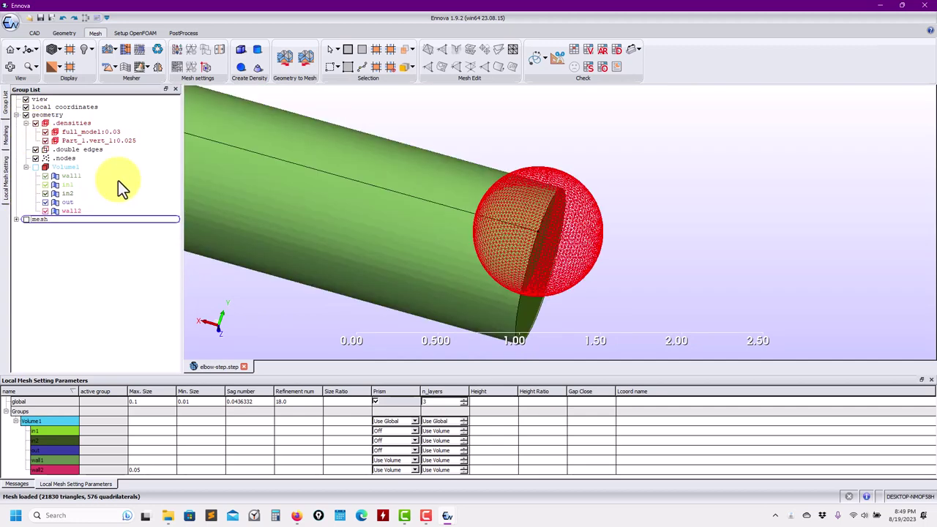
{"action": "left_click", "coordinate": [411, 197]}
{"action": "right_click", "coordinate": [412, 197]}
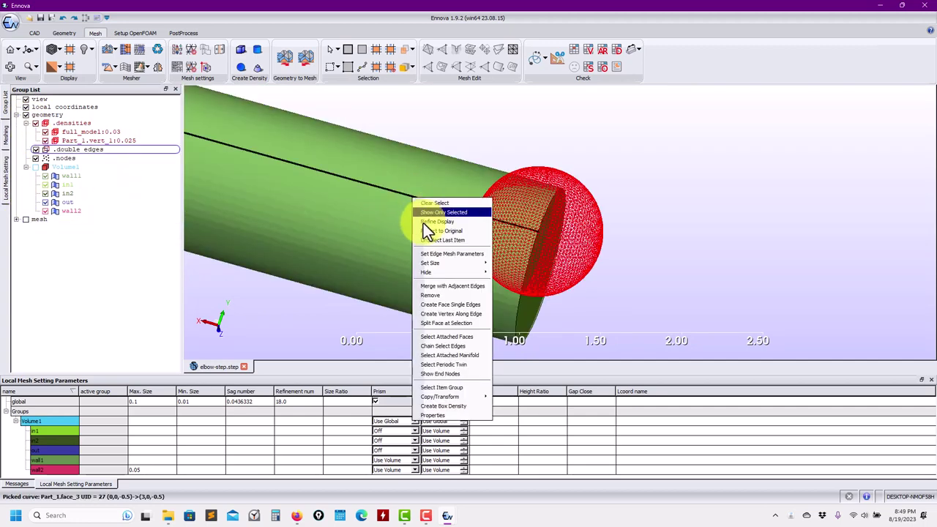
{"action": "left_click", "coordinate": [448, 305]}
{"action": "left_click", "coordinate": [210, 107]}
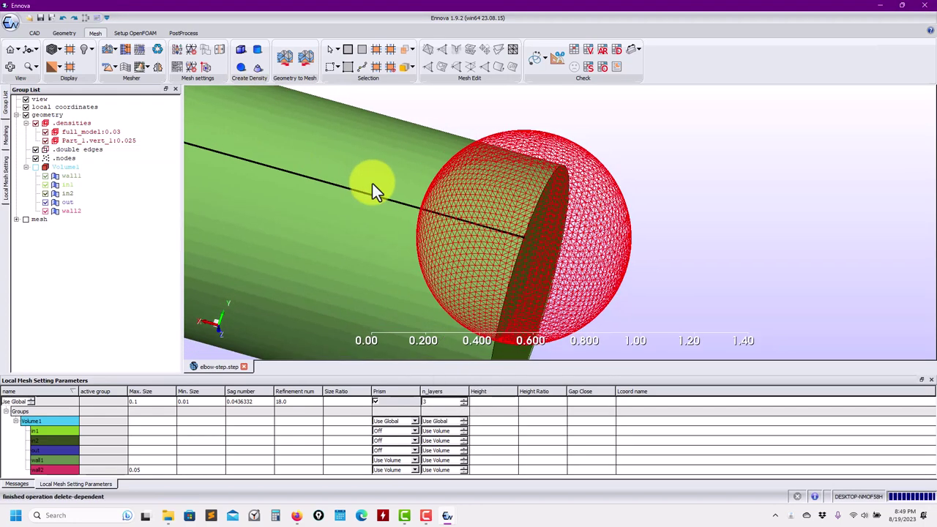
{"action": "left_click_drag", "start_coordinate": [372, 183], "coordinate": [359, 224]}
Regenerate the triangular surface mesh without the splitting edge, replacing the existing mesh, and examine the refinement beside the in1 rim.
{"action": "left_click", "coordinate": [107, 68]}
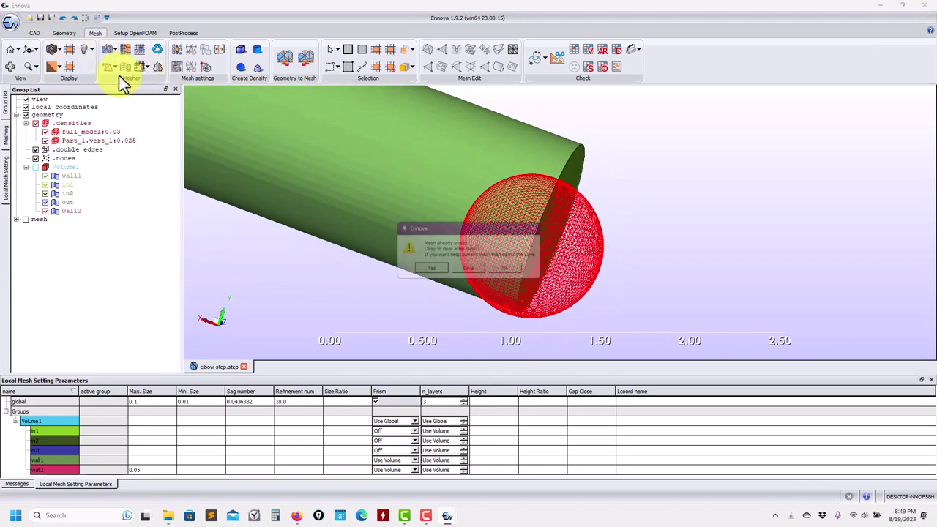
{"action": "left_click", "coordinate": [448, 266]}
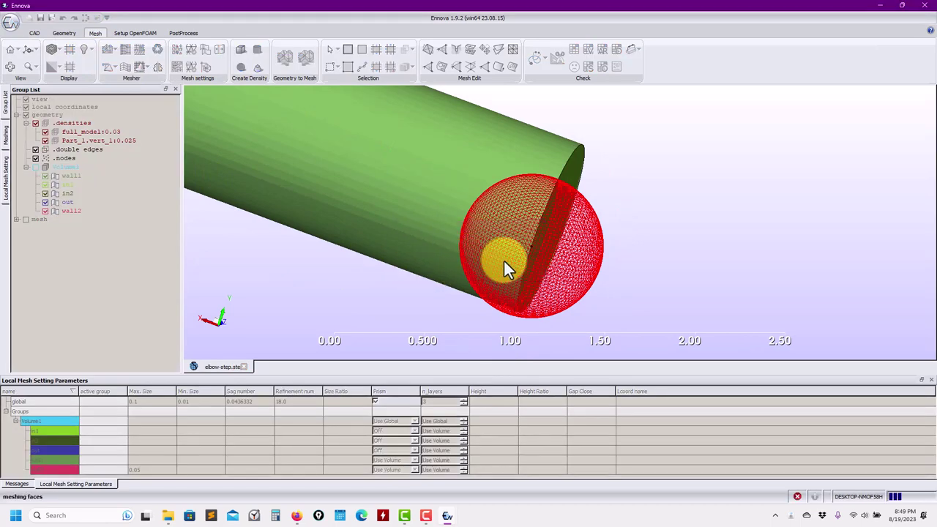
{"action": "scroll", "coordinate": [472, 223], "scroll_direction": "up", "scroll_amount": 2}
{"action": "scroll", "coordinate": [464, 213], "scroll_direction": "up", "scroll_amount": 4}
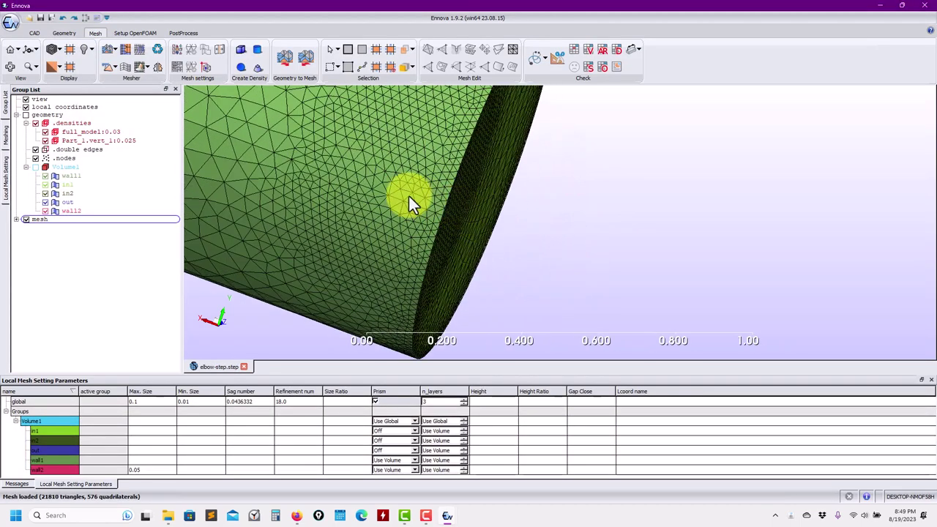
{"action": "left_click_drag", "start_coordinate": [314, 190], "coordinate": [517, 243]}
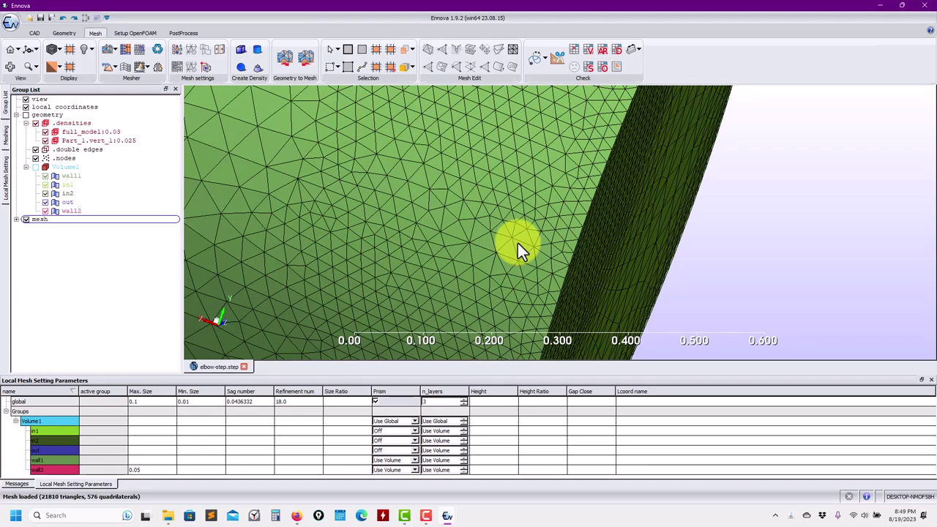
{"action": "scroll", "coordinate": [498, 246], "scroll_direction": "down", "scroll_amount": 5}
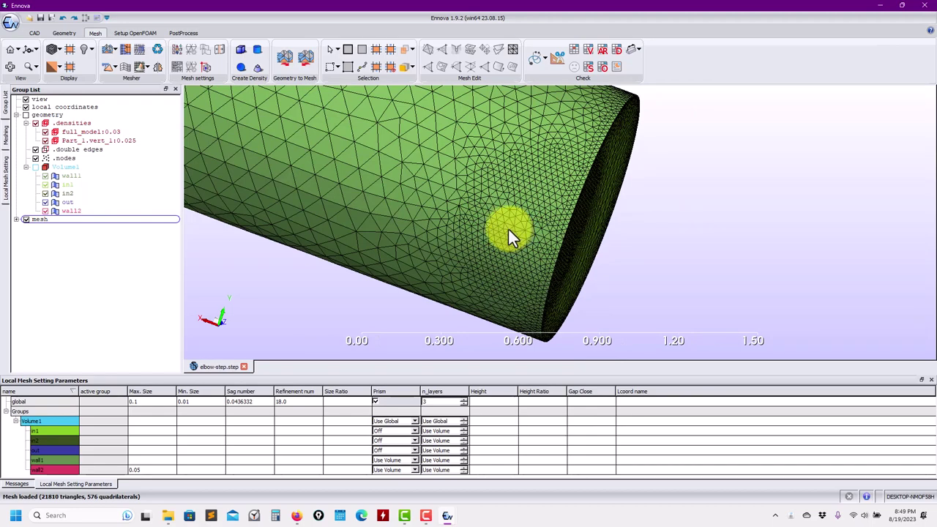
{"action": "scroll", "coordinate": [505, 229], "scroll_direction": "up", "scroll_amount": 4}
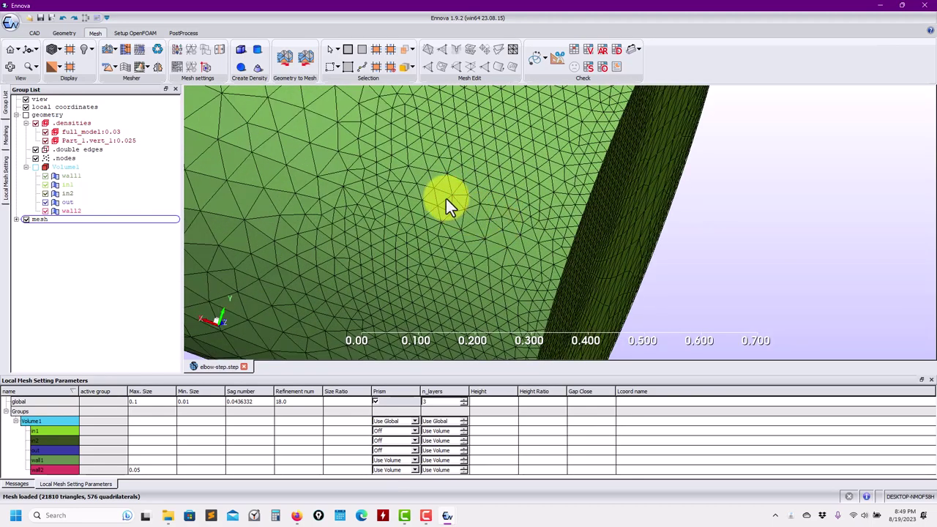
{"action": "scroll", "coordinate": [456, 199], "scroll_direction": "down", "scroll_amount": 3}
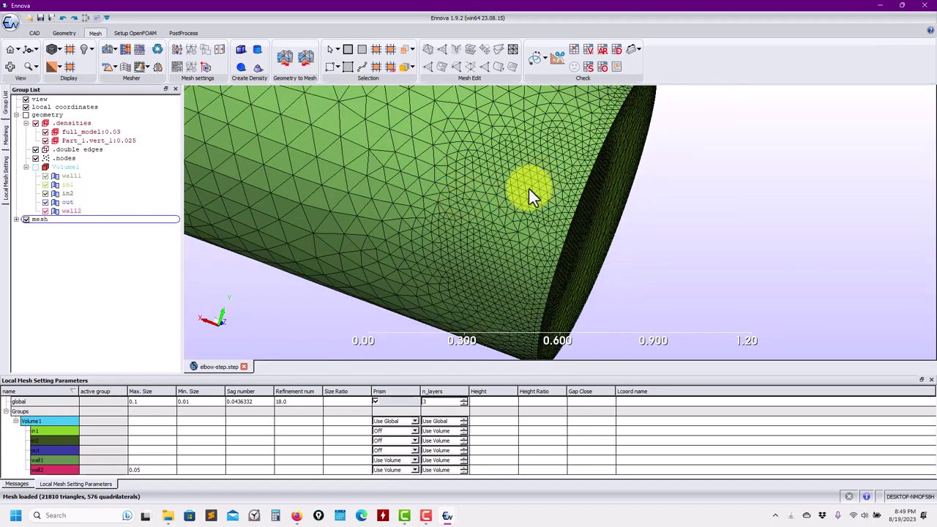
{"action": "left_click_drag", "start_coordinate": [512, 215], "coordinate": [407, 160]}
{"action": "scroll", "coordinate": [407, 160], "scroll_direction": "up", "scroll_amount": 1}
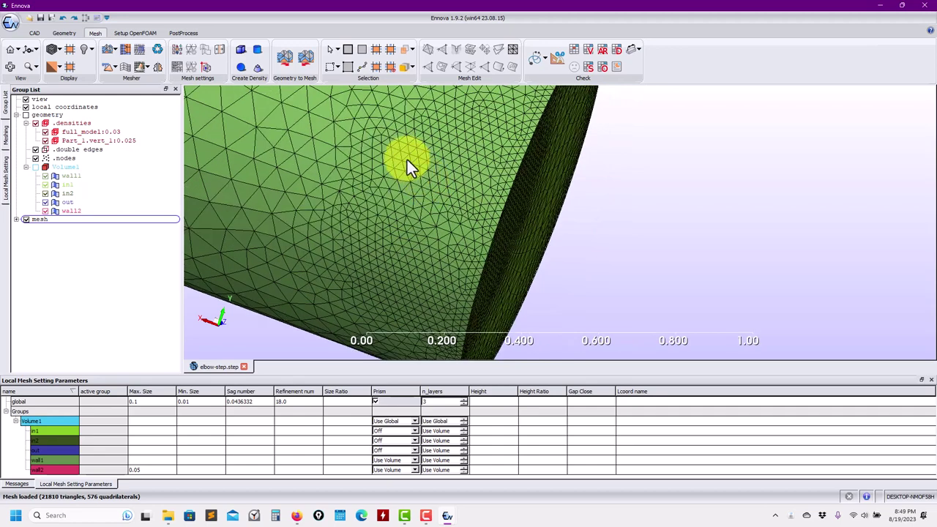
Grow a selection twice from a wall1 triangle near the in1 rim, smooth it with feature edges preserved and surface reprojection, and examine the result.
{"action": "left_click", "coordinate": [413, 215]}
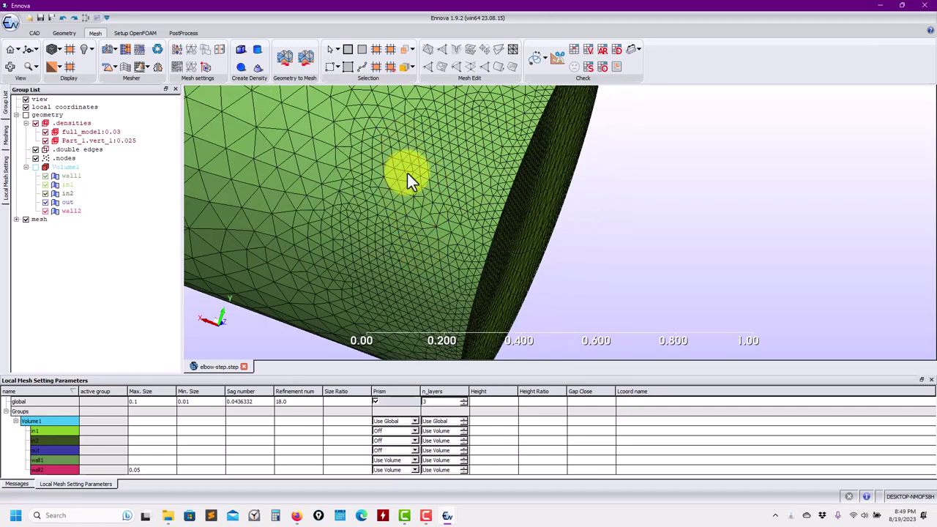
{"action": "left_click", "coordinate": [407, 212]}
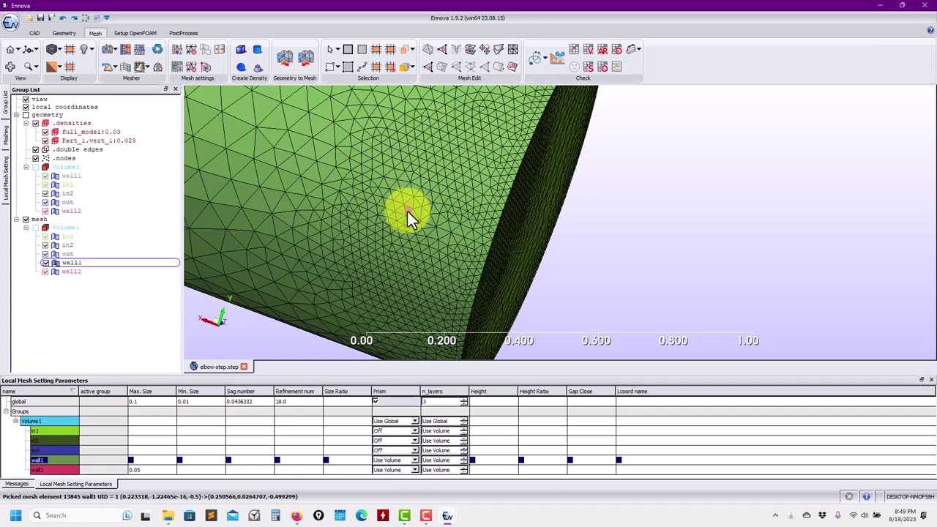
{"action": "left_click", "coordinate": [392, 50]}
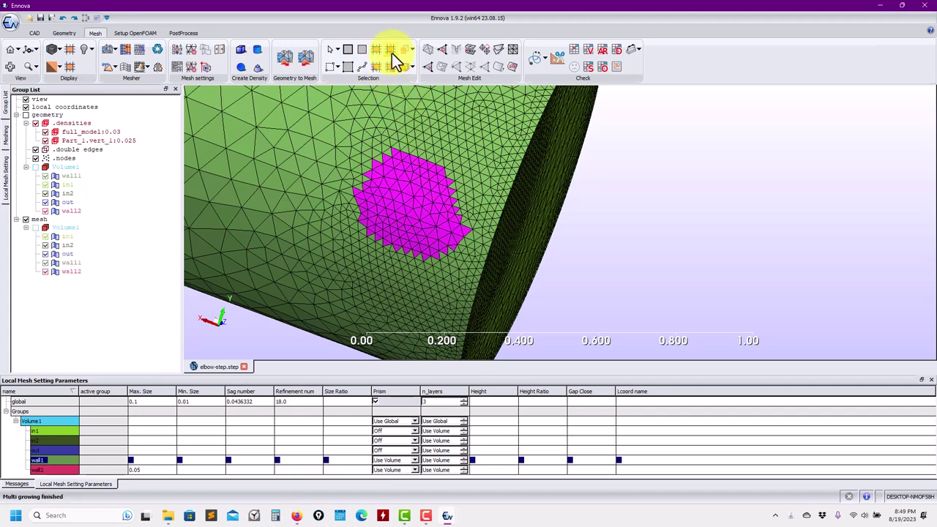
{"action": "left_click", "coordinate": [393, 55]}
{"action": "left_click", "coordinate": [410, 209]}
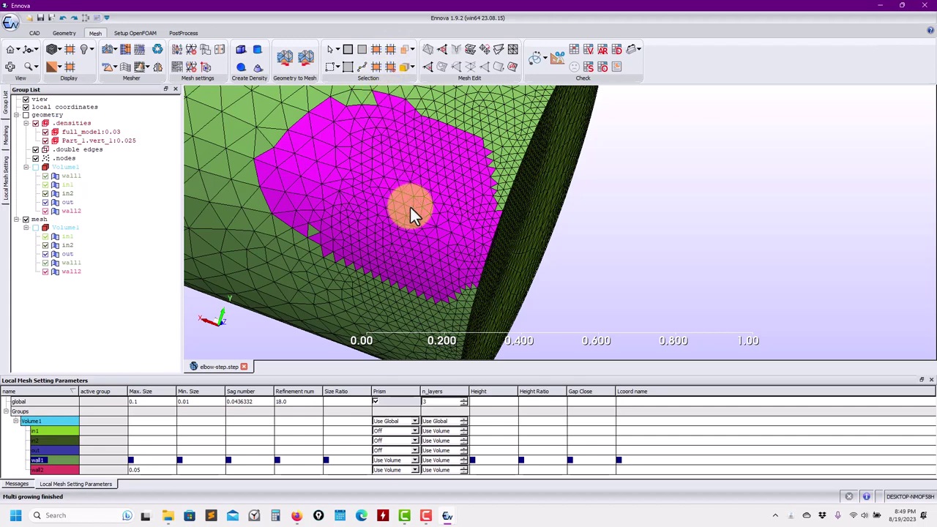
{"action": "left_click", "coordinate": [478, 50]}
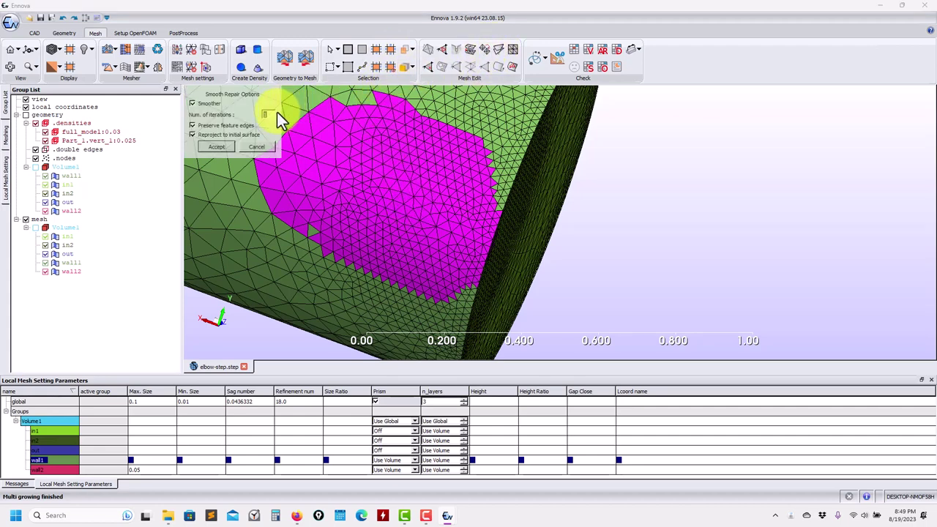
{"action": "left_click", "coordinate": [228, 146]}
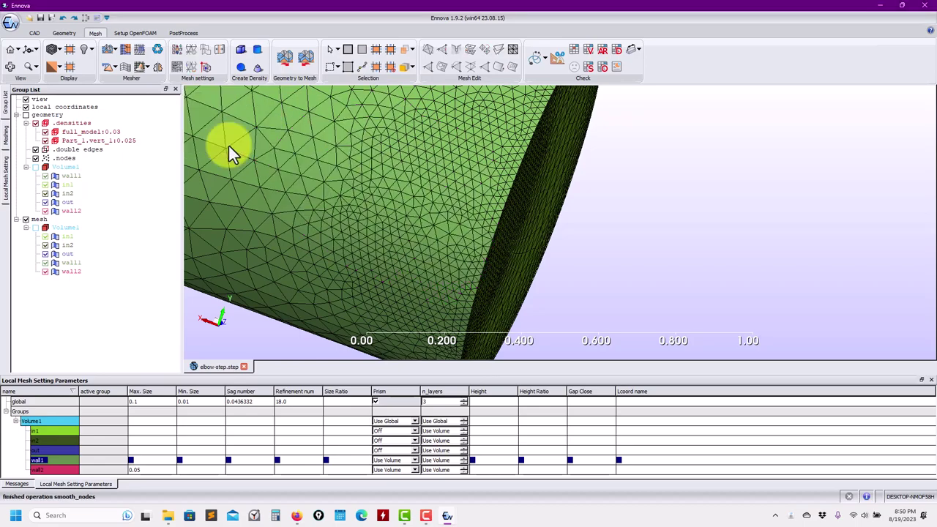
{"action": "scroll", "coordinate": [420, 218], "scroll_direction": "up", "scroll_amount": 3}
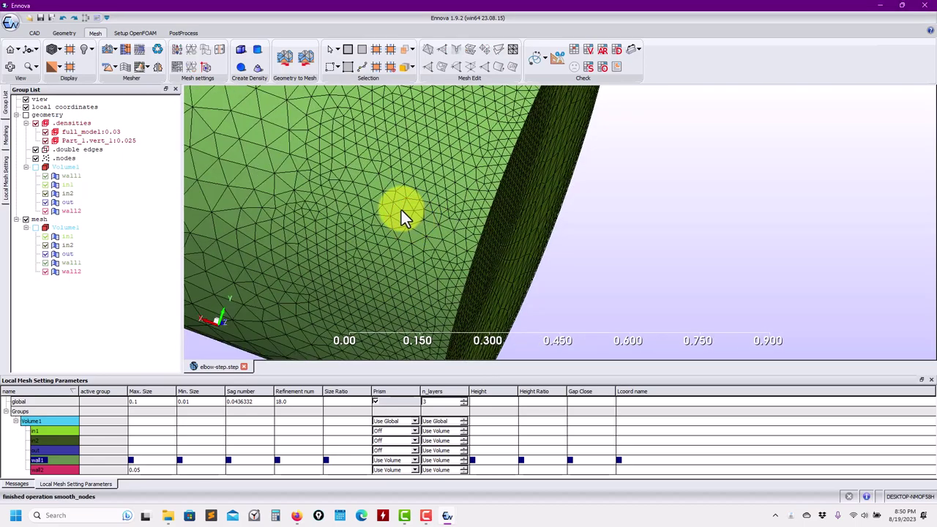
{"action": "middle_click_drag", "start_coordinate": [388, 223], "coordinate": [340, 206]}
{"action": "scroll", "coordinate": [500, 195], "scroll_direction": "down", "scroll_amount": 6}
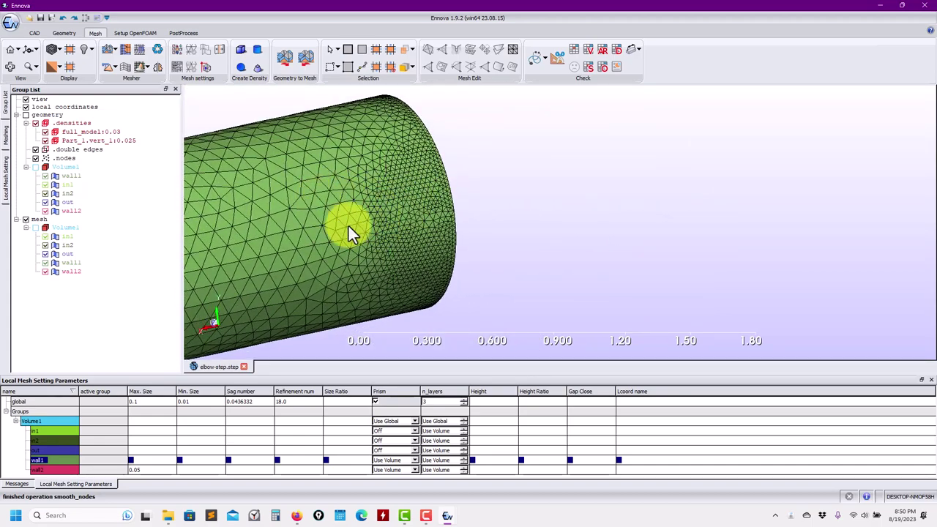
Generate the three prism layers from the smoothed surface mesh of the elbow pipe.
{"action": "middle_click_drag", "start_coordinate": [348, 227], "coordinate": [489, 92]}
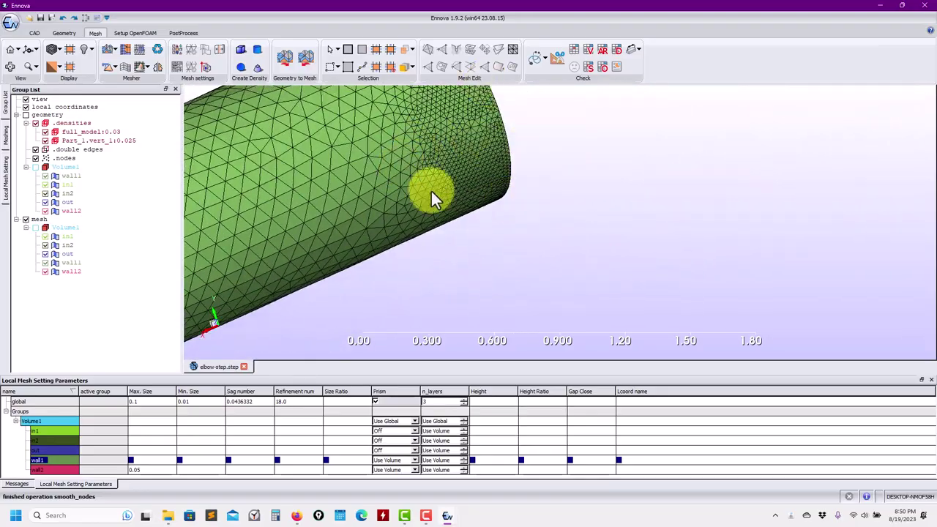
{"action": "middle_click_drag", "start_coordinate": [432, 191], "coordinate": [351, 194]}
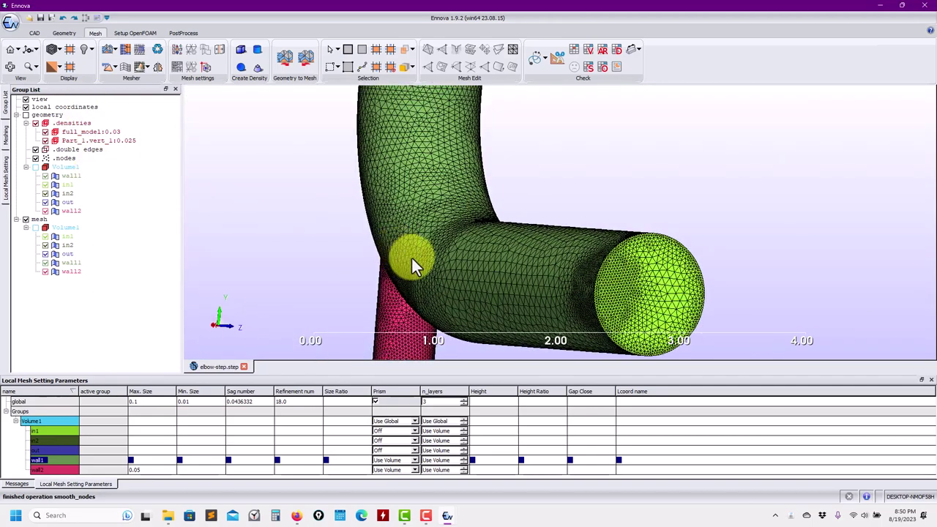
{"action": "middle_click_drag", "start_coordinate": [373, 290], "coordinate": [505, 206]}
{"action": "left_click", "coordinate": [126, 69]}
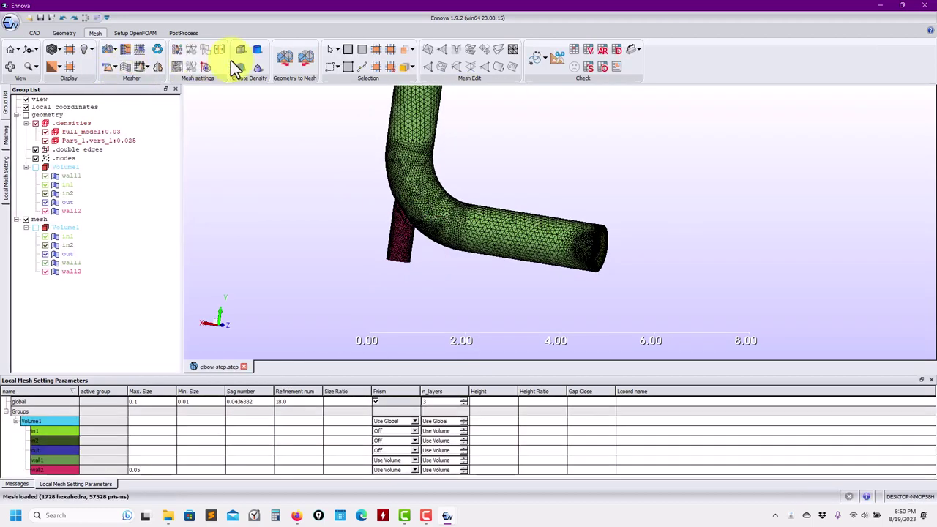
Extract an X-plane cut through the prism mesh at X 2.5 and examine the ring of layers.
{"action": "left_click", "coordinate": [556, 58]}
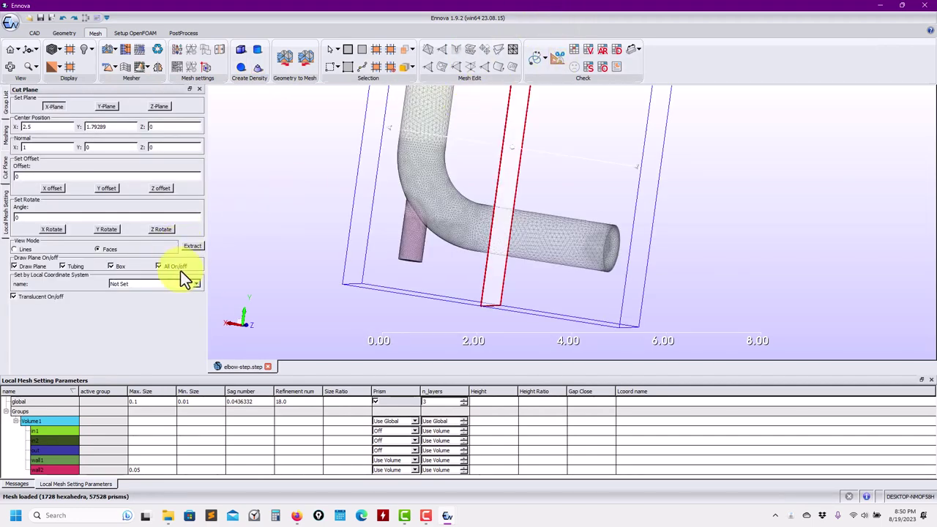
{"action": "left_click", "coordinate": [191, 246]}
{"action": "left_click_drag", "start_coordinate": [332, 273], "coordinate": [230, 274]}
{"action": "scroll", "coordinate": [335, 226], "scroll_direction": "up", "scroll_amount": 8}
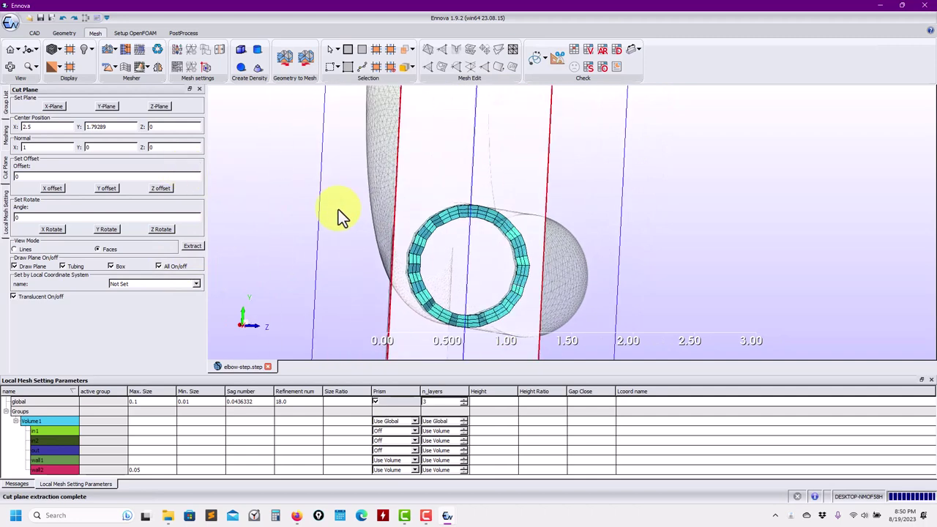
Extract a Z-plane cut with the plane graphics hidden and examine the prism layers along the pipe, bend and side branch.
{"action": "left_click", "coordinate": [160, 108]}
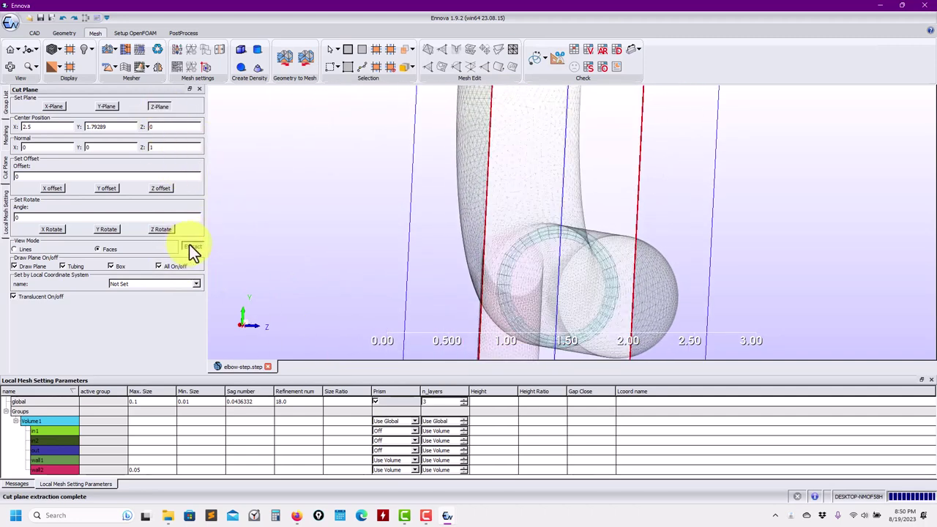
{"action": "left_click", "coordinate": [190, 246]}
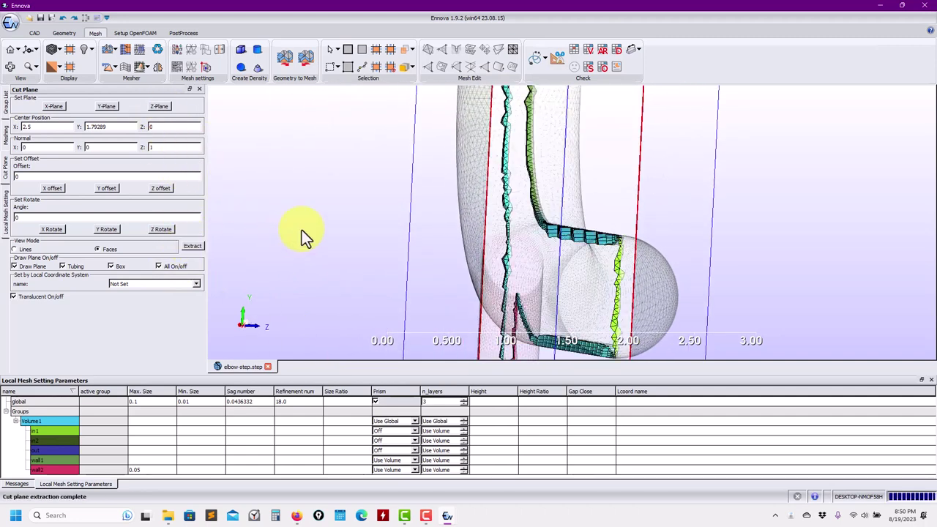
{"action": "left_click", "coordinate": [159, 267]}
{"action": "left_click", "coordinate": [34, 297]}
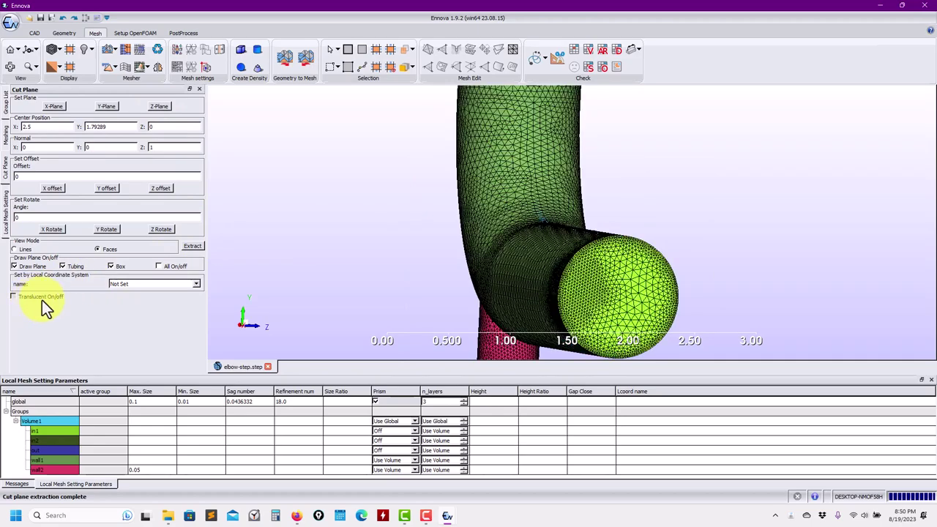
{"action": "left_click", "coordinate": [42, 300]}
{"action": "left_click_drag", "start_coordinate": [441, 262], "coordinate": [483, 196]}
{"action": "scroll", "coordinate": [479, 188], "scroll_direction": "up", "scroll_amount": 3}
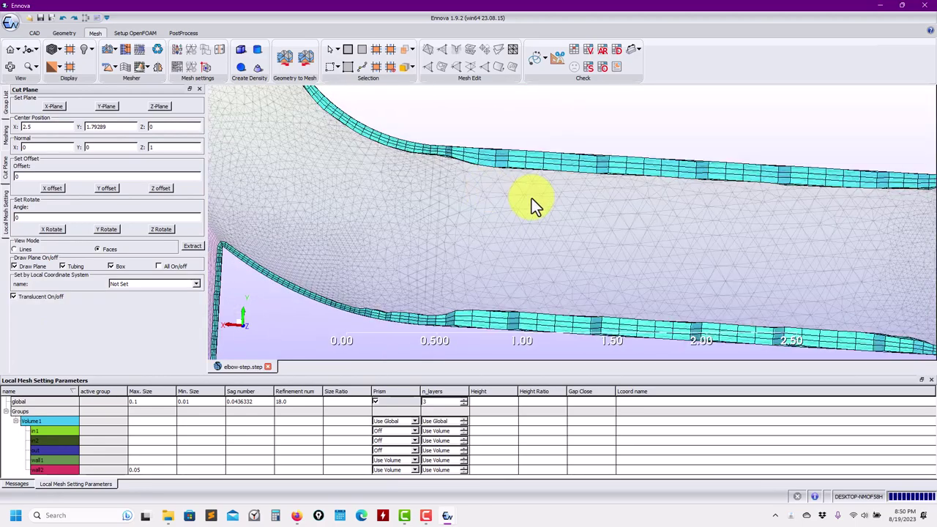
{"action": "scroll", "coordinate": [532, 199], "scroll_direction": "up", "scroll_amount": 2}
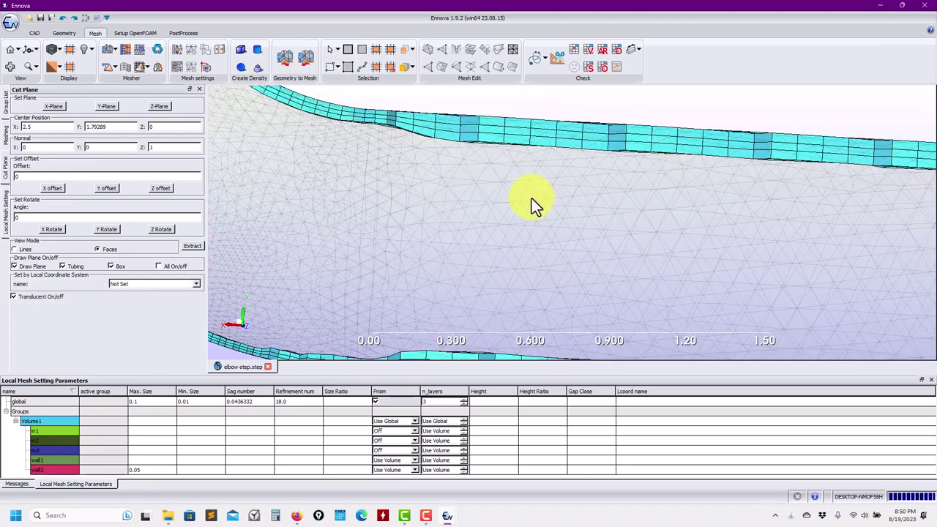
{"action": "left_click_drag", "start_coordinate": [531, 199], "coordinate": [519, 234]}
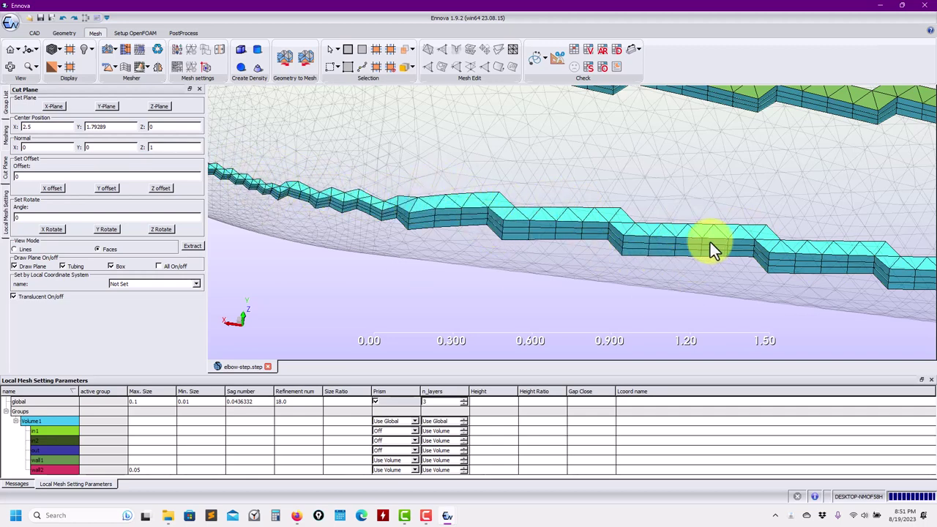
{"action": "scroll", "coordinate": [472, 241], "scroll_direction": "down", "scroll_amount": 5}
{"action": "mouse_move", "coordinate": [469, 238]}
{"action": "left_mouse_down"}
{"action": "mouse_move", "coordinate": [483, 189]}
{"action": "mouse_move", "coordinate": [465, 247]}
{"action": "left_mouse_up"}
{"action": "scroll", "coordinate": [478, 213], "scroll_direction": "up", "scroll_amount": 2}
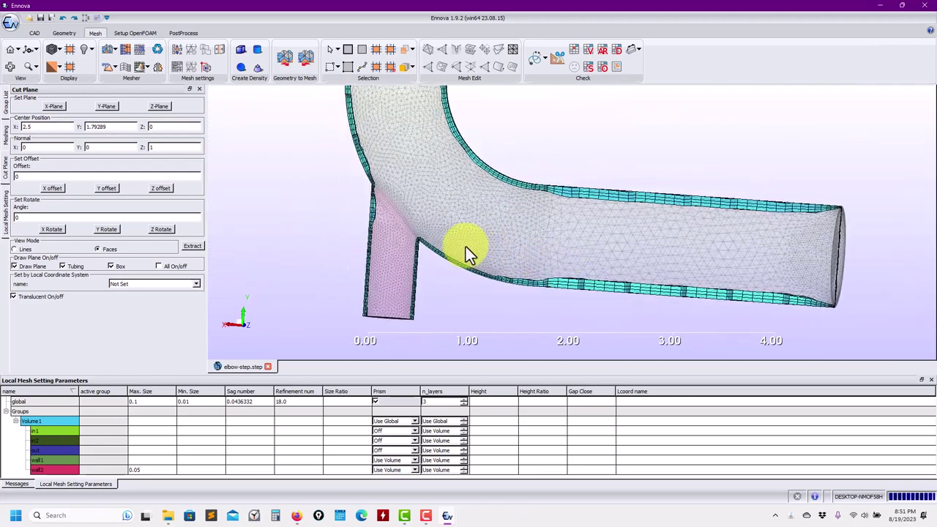
Generate the tetrahedral volume mesh inside the prism layers, and view the mesh messages and the result around the in1 end.
{"action": "left_click", "coordinate": [115, 68]}
{"action": "left_click", "coordinate": [115, 98]}
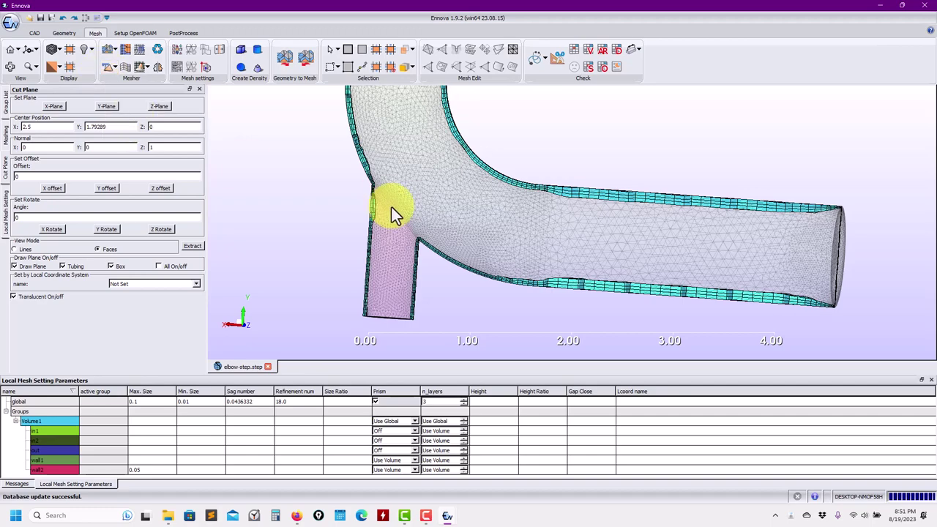
{"action": "scroll", "coordinate": [426, 201], "scroll_direction": "down", "scroll_amount": 2}
{"action": "left_click_drag", "start_coordinate": [448, 202], "coordinate": [445, 243]}
{"action": "scroll", "coordinate": [468, 260], "scroll_direction": "up", "scroll_amount": 3}
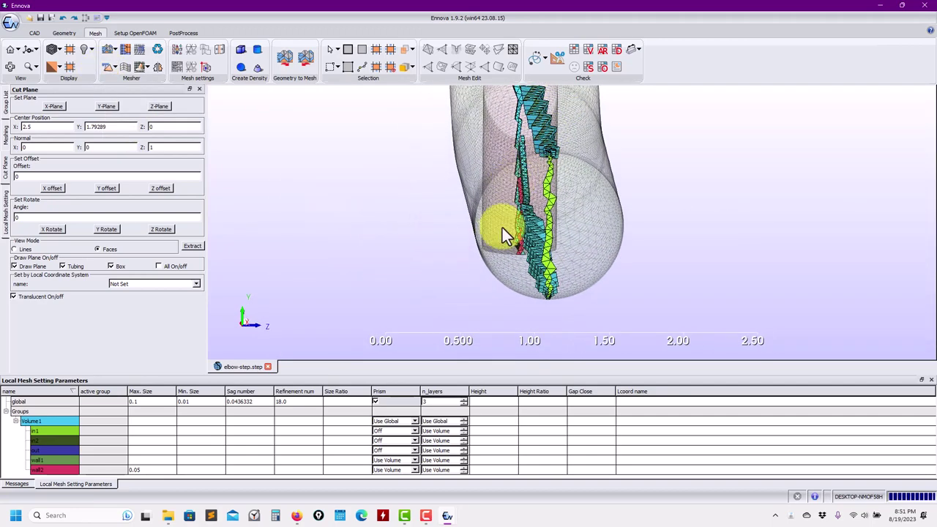
{"action": "left_click", "coordinate": [6, 101]}
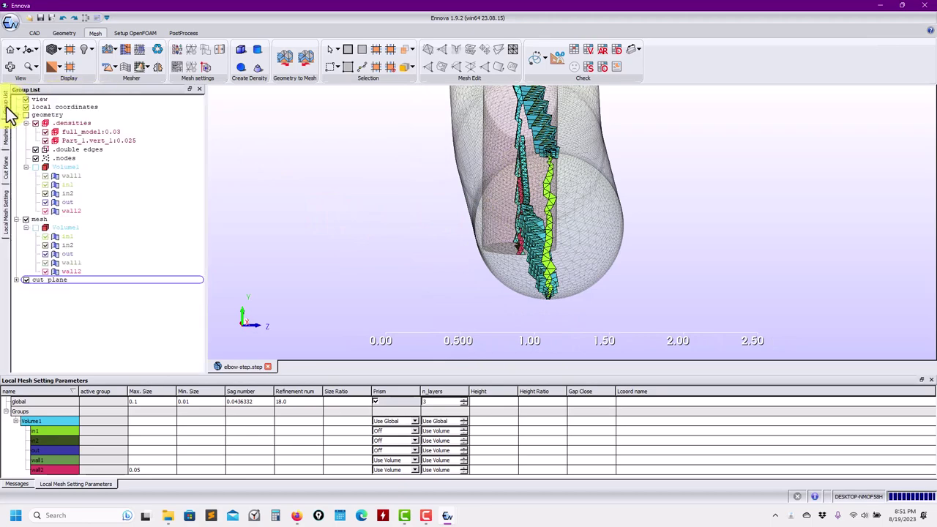
{"action": "left_click_drag", "start_coordinate": [374, 207], "coordinate": [695, 223]}
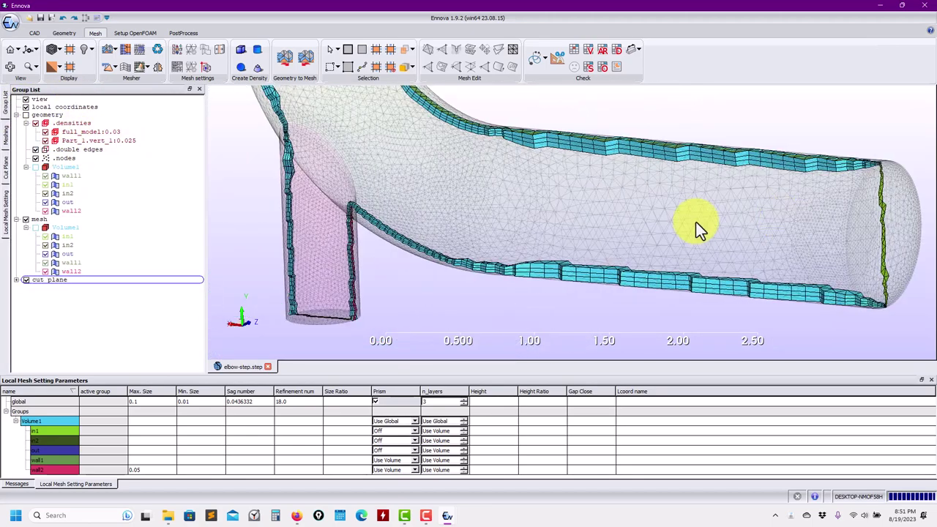
{"action": "left_click", "coordinate": [107, 66]}
{"action": "left_click", "coordinate": [419, 270]}
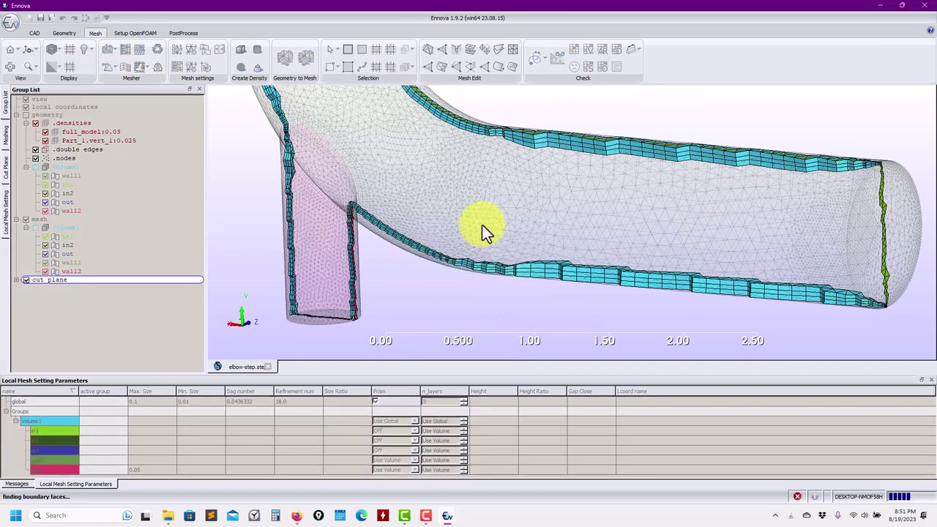
{"action": "left_click", "coordinate": [16, 485]}
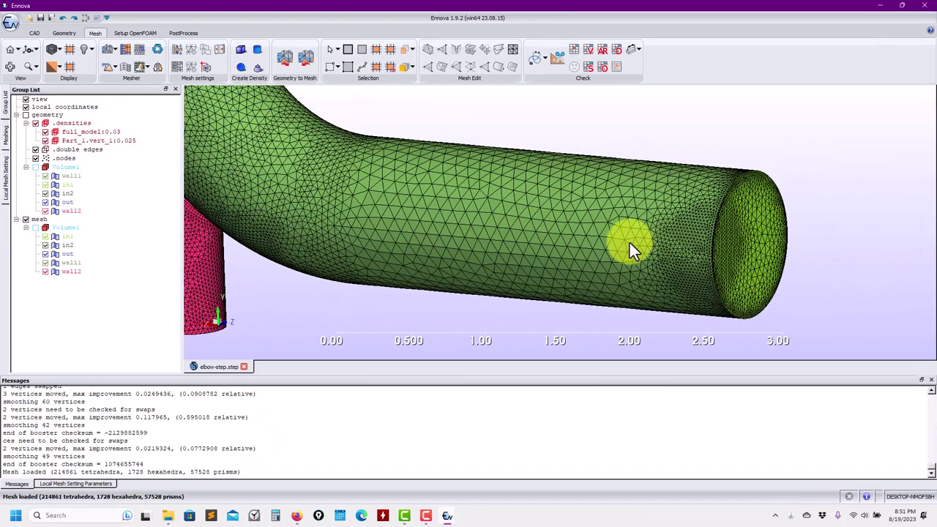
{"action": "middle_click_drag", "start_coordinate": [630, 244], "coordinate": [359, 151]}
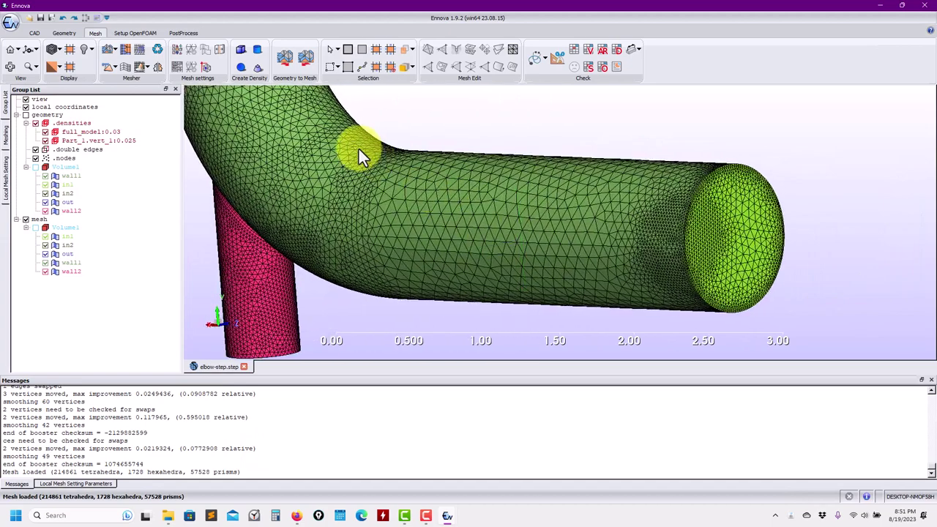
Extract an X-plane cut at X 0.172339 near the in1 end, hide the plane graphics, and examine the sphere refinement inside the volume mesh.
{"action": "left_click", "coordinate": [549, 65]}
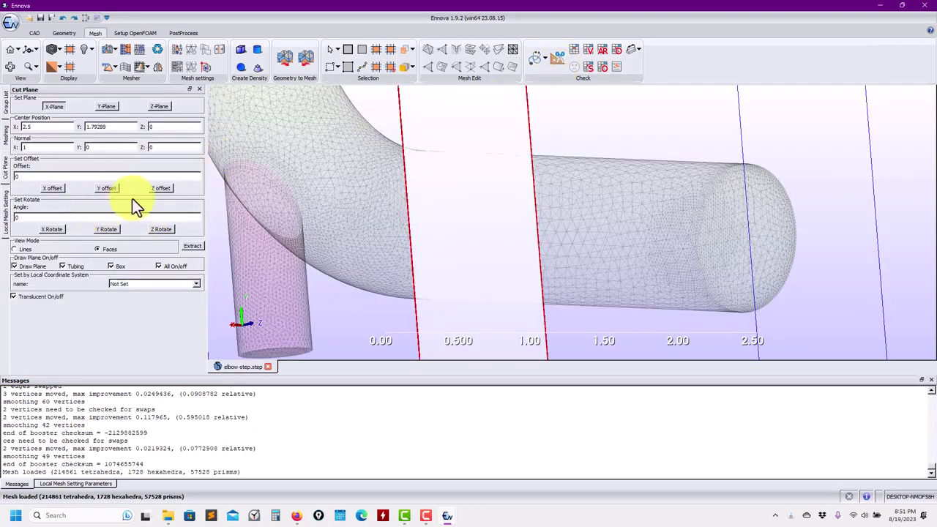
{"action": "left_click_drag", "start_coordinate": [445, 257], "coordinate": [736, 325]}
{"action": "left_click", "coordinate": [190, 245]}
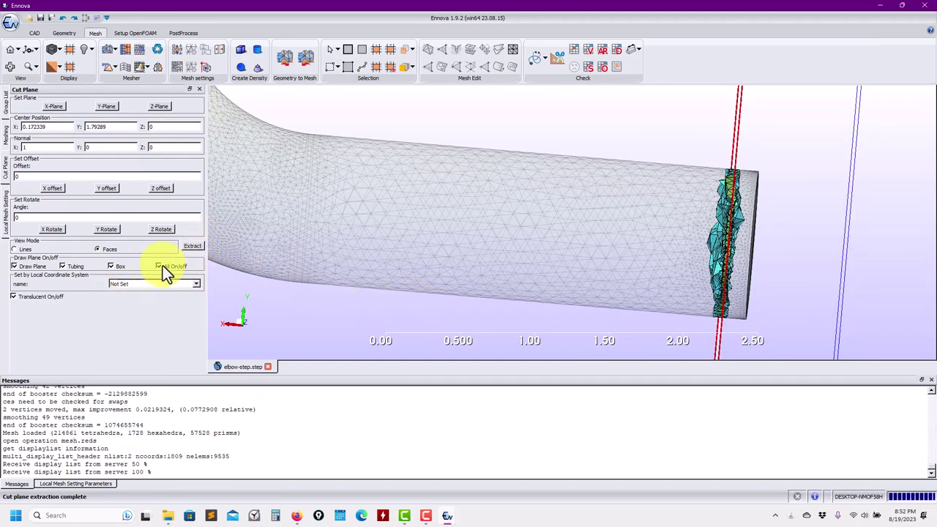
{"action": "left_click", "coordinate": [159, 266]}
{"action": "left_click_drag", "start_coordinate": [412, 276], "coordinate": [230, 272]}
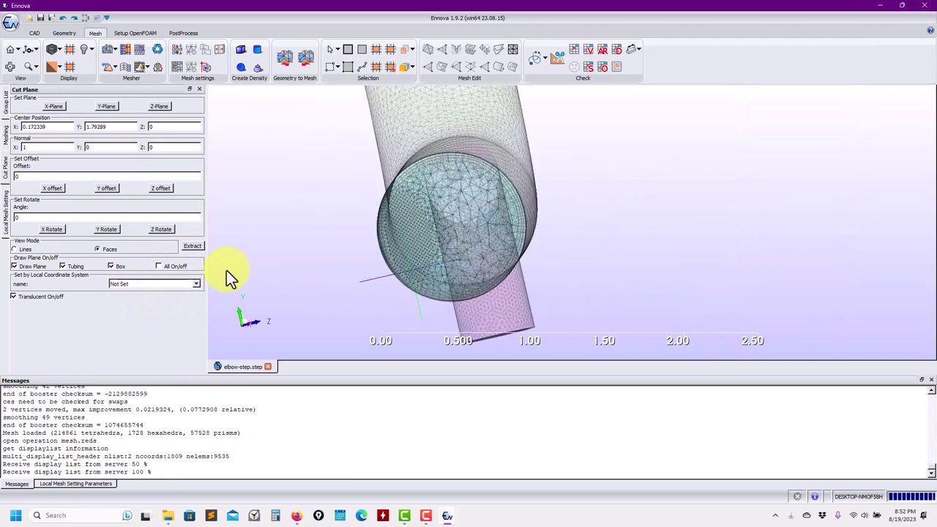
{"action": "left_click", "coordinate": [35, 301]}
{"action": "left_click", "coordinate": [35, 301]}
{"action": "scroll", "coordinate": [476, 222], "scroll_direction": "up", "scroll_amount": 3}
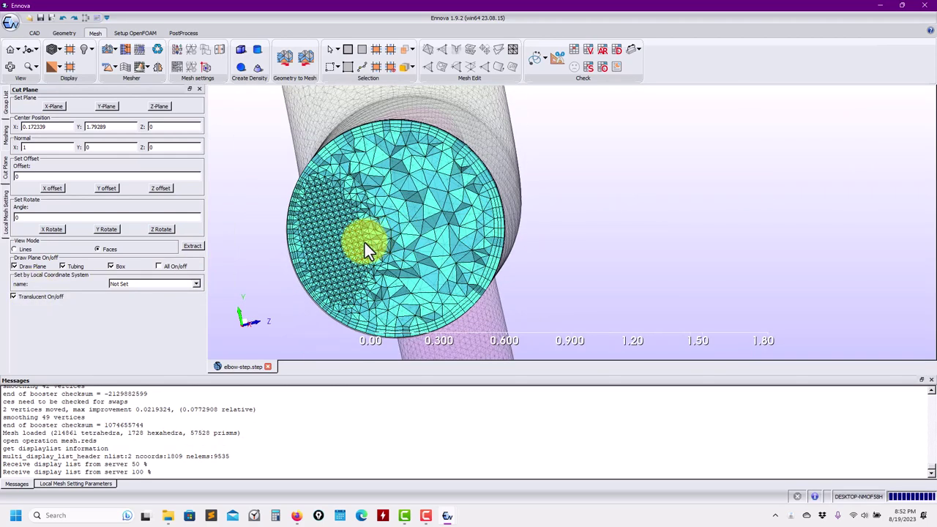
{"action": "middle_click_drag", "start_coordinate": [365, 242], "coordinate": [478, 237]}
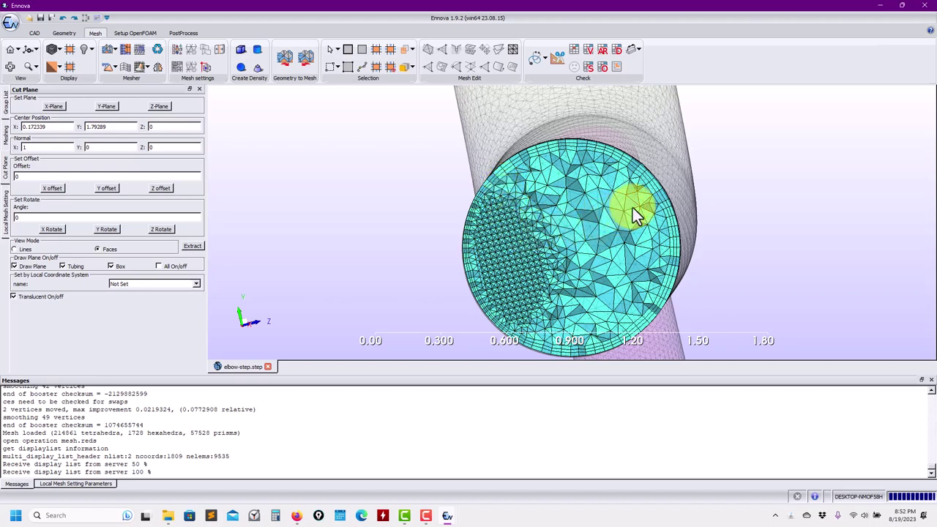
{"action": "left_click_drag", "start_coordinate": [535, 227], "coordinate": [571, 218]}
Extract a Z-plane cut through the full volume mesh and examine its tetrahedra and prism layers along the pipe.
{"action": "left_click", "coordinate": [159, 107]}
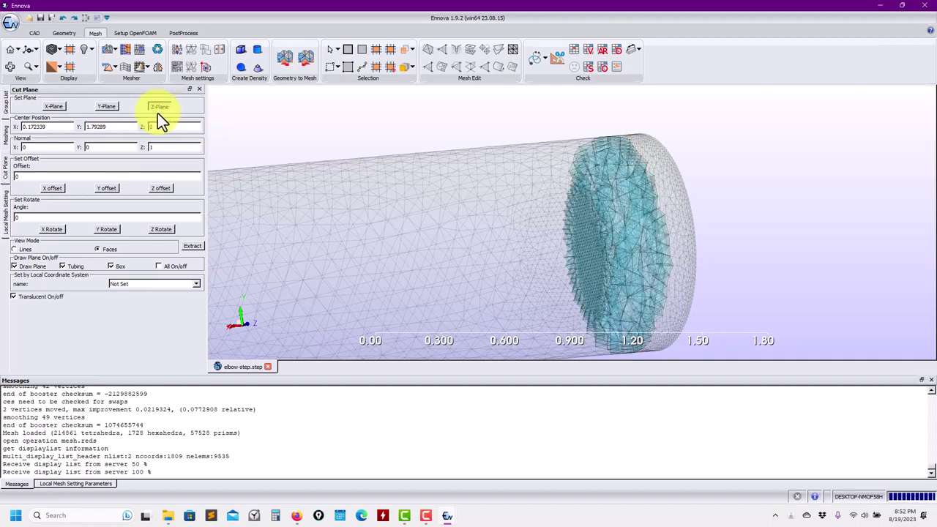
{"action": "left_click", "coordinate": [196, 247]}
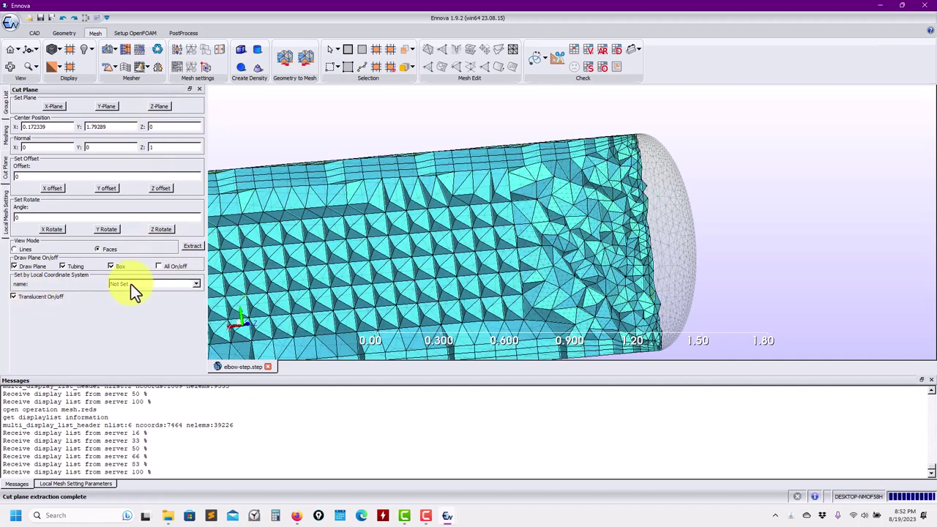
{"action": "scroll", "coordinate": [446, 225], "scroll_direction": "down", "scroll_amount": 5}
{"action": "left_click_drag", "start_coordinate": [377, 224], "coordinate": [632, 196]}
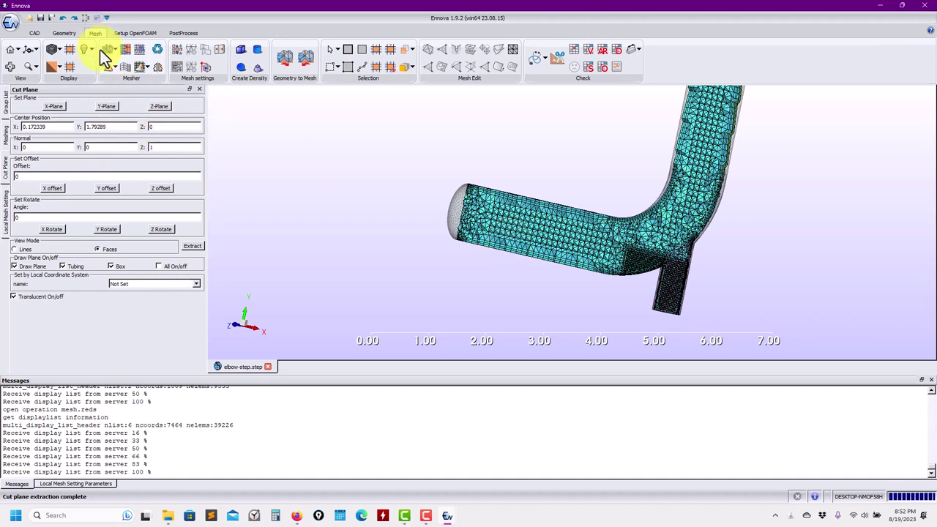
{"action": "scroll", "coordinate": [549, 227], "scroll_direction": "down", "scroll_amount": 5}
{"action": "left_click_drag", "start_coordinate": [596, 215], "coordinate": [456, 247]}
{"action": "scroll", "coordinate": [529, 222], "scroll_direction": "up", "scroll_amount": 5}
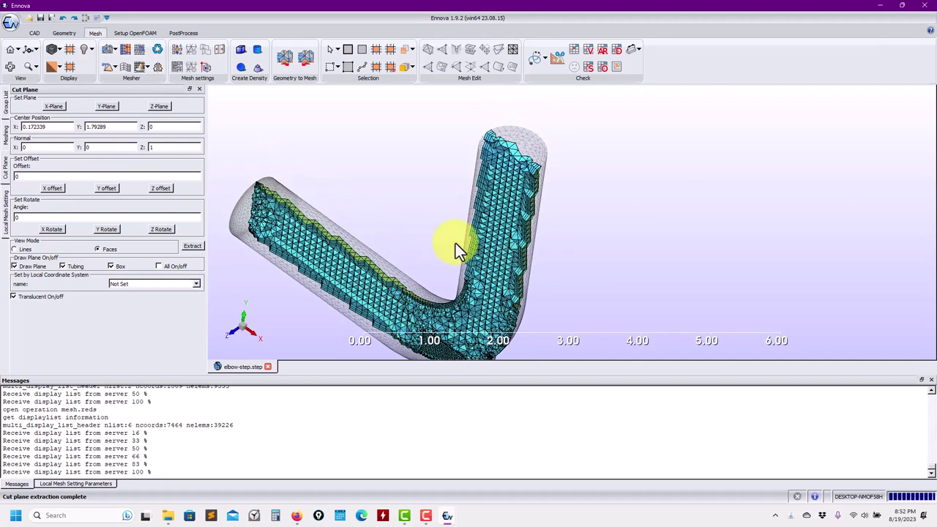
Show the group list and local mesh settings beside the sectioned volume mesh and examine the whole elbow section.
{"action": "left_click", "coordinate": [6, 132]}
{"action": "left_click", "coordinate": [7, 103]}
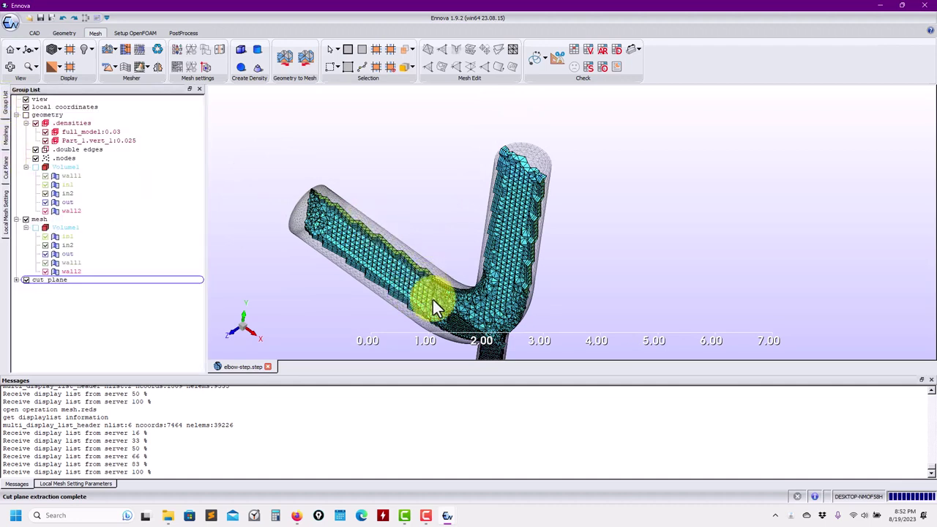
{"action": "left_click_drag", "start_coordinate": [434, 296], "coordinate": [471, 230]}
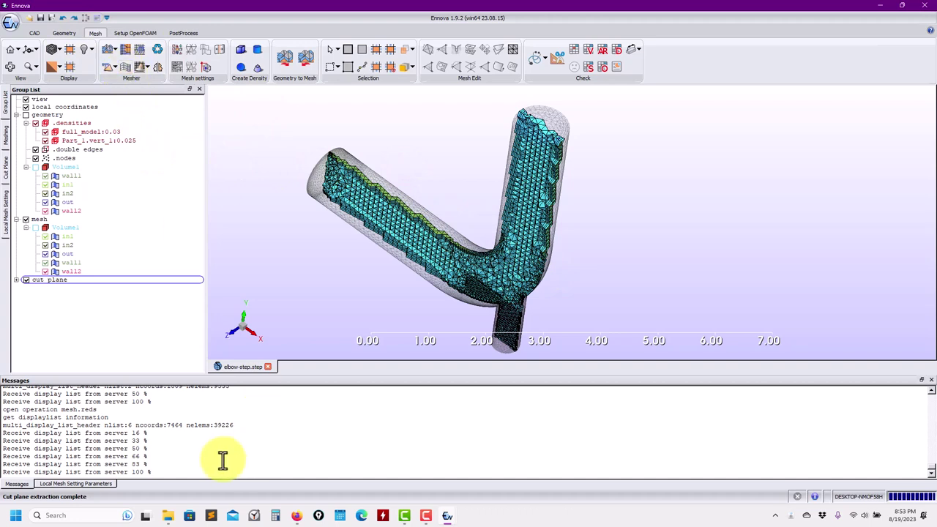
{"action": "left_click", "coordinate": [82, 484]}
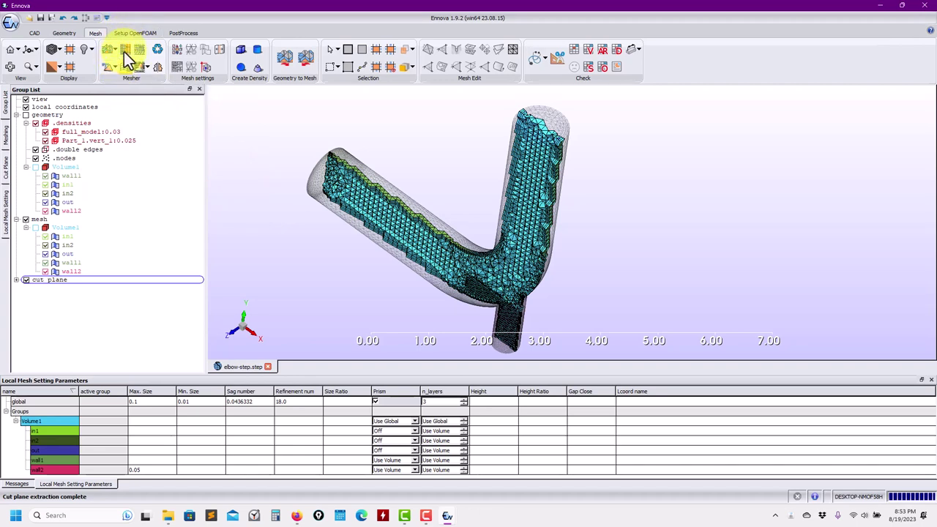
{"action": "left_click_drag", "start_coordinate": [410, 186], "coordinate": [511, 259]}
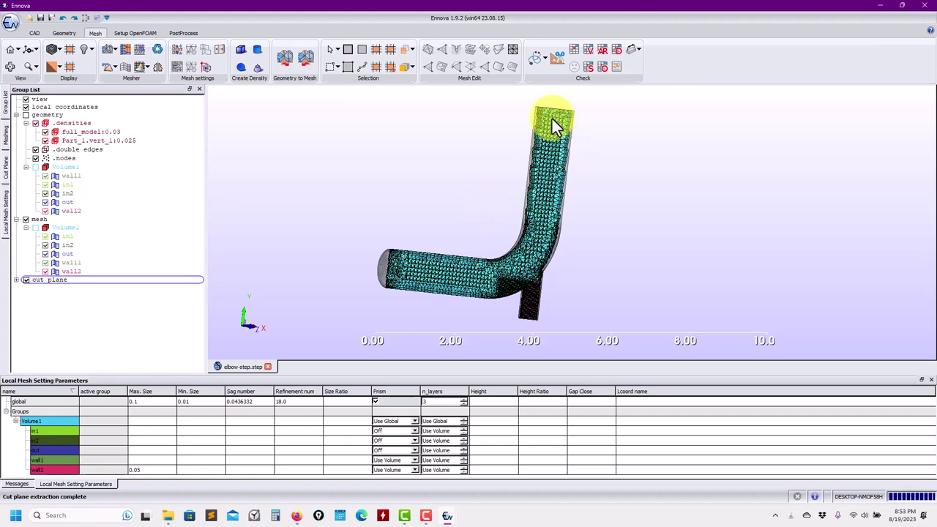
{"action": "left_click_drag", "start_coordinate": [554, 117], "coordinate": [557, 201]}
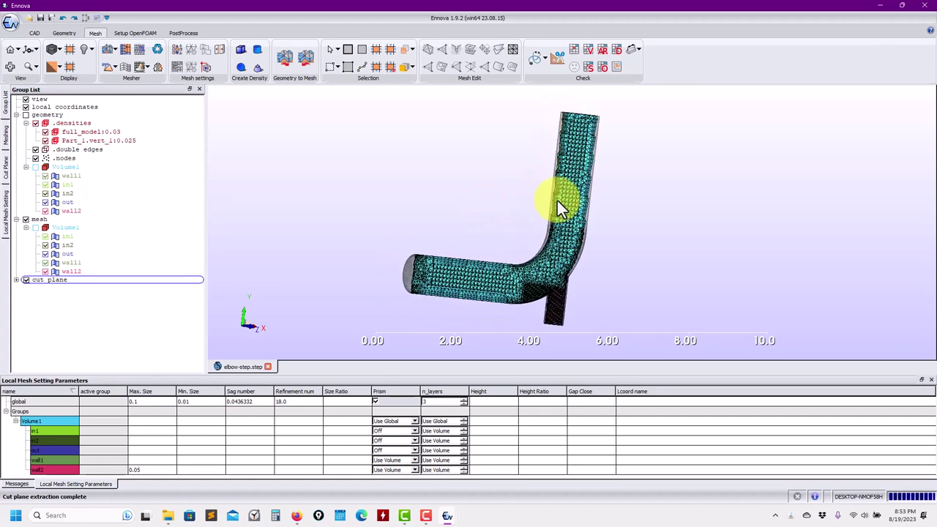
{"action": "left_click_drag", "start_coordinate": [577, 155], "coordinate": [577, 153]}
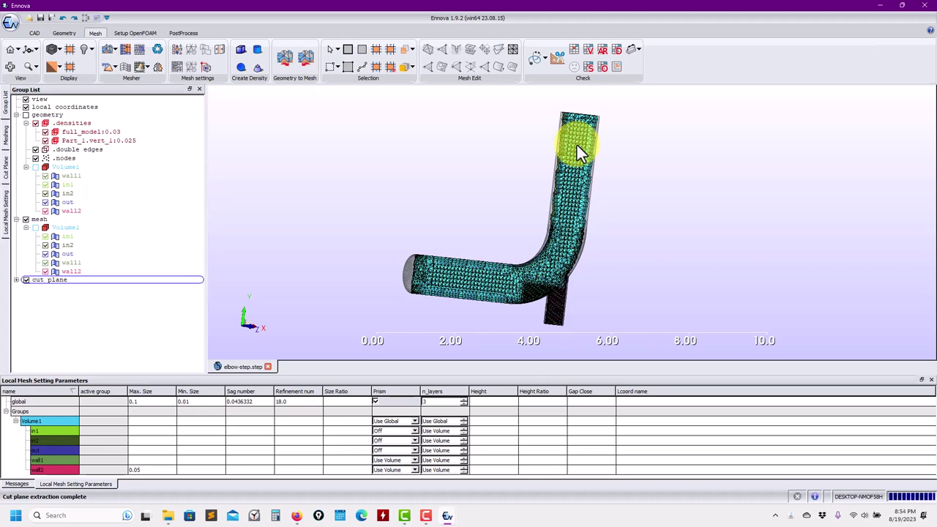